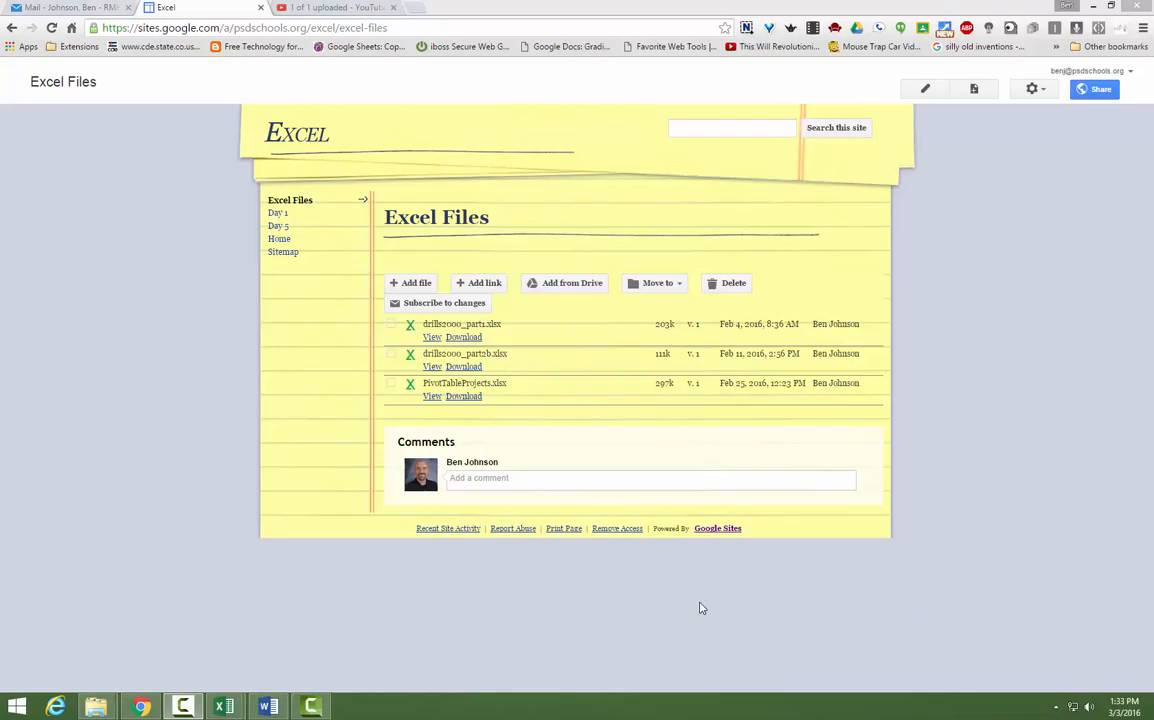
# Step: Go to the Excel class site's main address and download drills2000_part1.xlsx into the ExcelClass folder as drills2000_part1 (3)
pyautogui.click(417, 27)
pyautogui.write('bit')
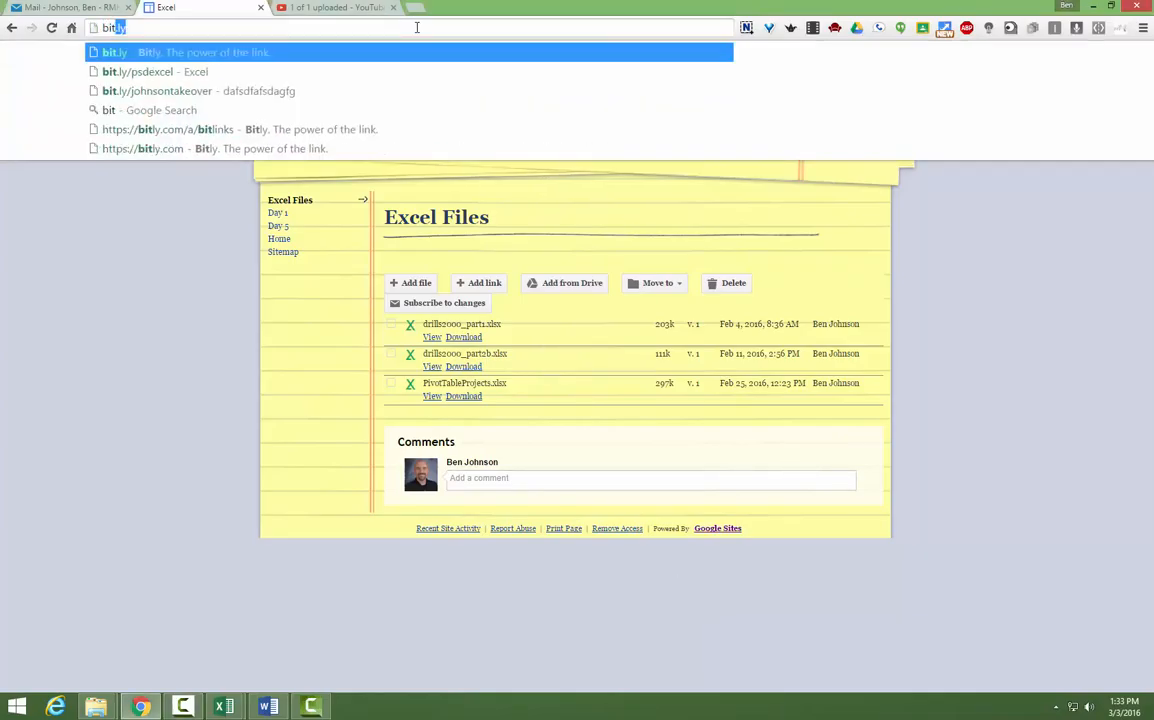
pyautogui.press('Escape')
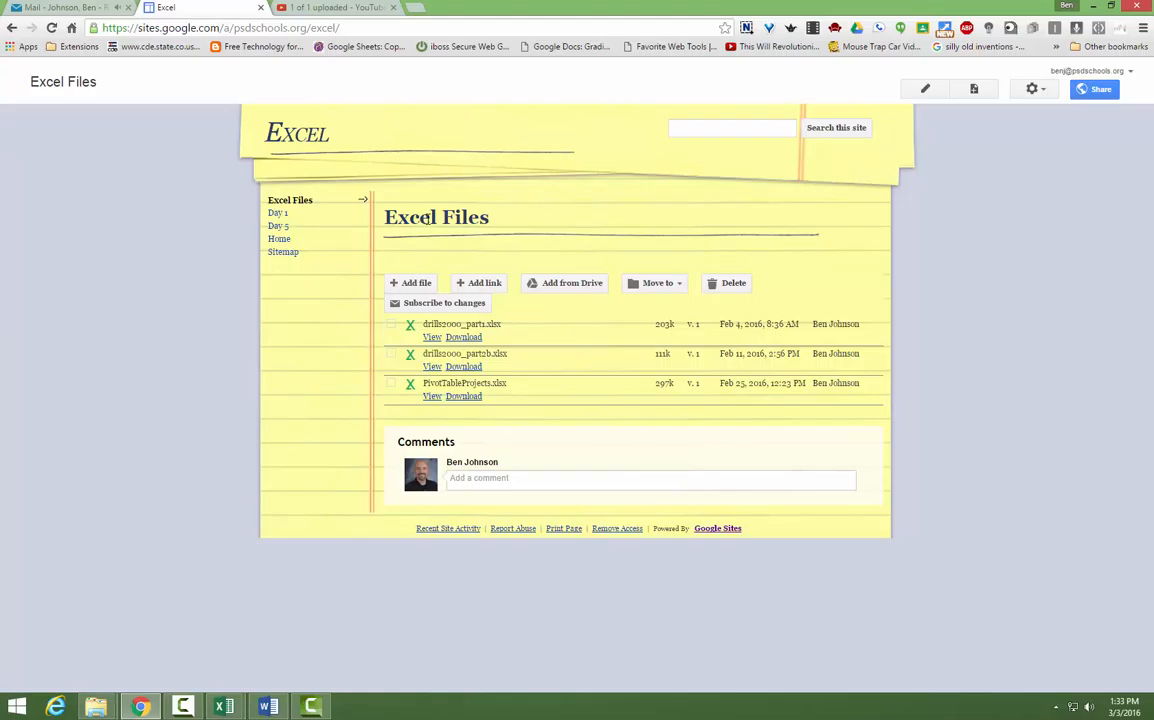
pyautogui.click(464, 337)
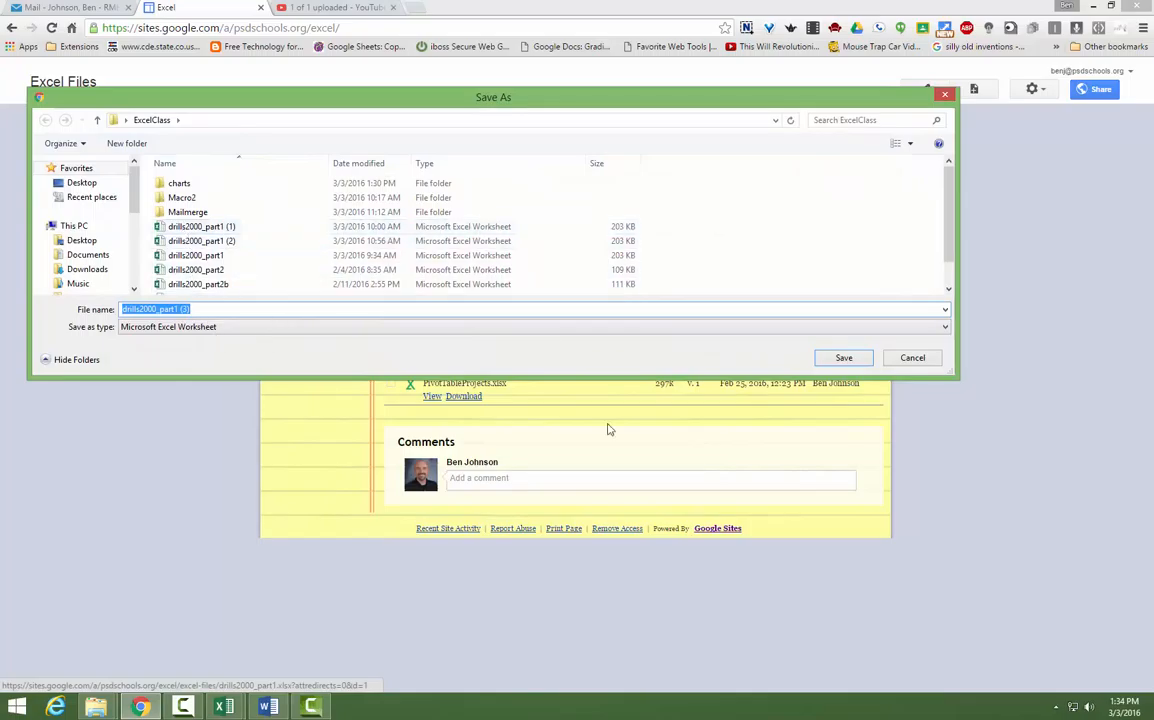
pyautogui.click(848, 358)
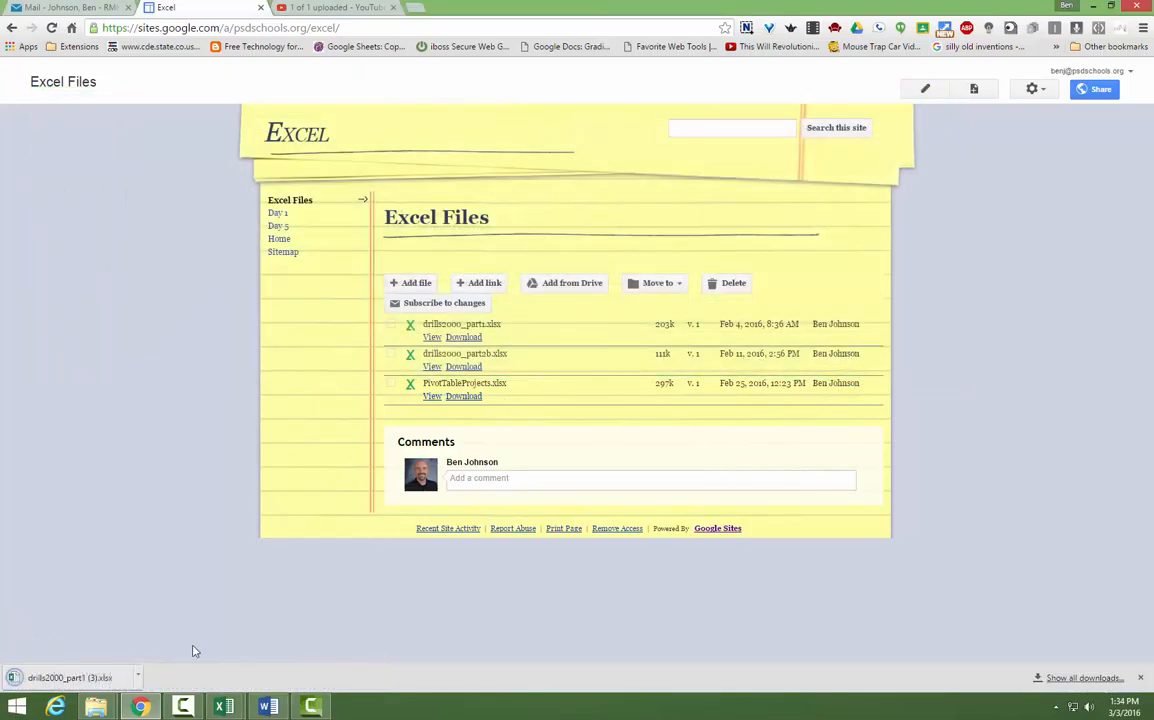
# Step: Open the downloaded drills2000_part1 (3) workbook and enable editing
pyautogui.click(139, 678)
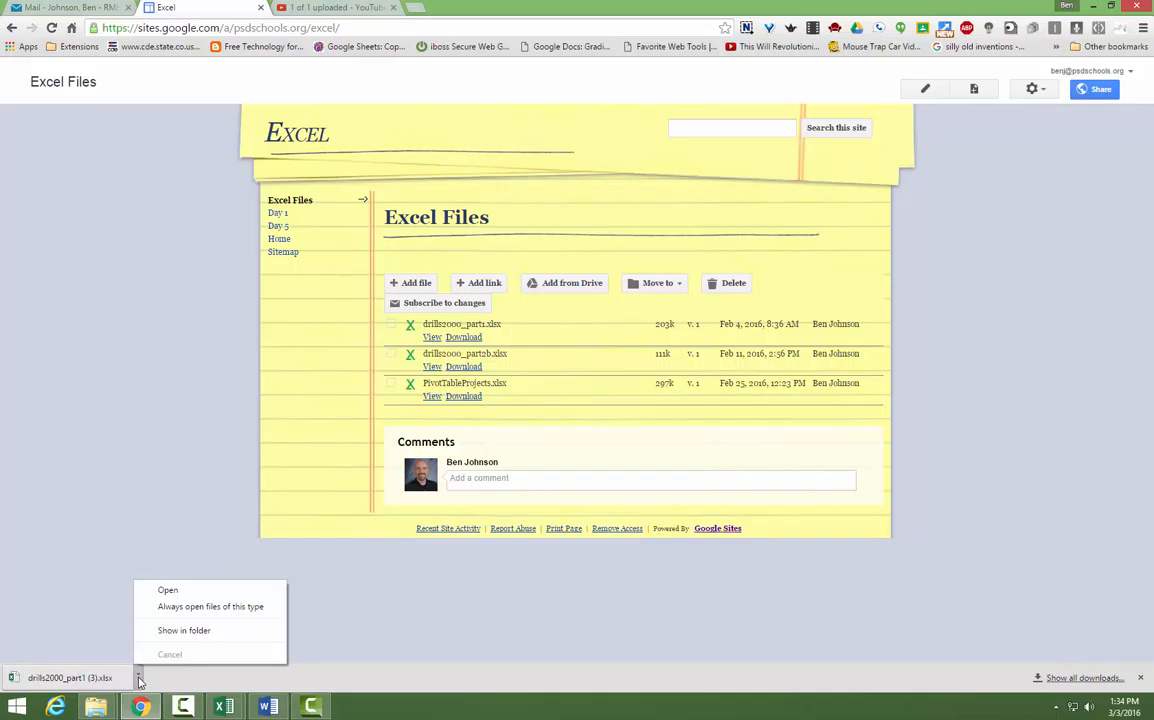
pyautogui.click(172, 594)
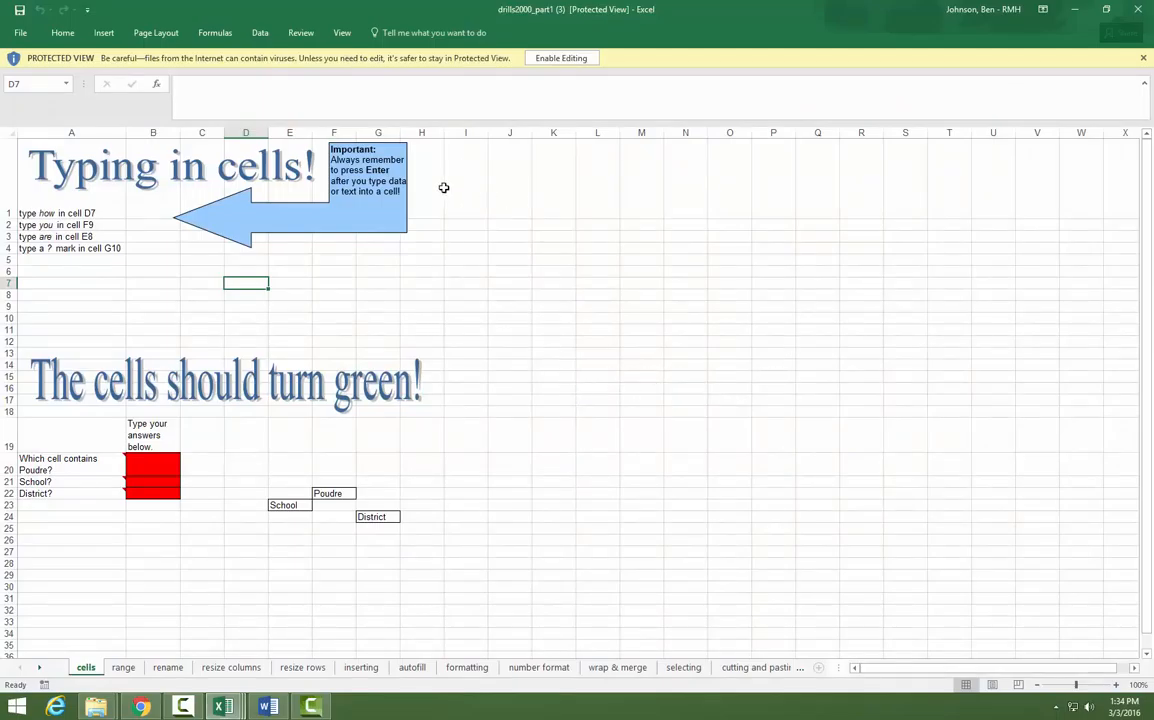
pyautogui.click(579, 58)
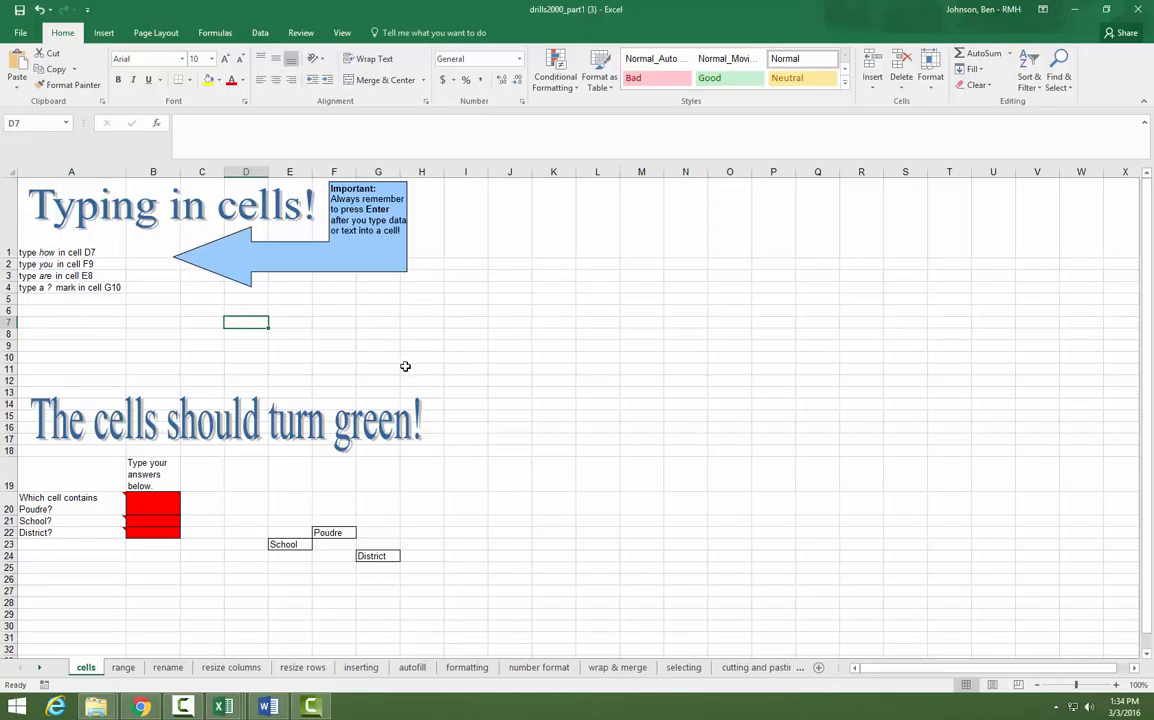
# Step: Enter "how" in cell D7 and "you" in cell F9 of the cells sheet
pyautogui.write('how')
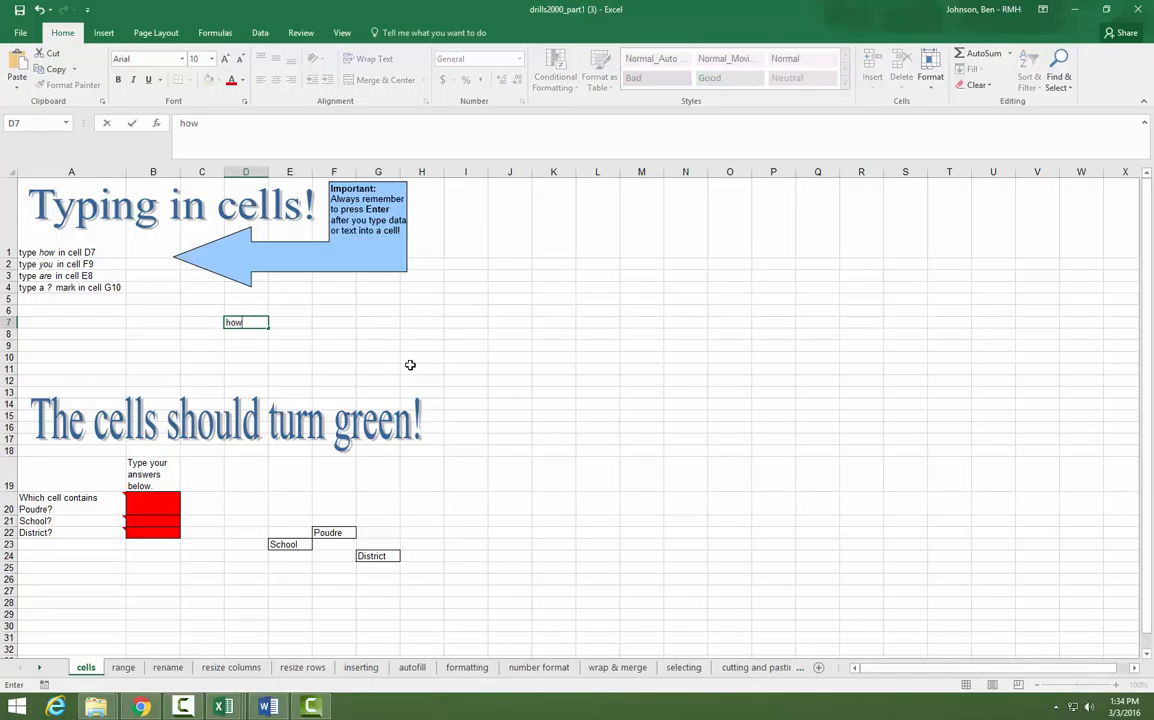
pyautogui.press('Return')
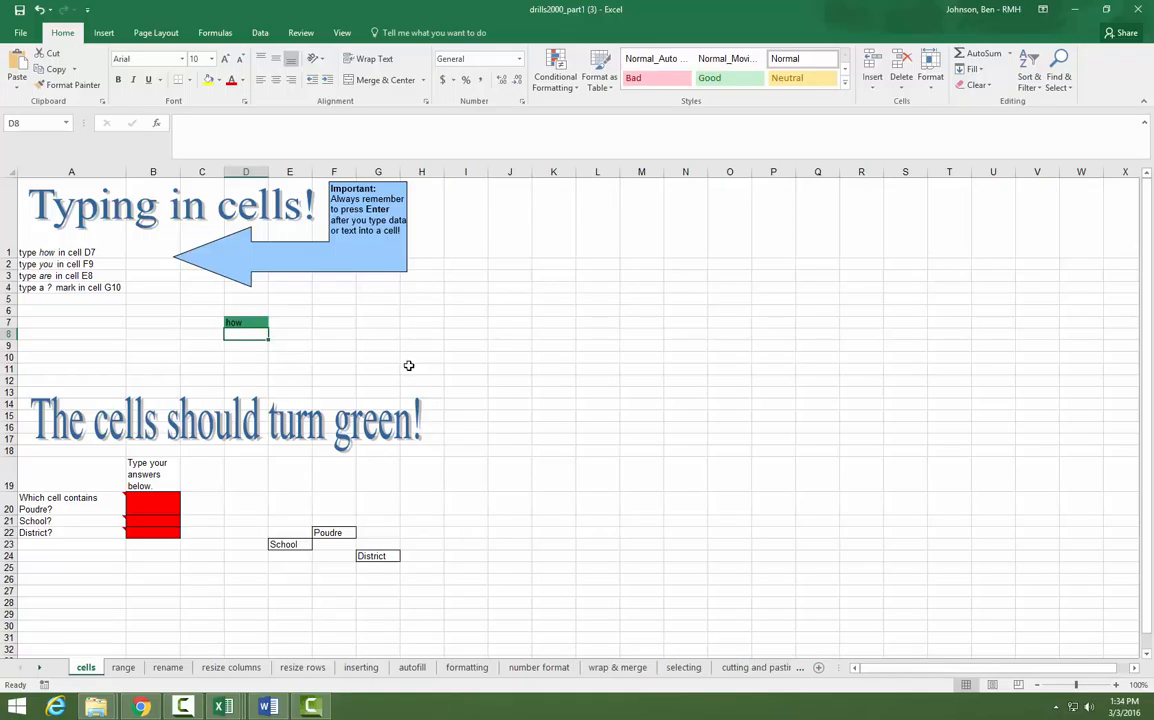
pyautogui.click(340, 346)
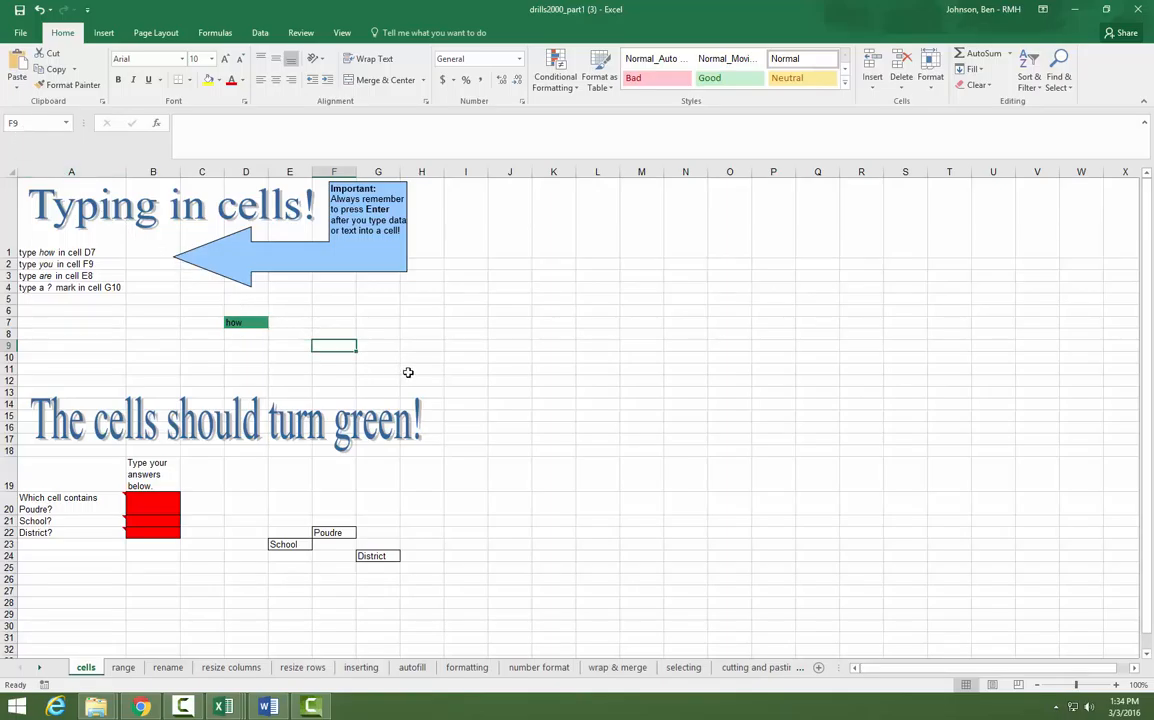
pyautogui.write('you')
pyautogui.press('Return')
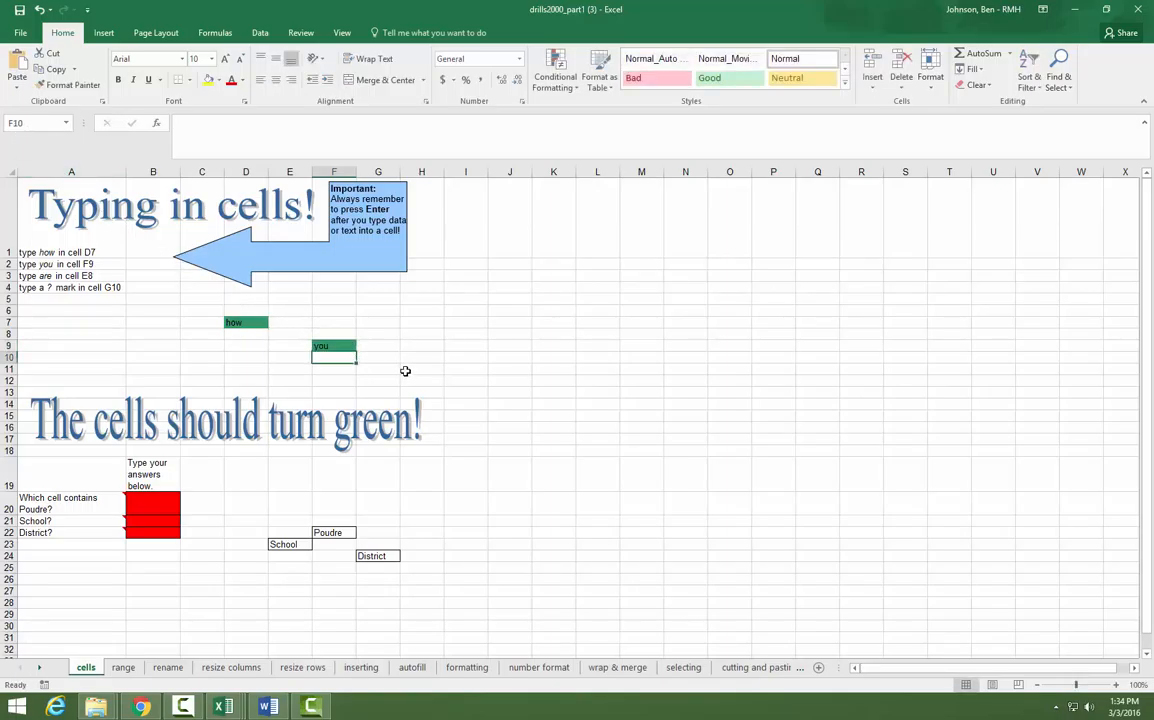
# Step: Enter "are" in cell E8 and a "?" in cell G10
pyautogui.click(297, 337)
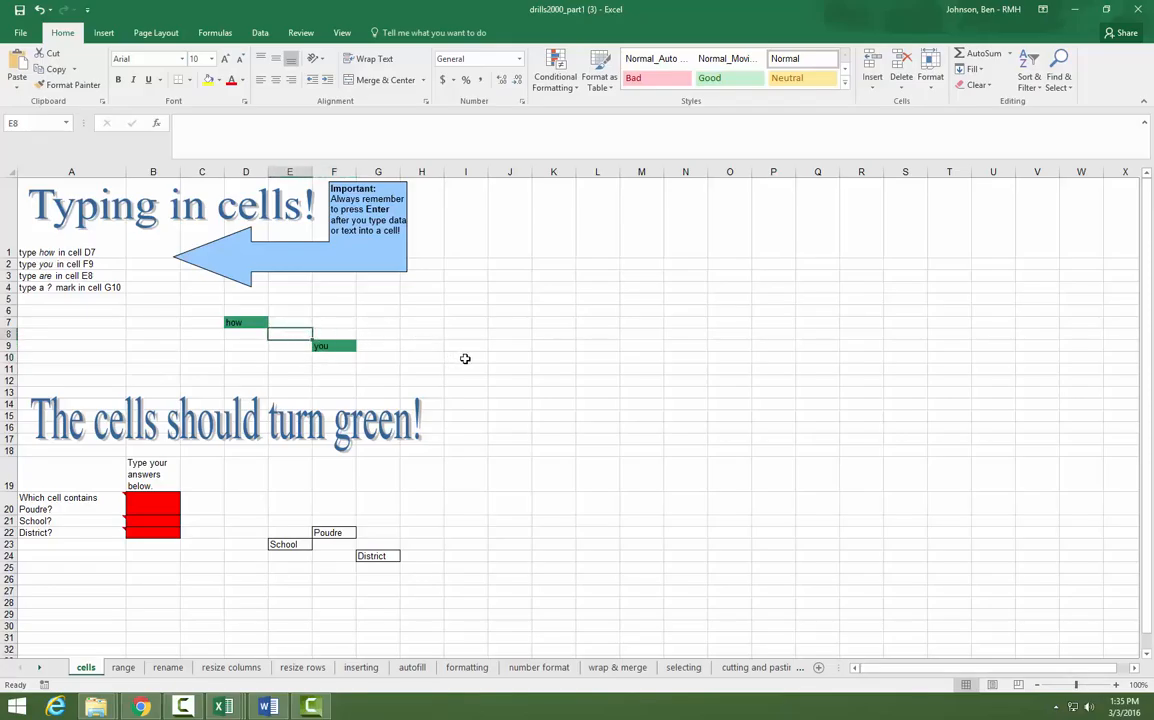
pyautogui.write('are')
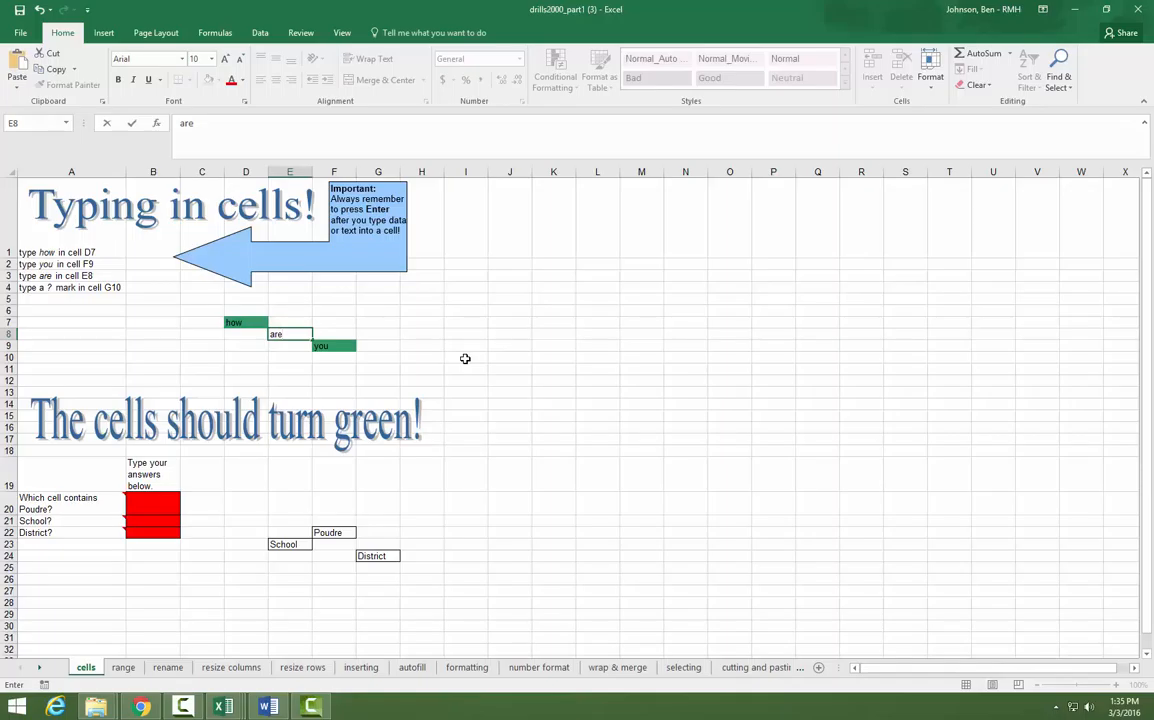
pyautogui.press('Return')
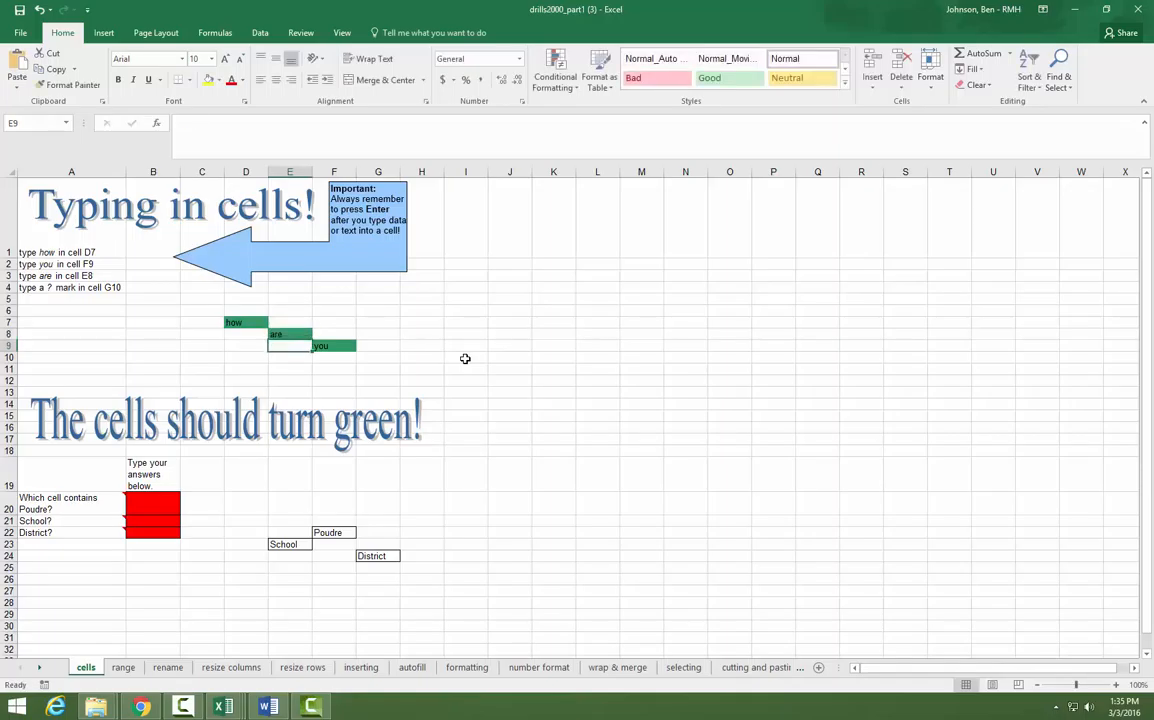
pyautogui.click(366, 357)
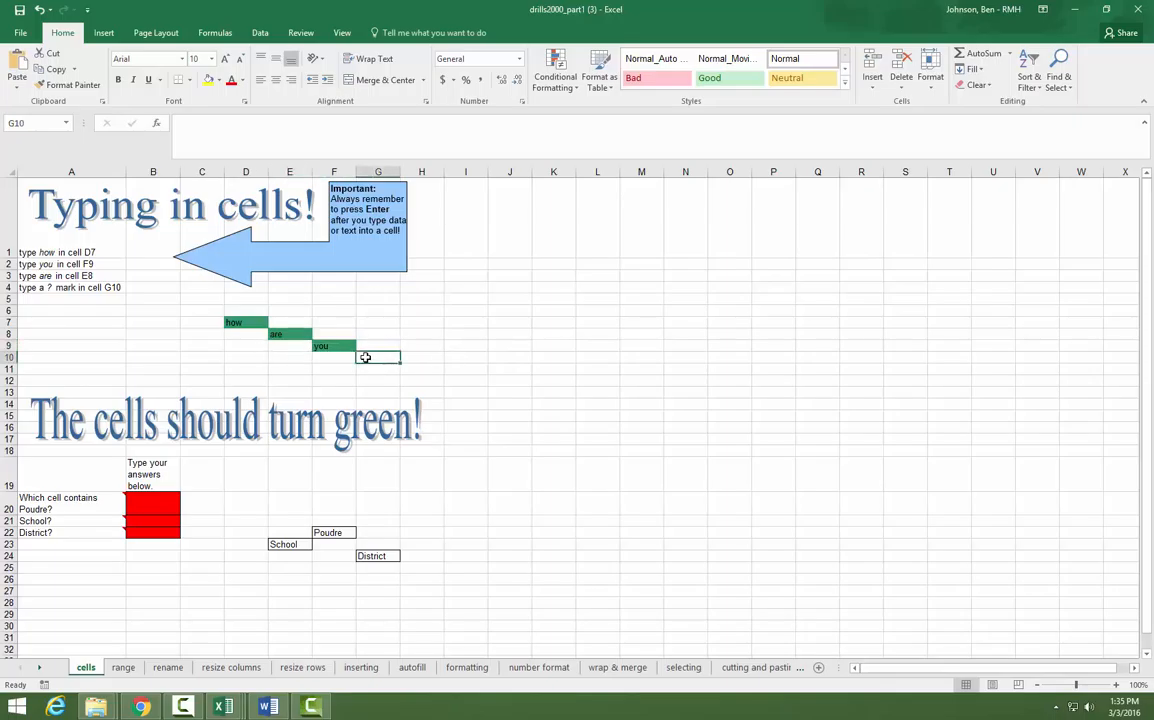
pyautogui.write('?')
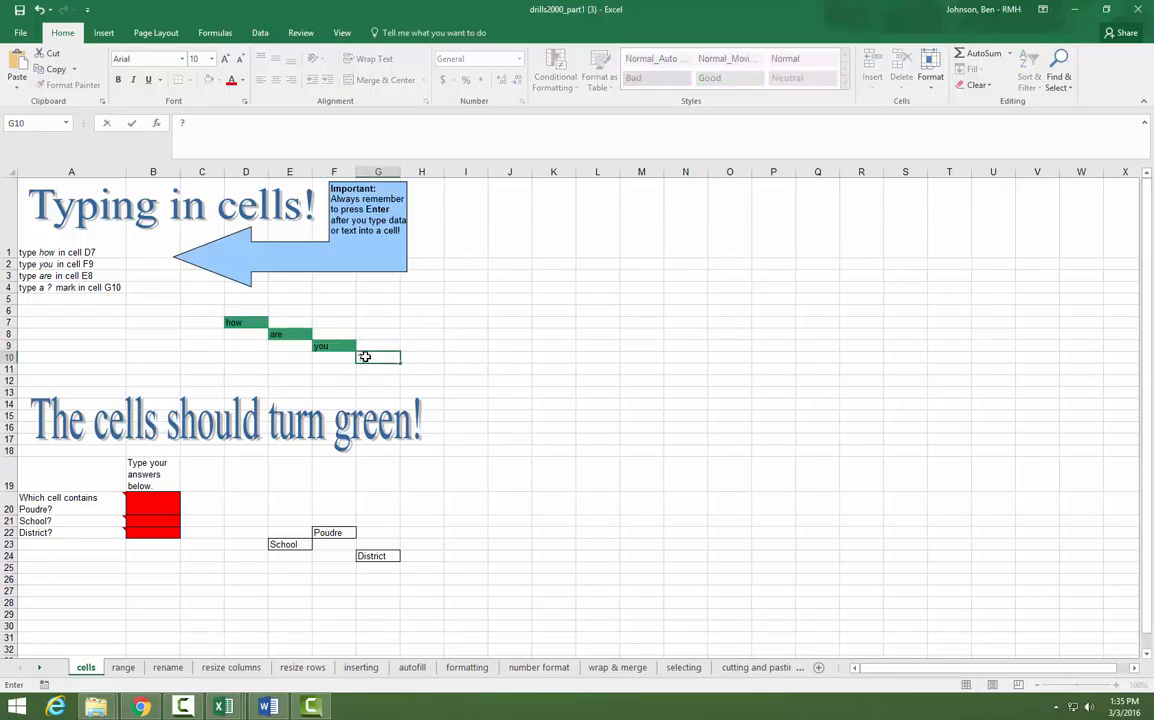
pyautogui.press('Return')
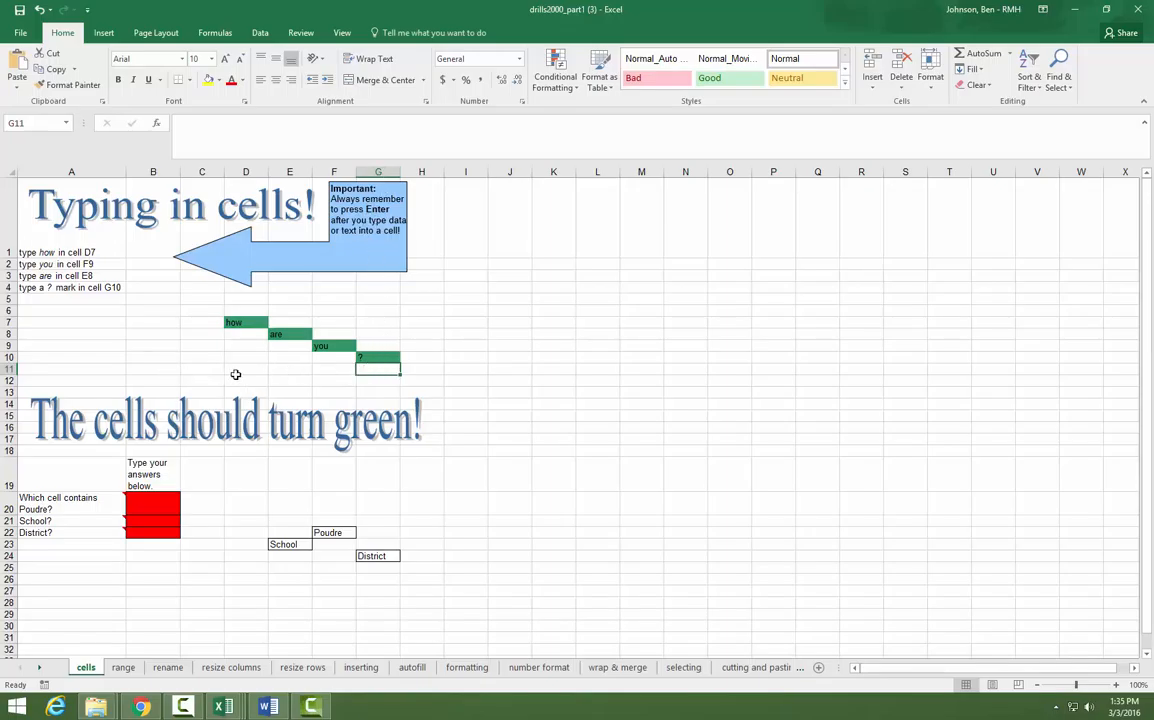
# Step: Jump to cell E8 by entering its cell reference
pyautogui.click(28, 123)
pyautogui.write('e8')
pyautogui.press('Return')
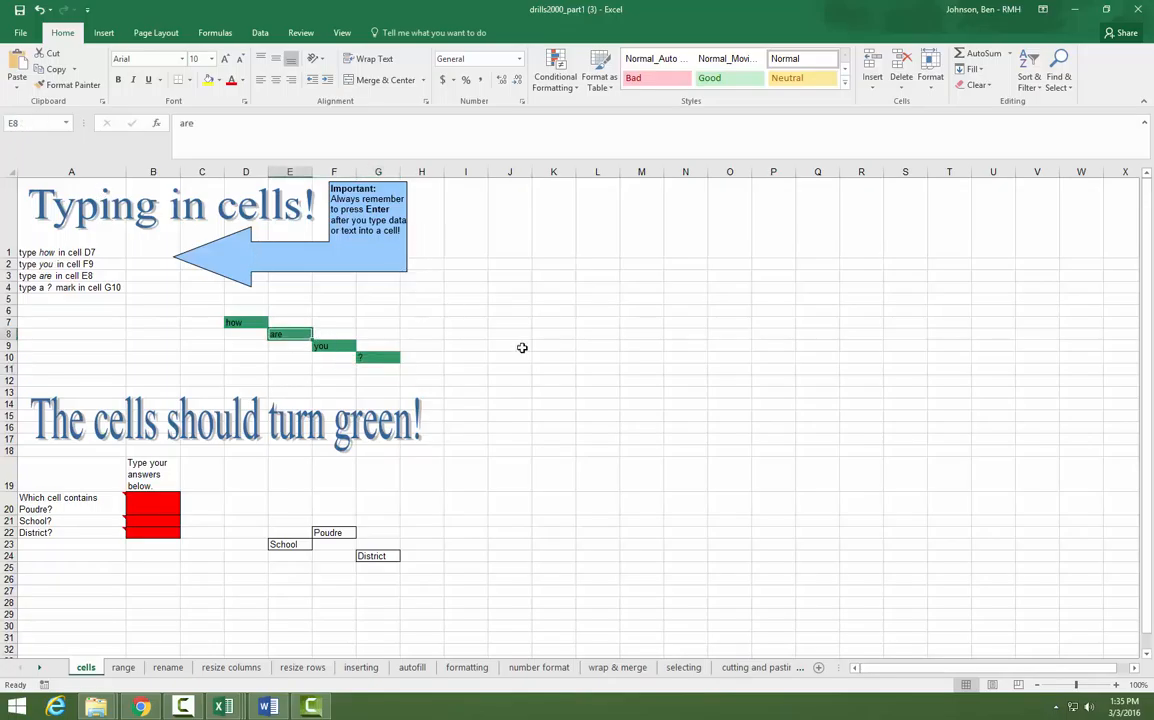
# Step: Locate the Poudre cell and enter its reference, F22, as the answer in B20
pyautogui.scroll(-3, 440, 318)
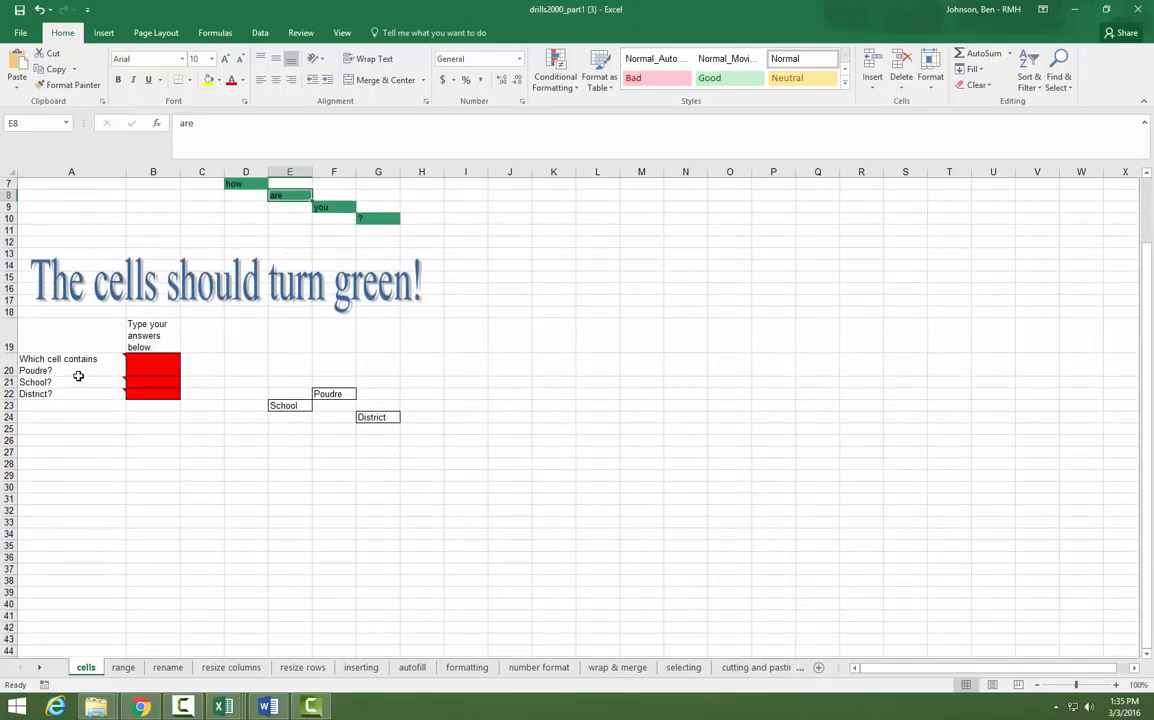
pyautogui.click(326, 393)
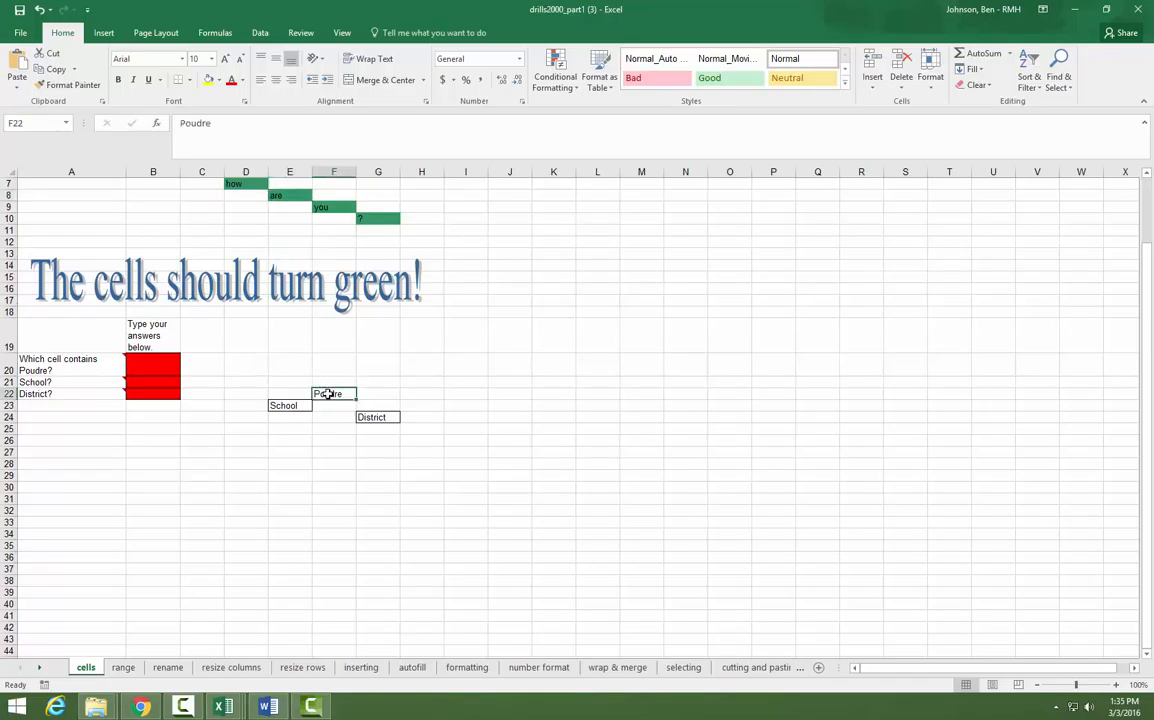
pyautogui.click(143, 366)
pyautogui.write('F22')
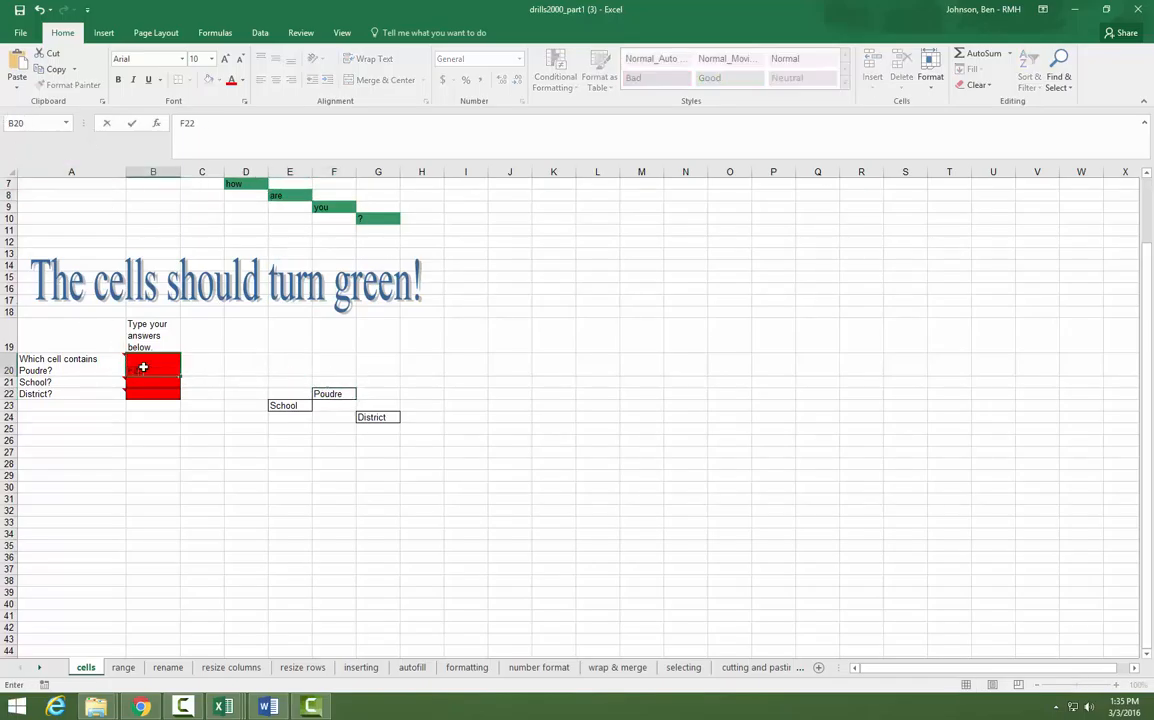
pyautogui.press('Return')
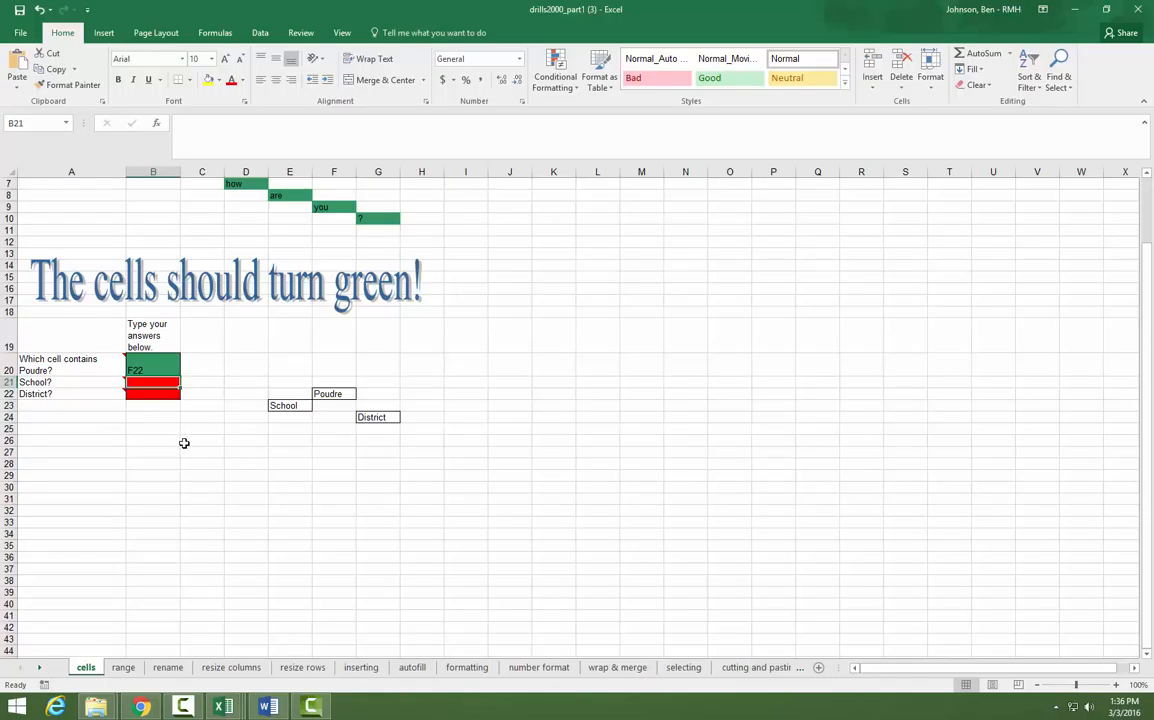
# Step: Locate the School cell and enter its reference, e23, as the answer in B21
pyautogui.click(299, 405)
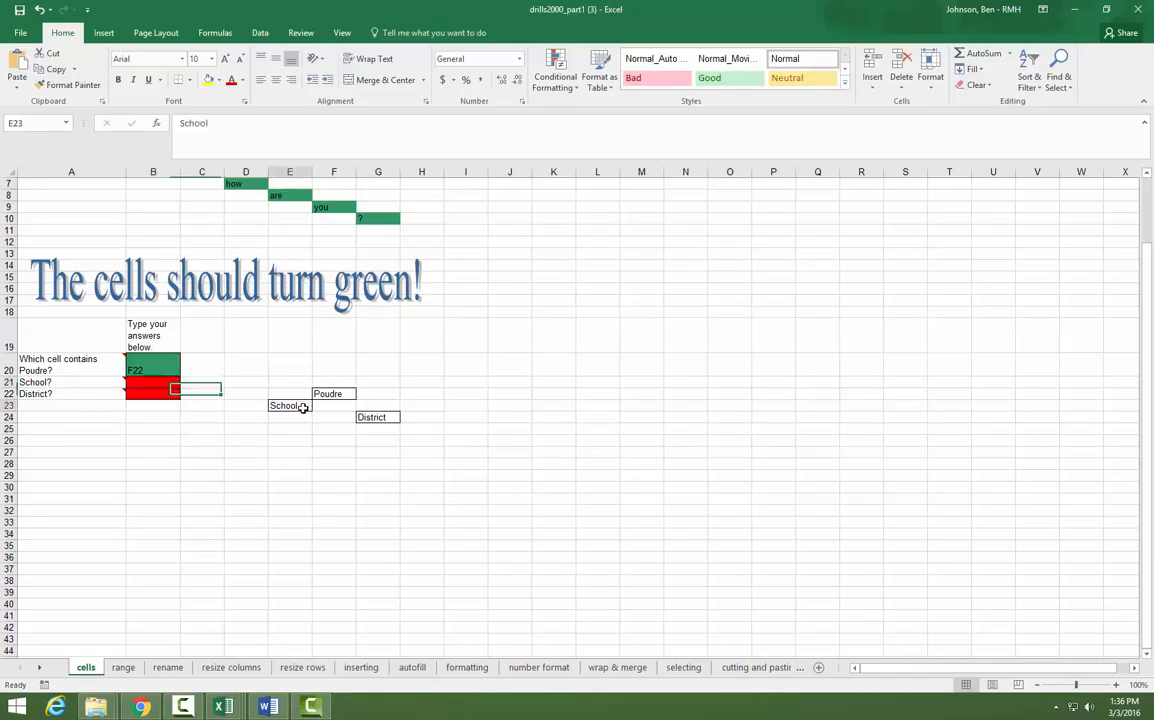
pyautogui.click(155, 379)
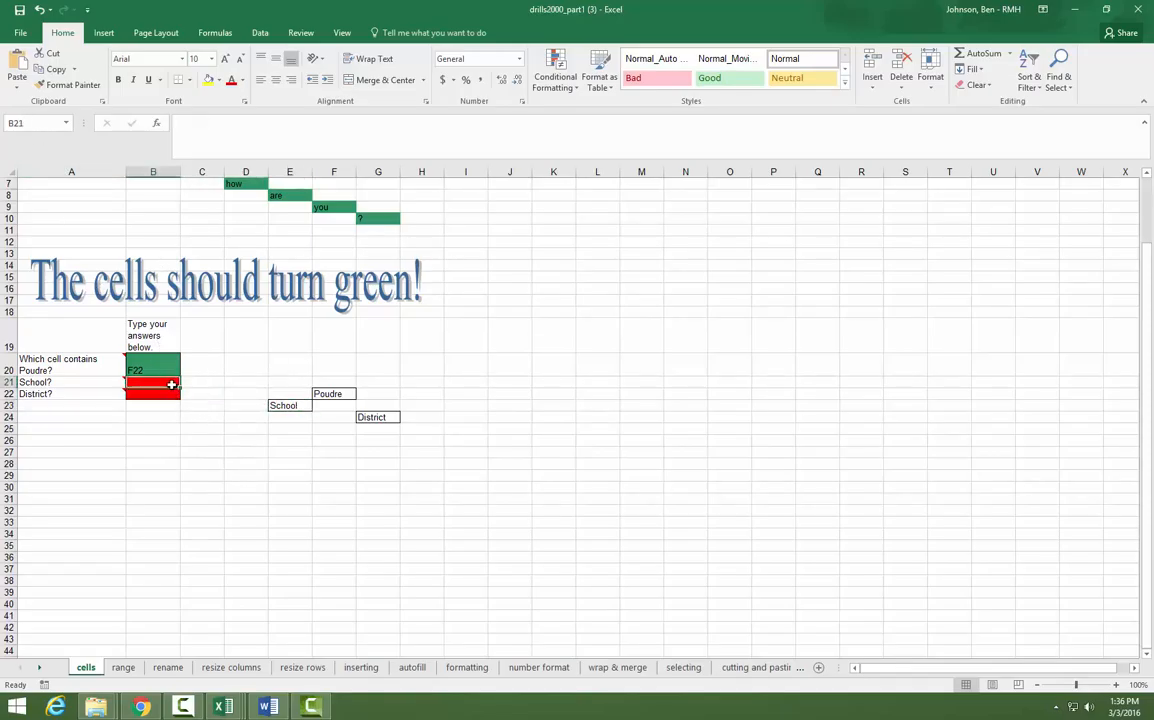
pyautogui.write('e23')
pyautogui.press('Return')
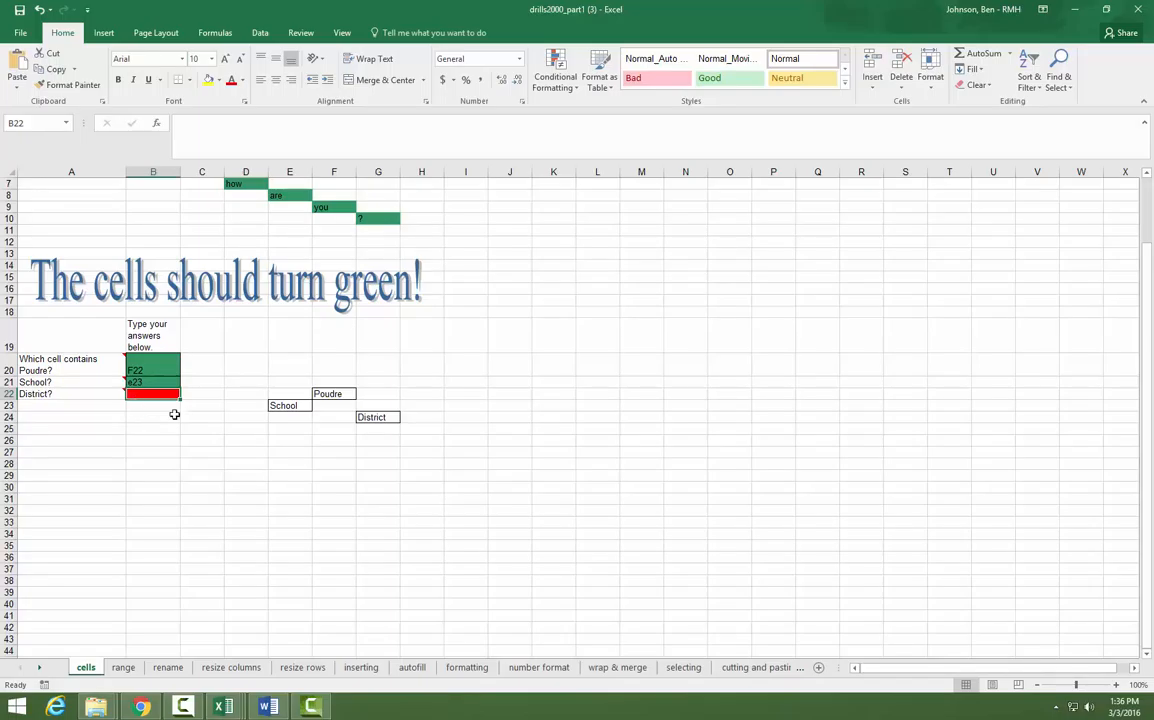
# Step: Locate the District cell and enter its reference, g24, as the answer in B22
pyautogui.click(366, 417)
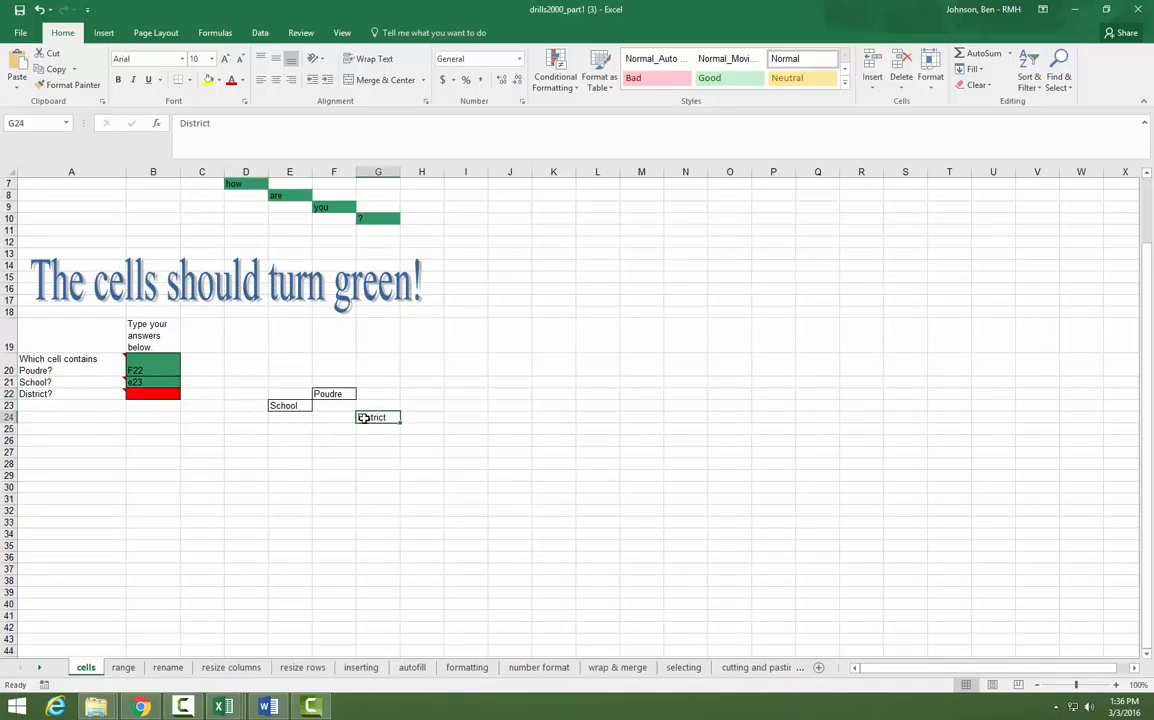
pyautogui.click(149, 393)
pyautogui.write('g2')
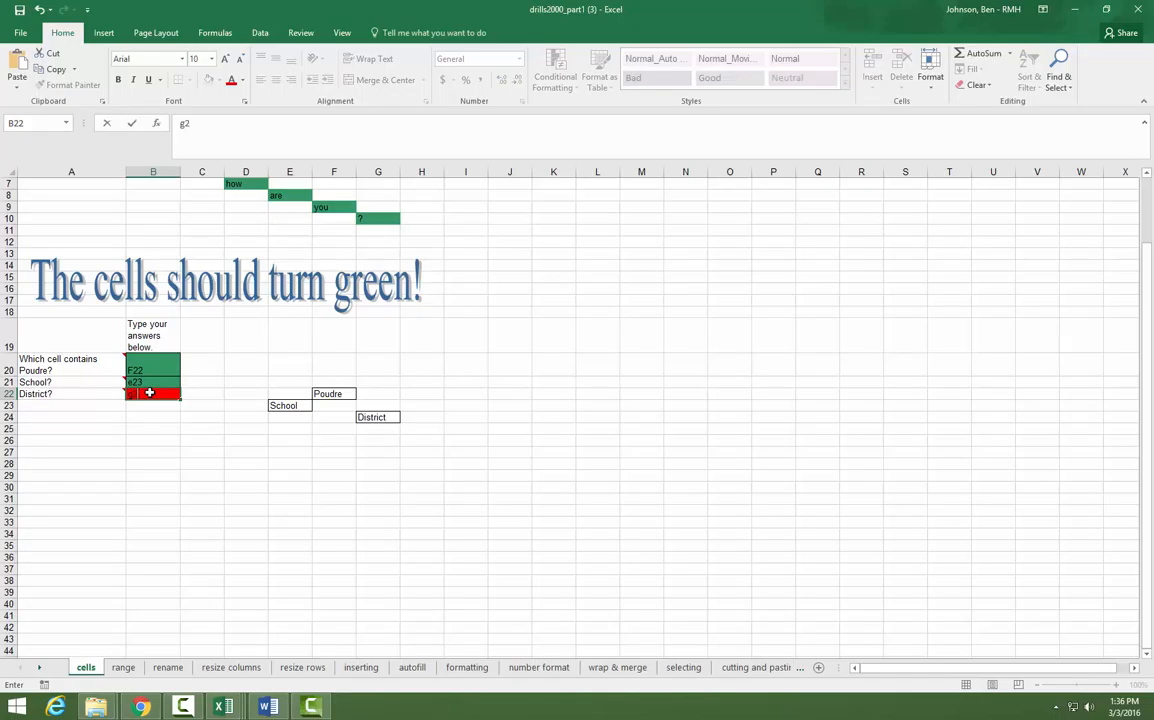
pyautogui.write('4')
pyautogui.press('Return')
pyautogui.scroll(1, 453, 472)
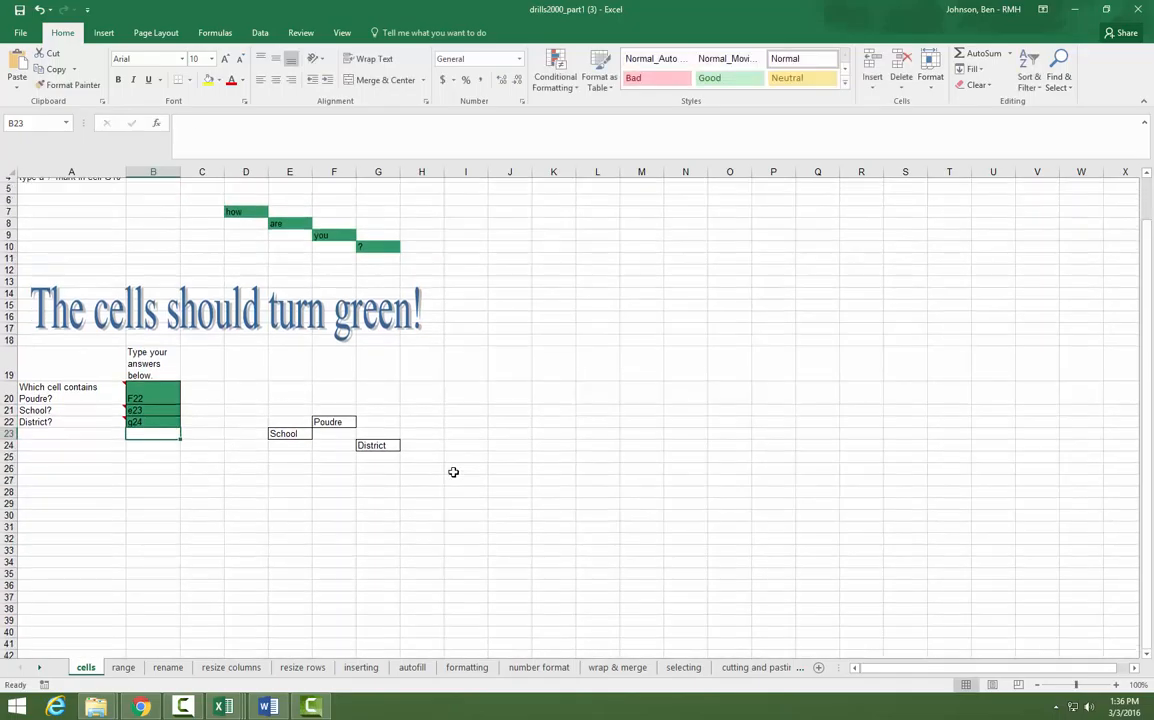
pyautogui.scroll(2, 453, 472)
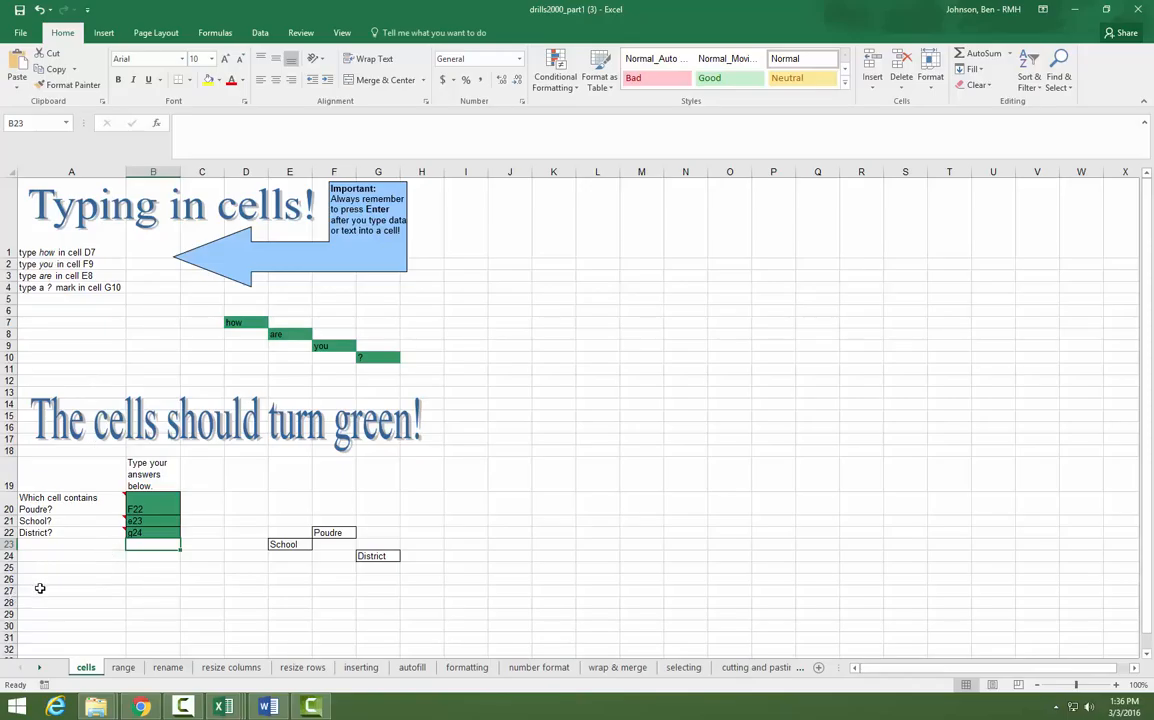
# Step: On the range sheet, enter 1 and 2 in M1 and M2 and autofill the series down column M to 24
pyautogui.click(122, 667)
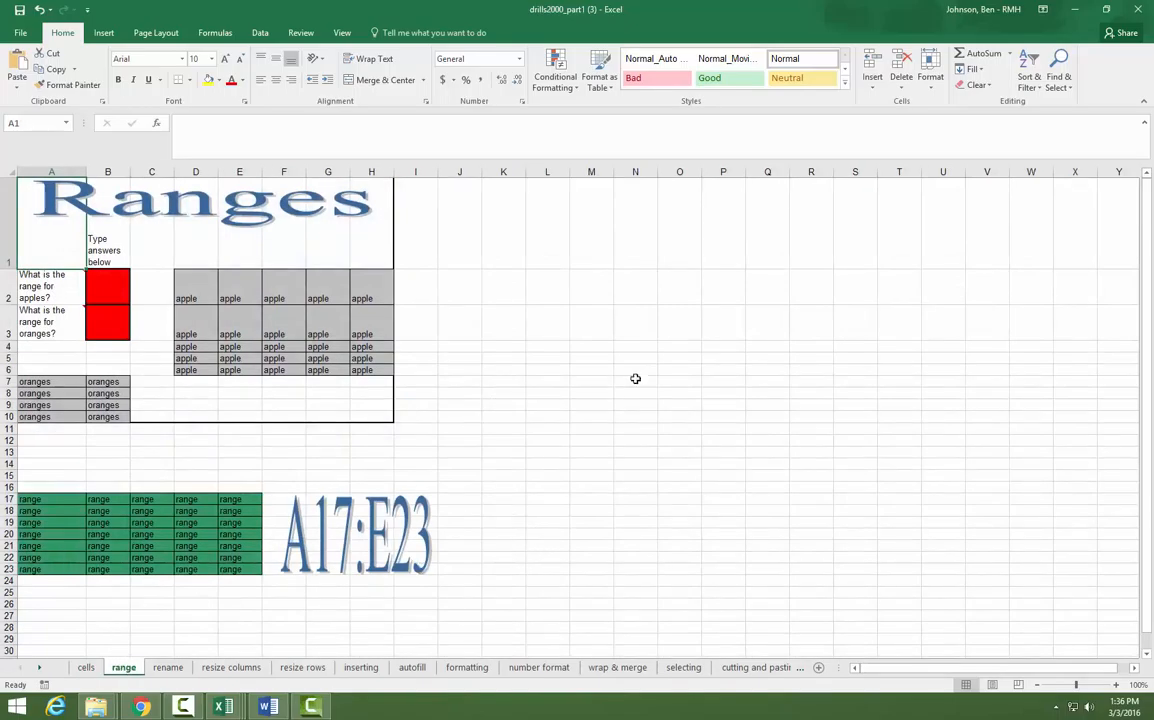
pyautogui.click(592, 263)
pyautogui.write('1')
pyautogui.press('Return')
pyautogui.write('2')
pyautogui.press('Return')
pyautogui.moveTo(592, 250); pyautogui.dragTo(607, 591)
pyautogui.click(607, 591)
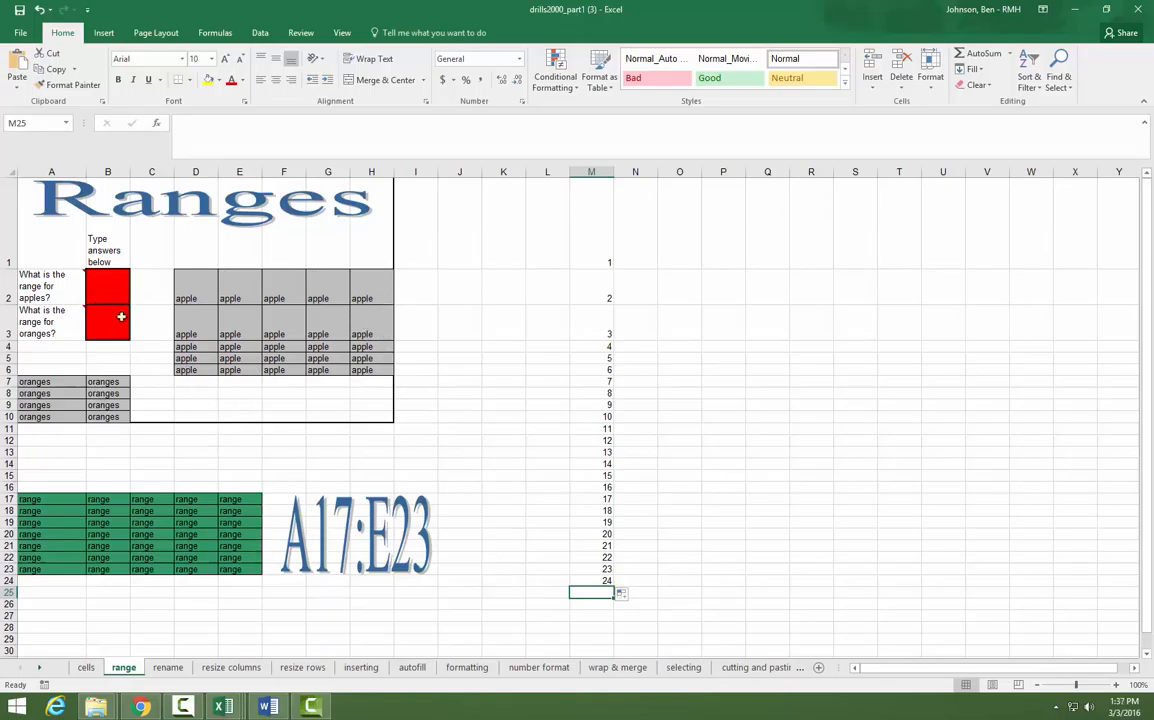
# Step: Check the corner cells of the apple block and enter d6:h6 as the apples range answer in B2
pyautogui.click(107, 286)
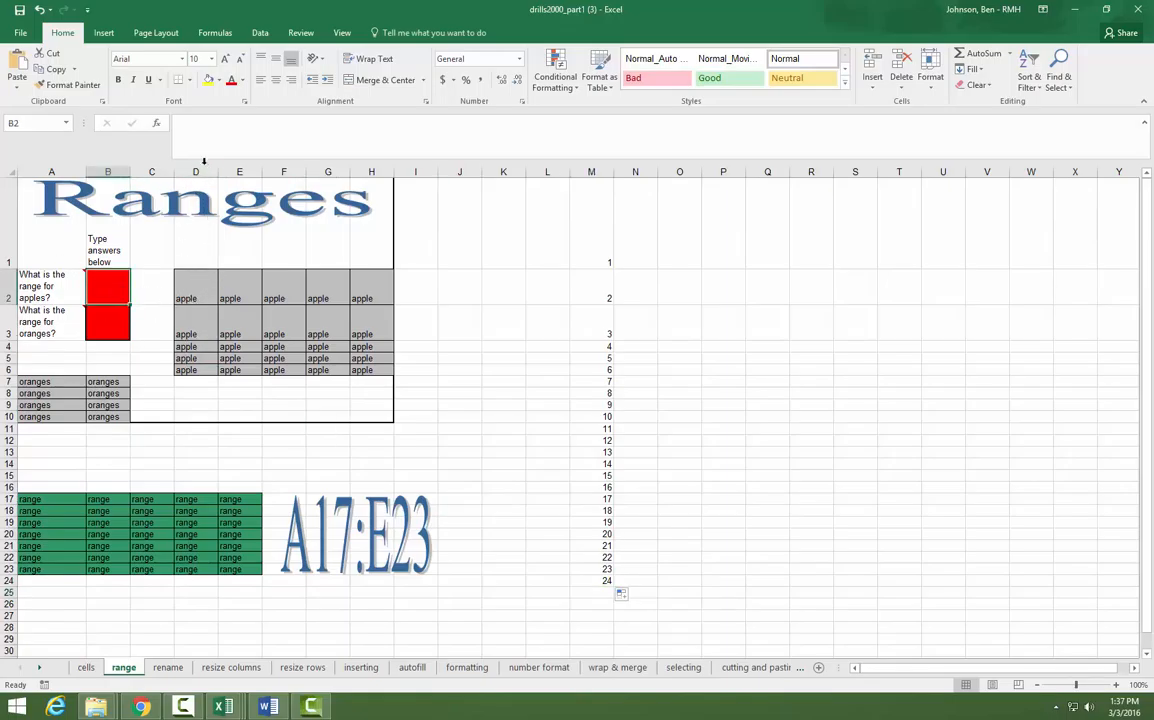
pyautogui.click(203, 298)
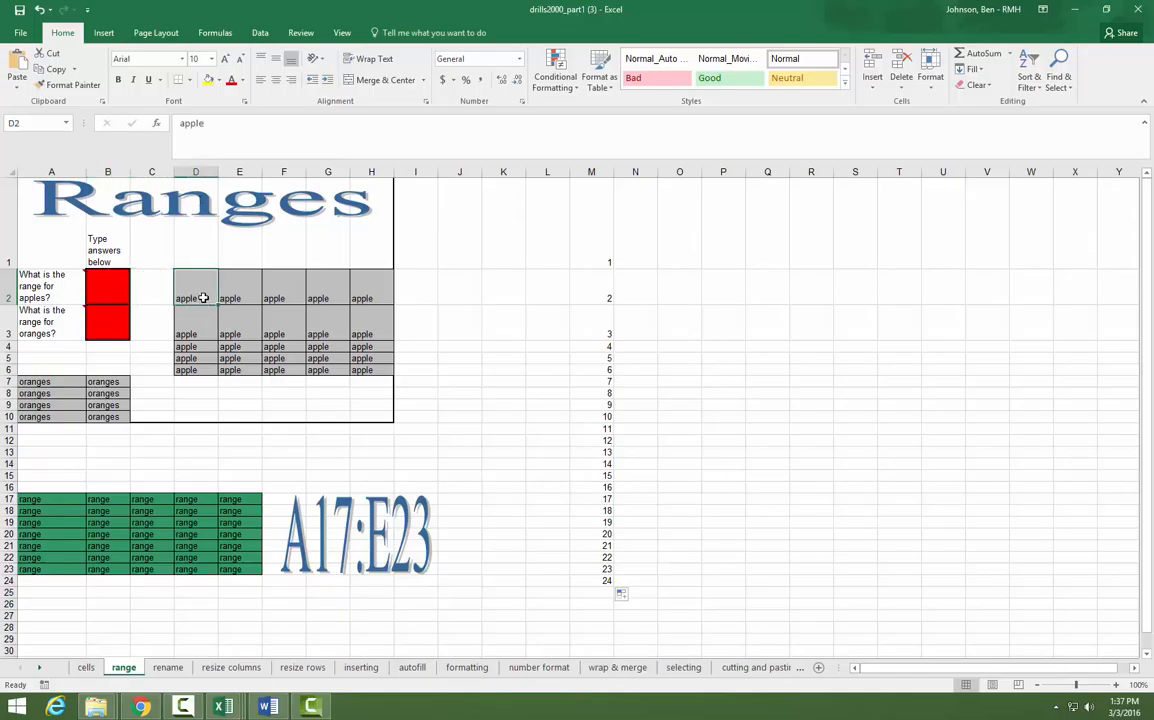
pyautogui.click(201, 371)
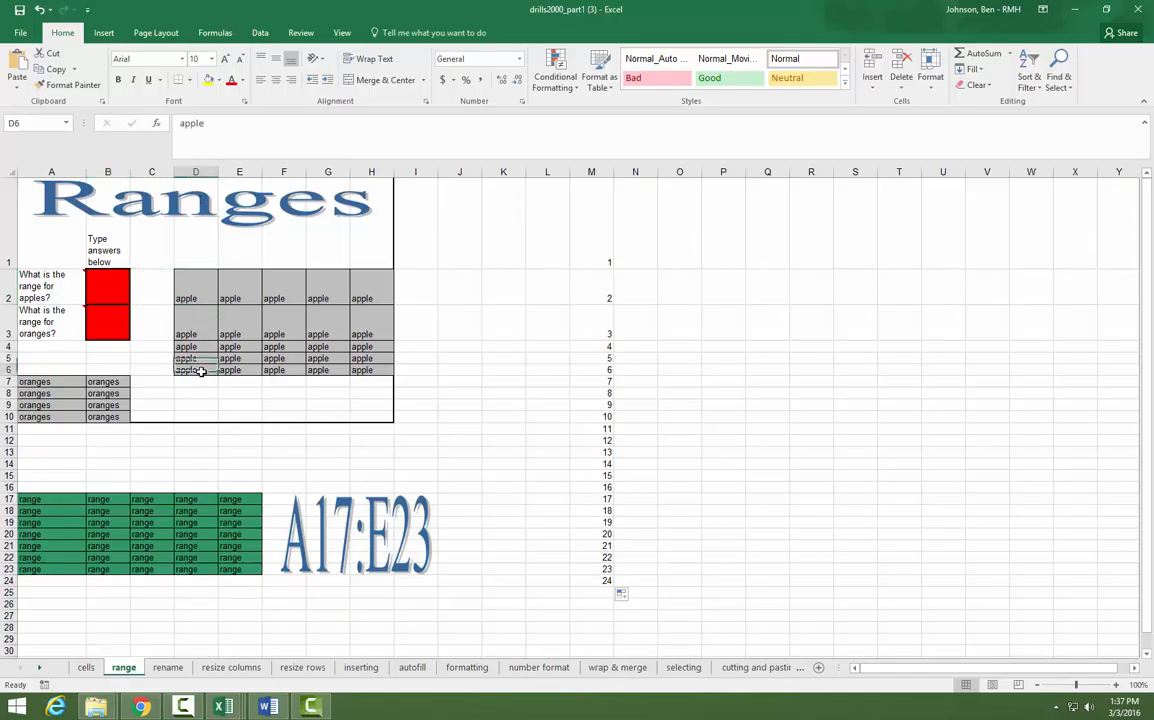
pyautogui.click(207, 292)
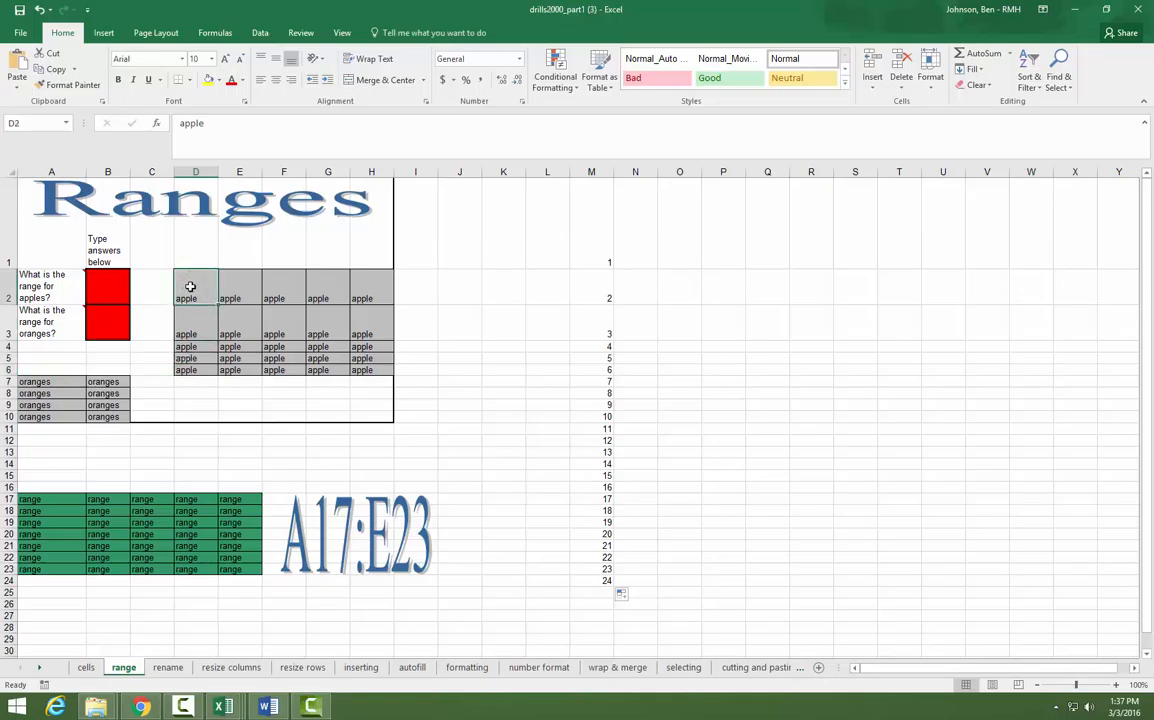
pyautogui.click(368, 372)
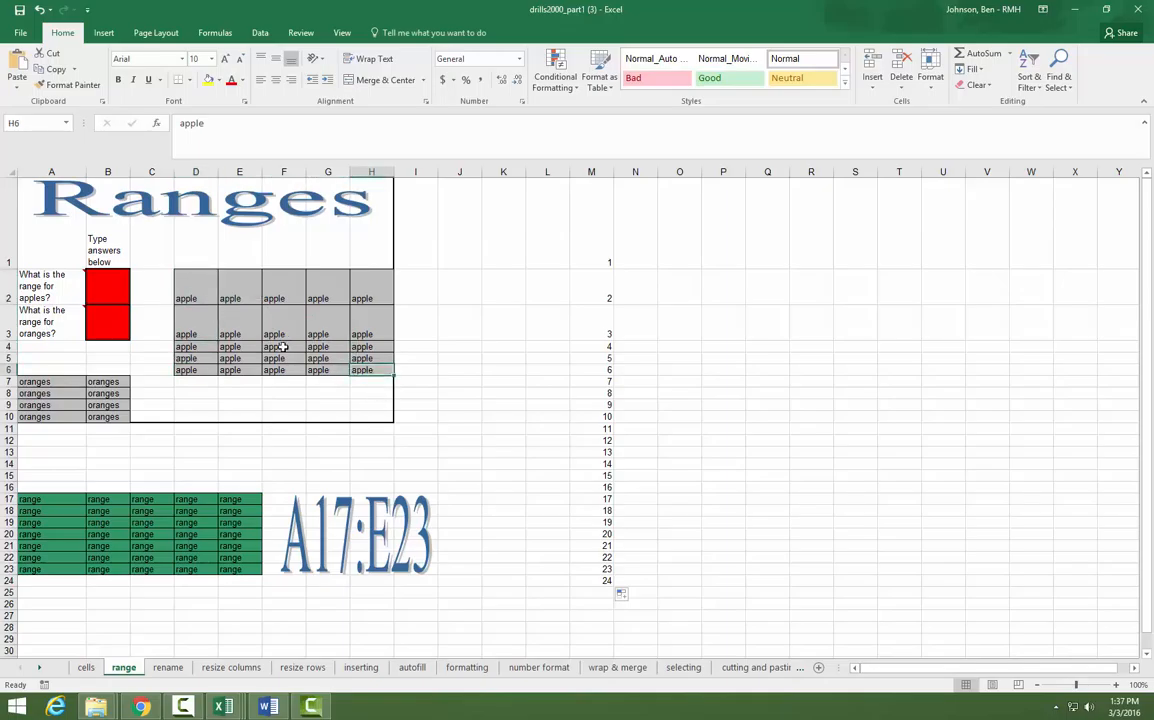
pyautogui.click(113, 283)
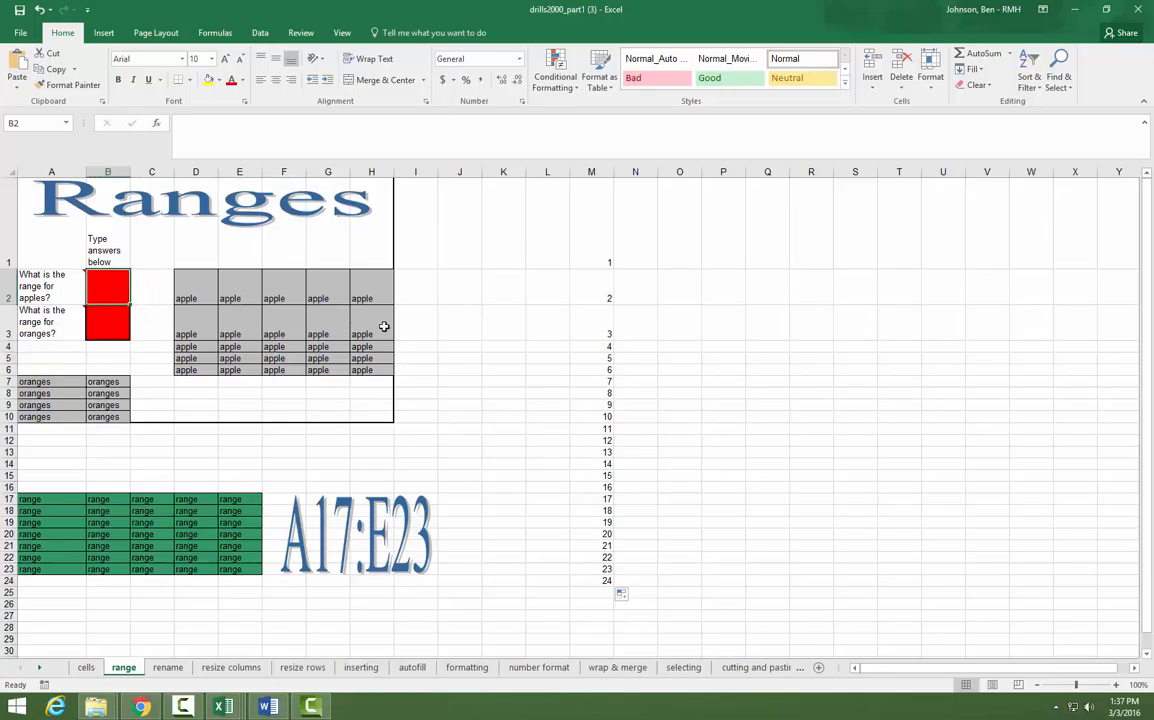
pyautogui.write('d6:h6')
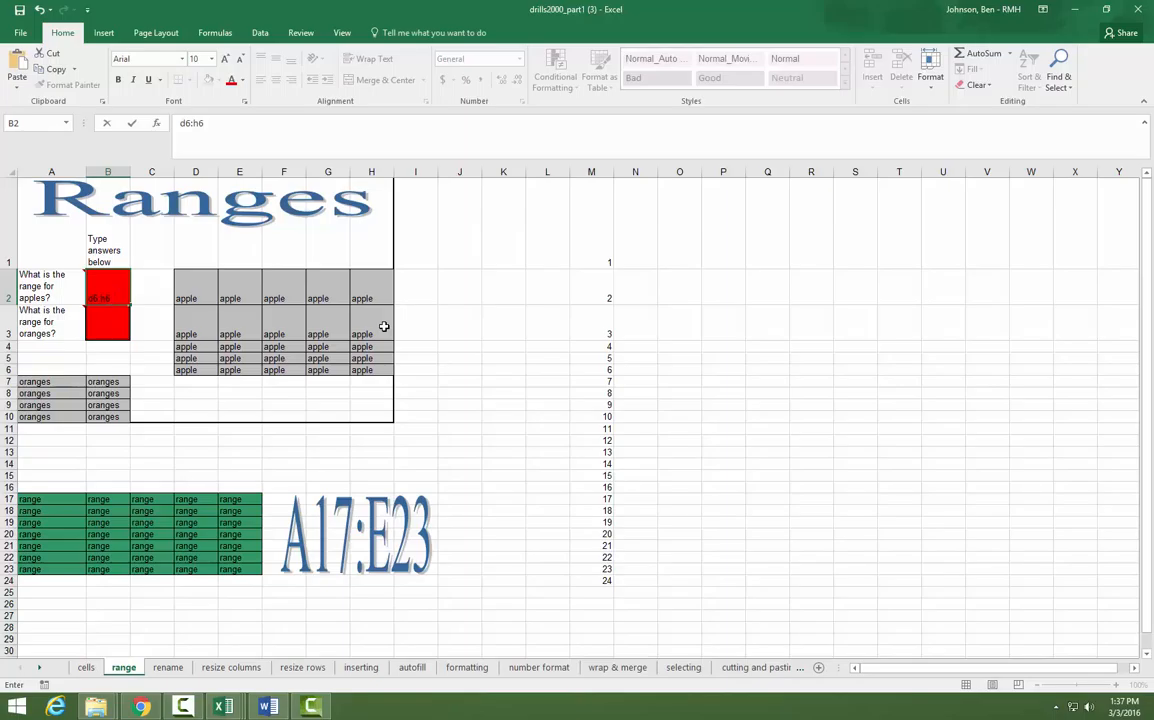
pyautogui.press('Return')
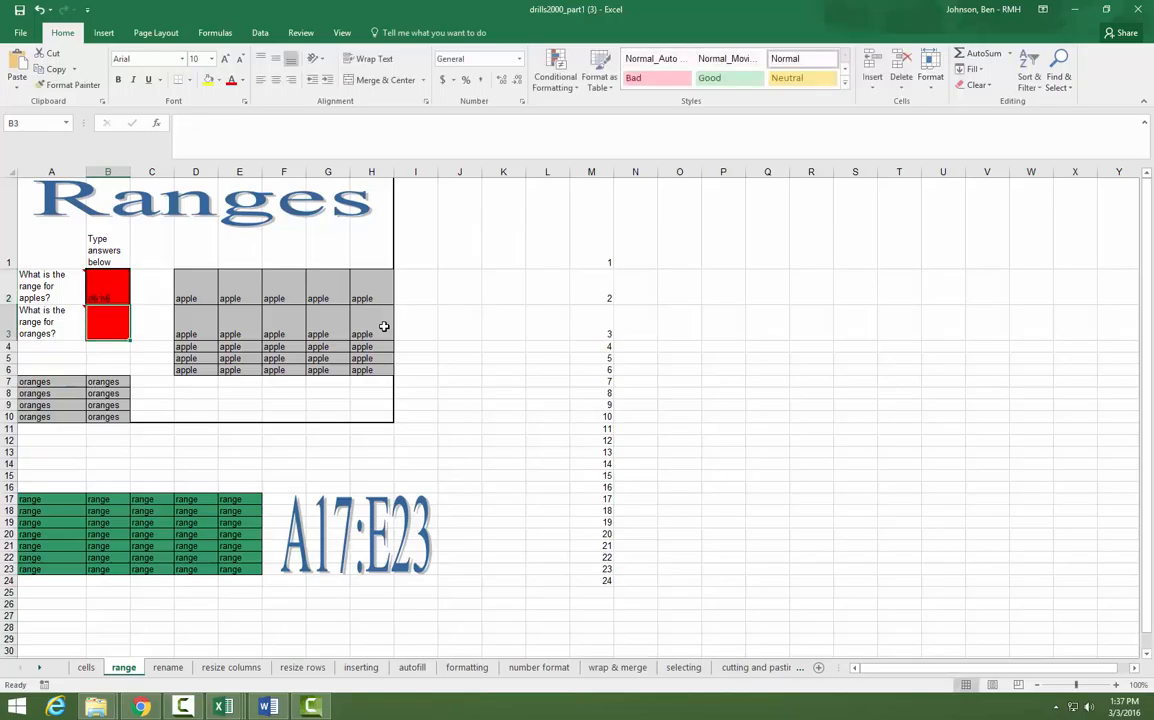
# Step: Recheck the first apple cell and correct the apples range answer in B2 to d2:h6
pyautogui.click(210, 293)
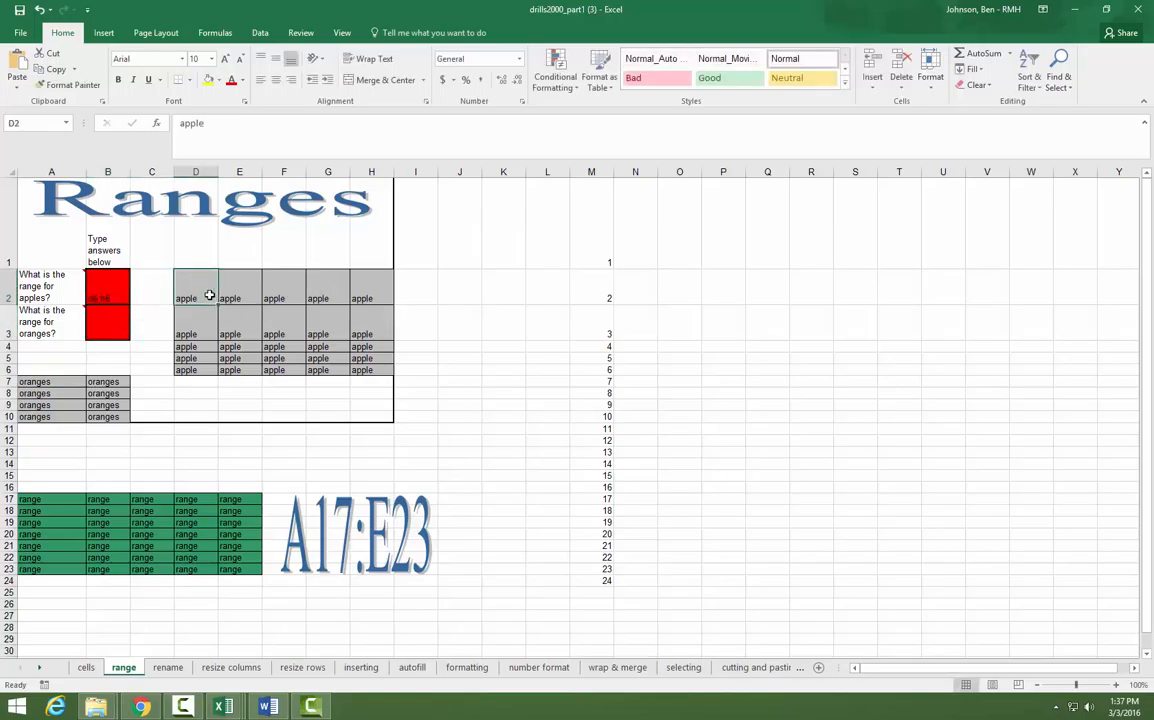
pyautogui.doubleClick(110, 297)
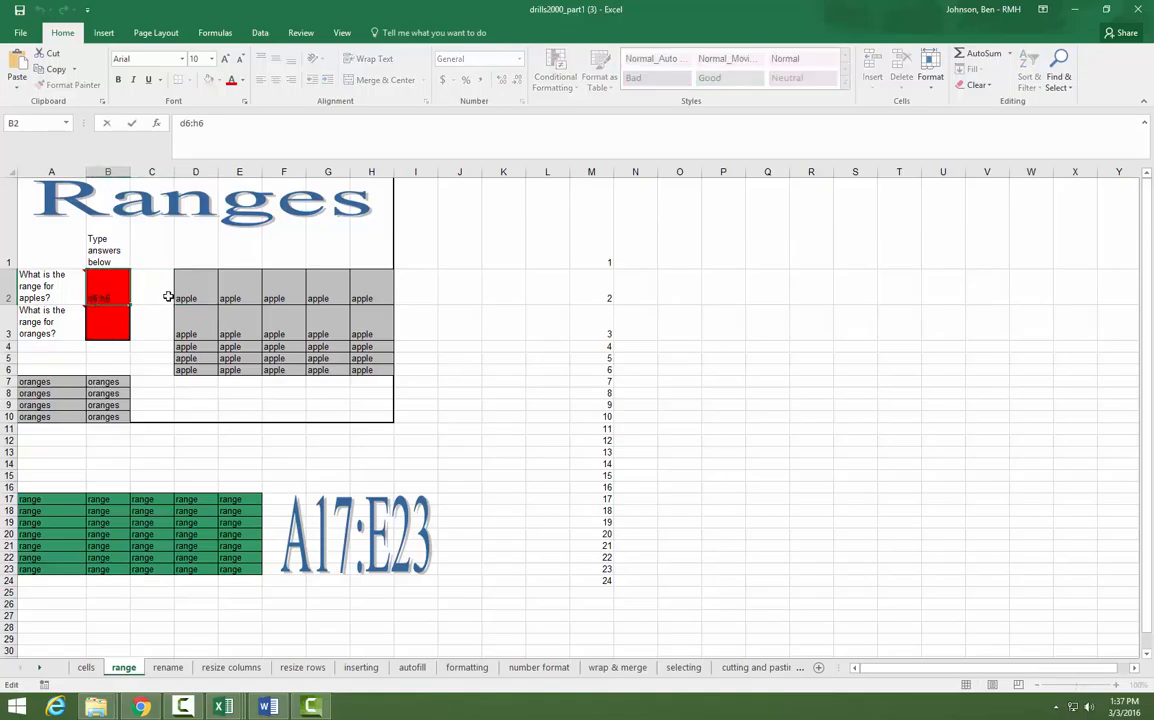
pyautogui.press('BackSpace')
pyautogui.write('2')
pyautogui.press('Return')
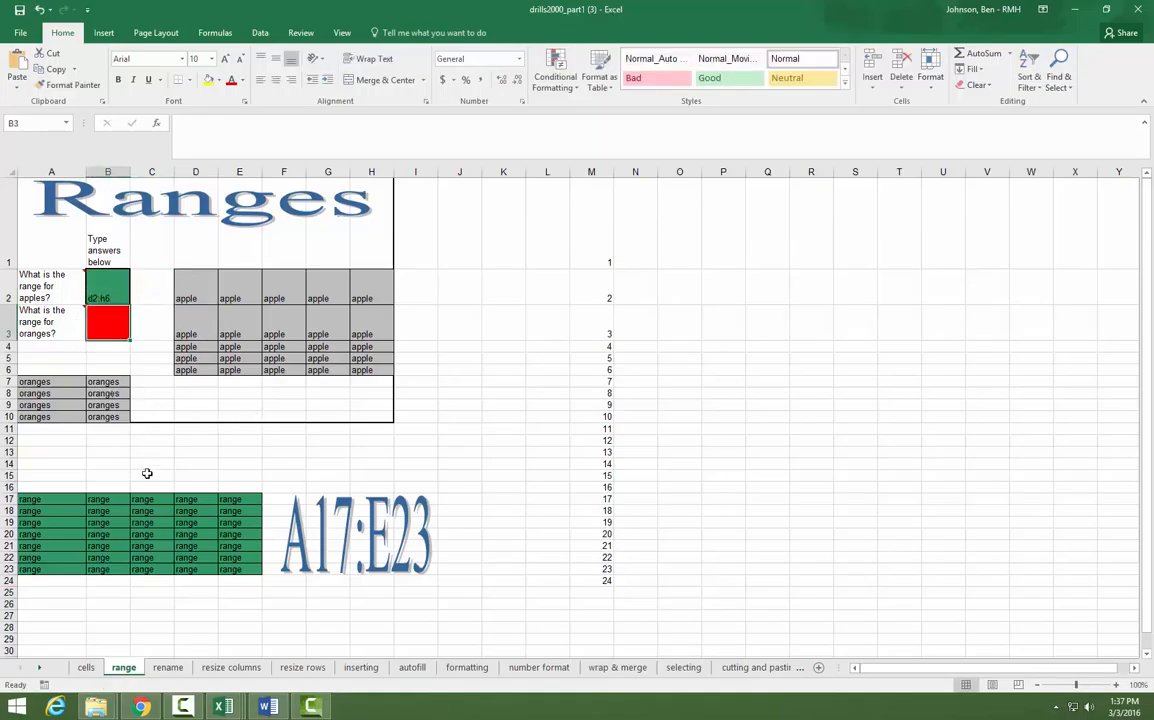
# Step: Check the corner cells of the oranges block and enter a7:b10 as the oranges range answer in B3
pyautogui.click(58, 382)
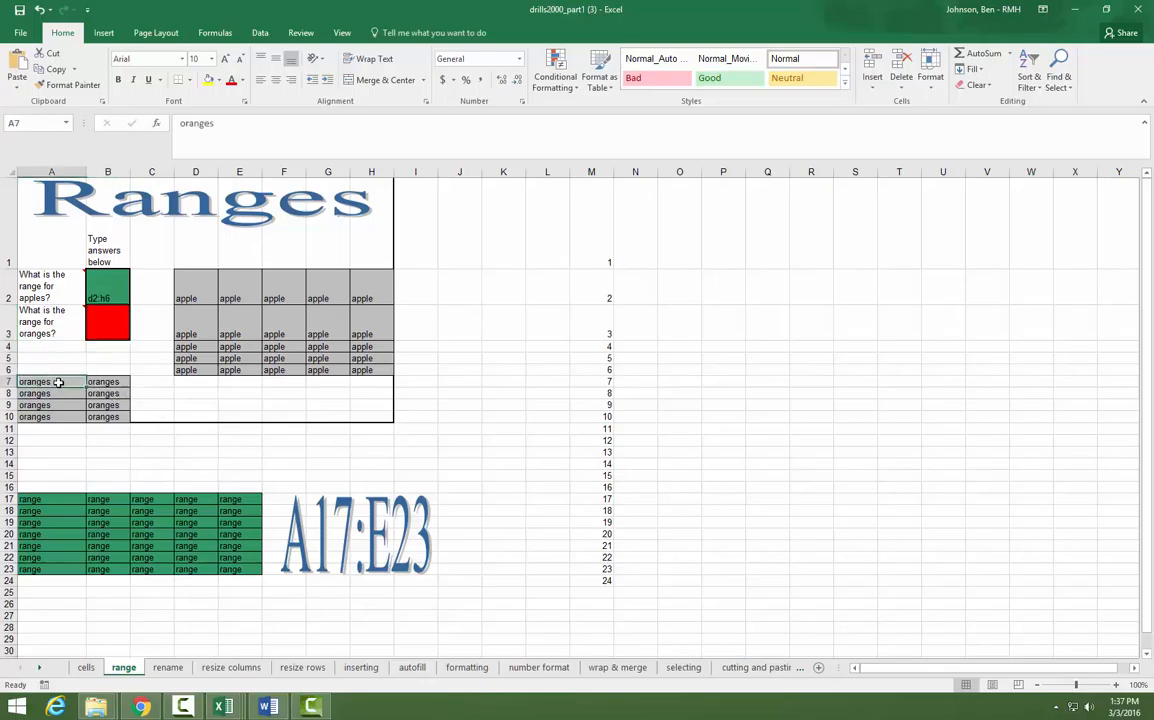
pyautogui.click(120, 417)
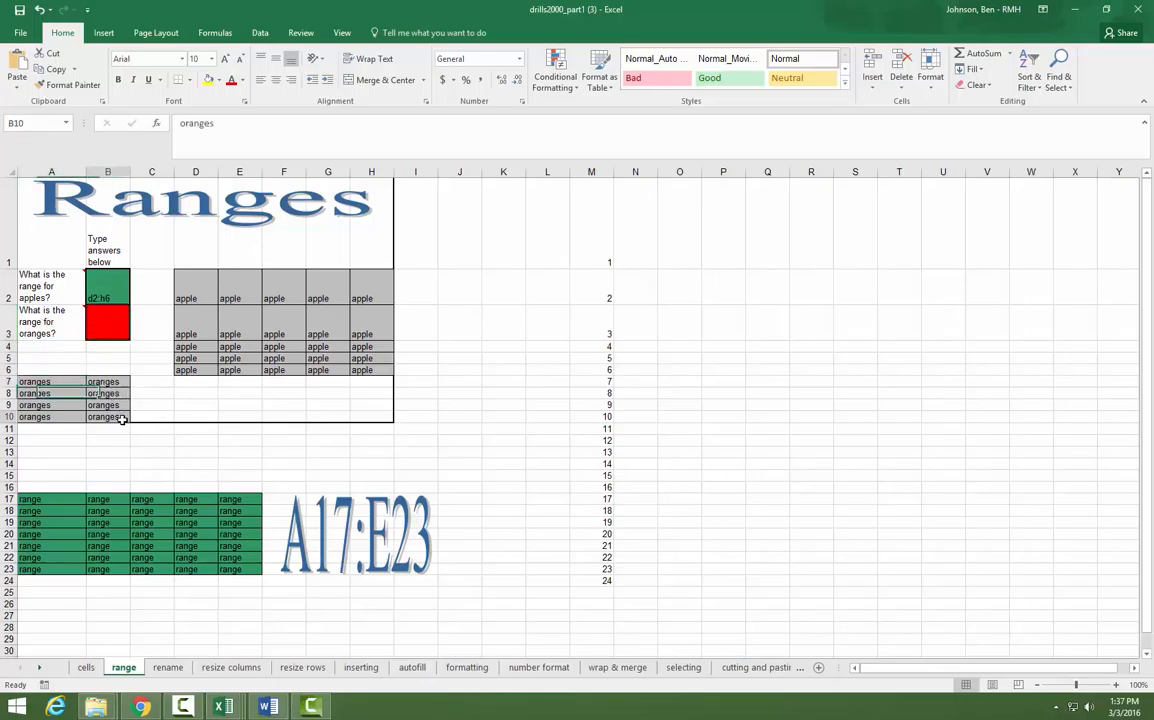
pyautogui.click(112, 325)
pyautogui.write('a7')
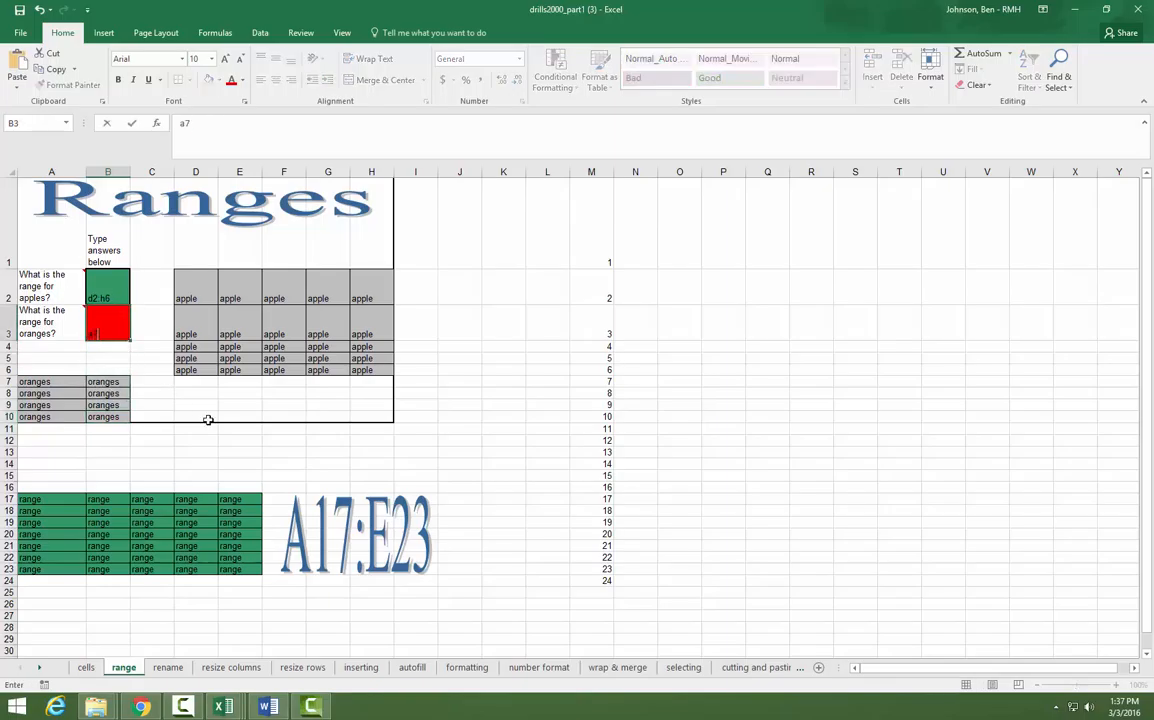
pyautogui.write(':b10')
pyautogui.press('Return')
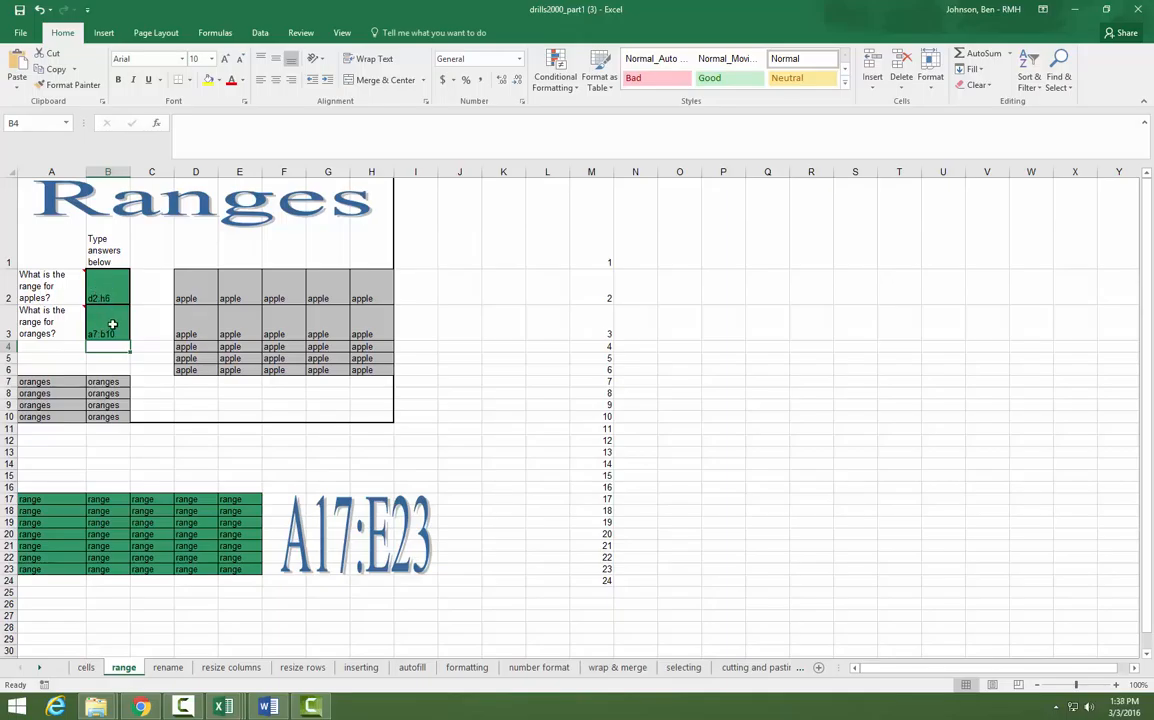
# Step: Enter the formula =sum(M1:M24) in M25 to total the number series, and reselect the cell to view the formula
pyautogui.click(608, 596)
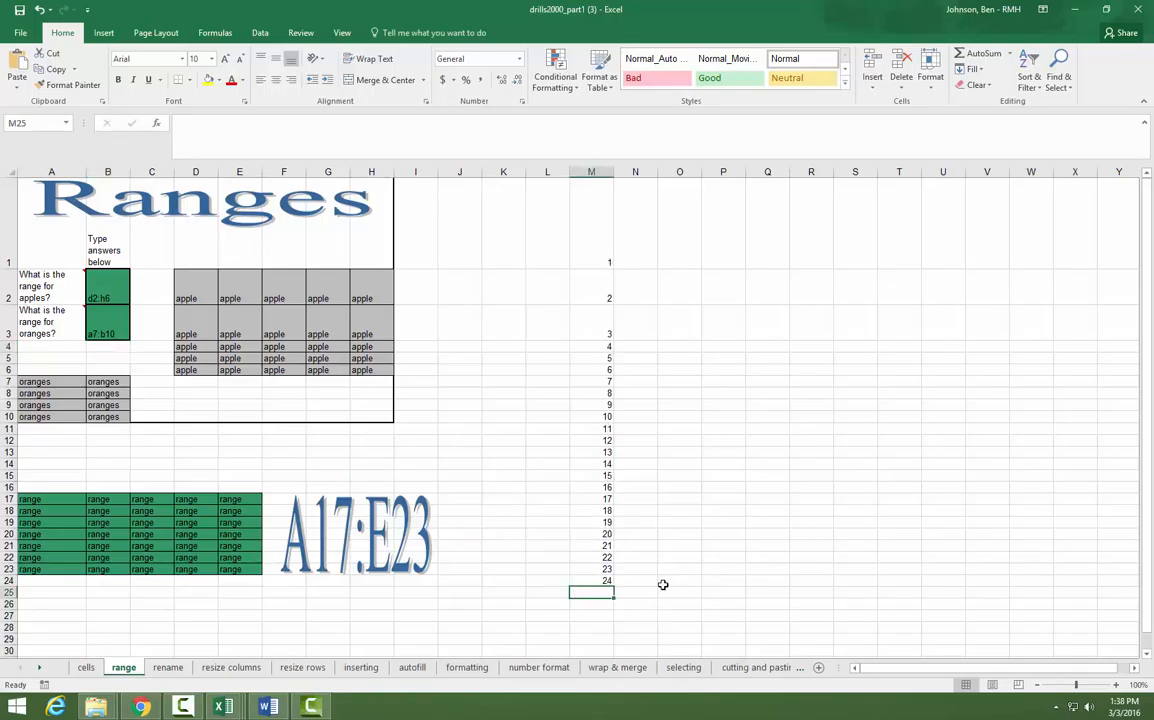
pyautogui.write('=sum(')
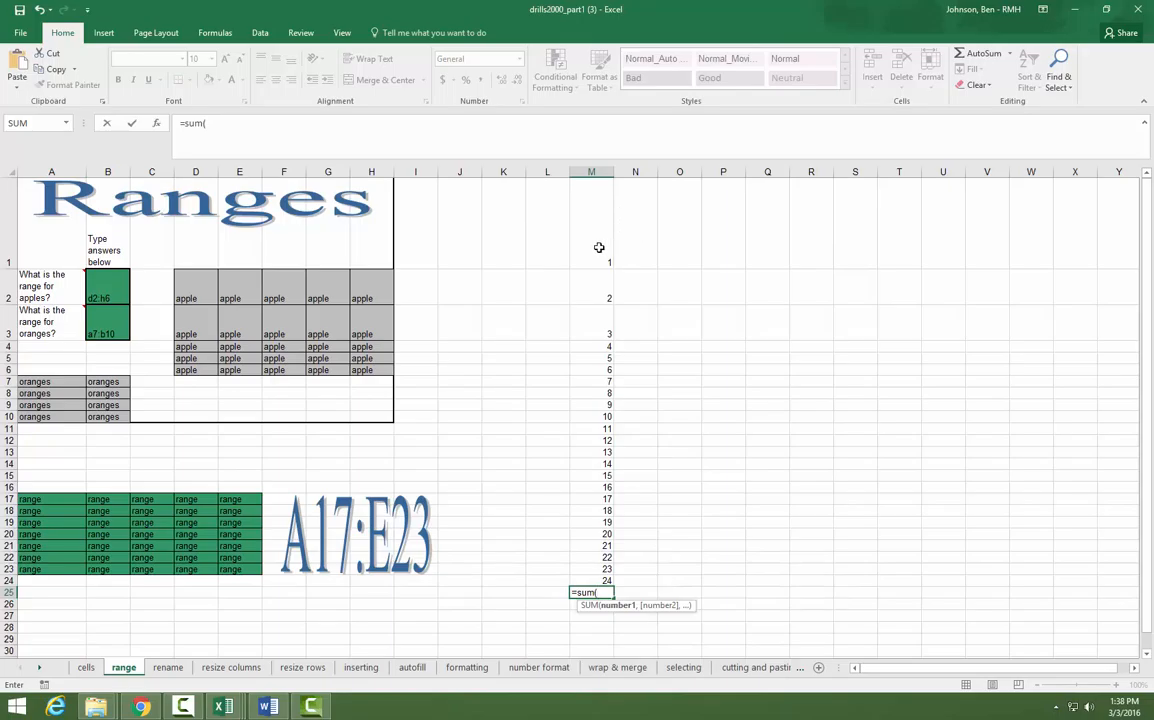
pyautogui.click(598, 251)
pyautogui.moveTo(598, 251); pyautogui.dragTo(597, 578)
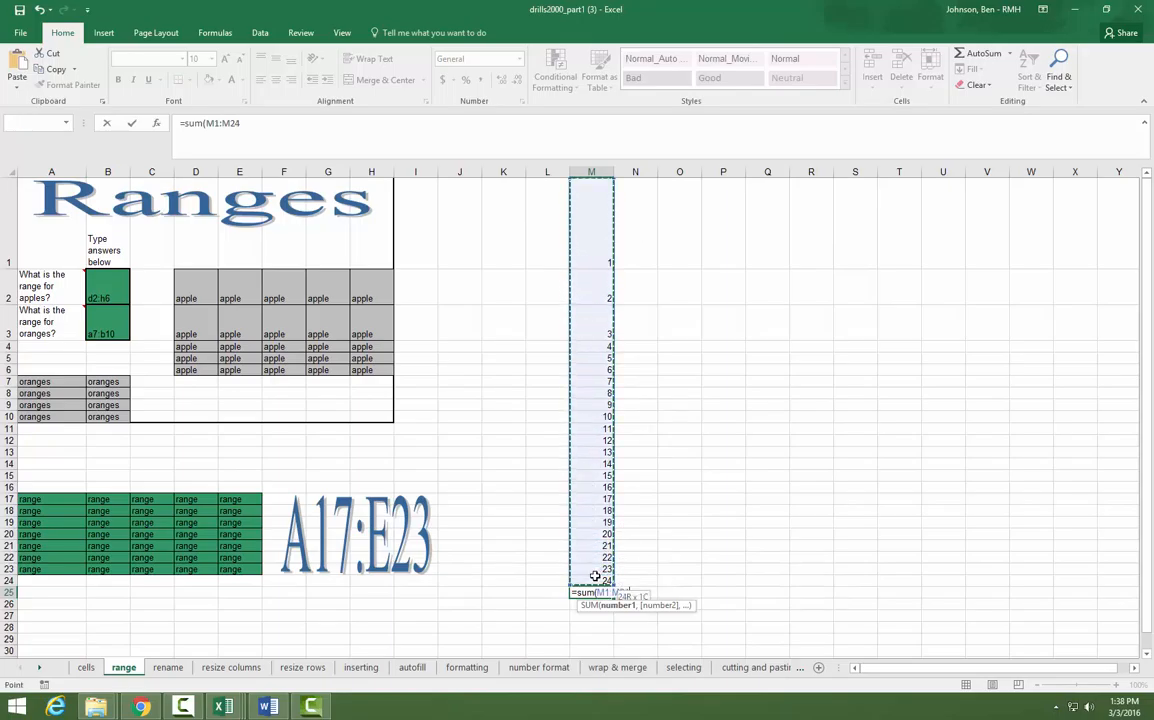
pyautogui.write(')')
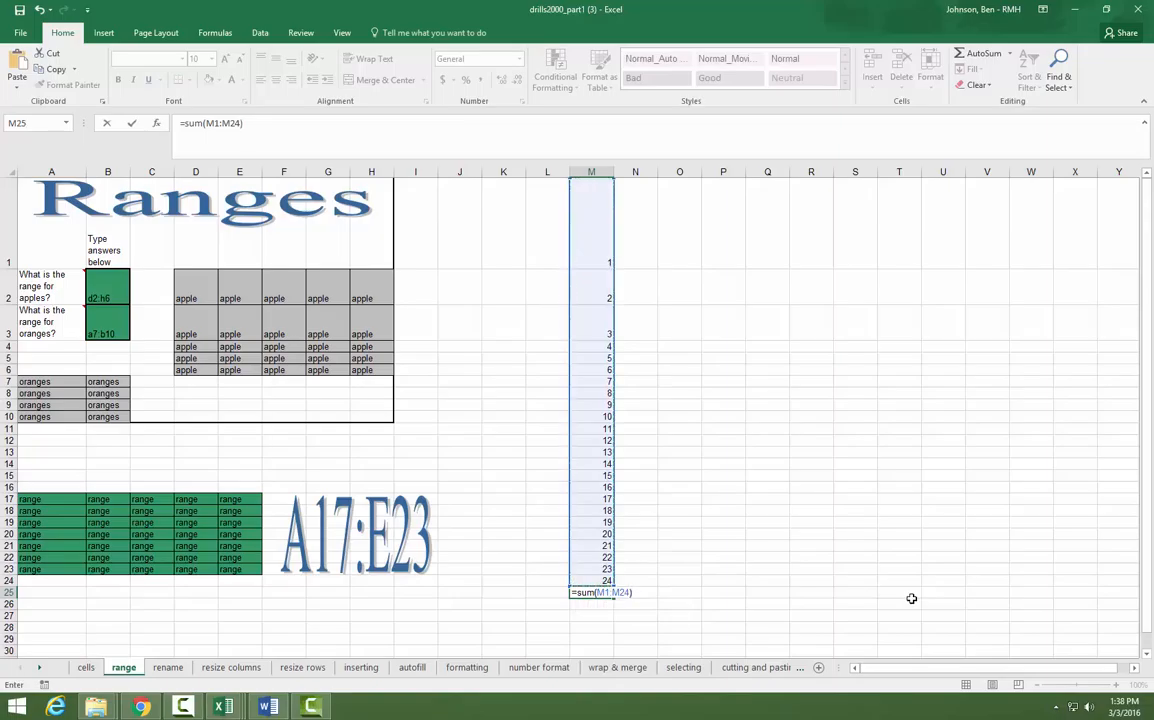
pyautogui.press('Return')
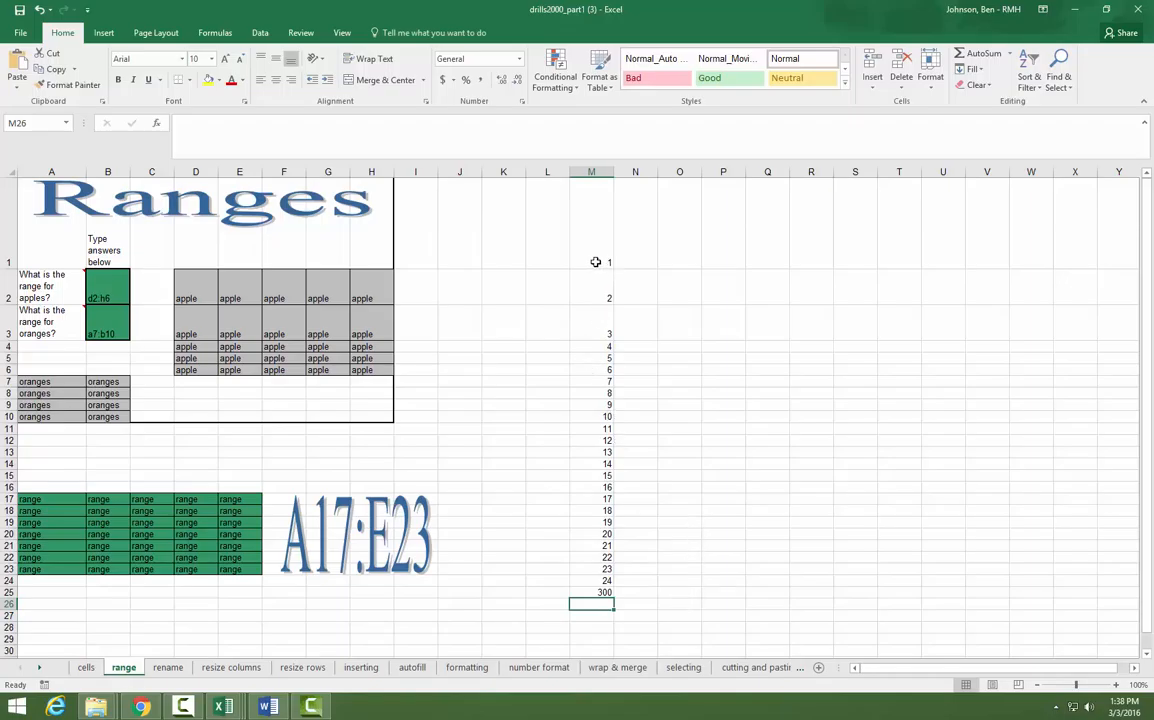
pyautogui.click(596, 592)
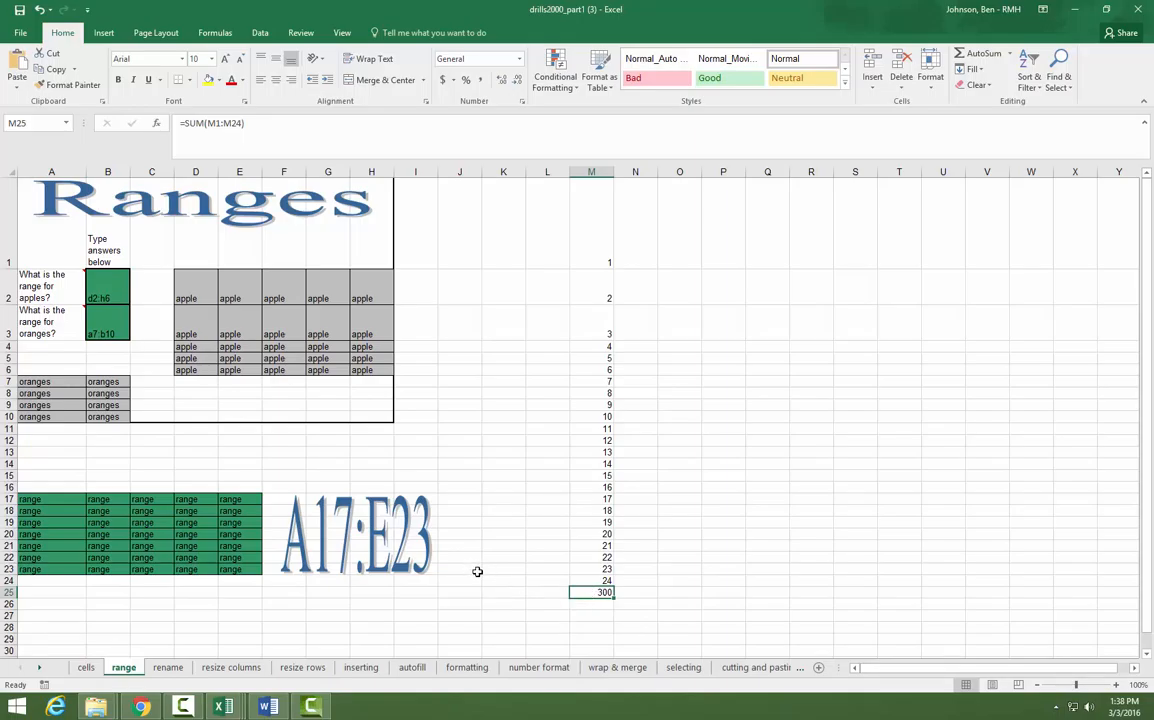
# Step: Go to the rename worksheet and rename it test
pyautogui.click(182, 668)
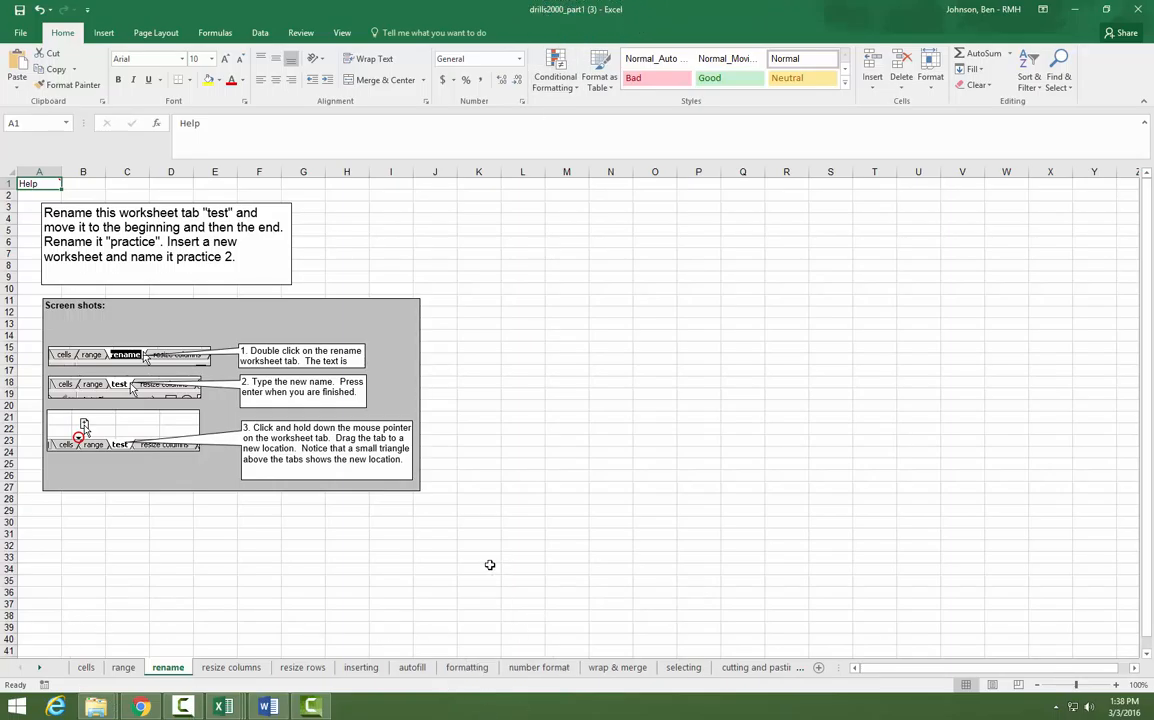
pyautogui.rightClick(176, 669)
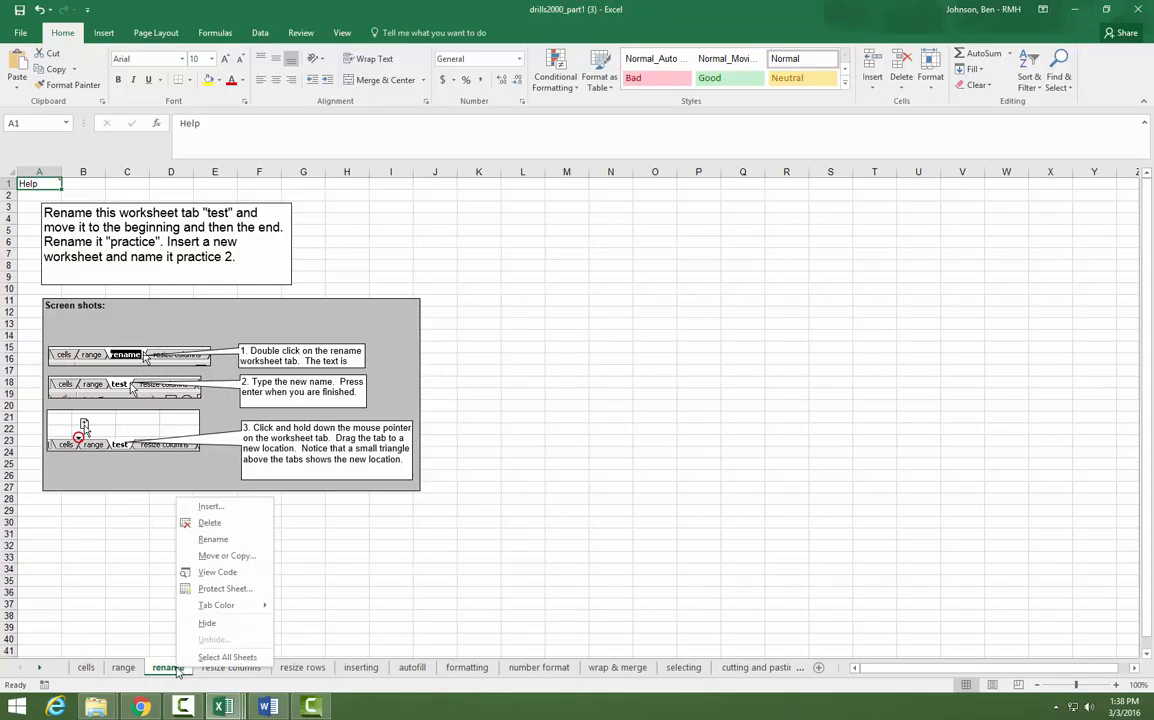
pyautogui.click(215, 540)
pyautogui.write('test')
pyautogui.press('Return')
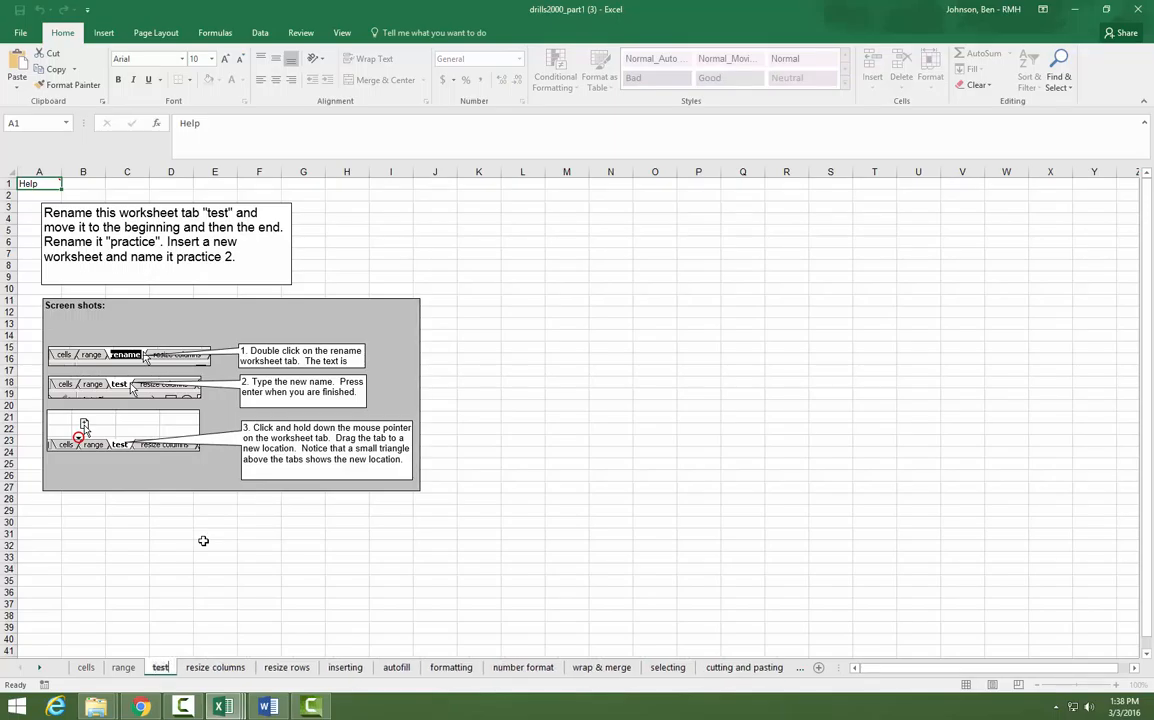
pyautogui.press('Return')
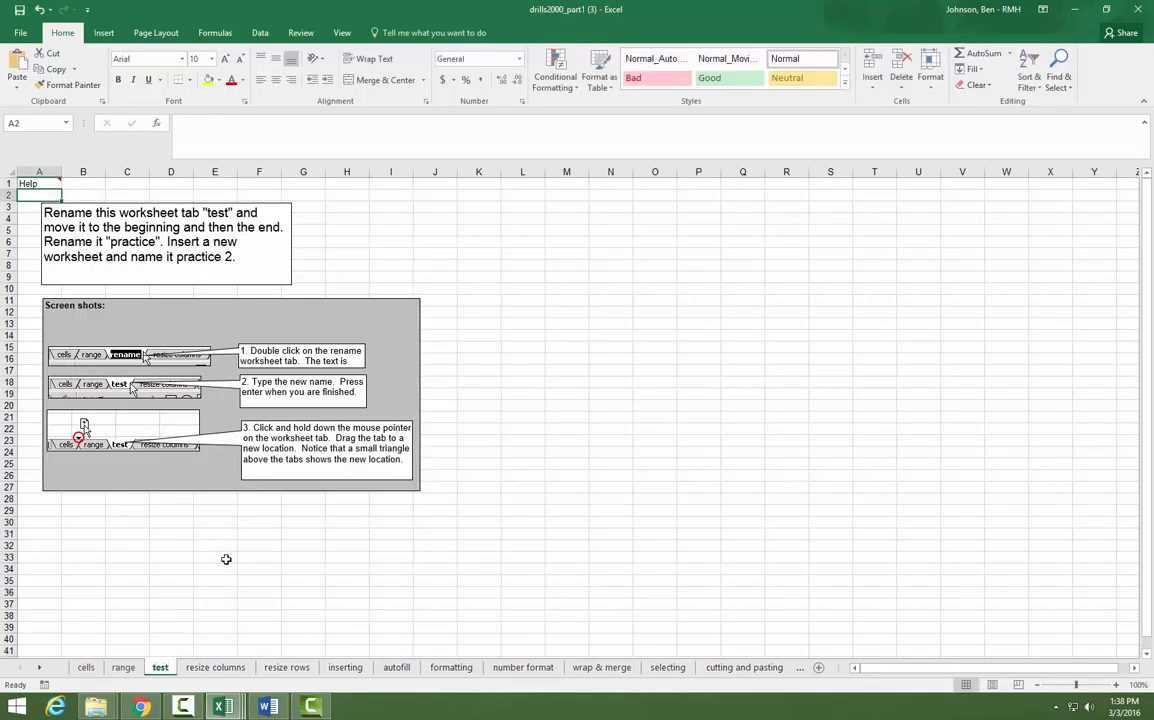
# Step: Color the test worksheet's tab dark red and check it by switching to the resize columns sheet and back
pyautogui.moveTo(170, 668)
pyautogui.mouseDown()
pyautogui.moveTo(78, 666)
pyautogui.moveTo(172, 668)
pyautogui.mouseUp()
pyautogui.rightClick(162, 669)
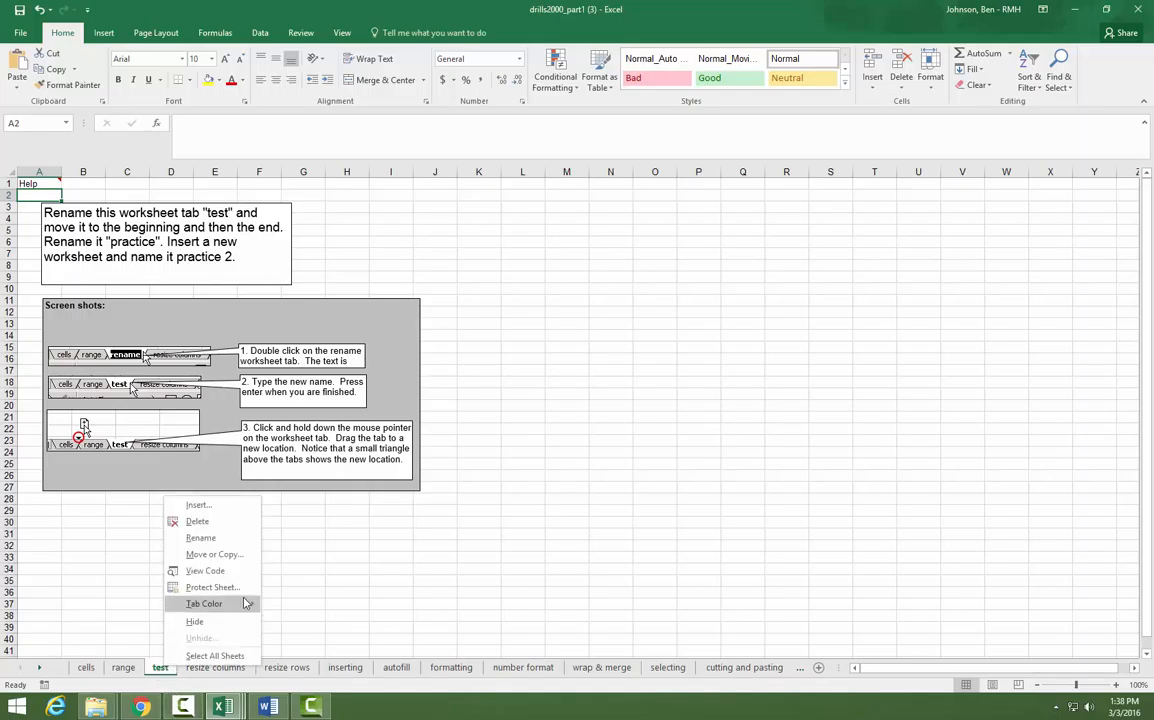
pyautogui.moveTo(249, 604)
pyautogui.click(268, 649)
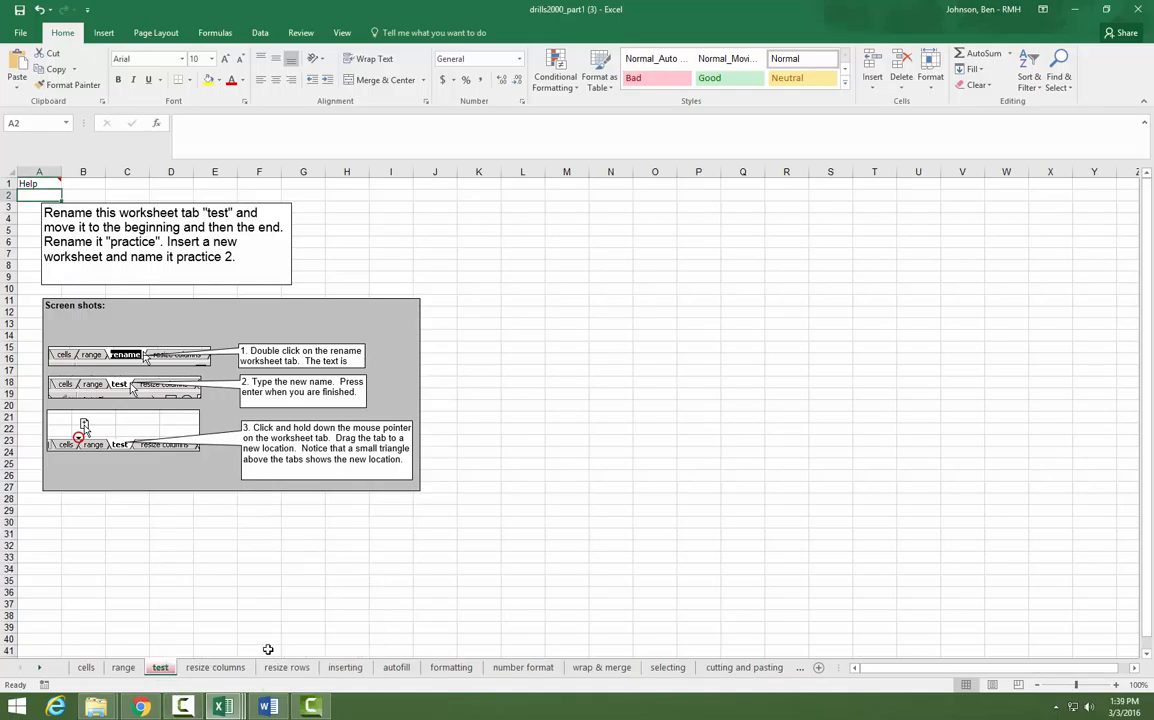
pyautogui.click(216, 668)
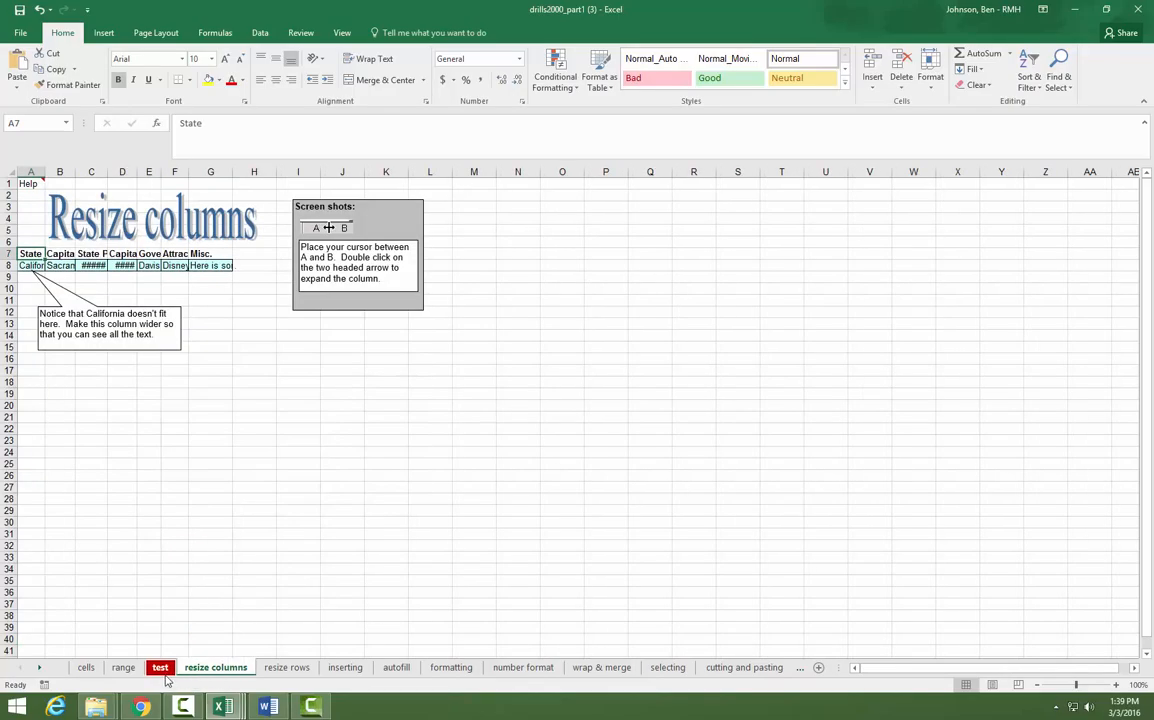
pyautogui.click(162, 669)
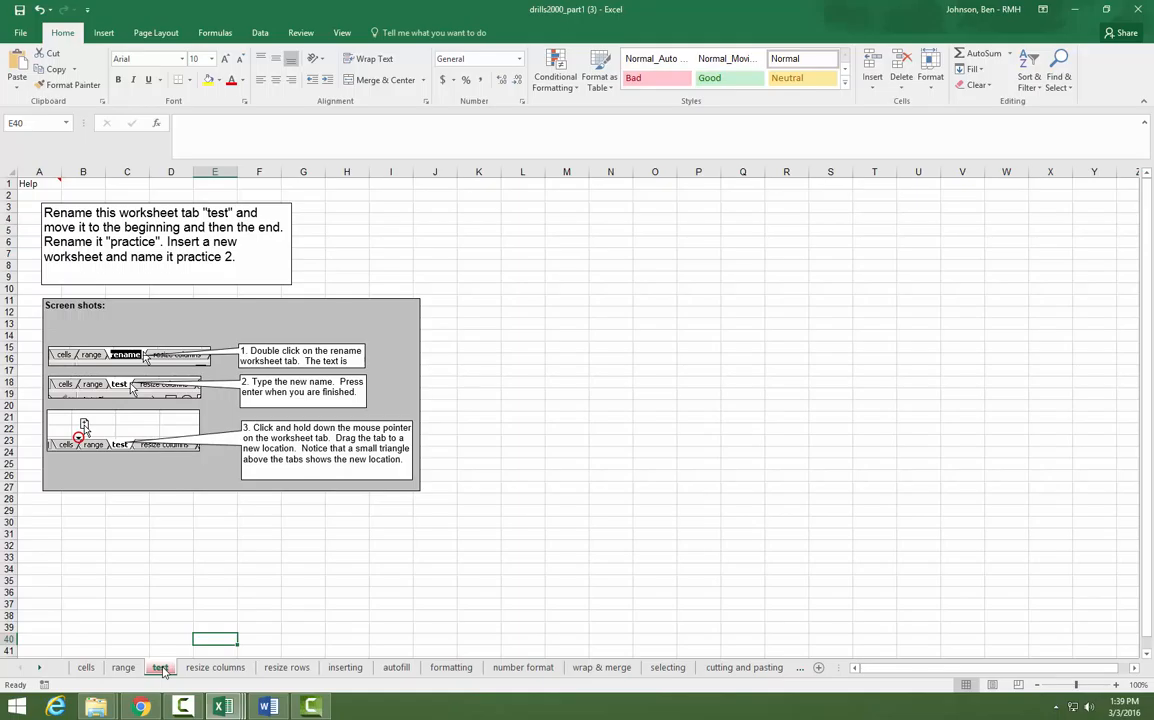
# Step: Insert a new worksheet after the test sheet and name it test2
pyautogui.click(818, 667)
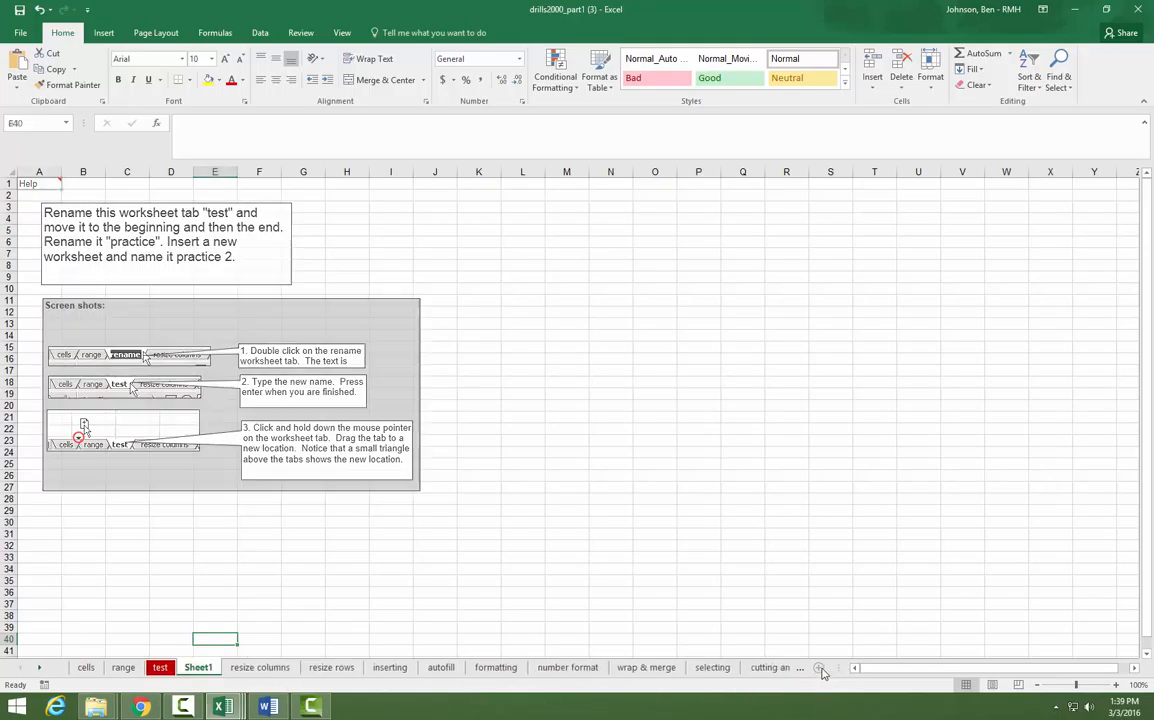
pyautogui.rightClick(199, 669)
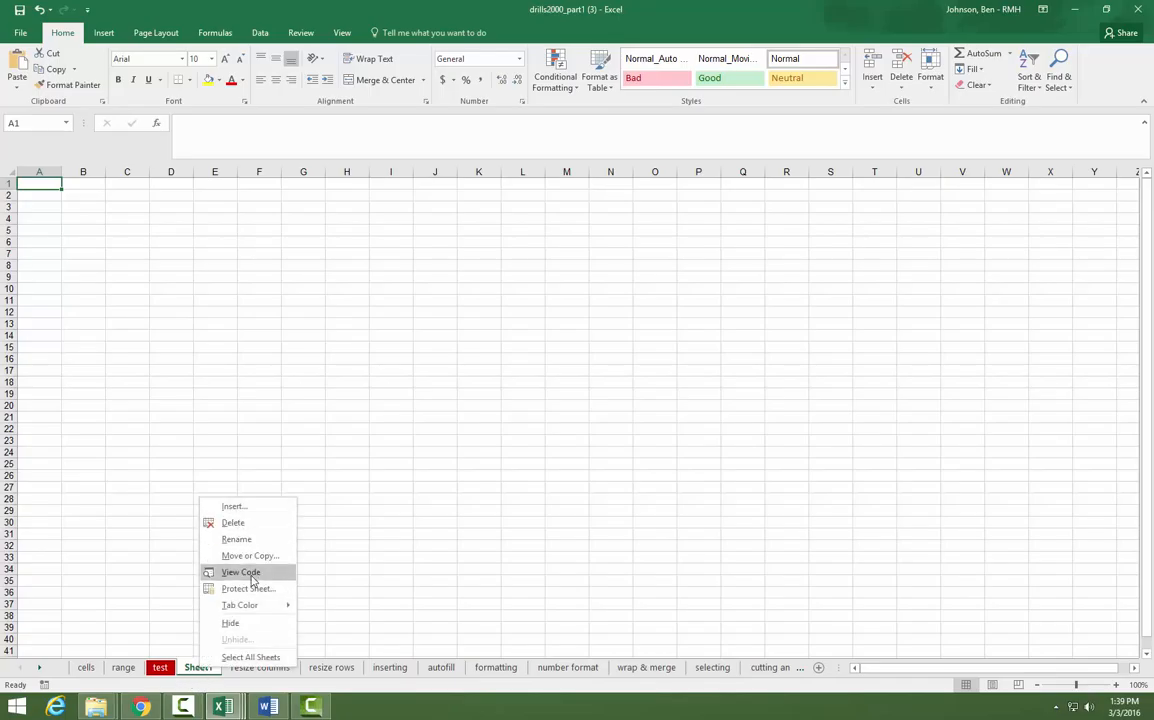
pyautogui.click(237, 539)
pyautogui.write('test2')
pyautogui.press('Return')
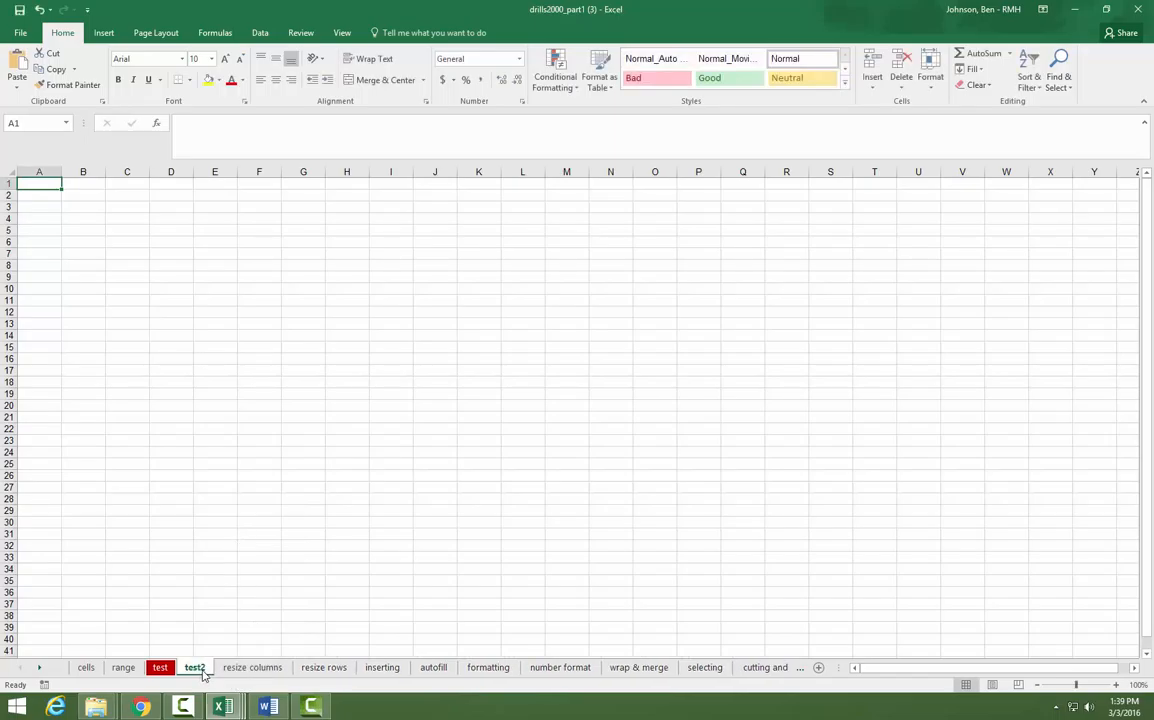
# Step: Delete the test2 worksheet and return to the test sheet
pyautogui.click(162, 668)
pyautogui.click(193, 669)
pyautogui.rightClick(193, 670)
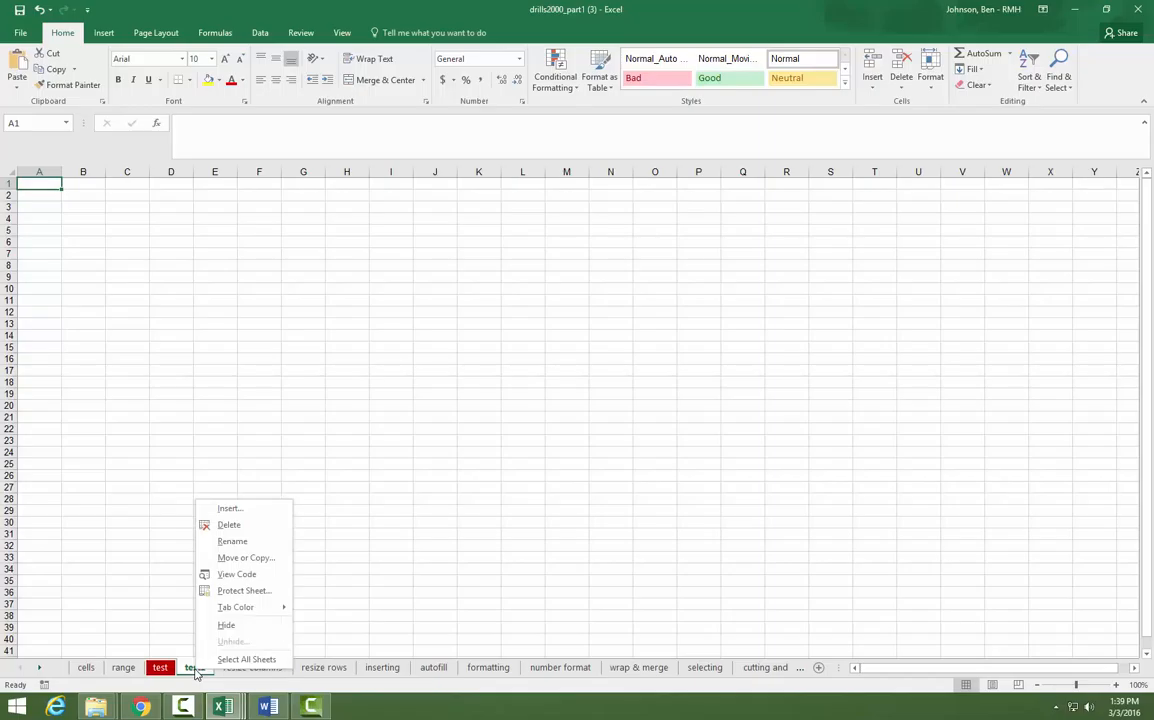
pyautogui.click(230, 526)
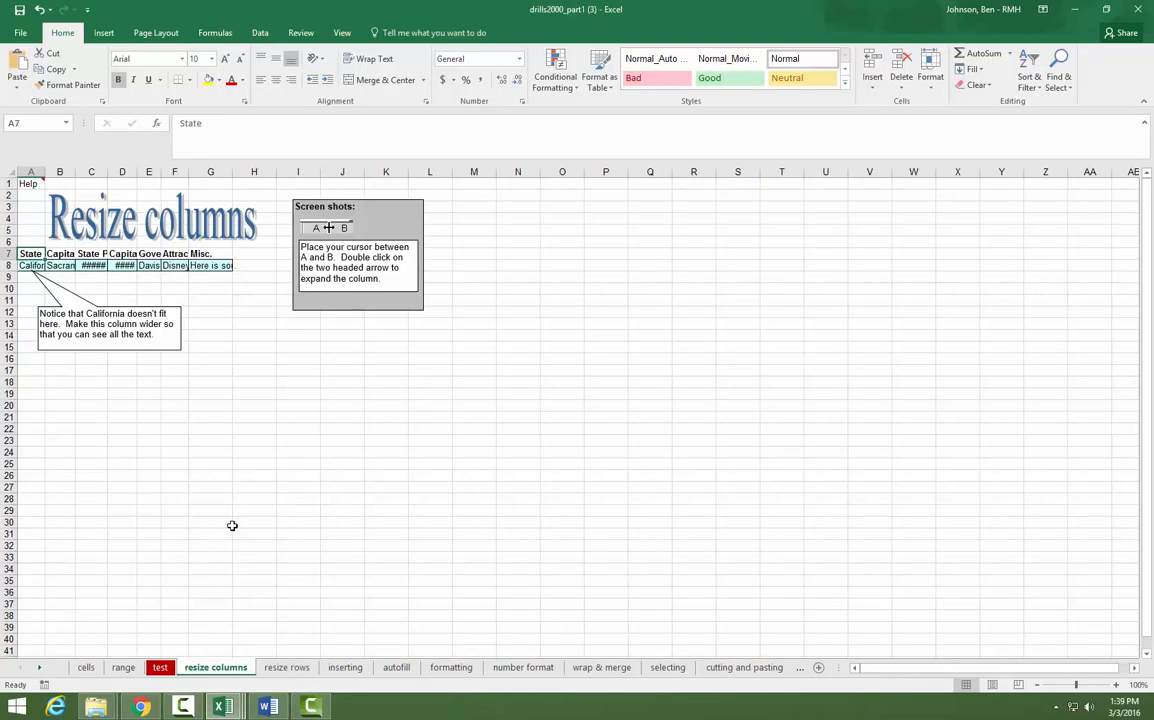
pyautogui.click(158, 669)
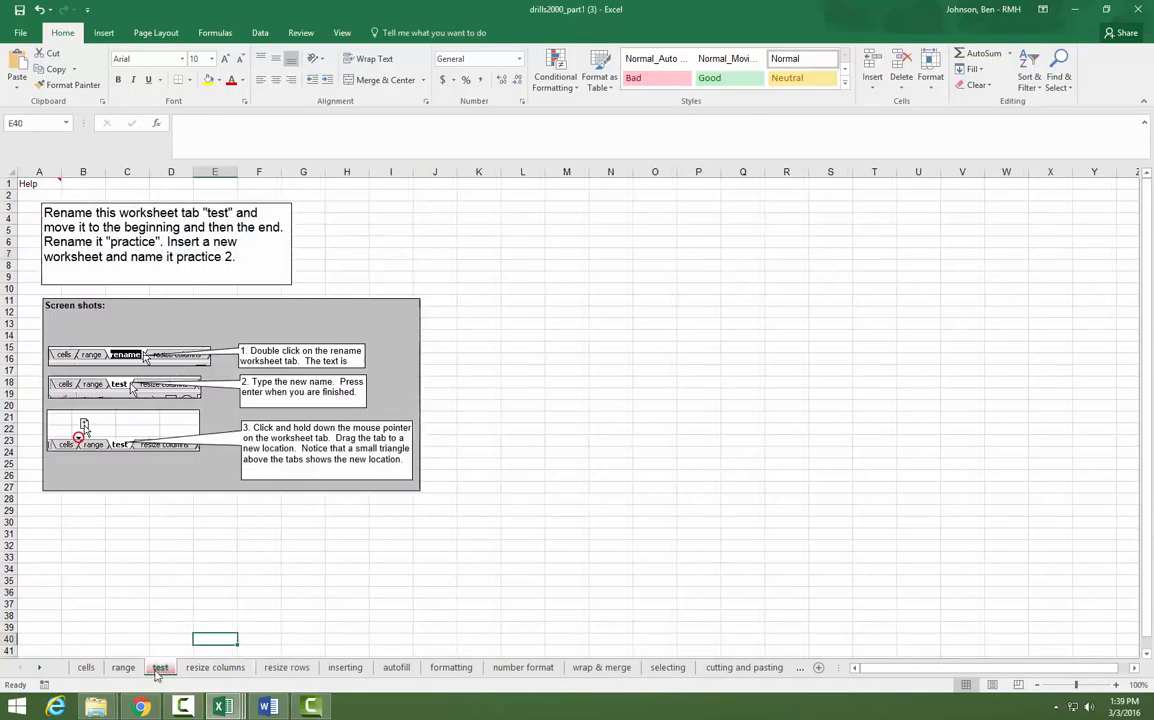
pyautogui.rightClick(158, 669)
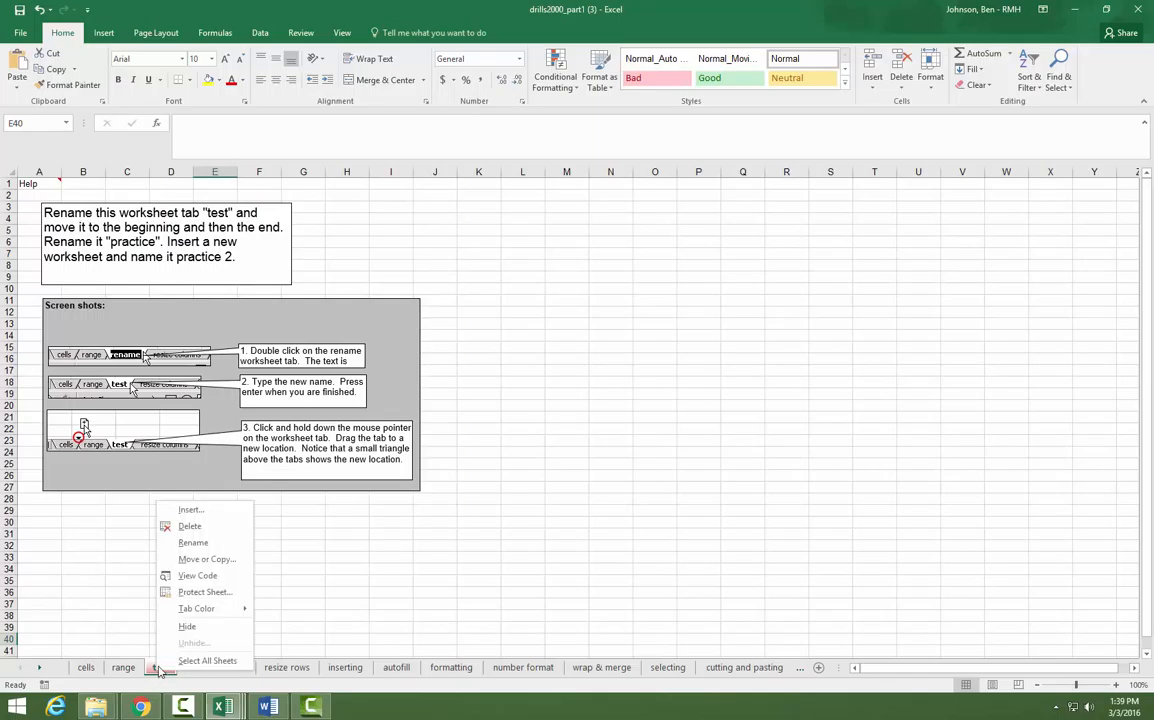
pyautogui.click(190, 526)
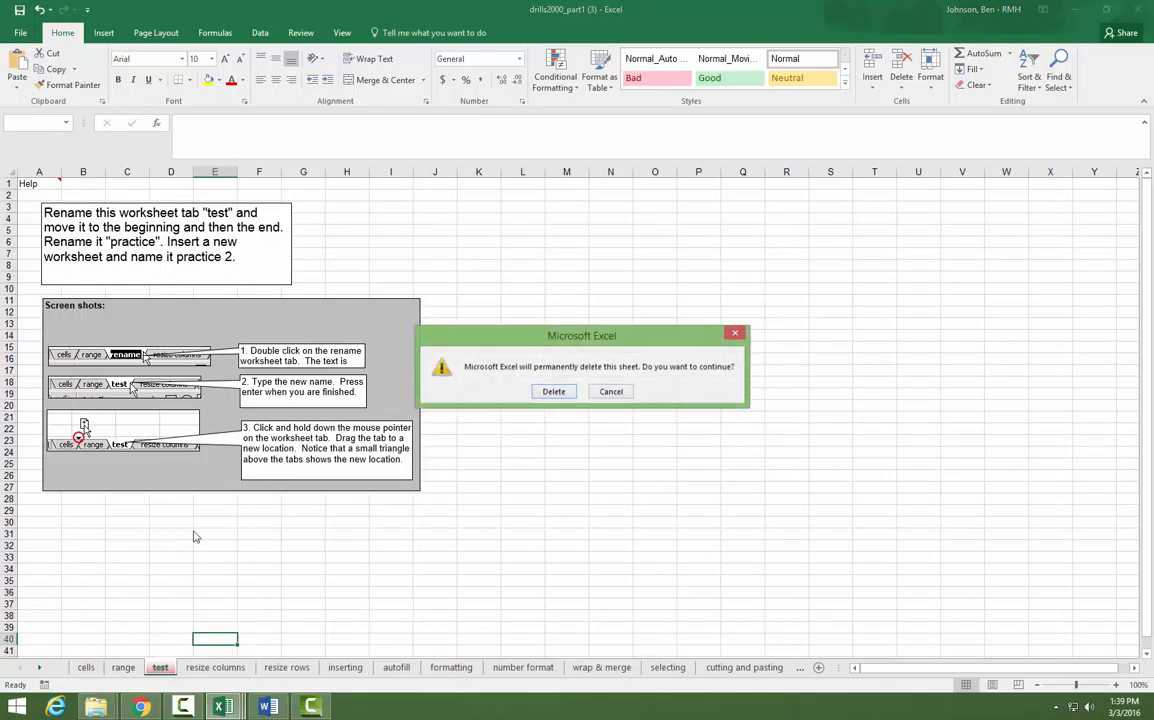
pyautogui.click(615, 392)
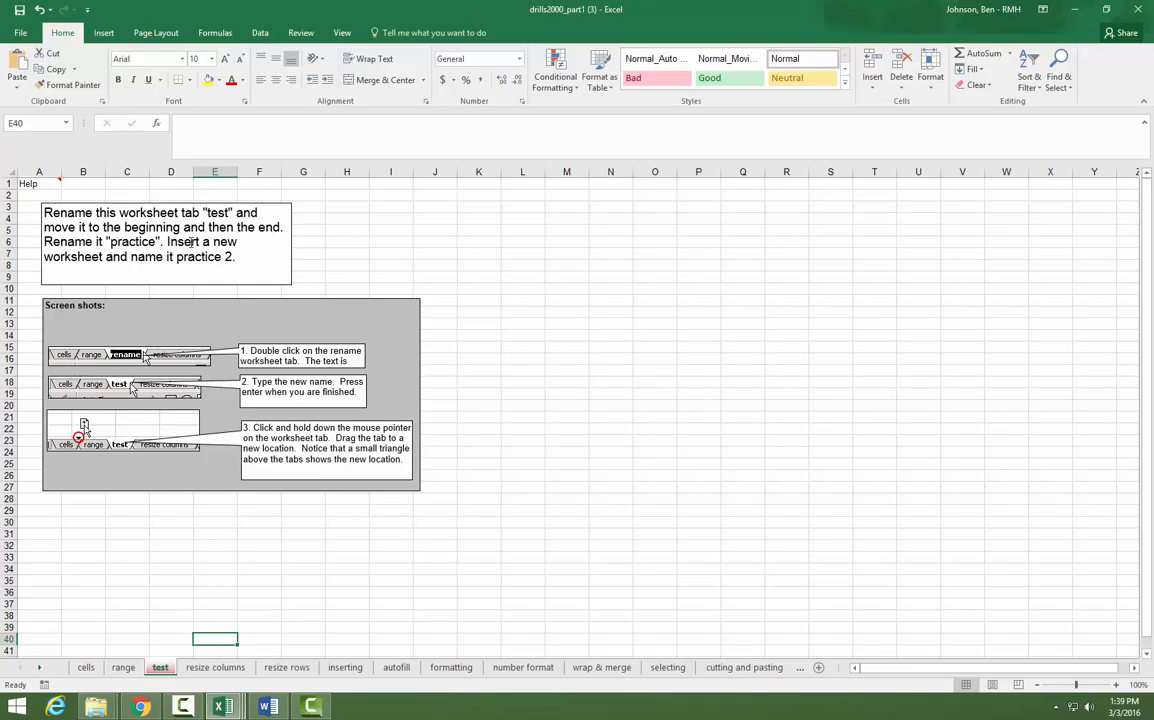
# Step: Go to the resize columns worksheet and autofit columns A and B to their contents
pyautogui.click(215, 667)
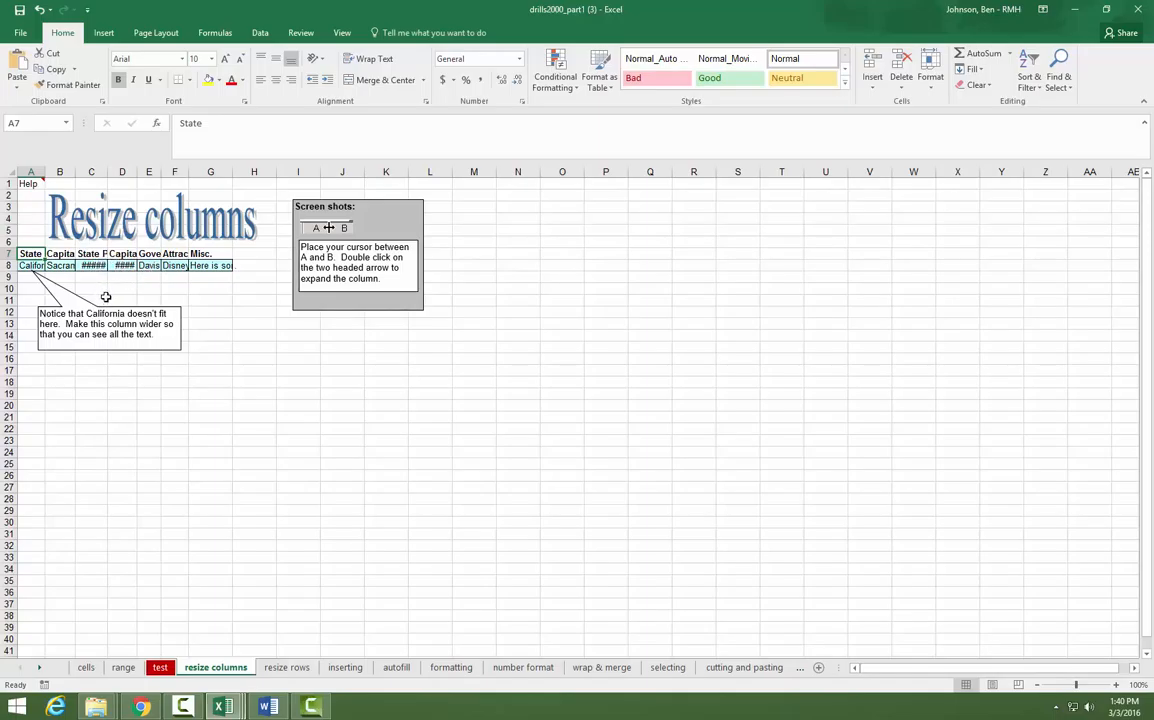
pyautogui.doubleClick(44, 172)
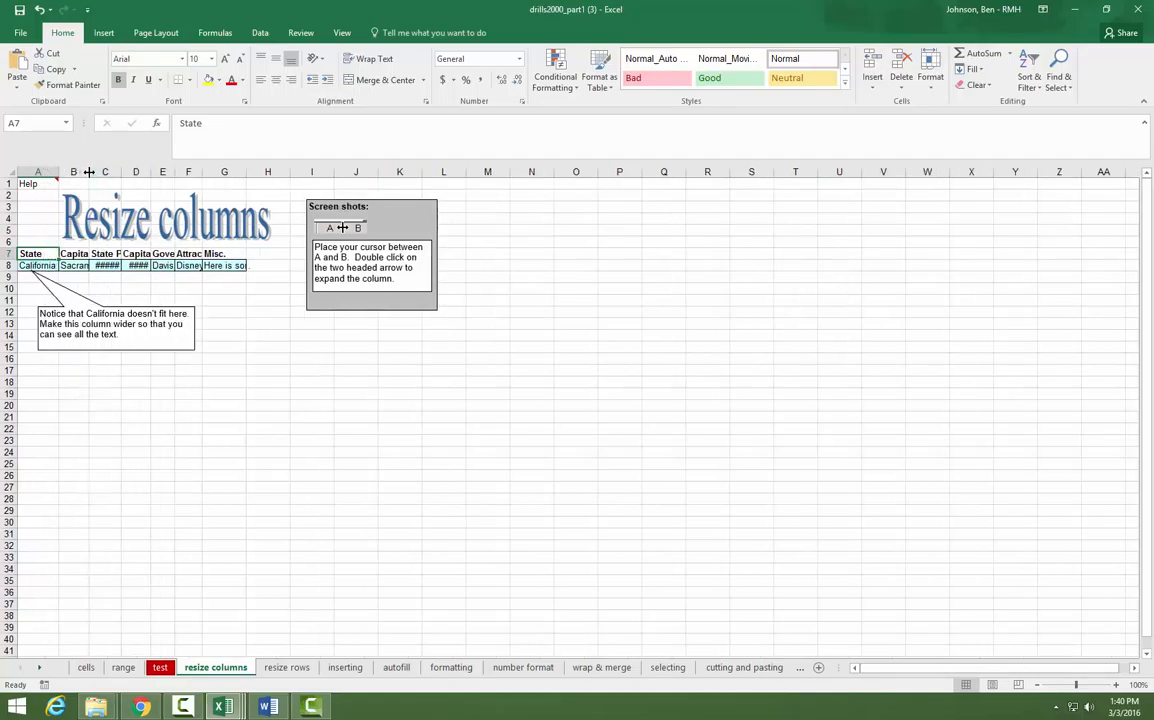
pyautogui.doubleClick(88, 172)
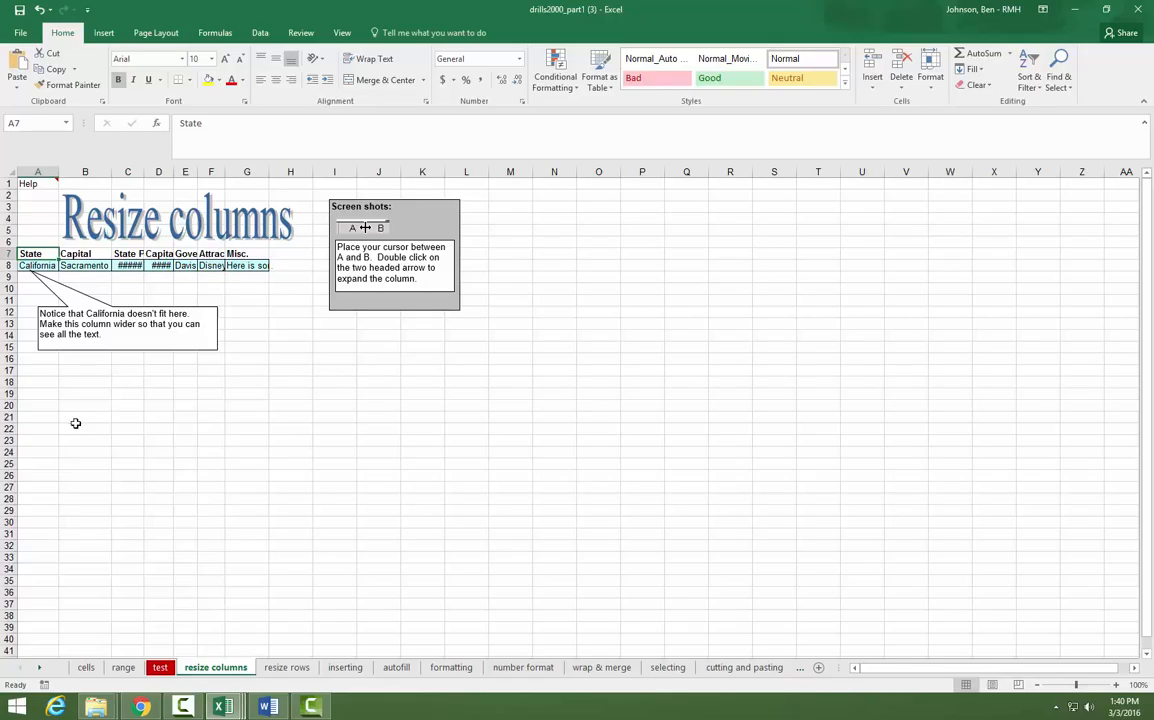
# Step: Select the entire resize columns worksheet and autofit all its columns at once
pyautogui.click(7, 173)
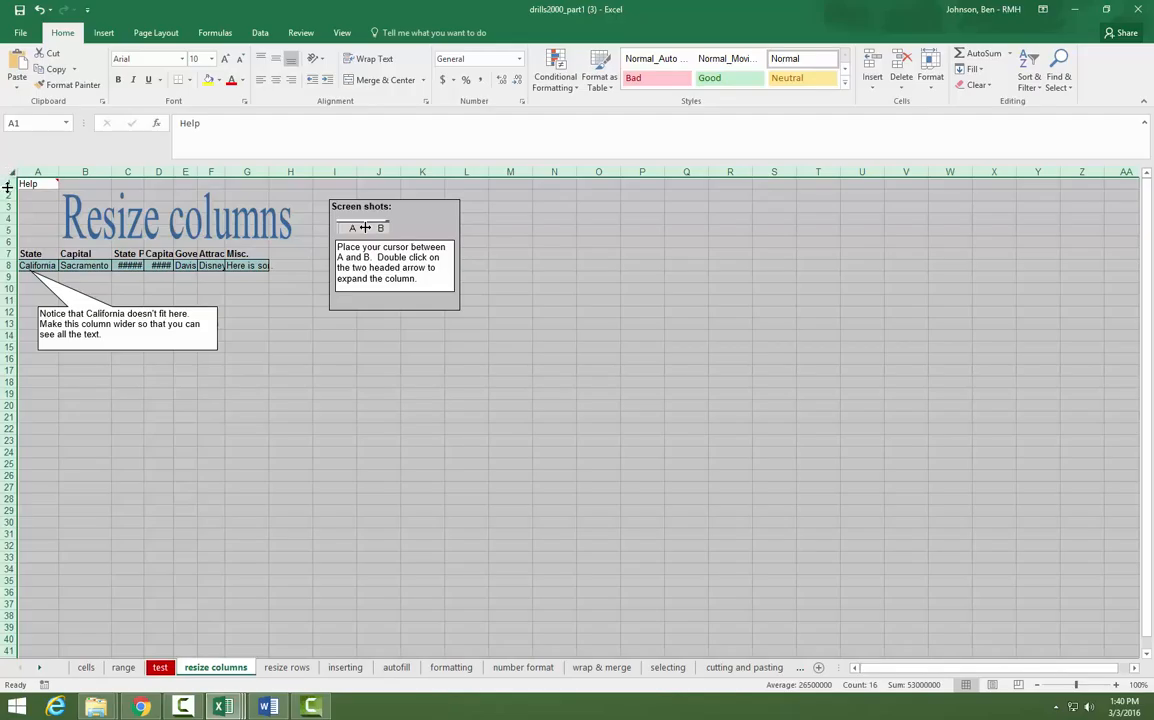
pyautogui.click(9, 173)
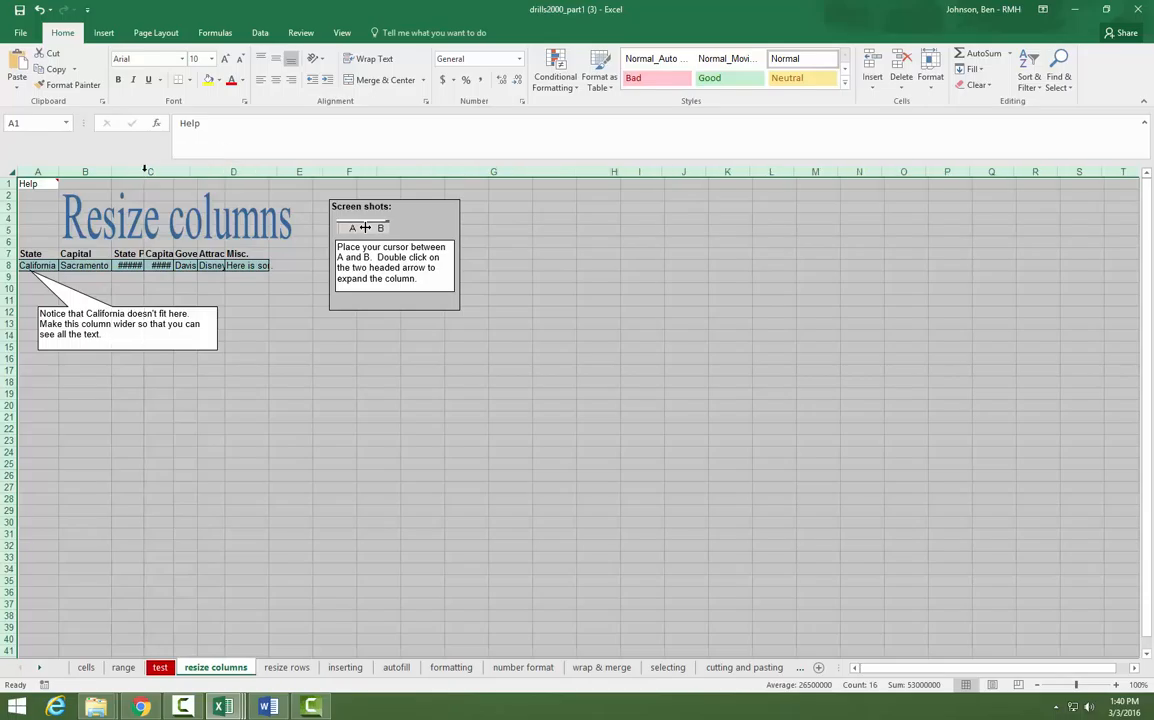
pyautogui.doubleClick(144, 172)
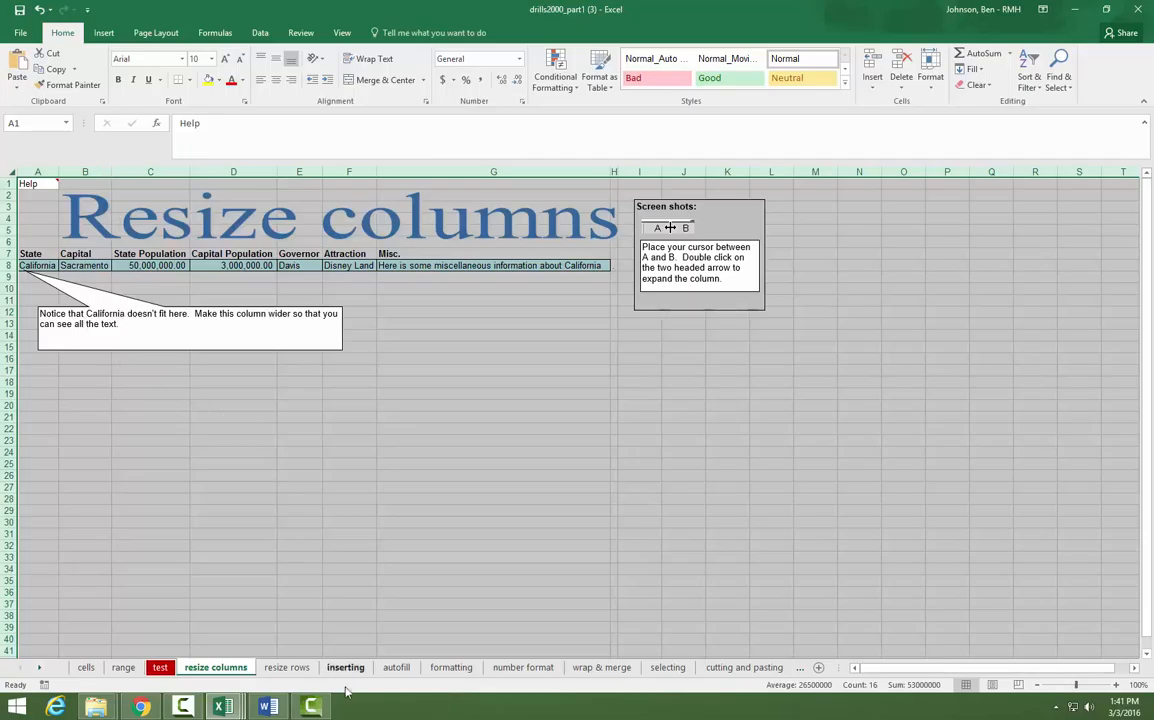
# Step: On the resize rows worksheet, autofit the height of row 4, then of all rows in the sheet at once
pyautogui.click(285, 667)
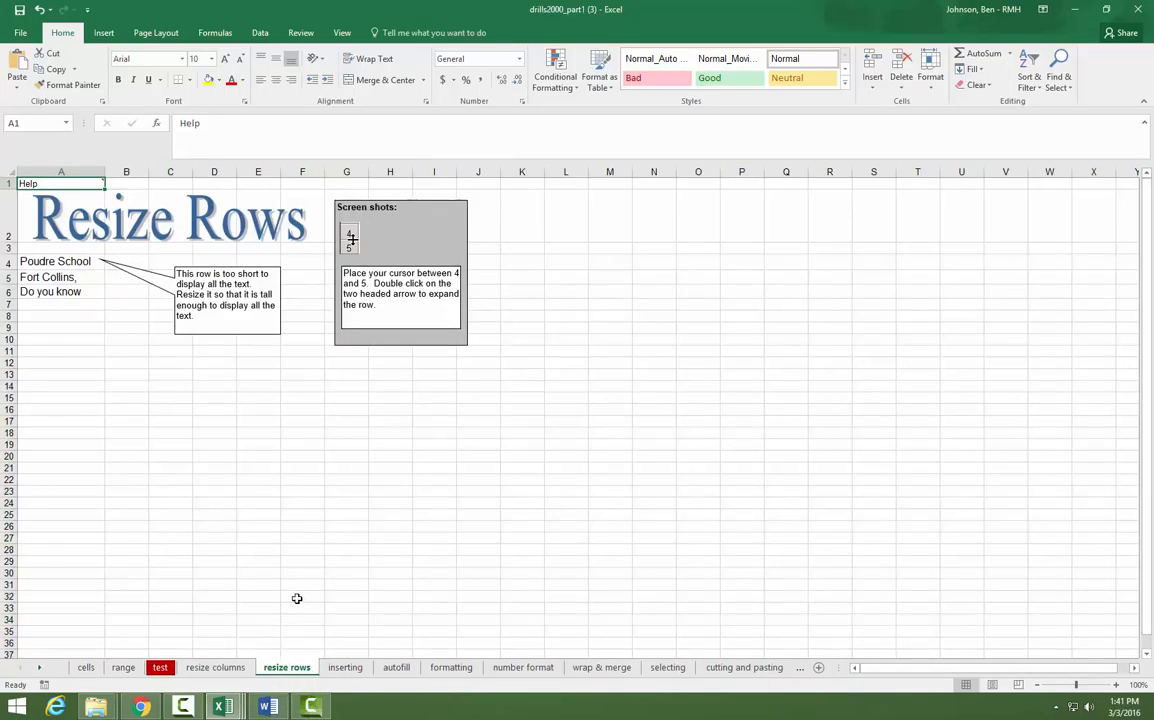
pyautogui.doubleClick(10, 268)
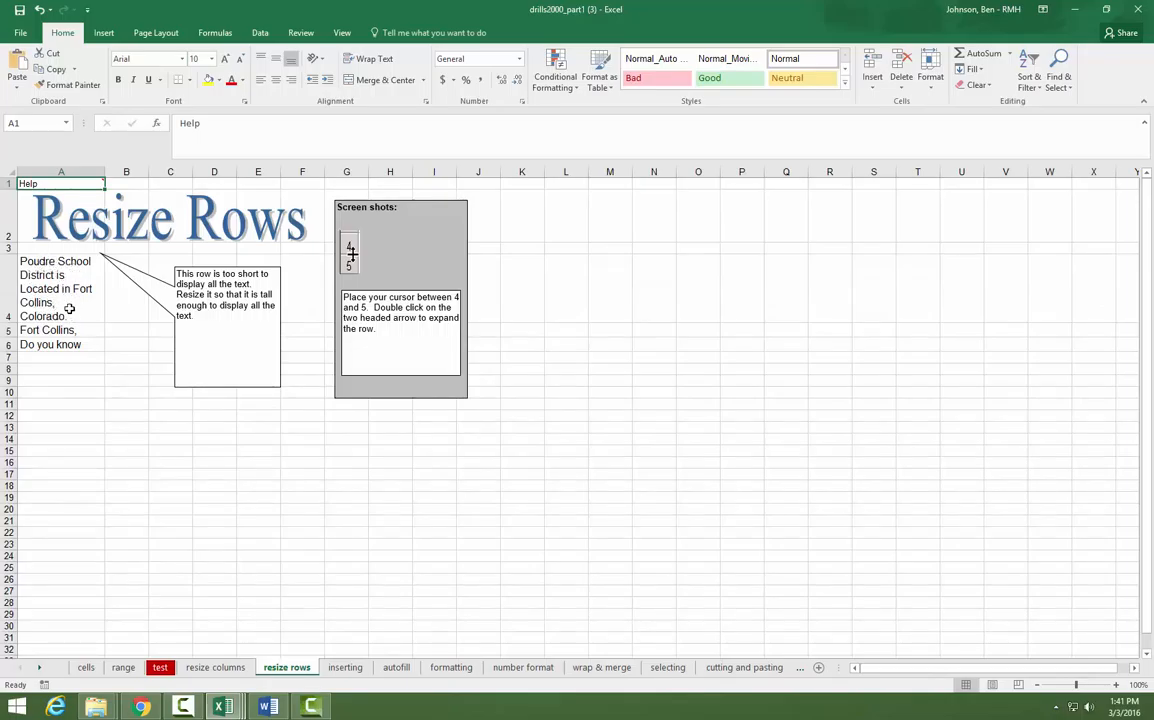
pyautogui.click(8, 171)
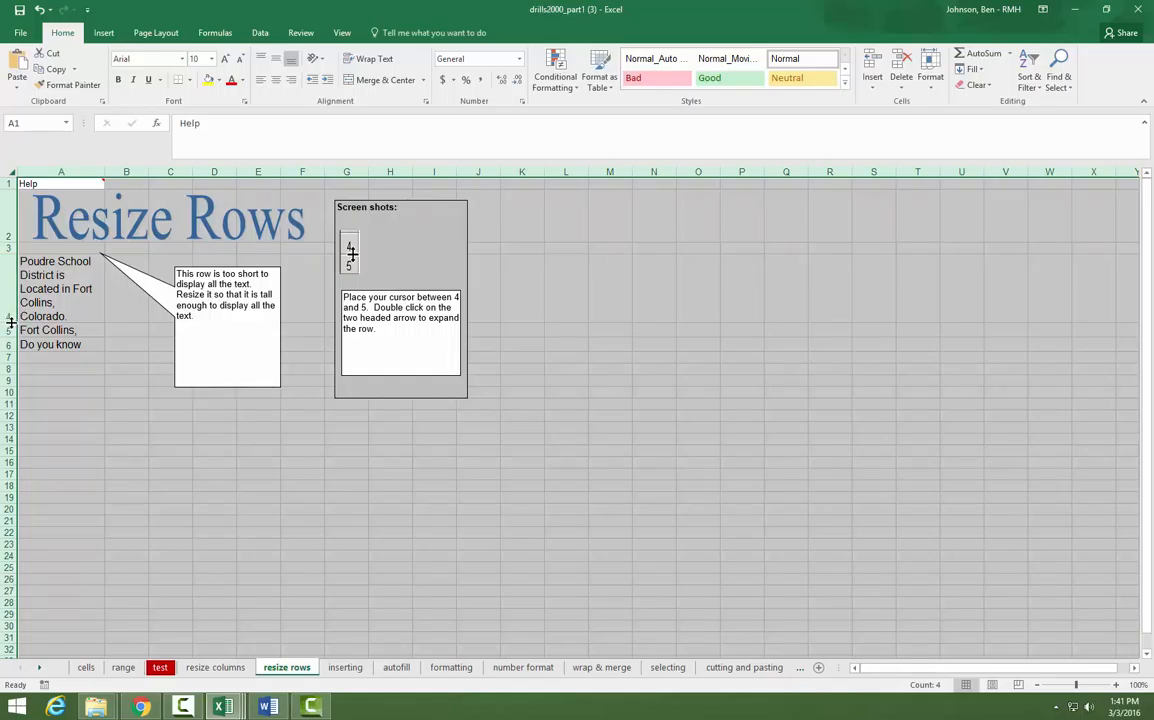
pyautogui.doubleClick(10, 322)
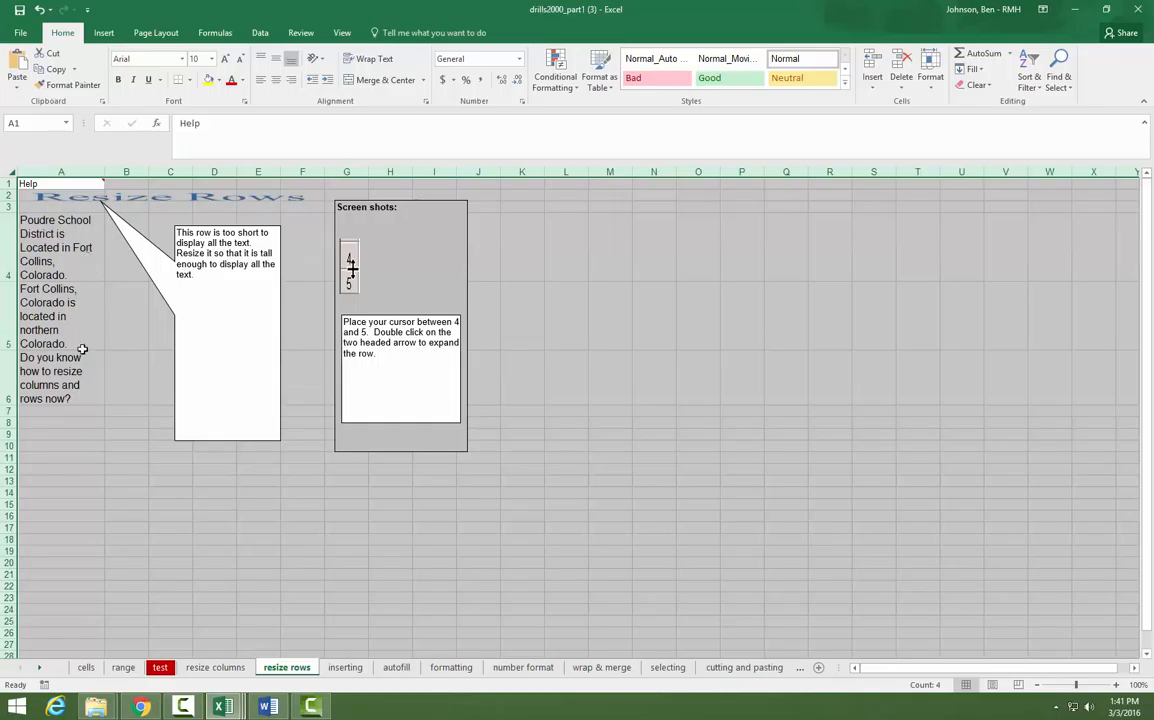
# Step: On the inserting worksheet, insert a column before column B and enter 2 in B1
pyautogui.click(341, 669)
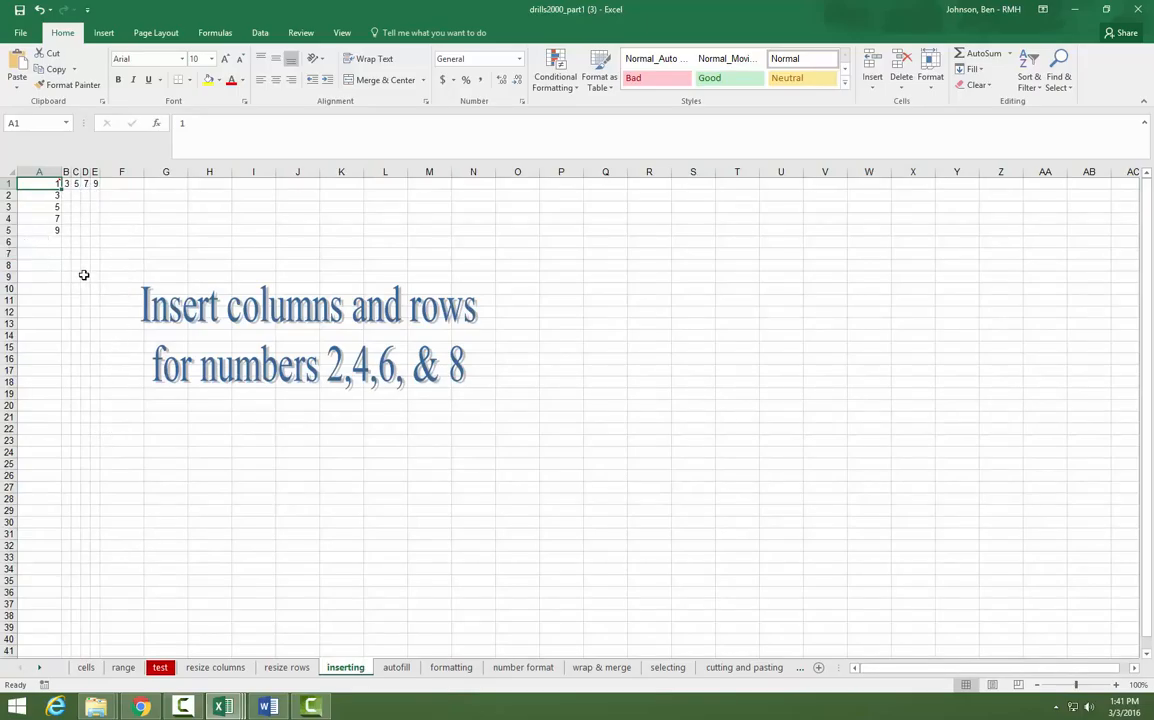
pyautogui.click(66, 171)
pyautogui.rightClick(66, 172)
pyautogui.click(101, 264)
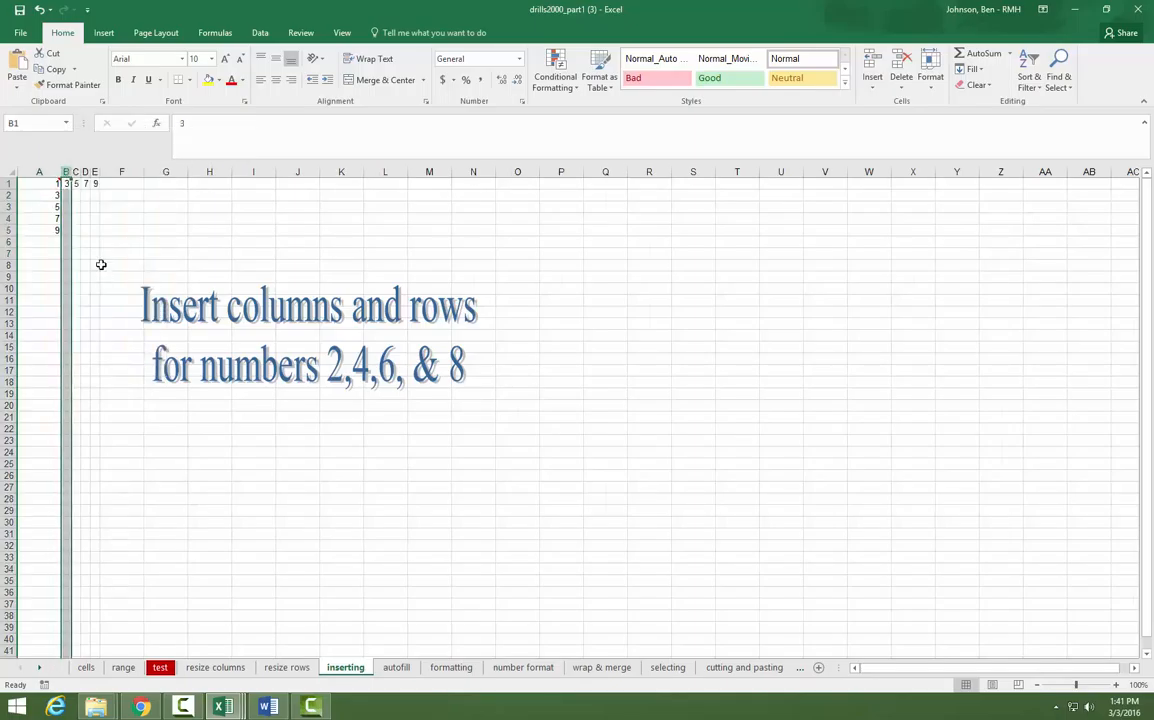
pyautogui.click(84, 184)
pyautogui.write('2')
pyautogui.press('Tab')
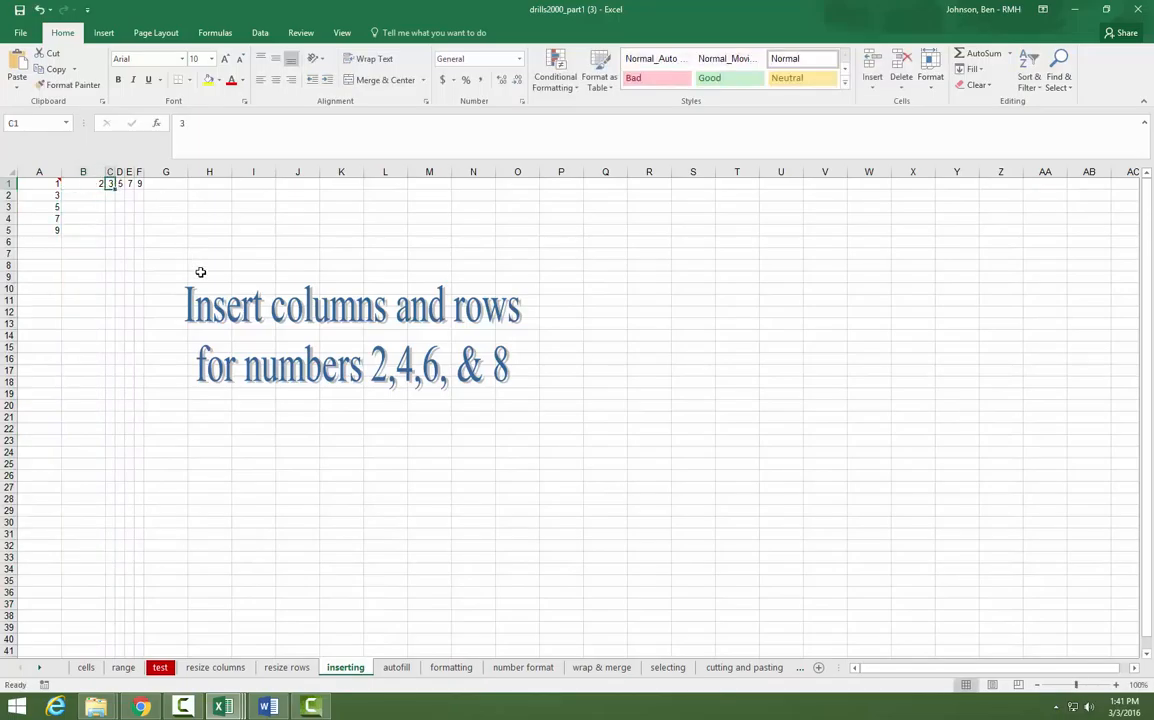
# Step: Insert two columns at once between the columns holding 3 and 5, and select cell E1
pyautogui.moveTo(119, 172); pyautogui.dragTo(129, 172)
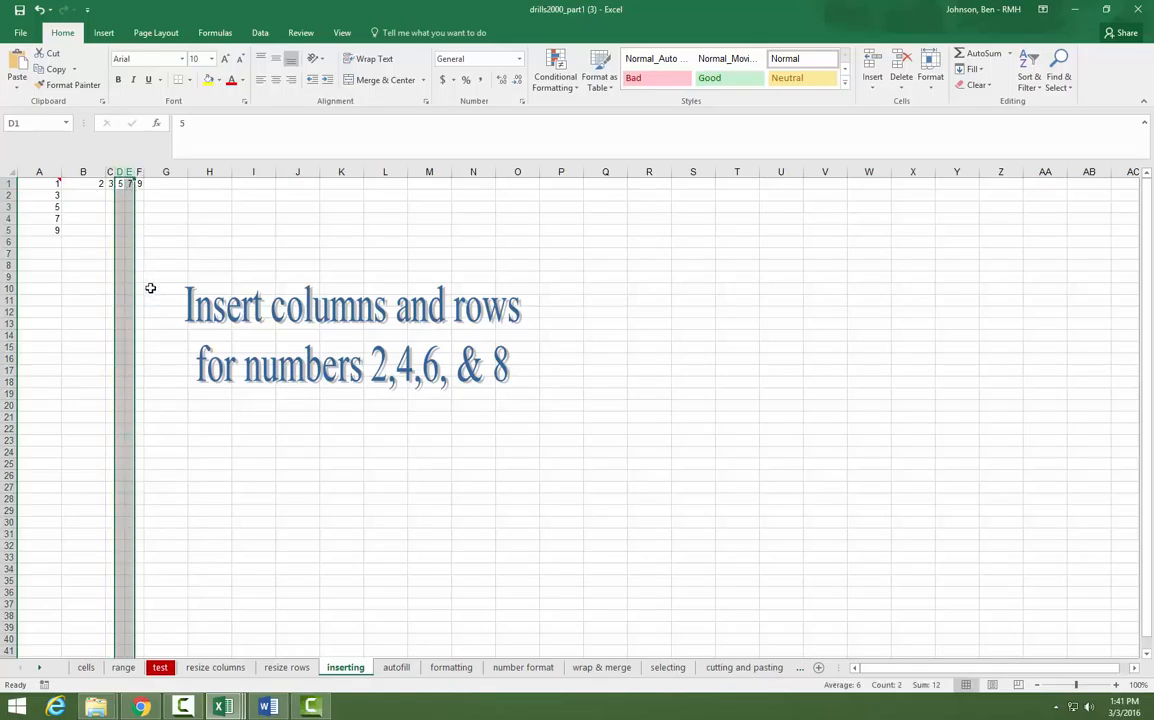
pyautogui.rightClick(129, 173)
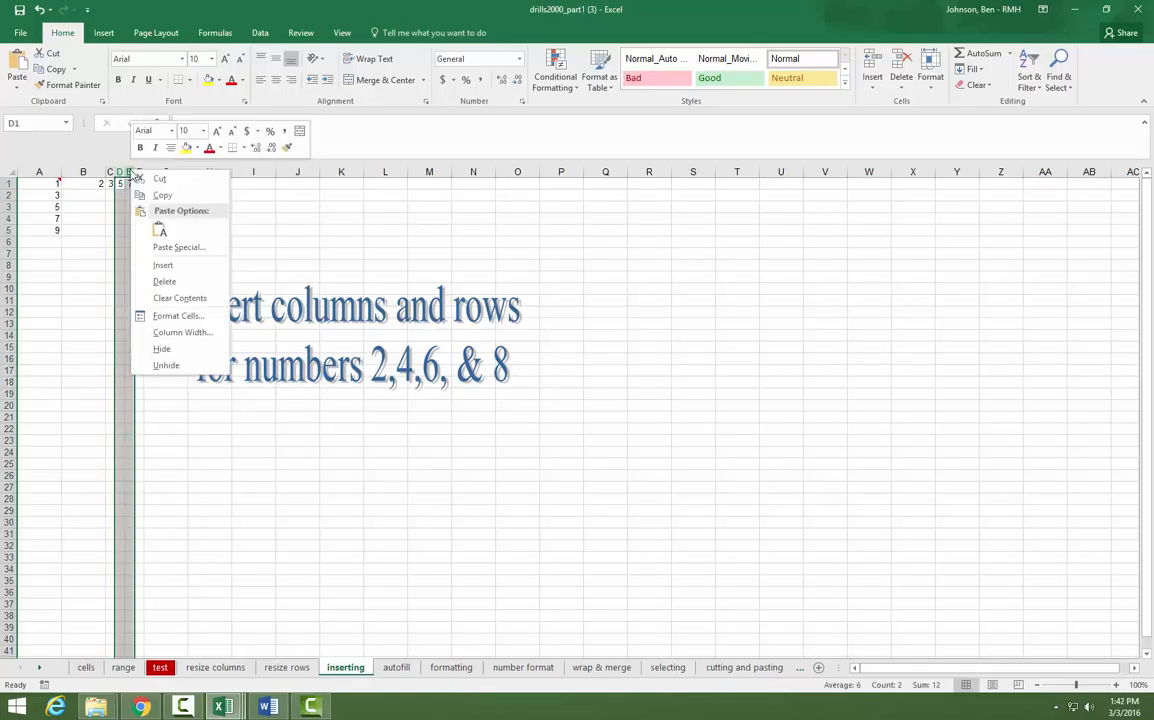
pyautogui.click(162, 265)
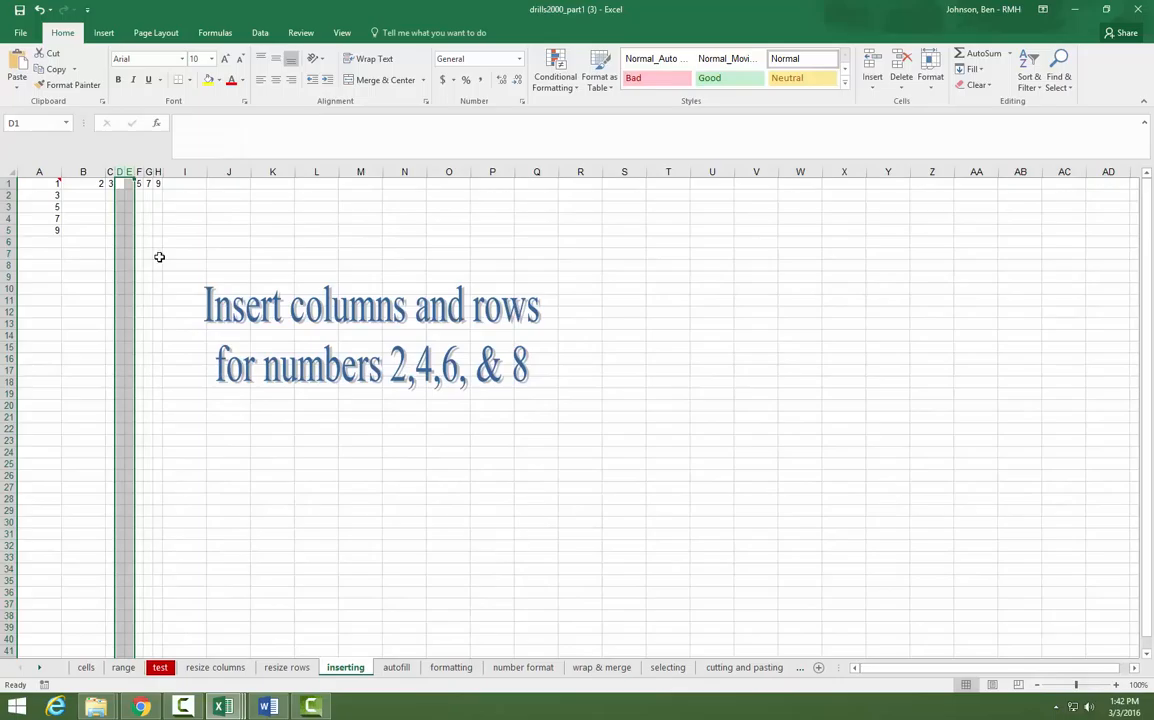
pyautogui.click(126, 184)
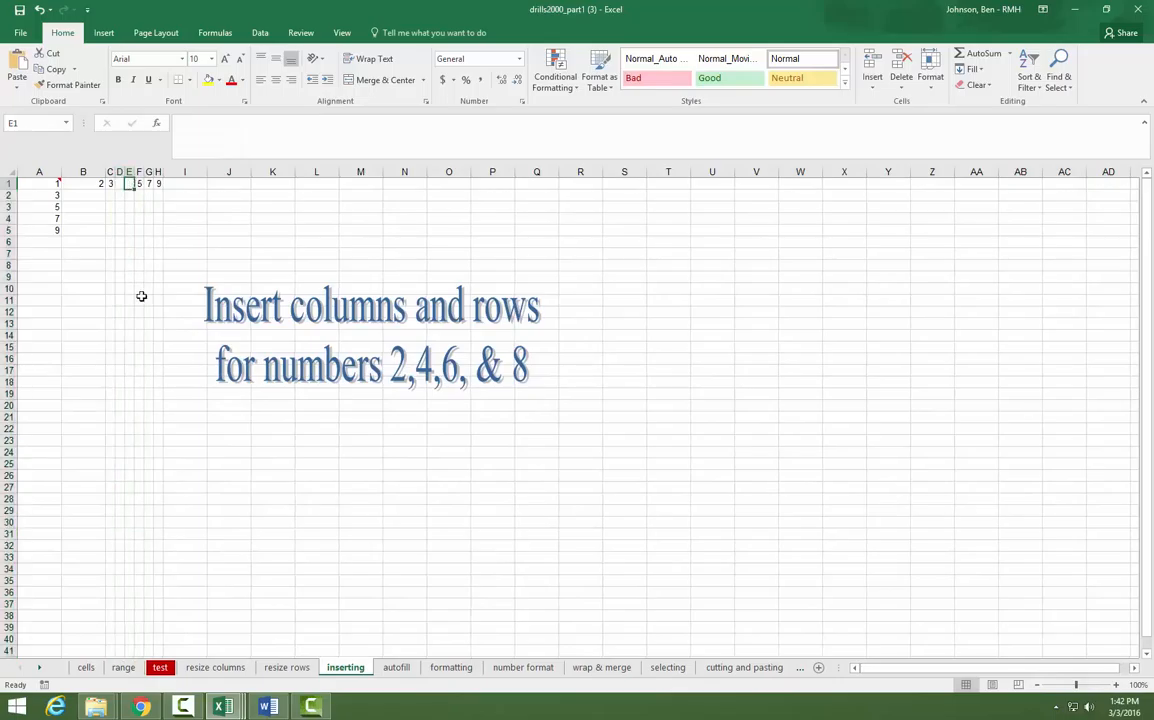
# Step: Insert a row above row 2 and enter 2 in A2
pyautogui.click(5, 196)
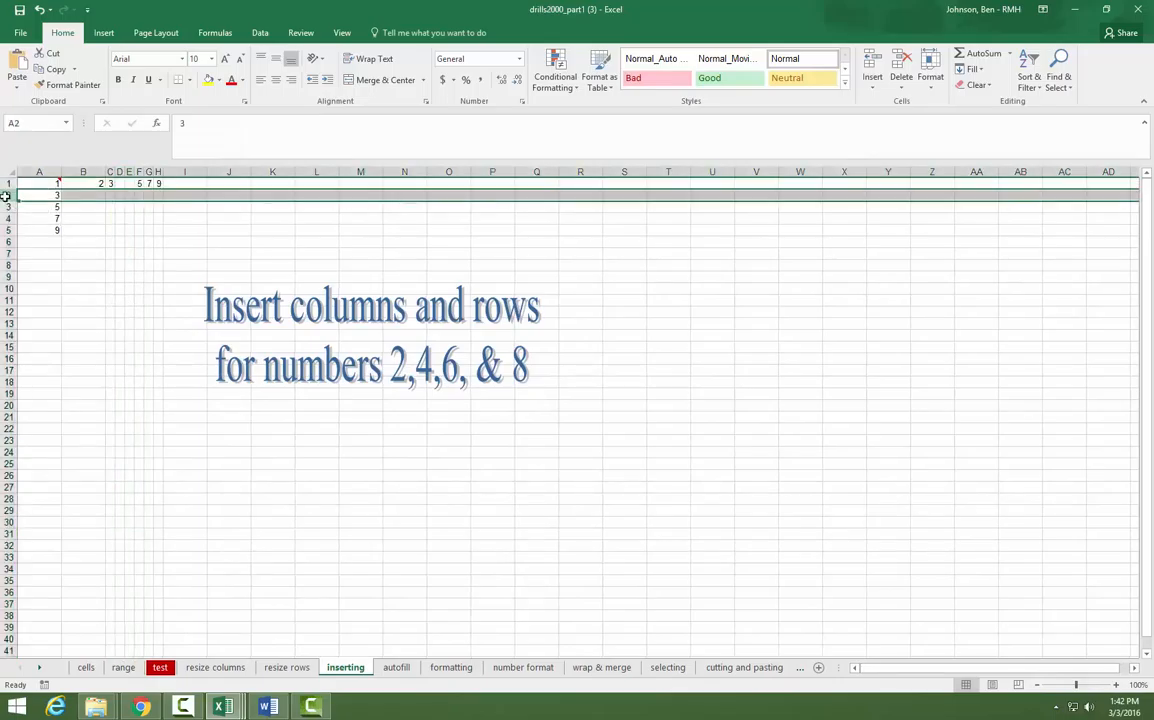
pyautogui.rightClick(5, 196)
pyautogui.click(51, 296)
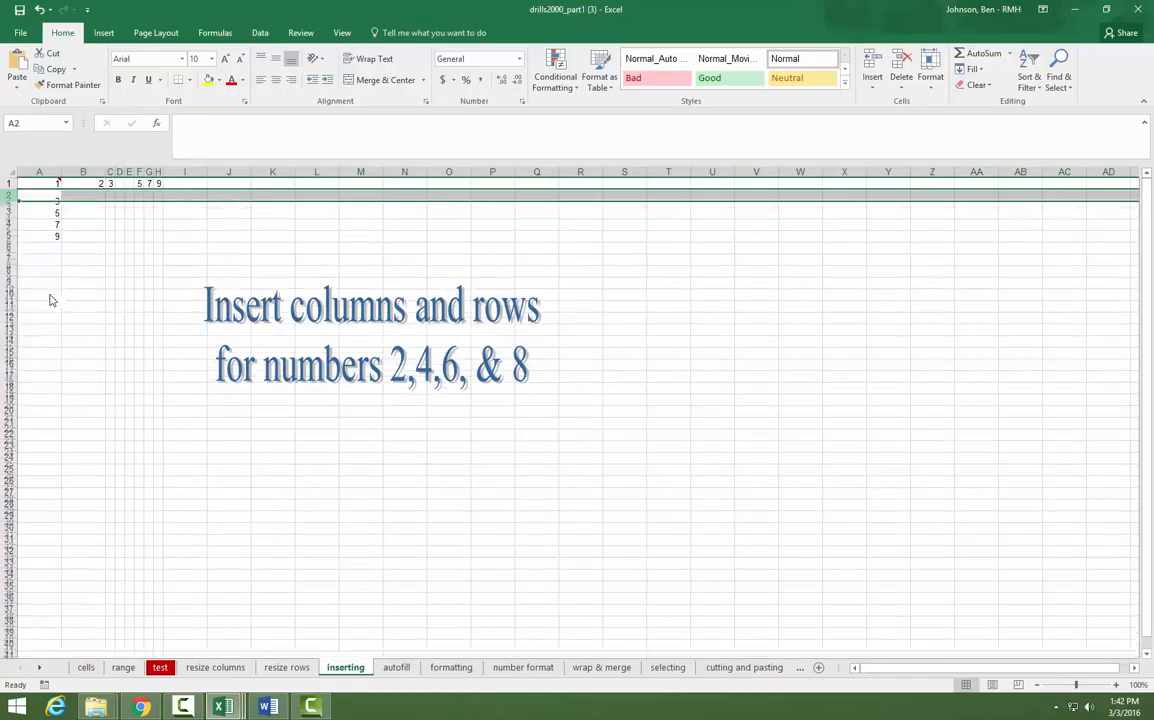
pyautogui.click(49, 194)
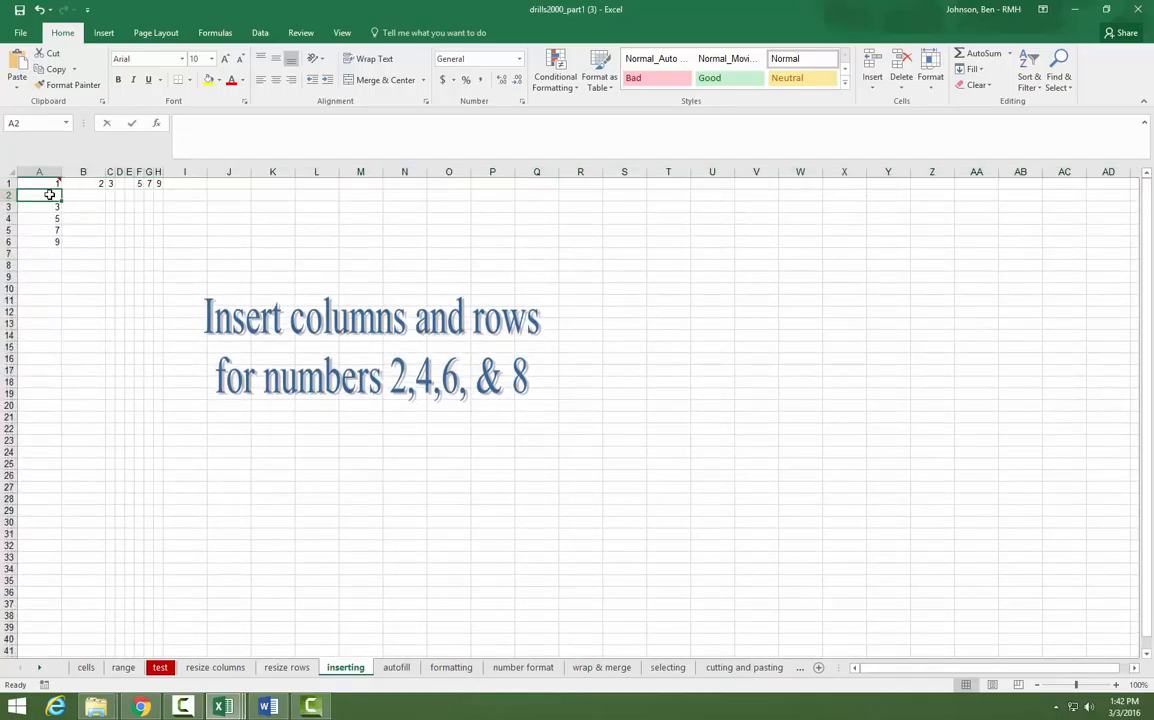
pyautogui.write('2')
pyautogui.press('Return')
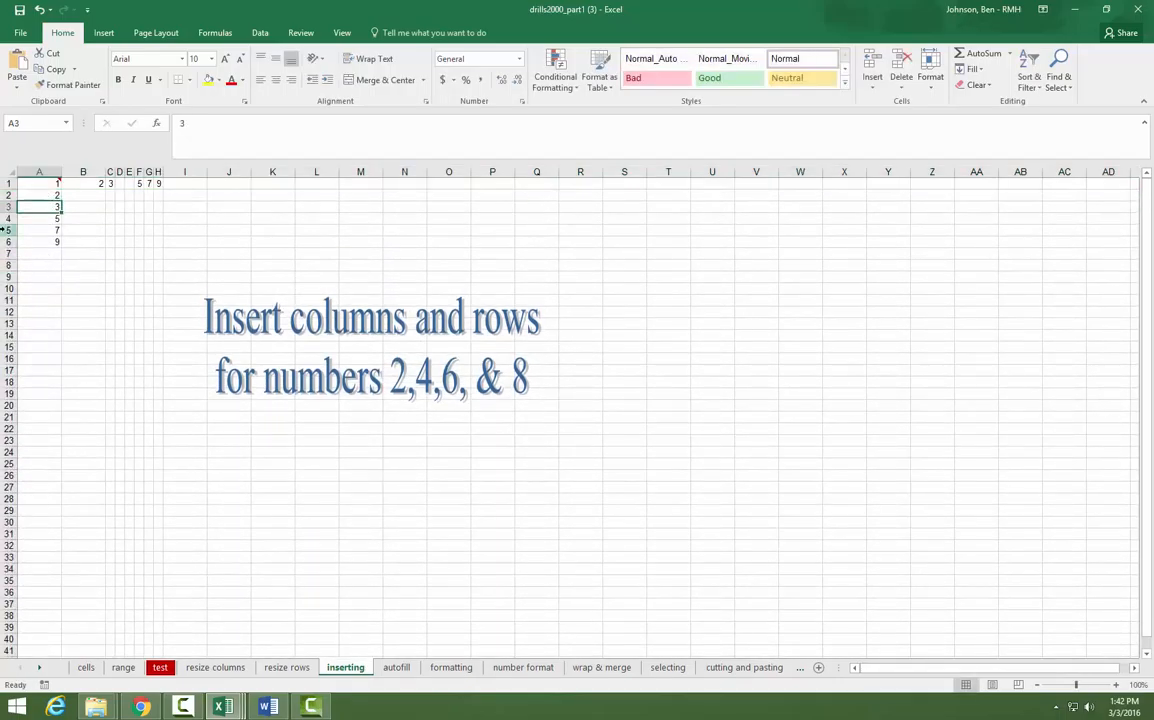
# Step: Insert two rows at once between the rows holding 3 and 5, and select cell A5
pyautogui.click(7, 231)
pyautogui.moveTo(5, 219); pyautogui.dragTo(5, 231)
pyautogui.rightClick(5, 222)
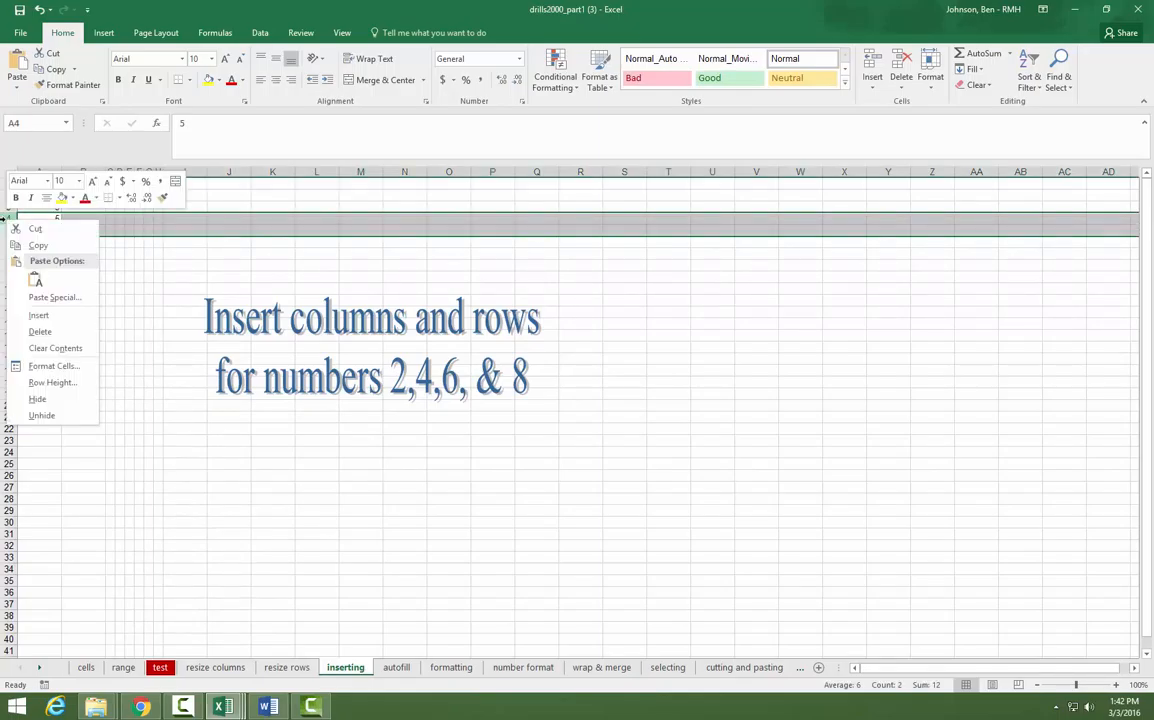
pyautogui.click(32, 310)
pyautogui.click(52, 229)
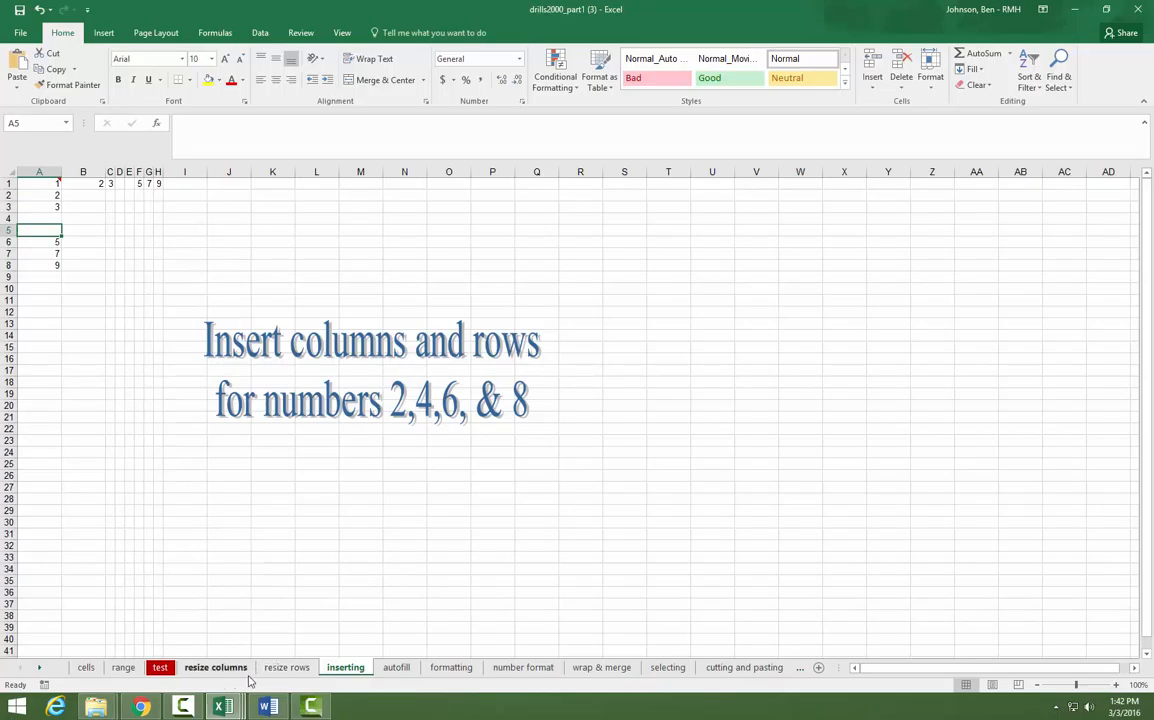
# Step: On the autofill worksheet, autofill the weekdays from Monday in C7 down to Sunday in C13
pyautogui.click(395, 667)
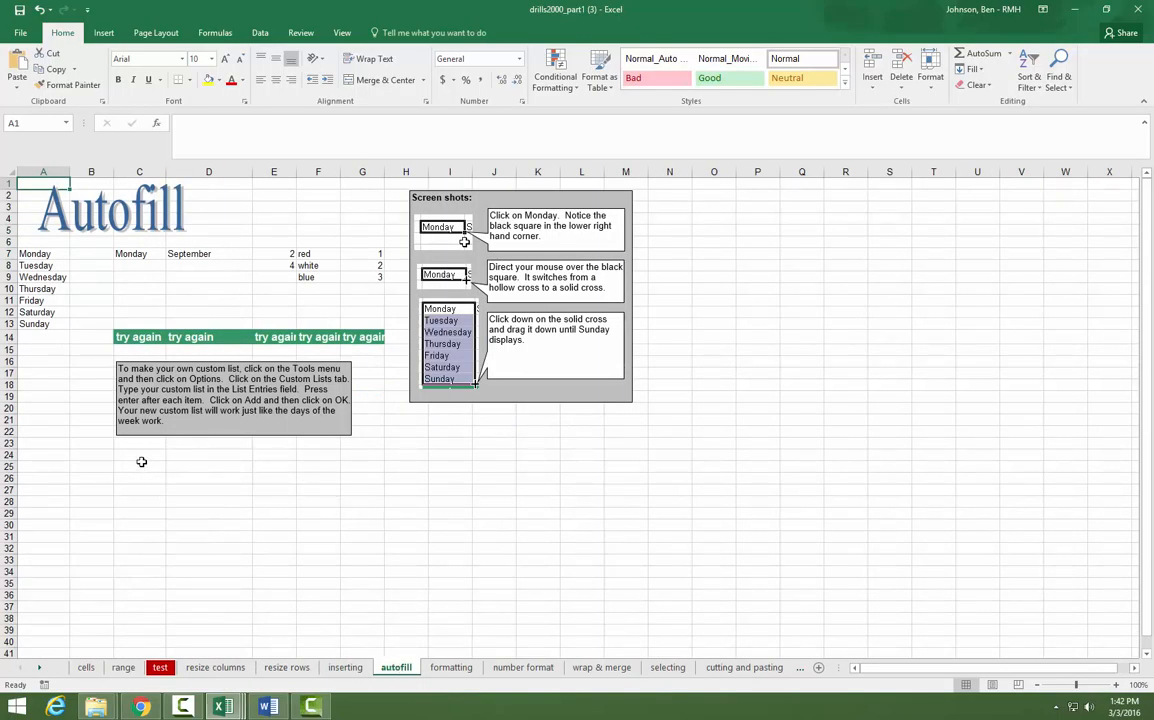
pyautogui.click(143, 255)
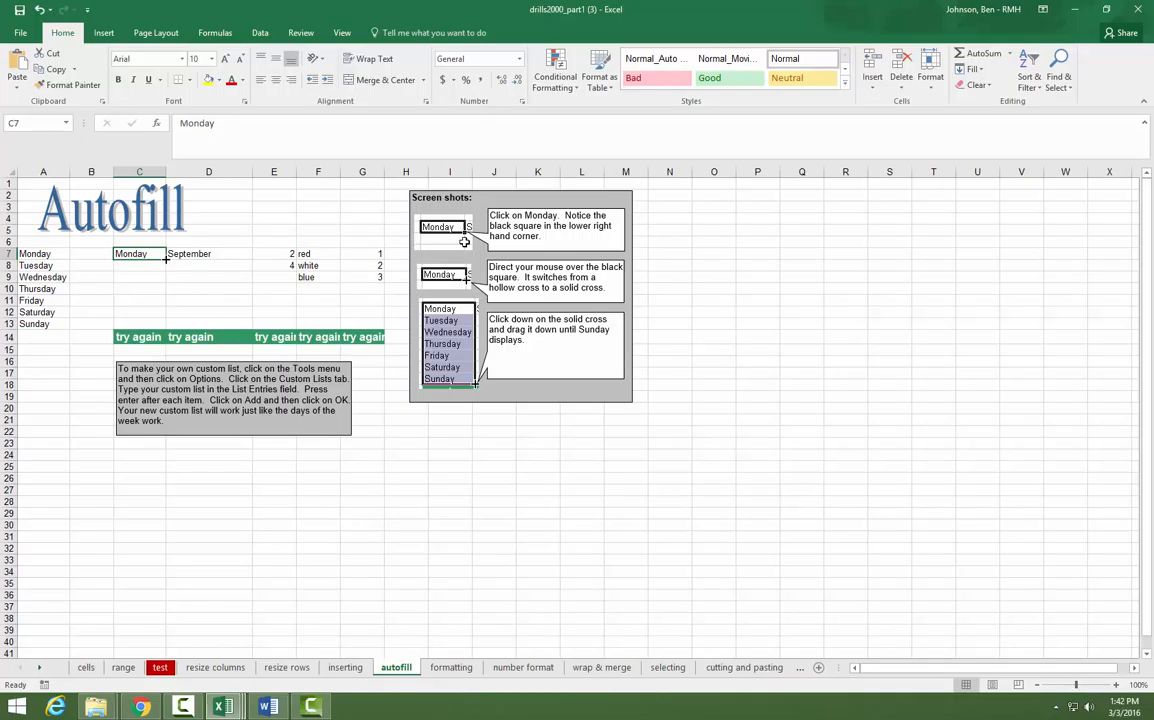
pyautogui.moveTo(166, 259); pyautogui.dragTo(166, 326)
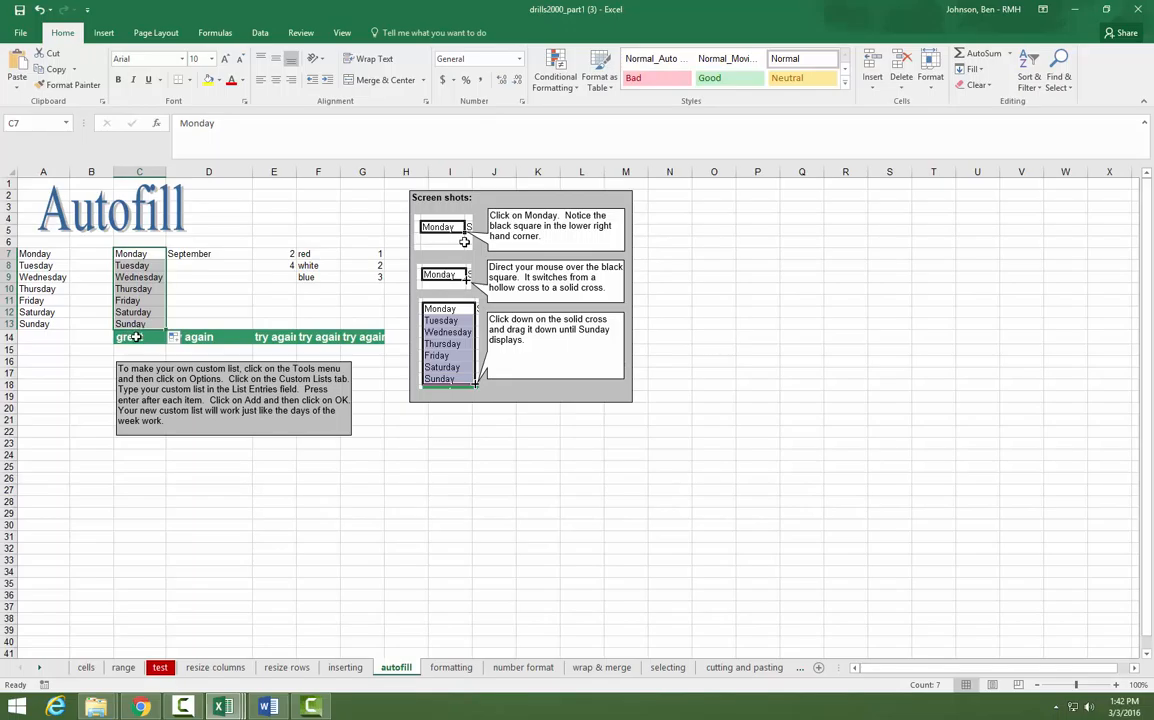
# Step: Autofill the months from September in D7 and the number series from 2 and 4 in E7:E8 down to row 13
pyautogui.click(212, 254)
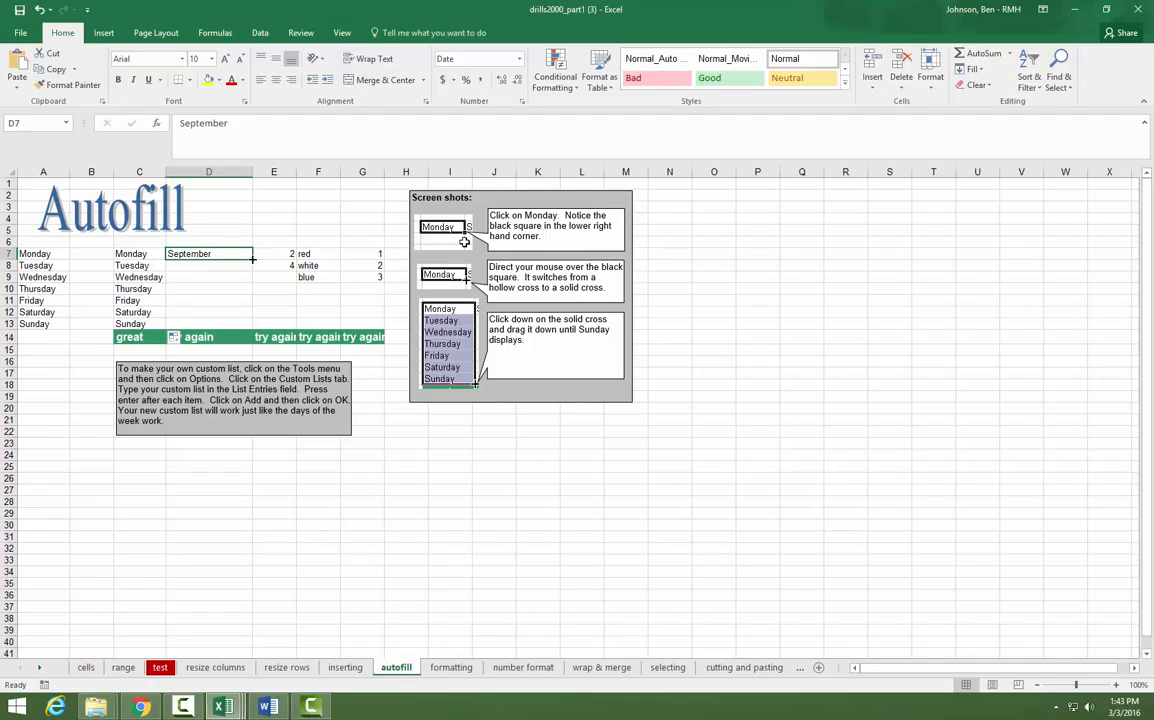
pyautogui.moveTo(252, 259); pyautogui.dragTo(250, 322)
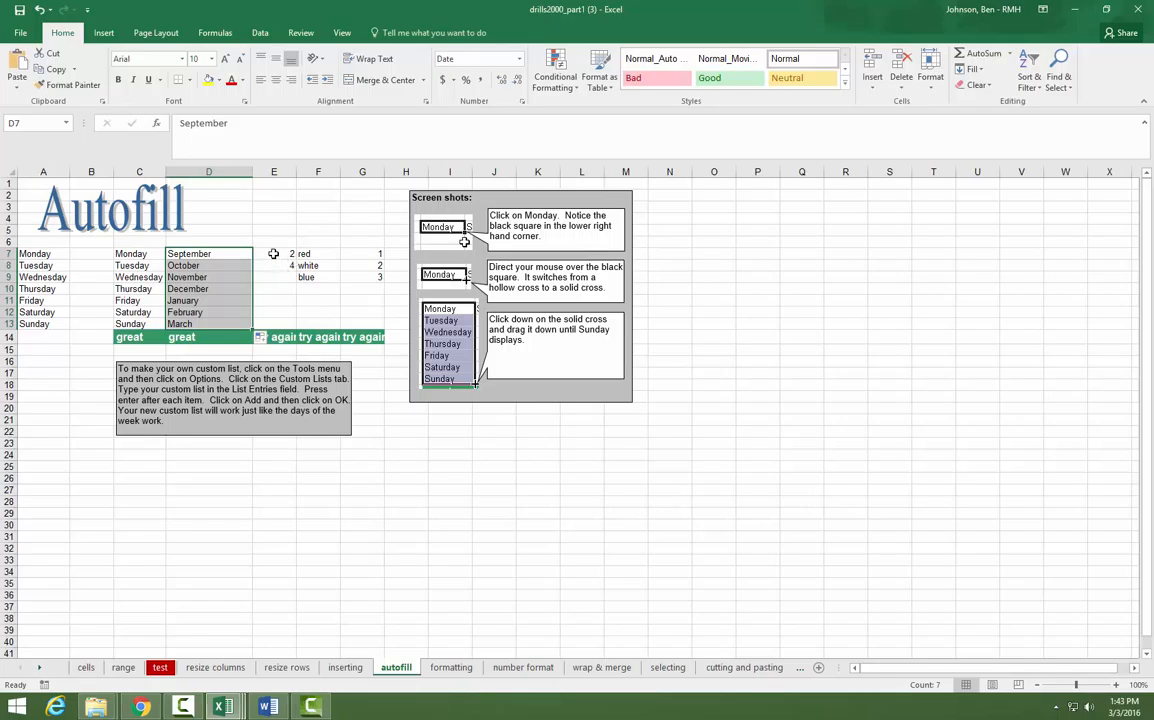
pyautogui.moveTo(270, 254); pyautogui.dragTo(270, 262)
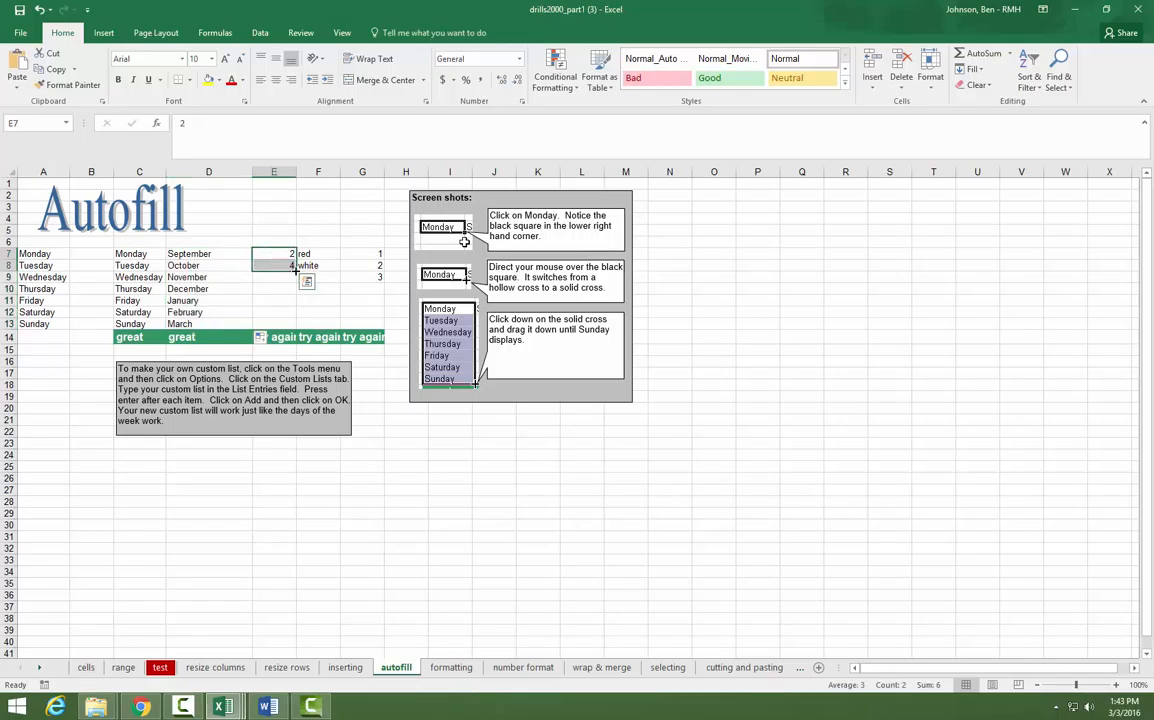
pyautogui.moveTo(296, 271); pyautogui.dragTo(268, 325)
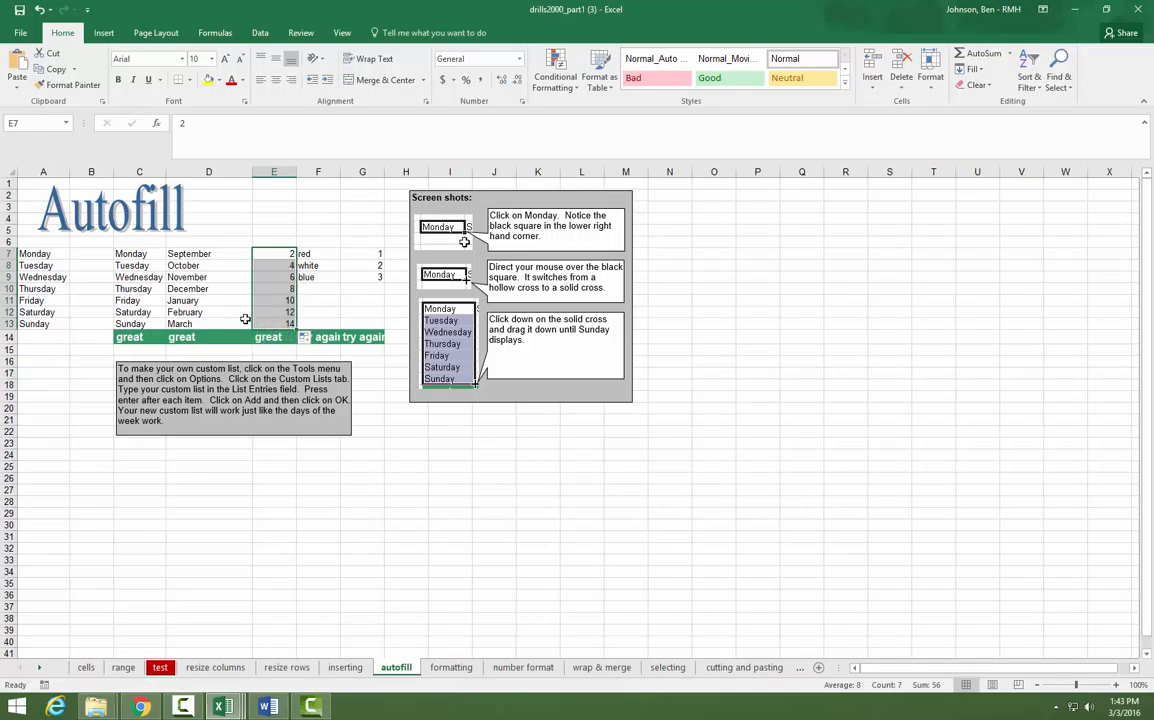
# Step: Autofill the colour pattern from F7:F9 and the number series from G7:G9 down to row 13
pyautogui.click(319, 254)
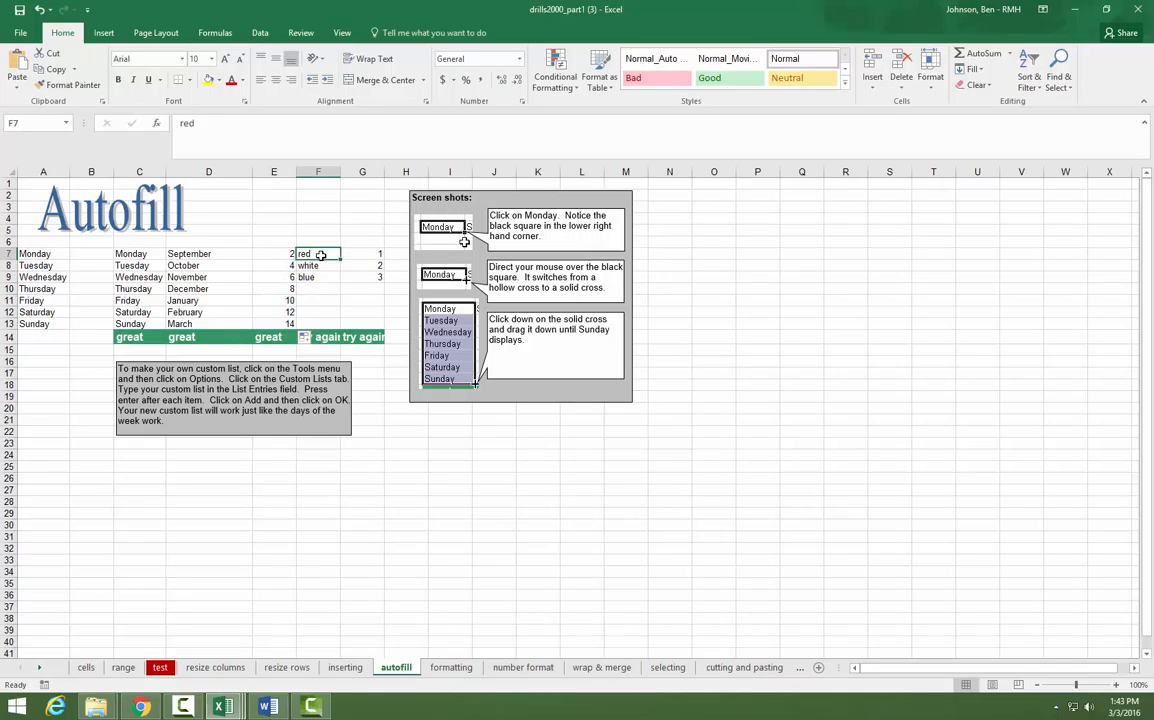
pyautogui.moveTo(320, 255); pyautogui.dragTo(322, 280)
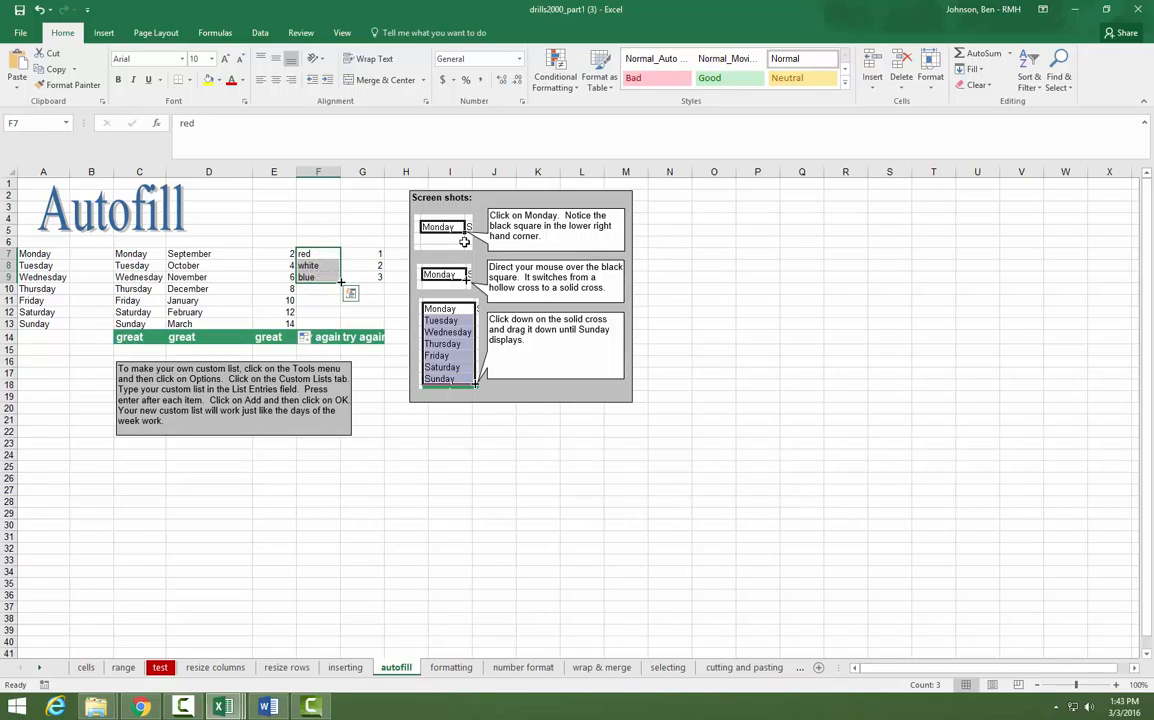
pyautogui.moveTo(341, 281); pyautogui.dragTo(341, 326)
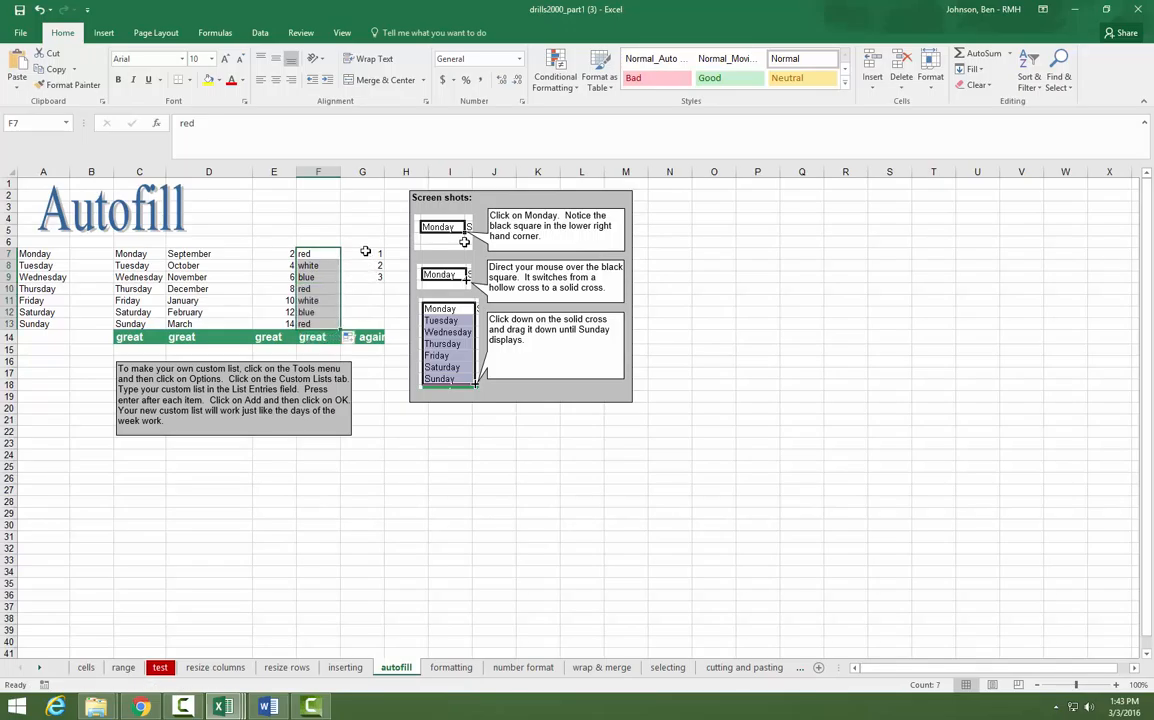
pyautogui.click(366, 253)
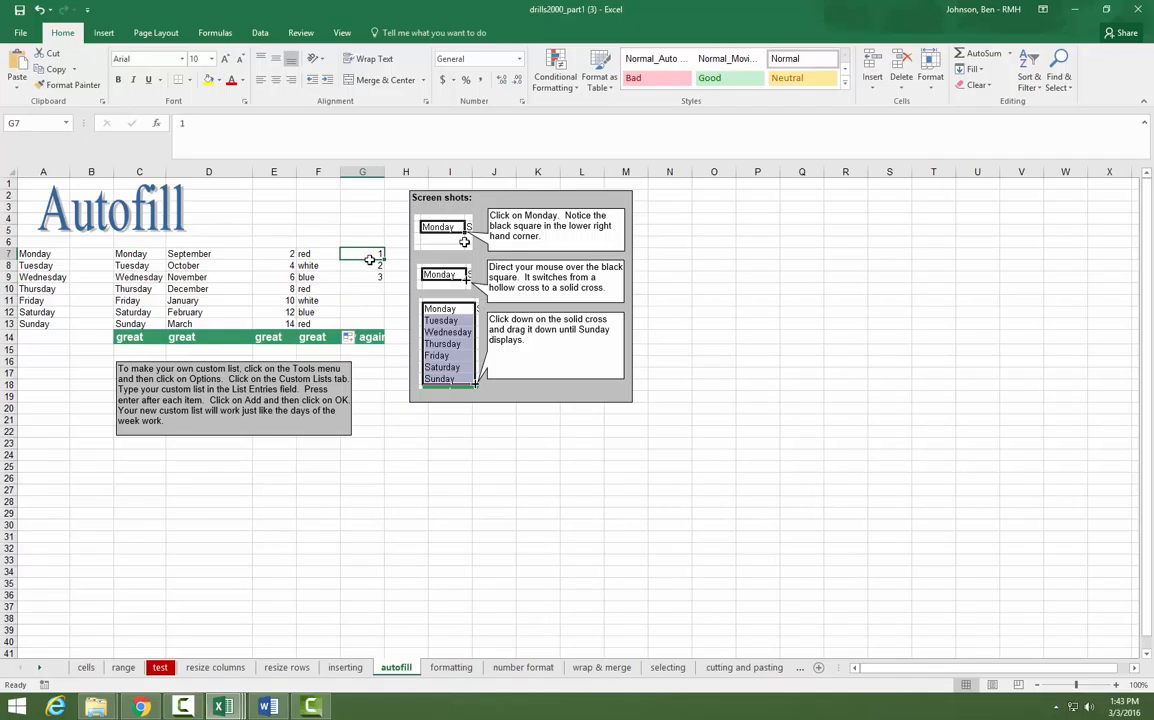
pyautogui.moveTo(370, 260); pyautogui.dragTo(370, 275)
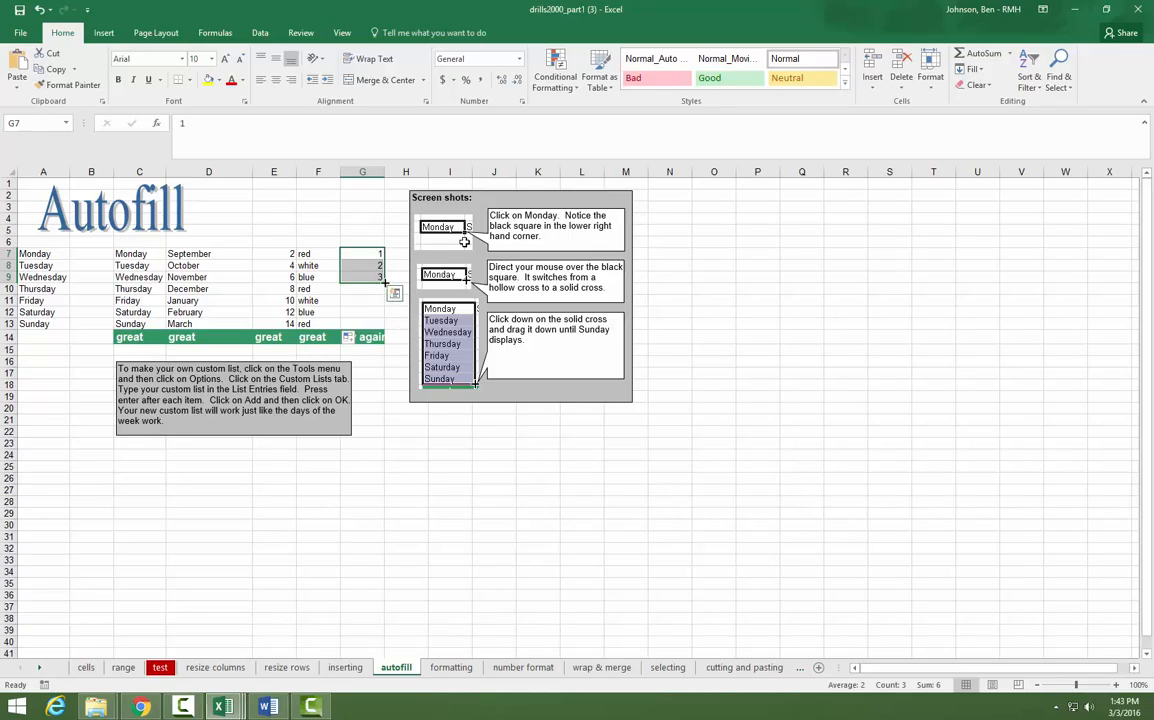
pyautogui.moveTo(384, 283); pyautogui.dragTo(380, 324)
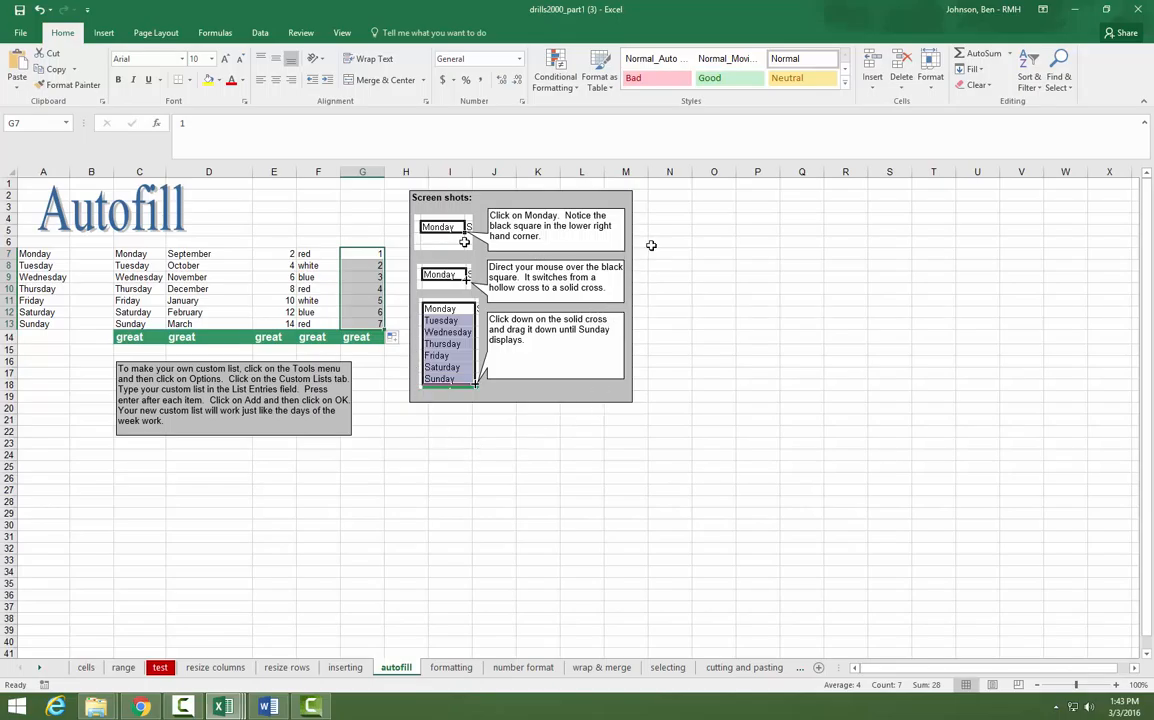
# Step: Enter 1, 2 and 3 in N4:N6 and fill them down to N24 as a repeating 1-2-3 pattern
pyautogui.click(668, 220)
pyautogui.write('1')
pyautogui.press('Return')
pyautogui.write('2')
pyautogui.press('Return')
pyautogui.write('3')
pyautogui.press('Return')
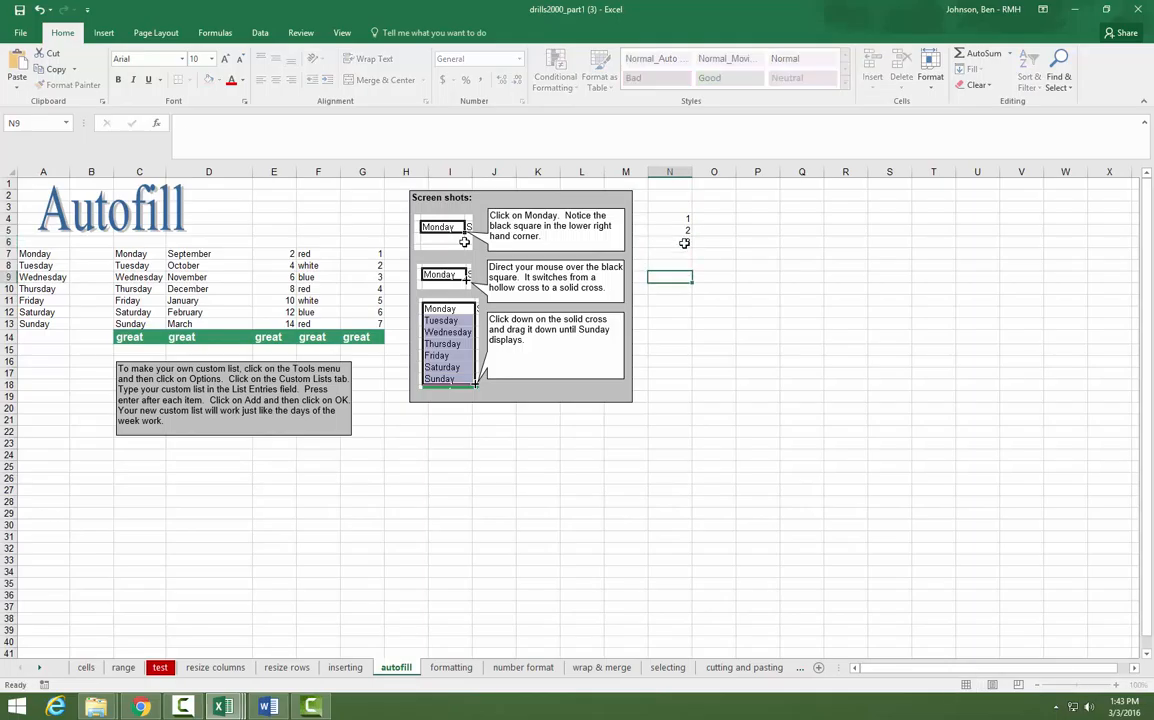
pyautogui.moveTo(675, 220); pyautogui.dragTo(680, 241)
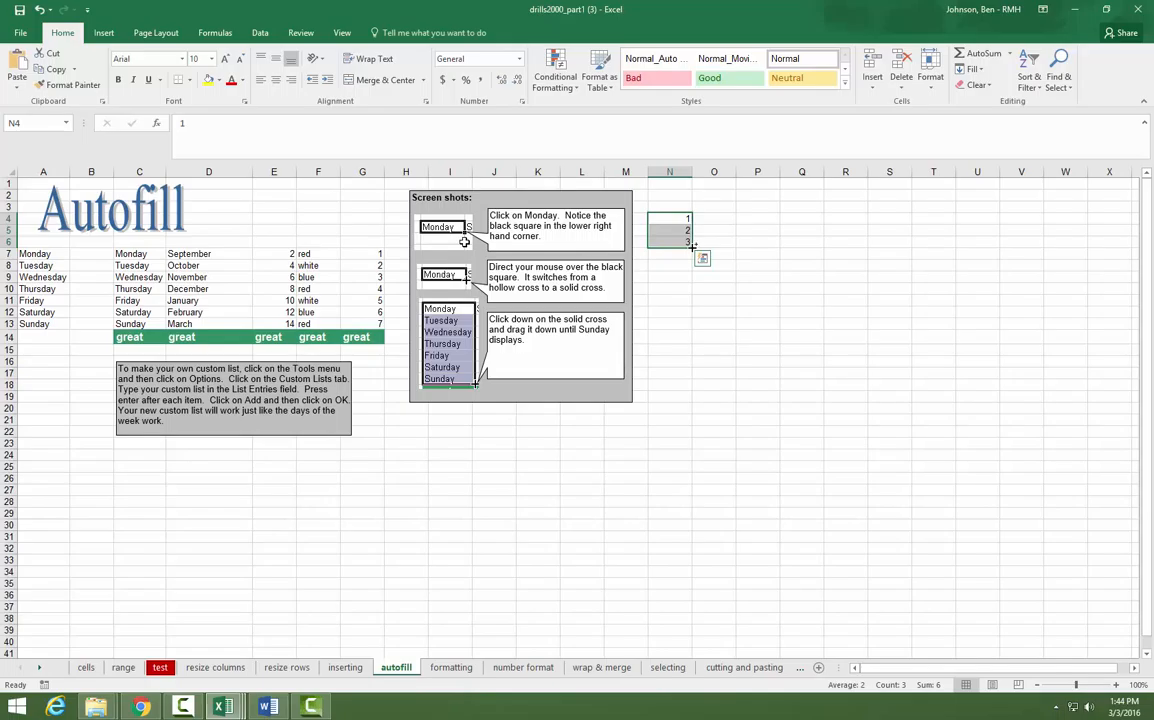
pyautogui.moveTo(692, 245); pyautogui.dragTo(706, 456)
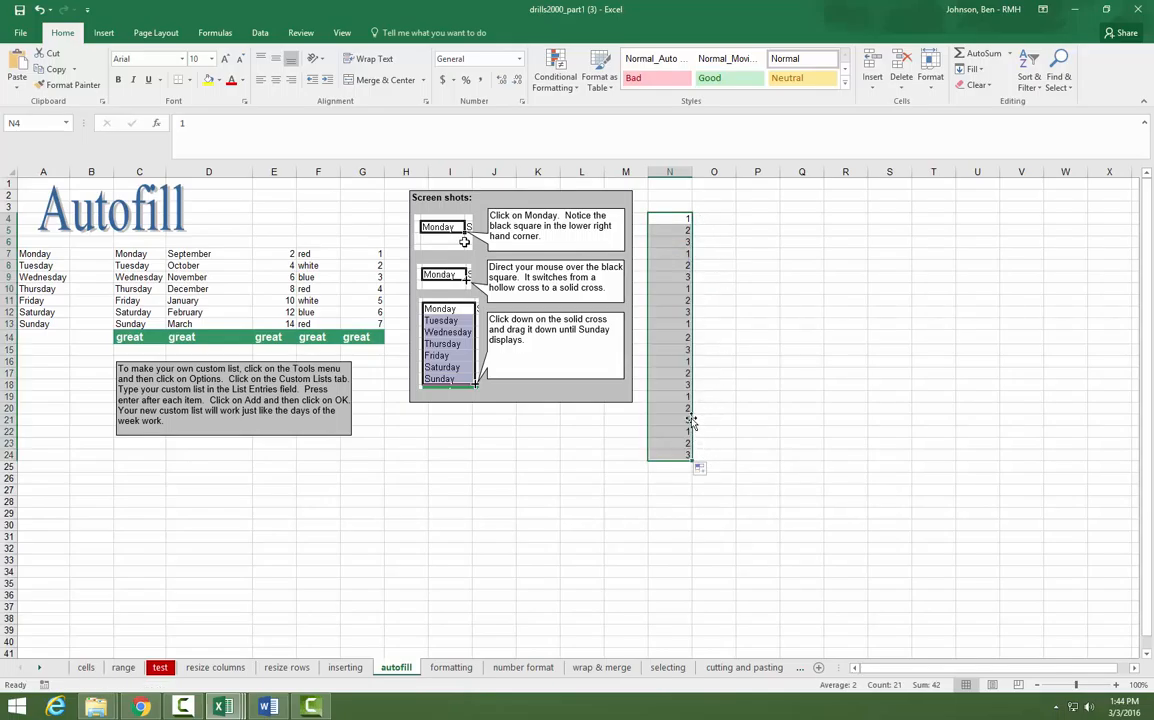
# Step: Enter the date 3/3/16 in cell O4
pyautogui.click(721, 218)
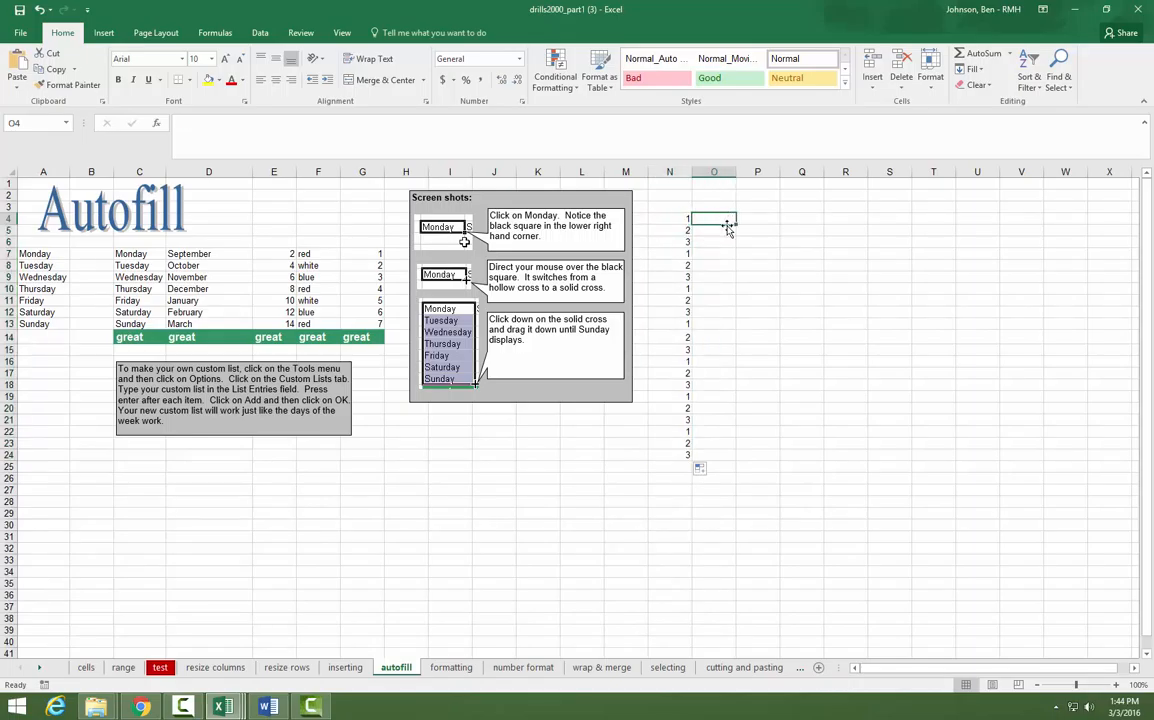
pyautogui.write('3/3/16')
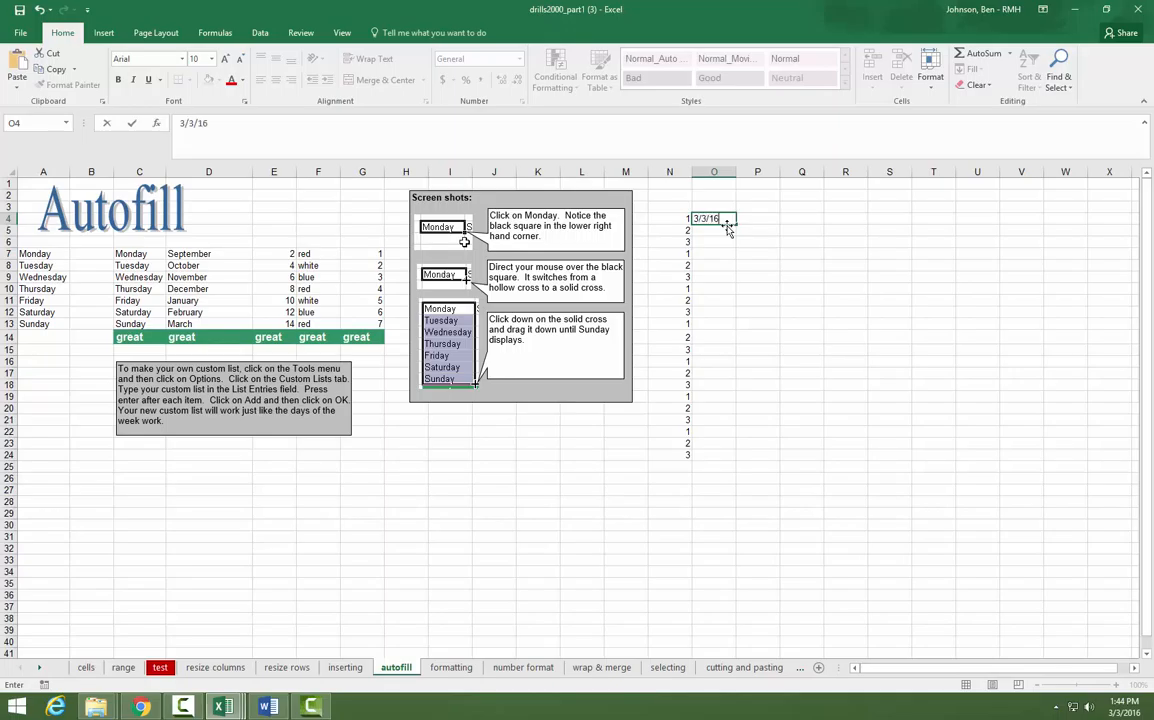
pyautogui.press('Return')
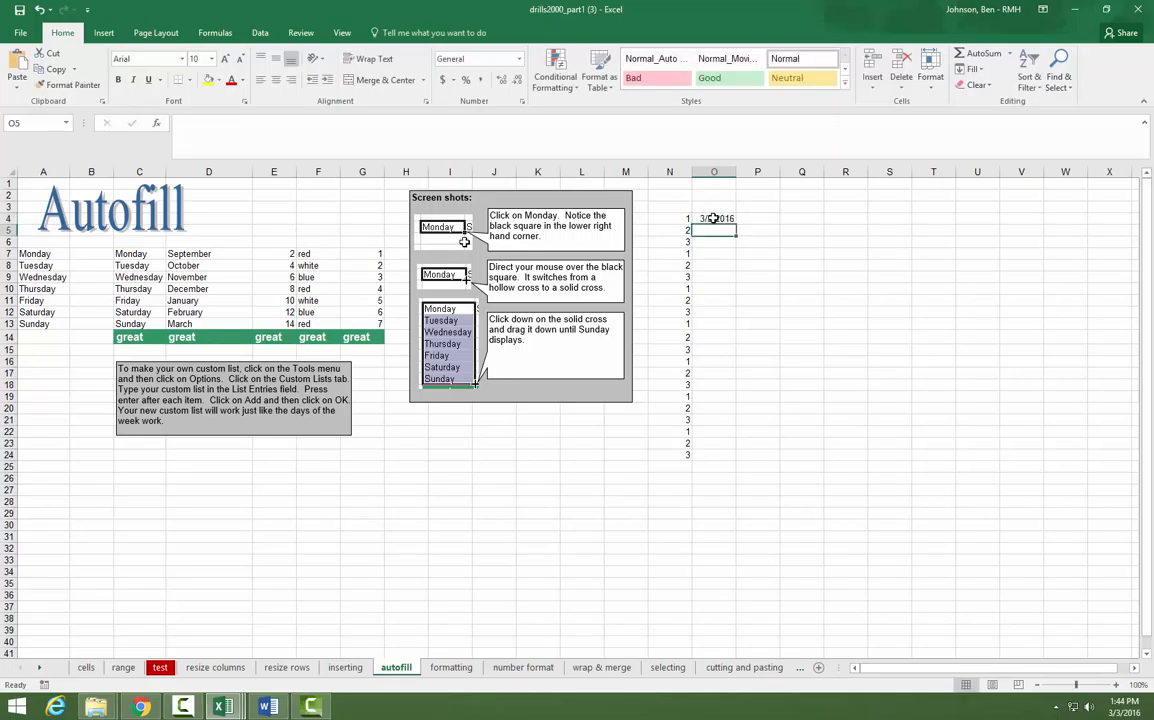
# Step: Fill O4:O34 with a date series in columns, using Weekday as the date unit and a step value of 1
pyautogui.click(713, 218)
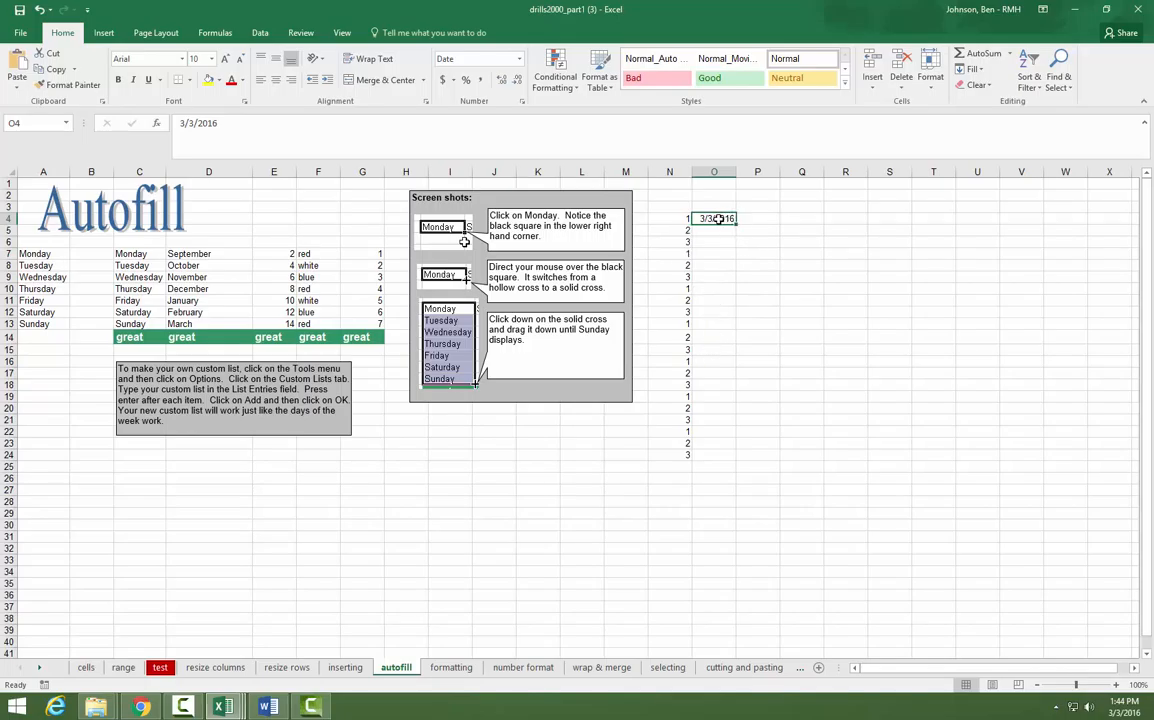
pyautogui.moveTo(718, 218); pyautogui.dragTo(712, 550)
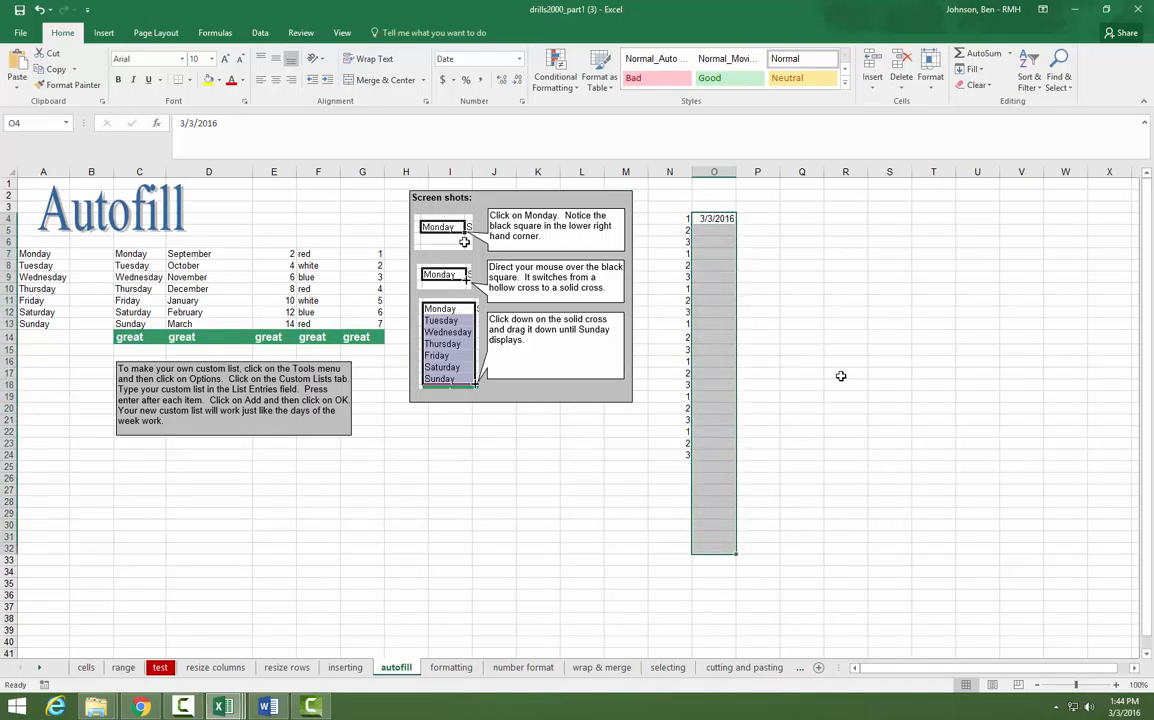
pyautogui.click(721, 218)
pyautogui.moveTo(721, 218); pyautogui.dragTo(719, 567)
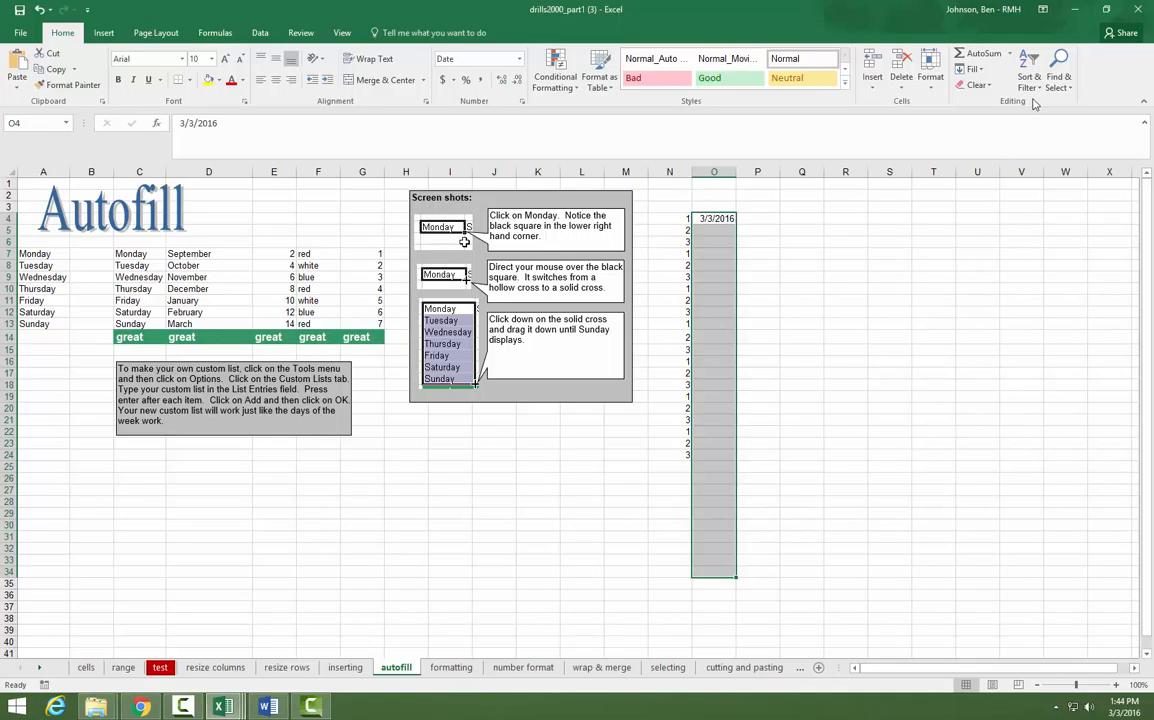
pyautogui.click(979, 70)
pyautogui.click(1003, 172)
pyautogui.click(388, 312)
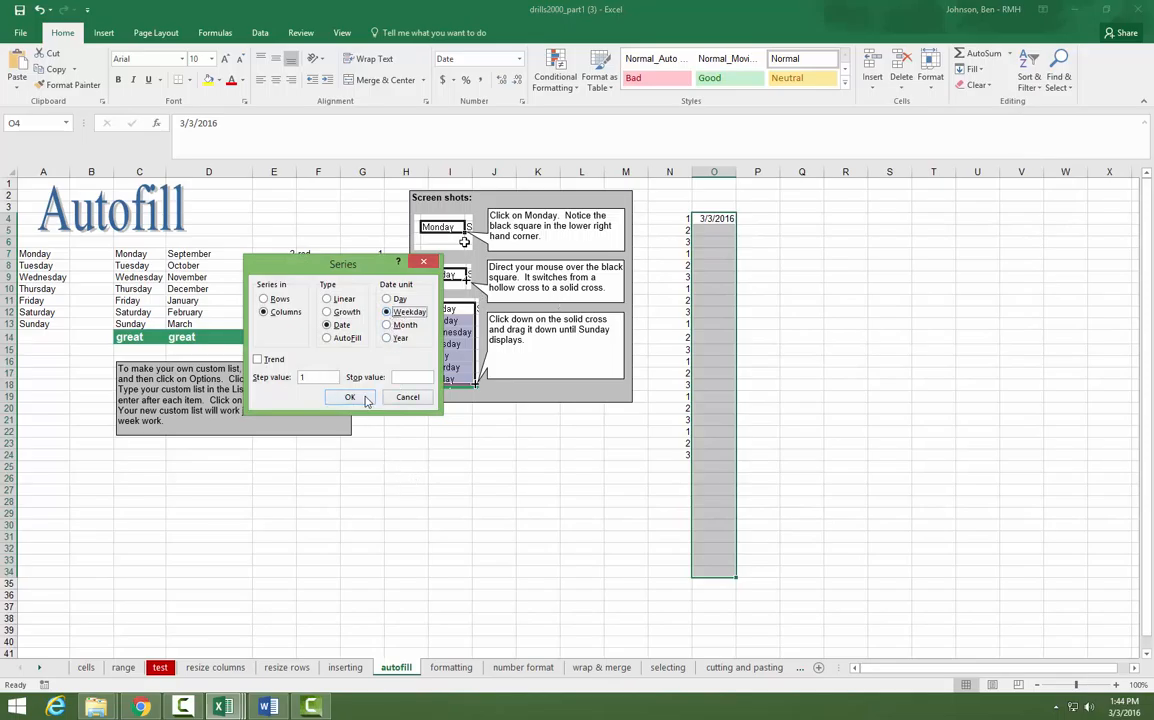
pyautogui.click(349, 397)
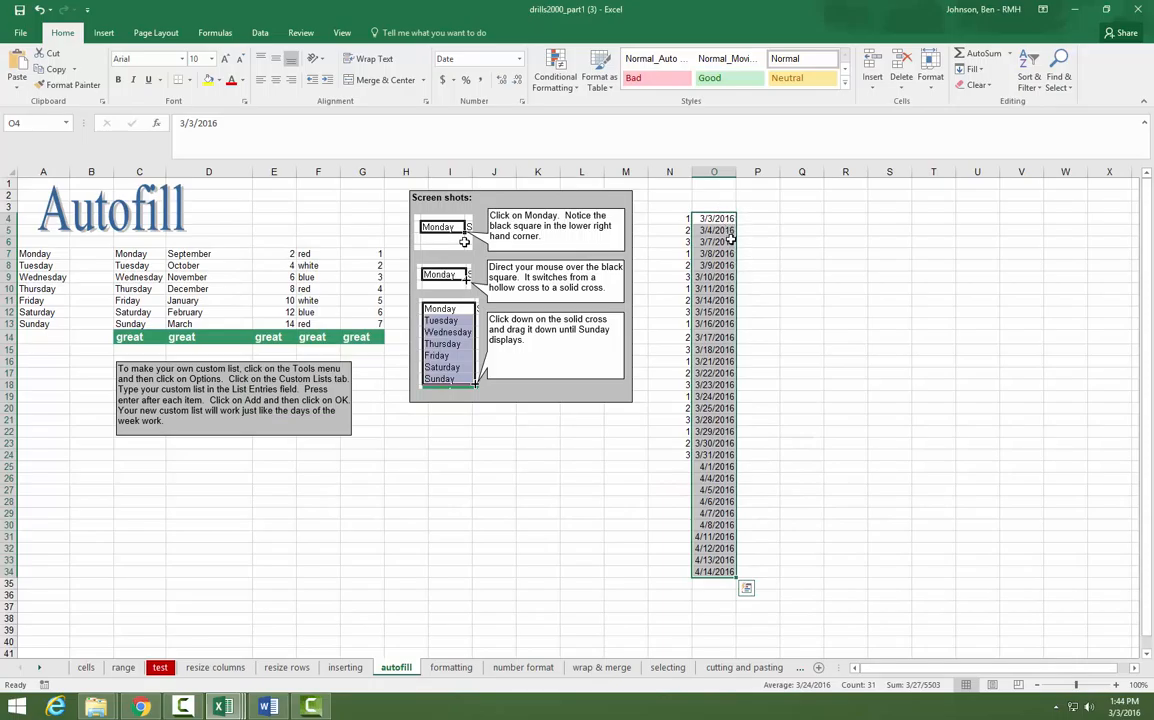
pyautogui.rightClick(728, 238)
pyautogui.click(981, 70)
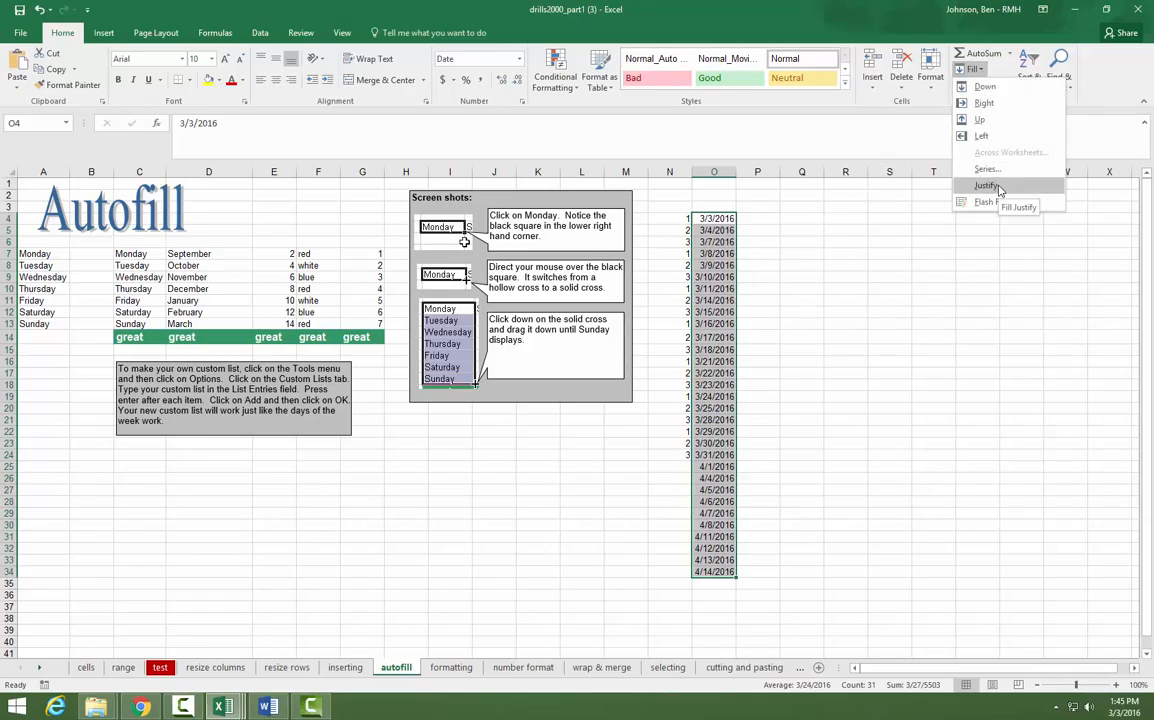
pyautogui.click(760, 221)
pyautogui.click(755, 221)
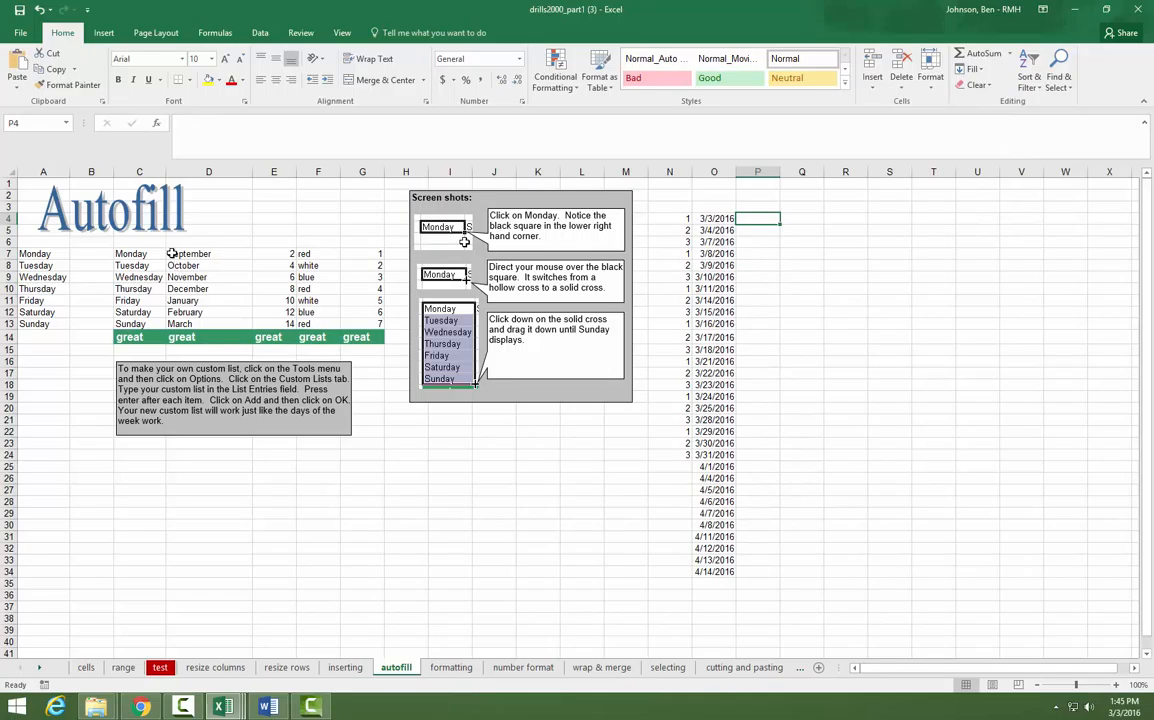
# Step: Examine the Custom Lists editor in the advanced Excel options, and close it and the options without adding a list
pyautogui.click(20, 32)
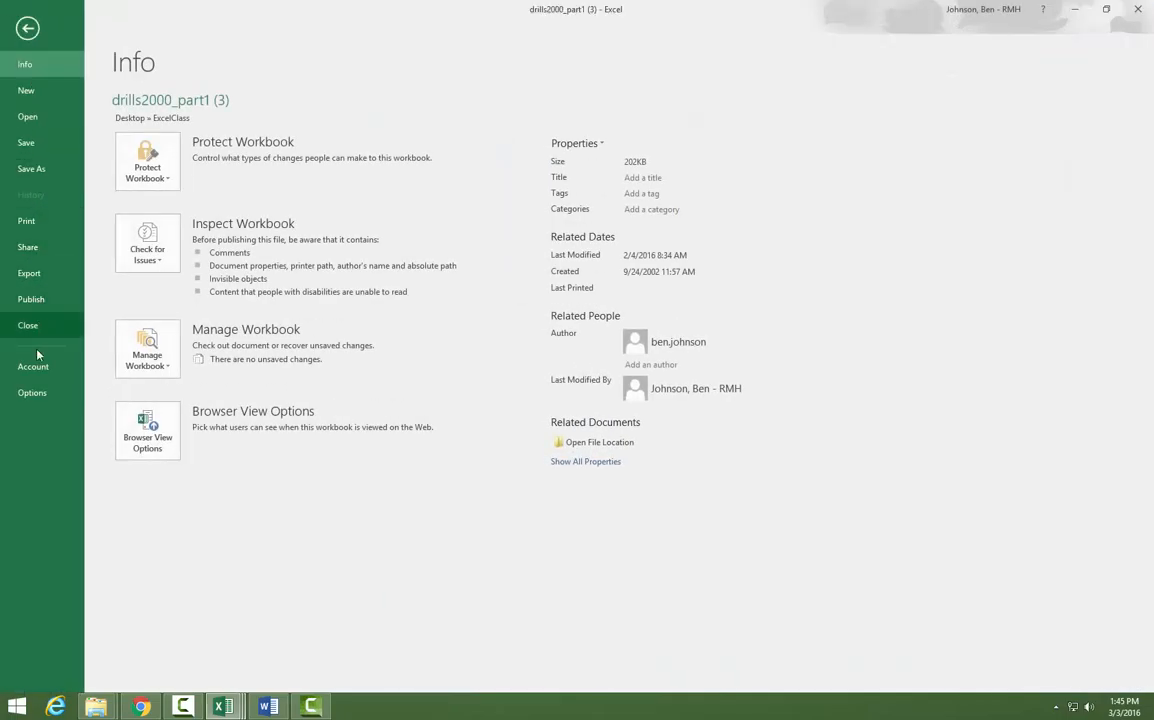
pyautogui.press('Escape')
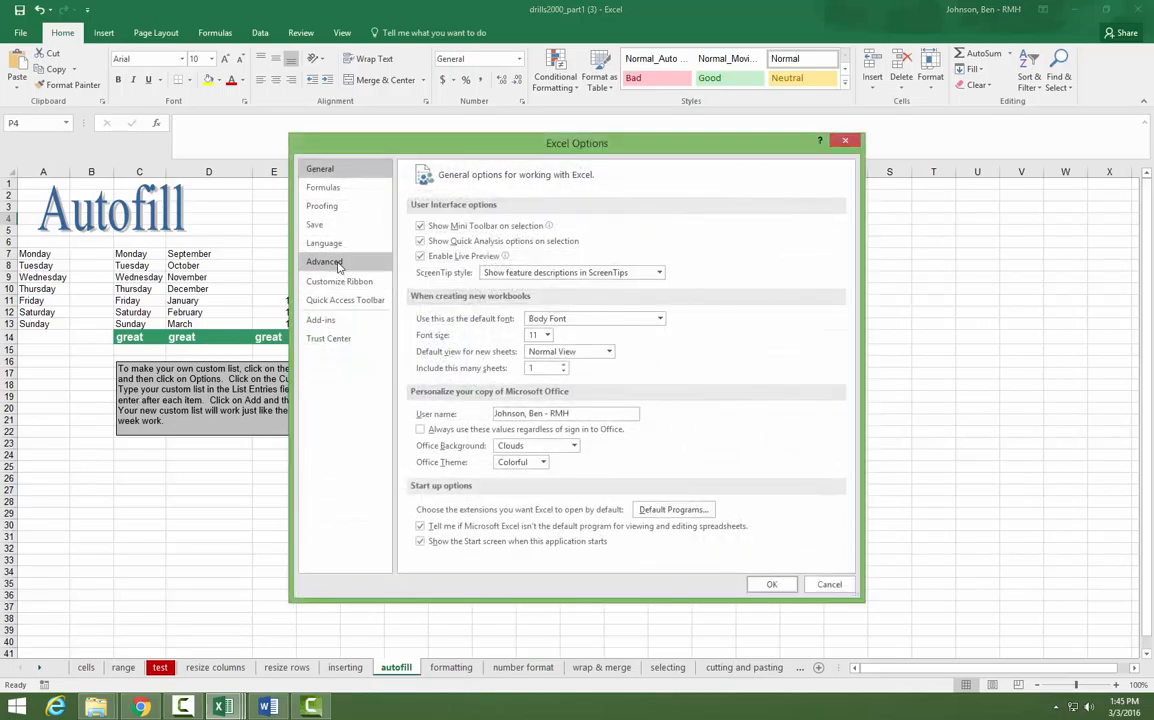
pyautogui.click(342, 263)
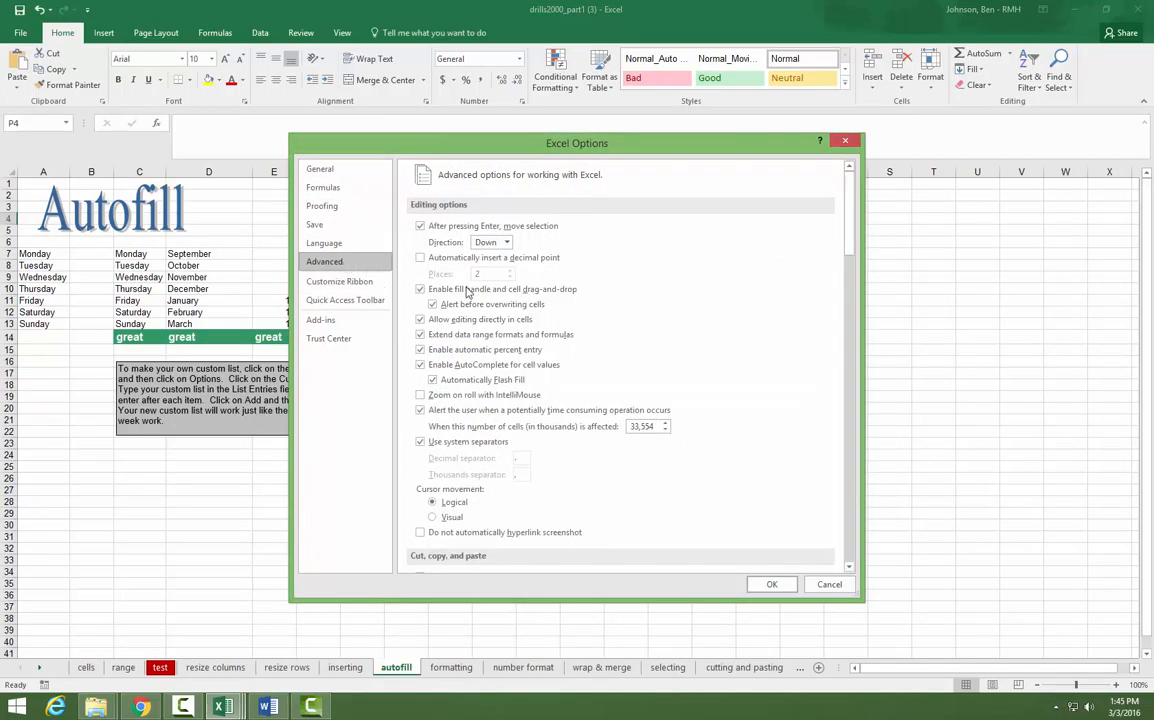
pyautogui.moveTo(855, 247); pyautogui.dragTo(855, 552)
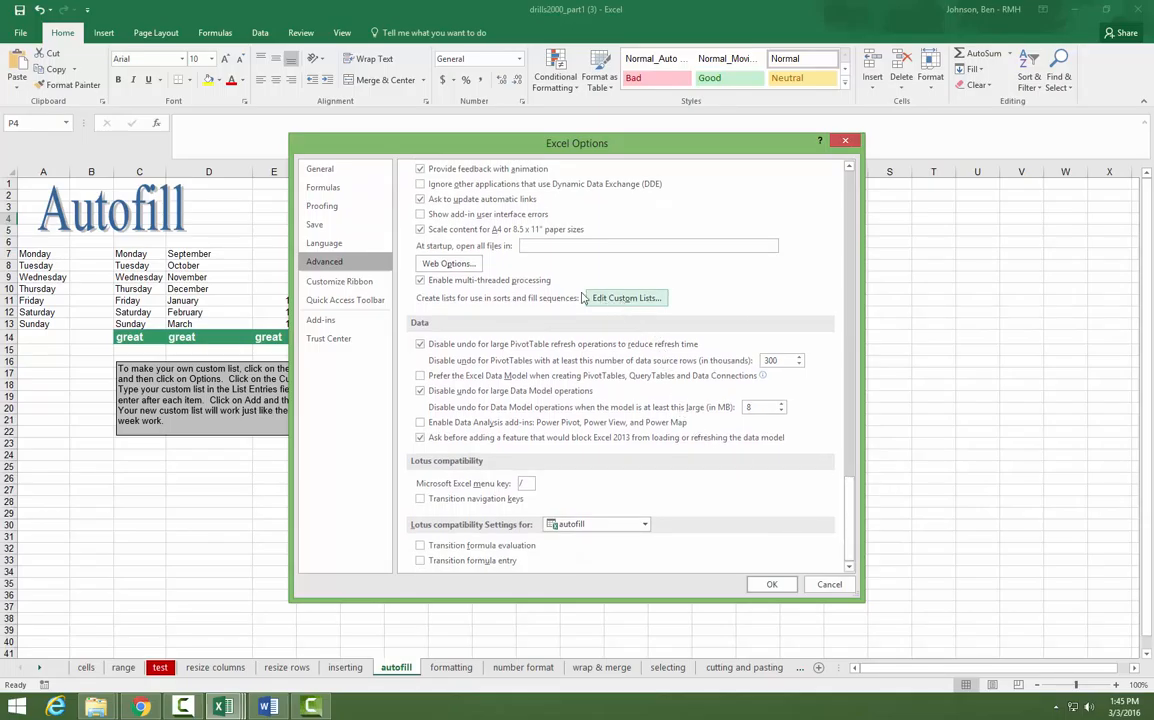
pyautogui.click(640, 299)
pyautogui.click(621, 299)
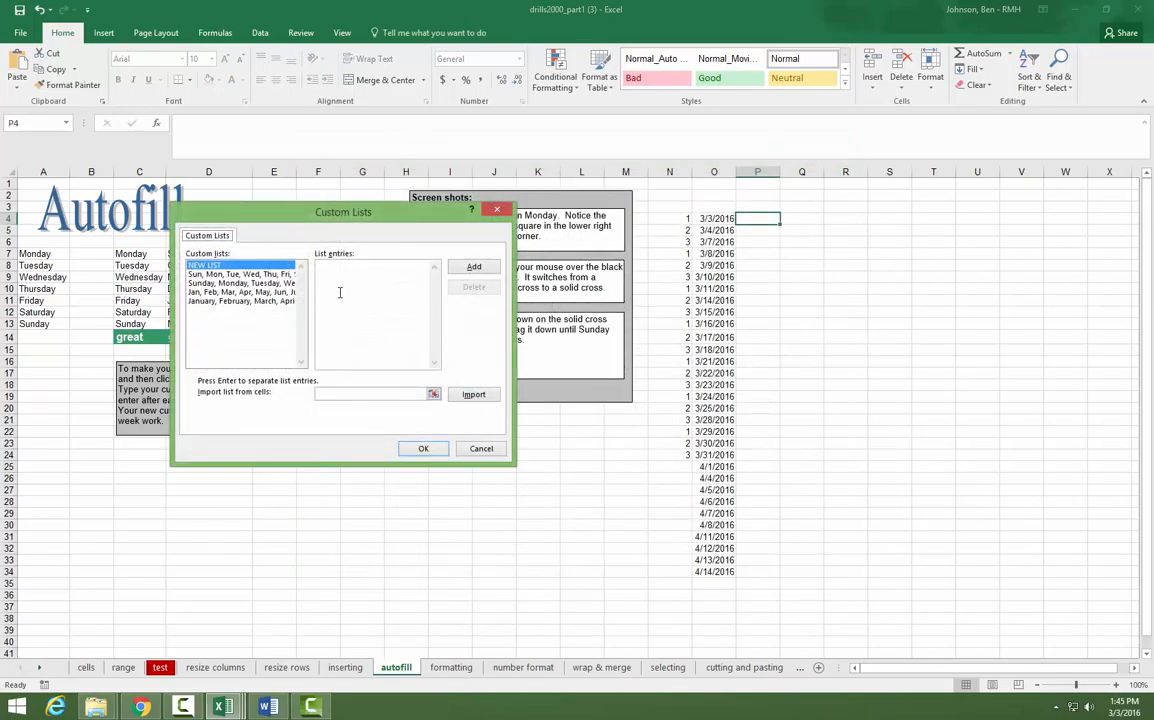
pyautogui.click(333, 270)
pyautogui.click(481, 449)
pyautogui.click(842, 141)
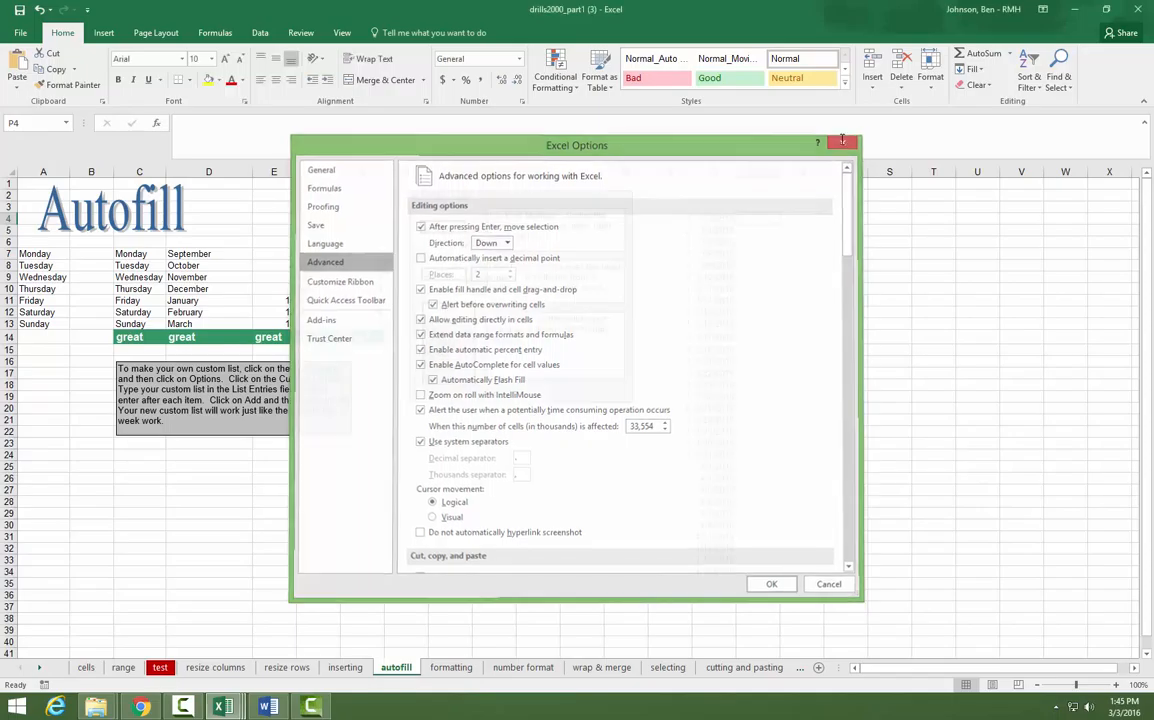
# Step: On the formatting worksheet, fill the header cells E2:G2 with the standard red
pyautogui.click(451, 667)
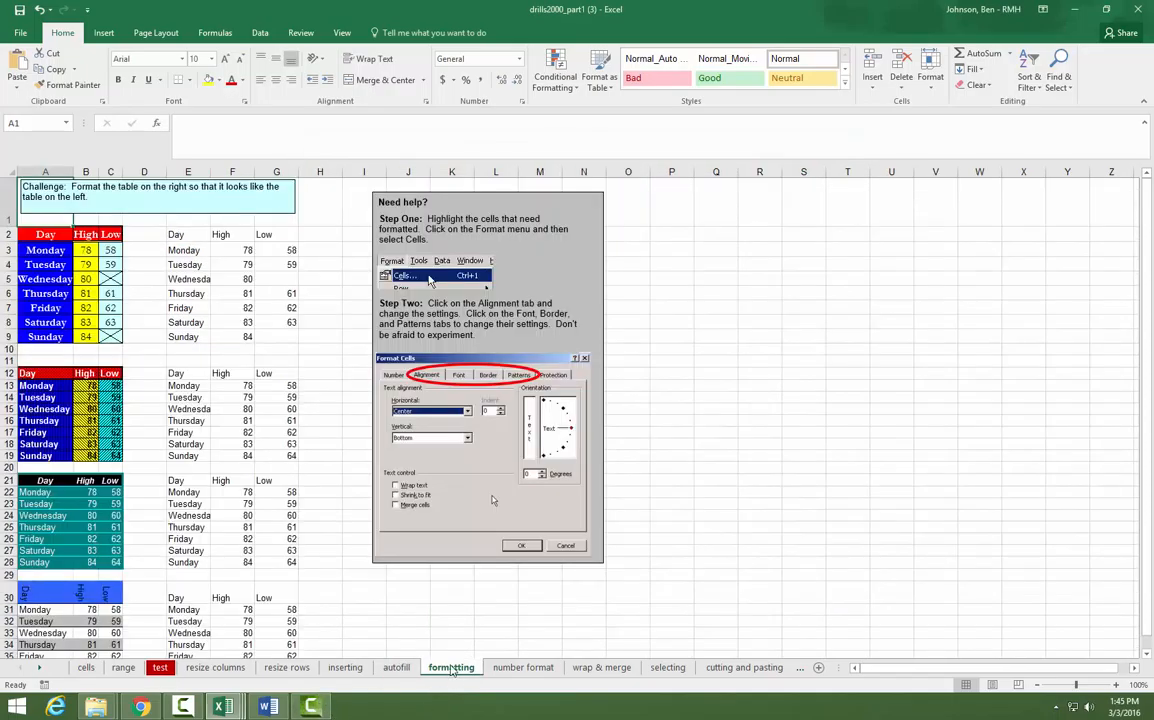
pyautogui.click(183, 235)
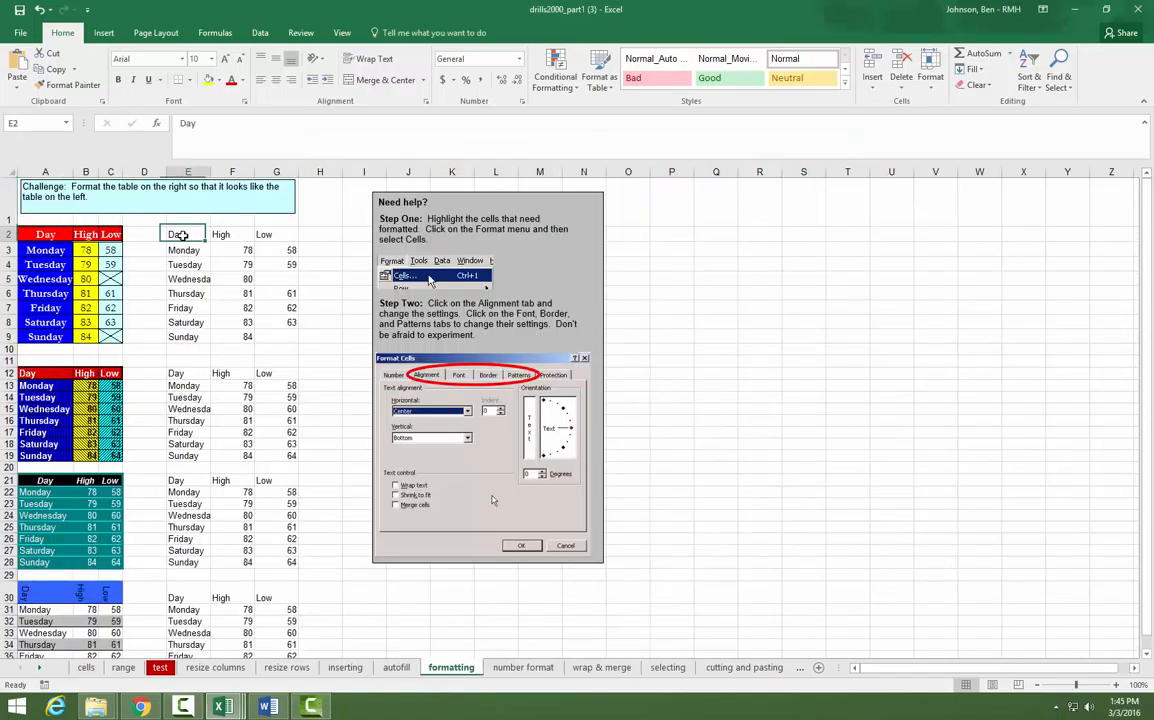
pyautogui.moveTo(183, 235); pyautogui.dragTo(278, 236)
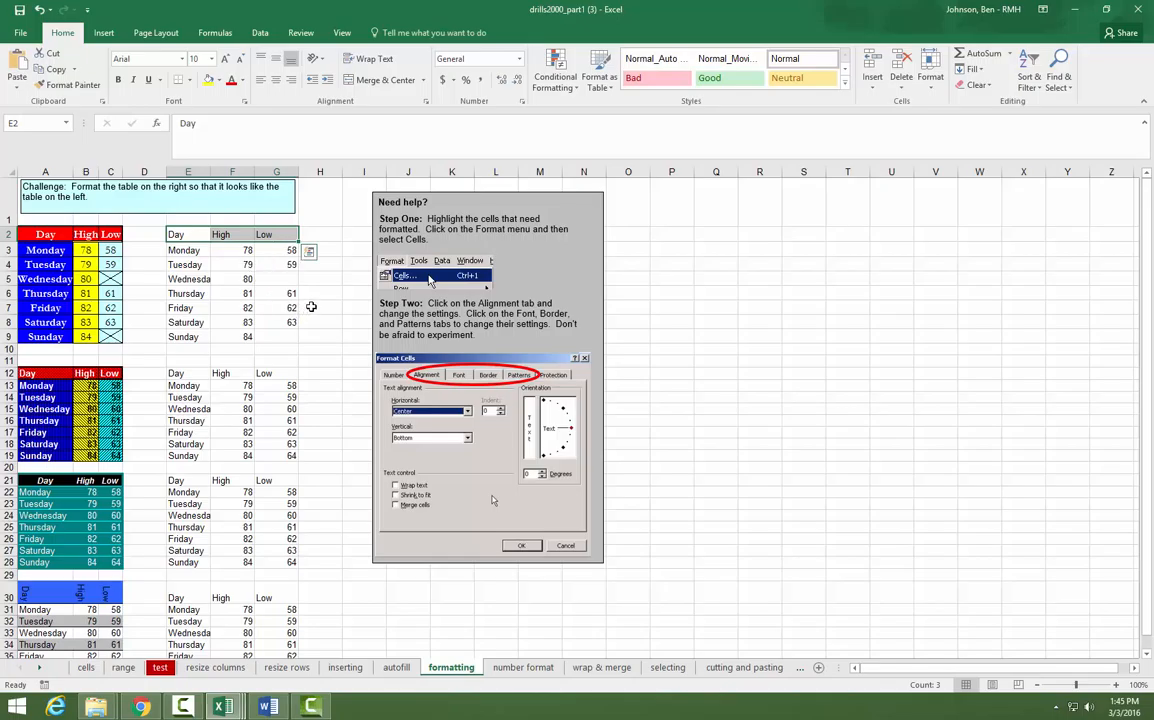
pyautogui.click(218, 81)
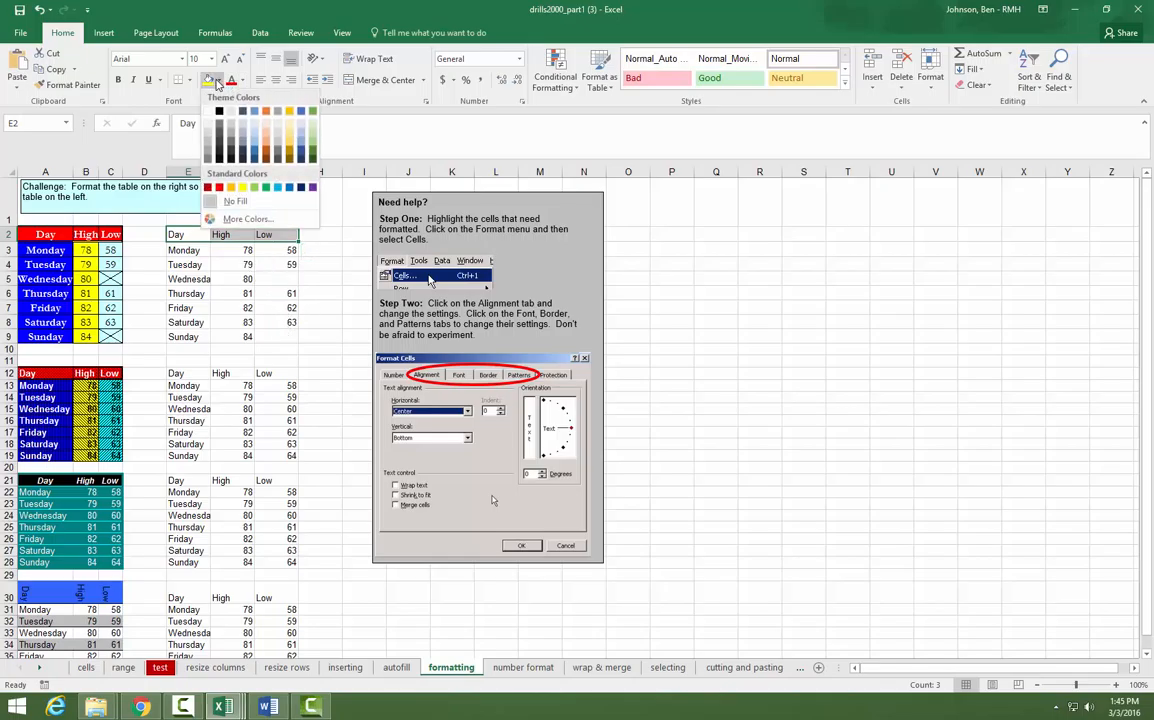
pyautogui.click(219, 187)
# Step: Fill the weekday cells E3:E9 with a darker theme blue and the High values in F3:F9 with yellow
pyautogui.click(190, 250)
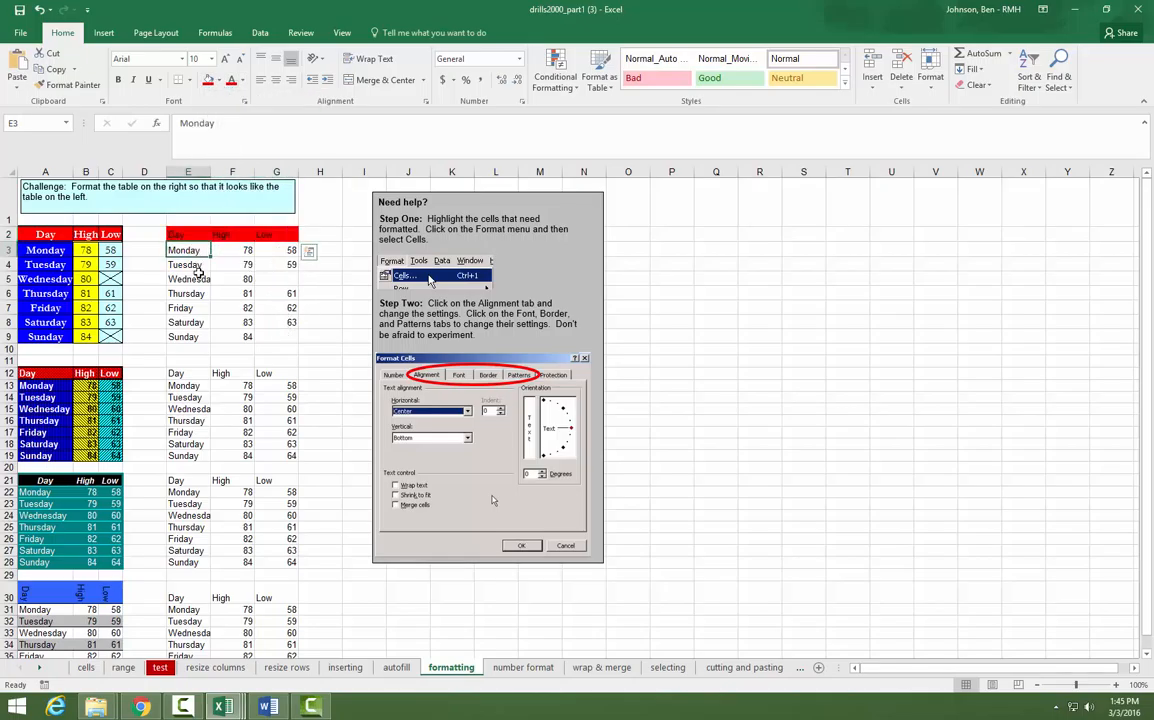
pyautogui.moveTo(198, 264); pyautogui.dragTo(196, 330)
pyautogui.click(220, 82)
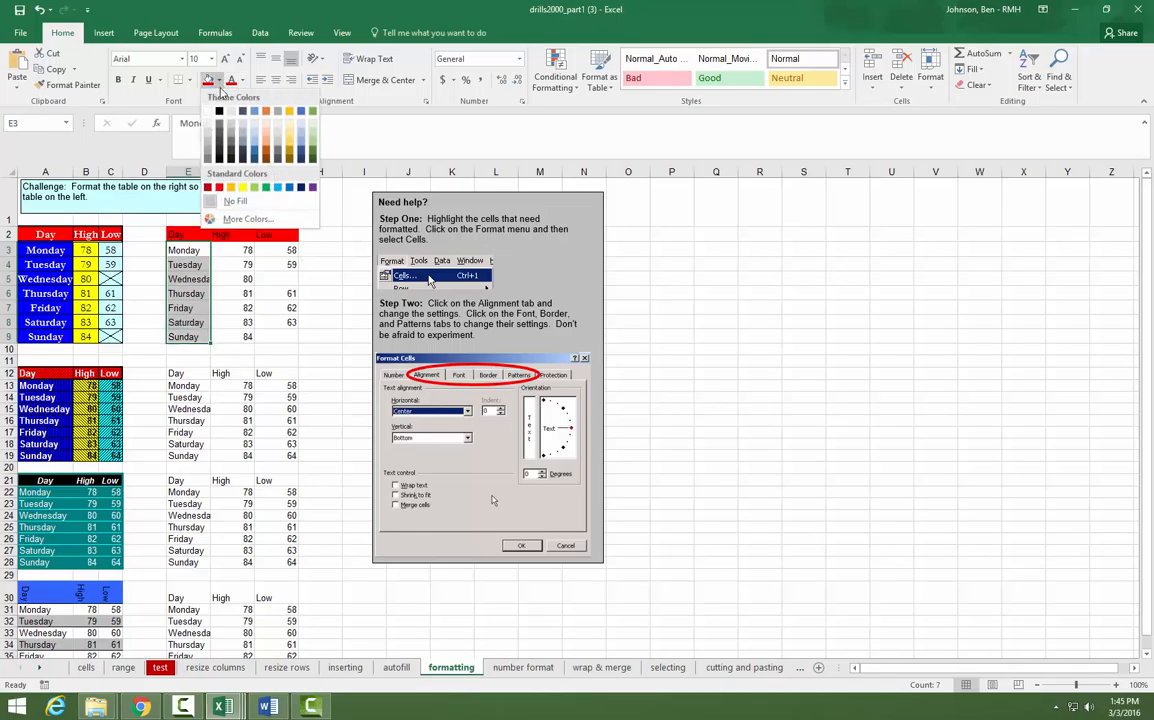
pyautogui.click(254, 150)
pyautogui.click(230, 256)
pyautogui.moveTo(230, 256); pyautogui.dragTo(232, 336)
pyautogui.click(220, 82)
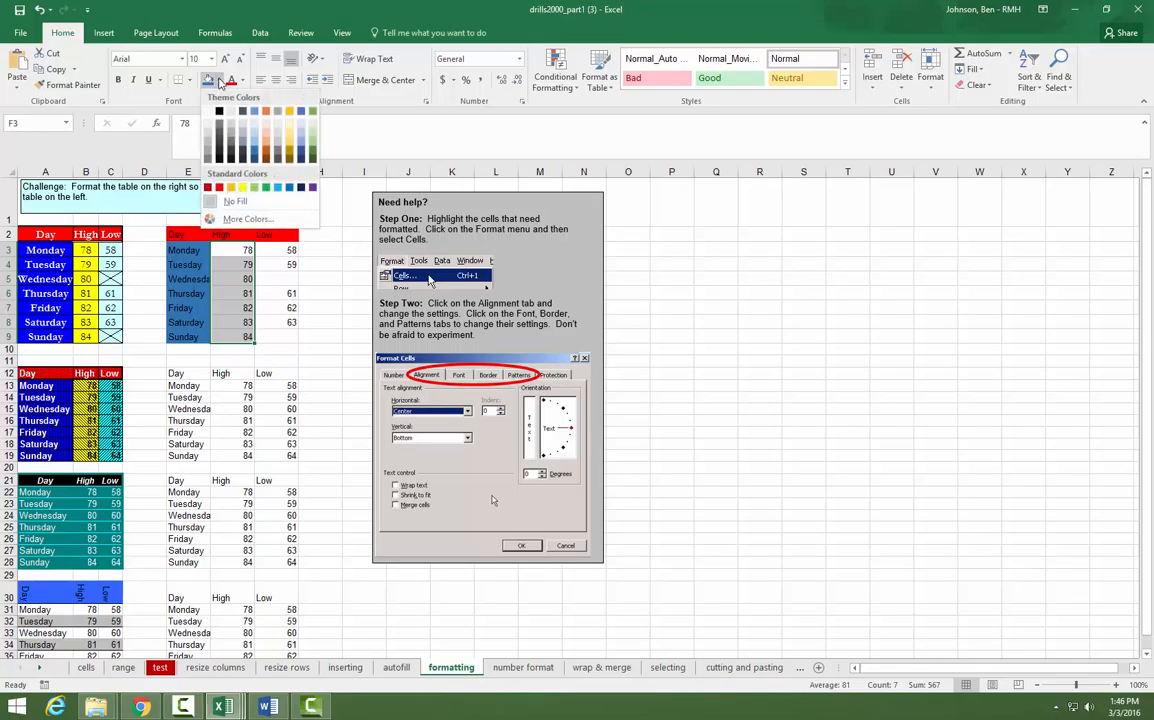
pyautogui.click(242, 187)
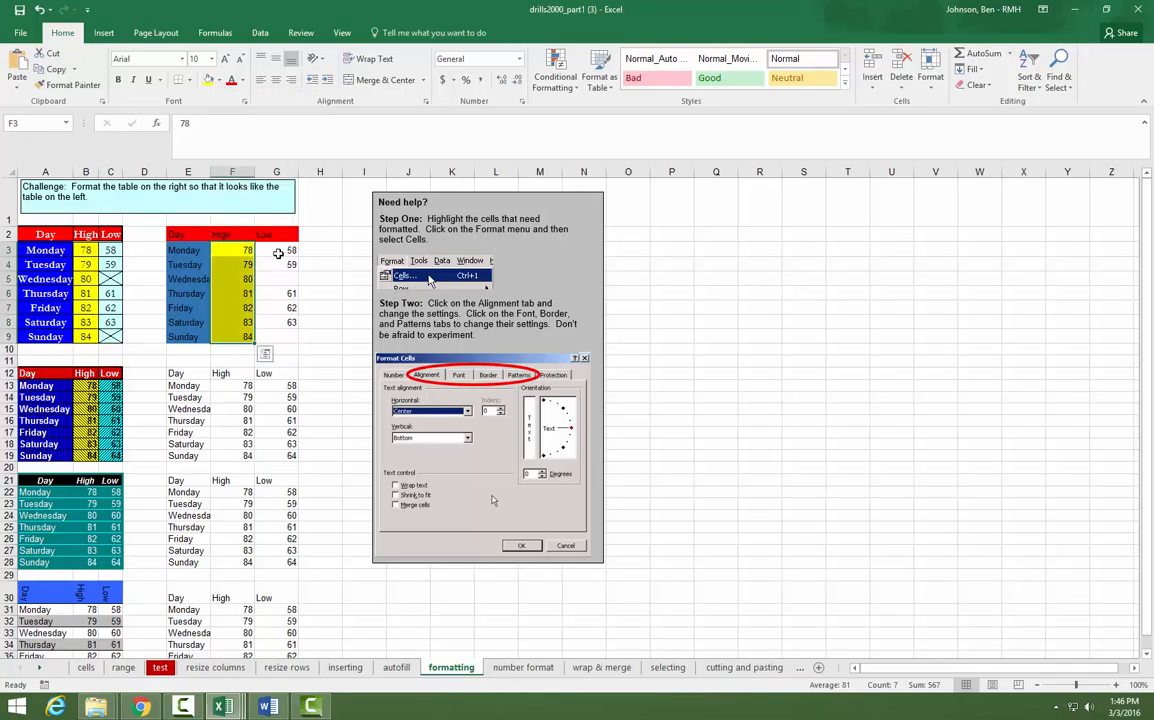
# Step: Fill the Low column cells G3:G9 with a light theme blue
pyautogui.moveTo(278, 253); pyautogui.dragTo(280, 336)
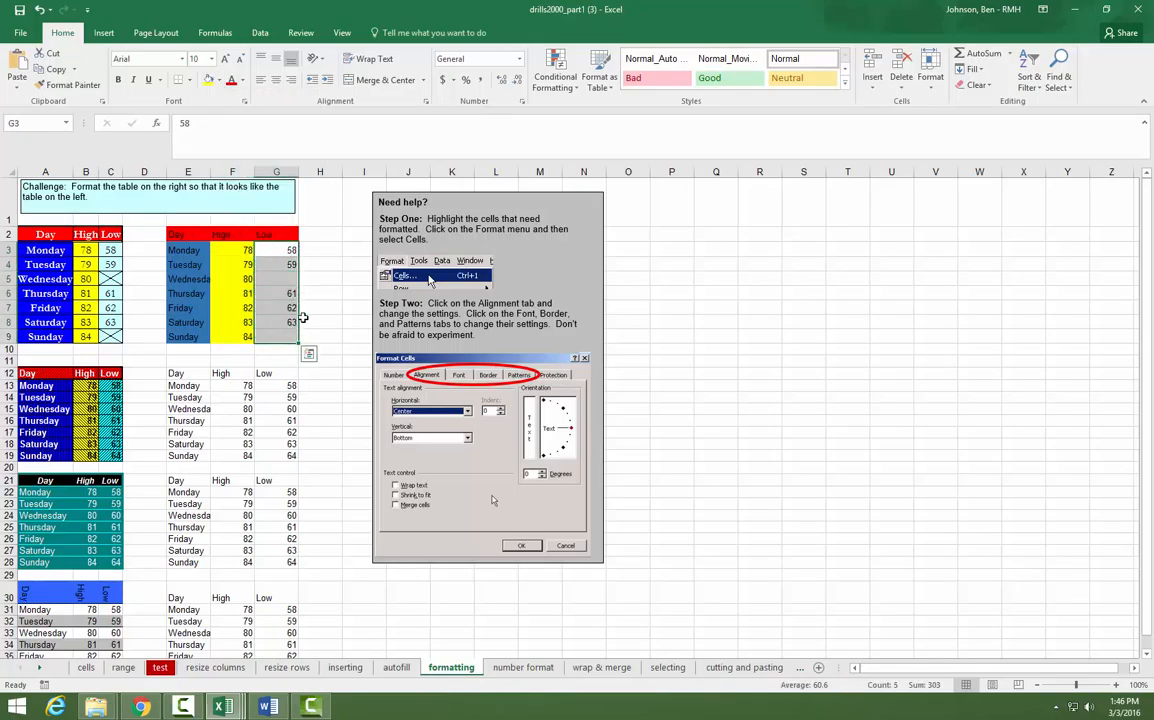
pyautogui.click(220, 81)
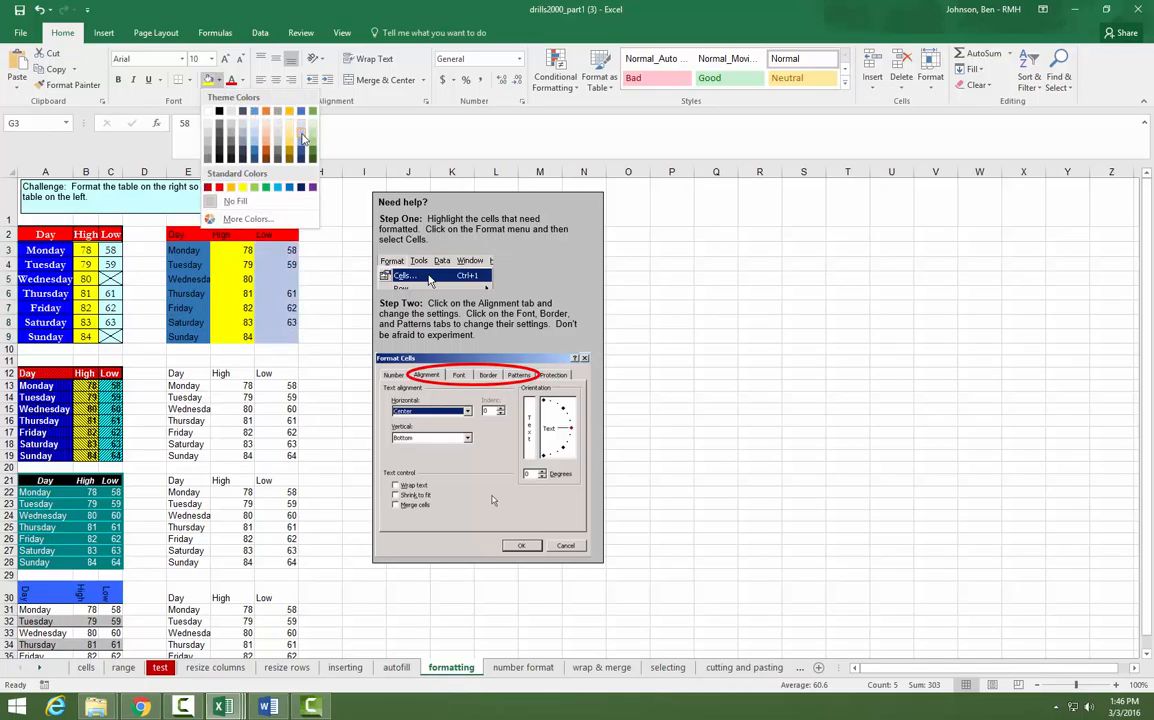
pyautogui.click(277, 121)
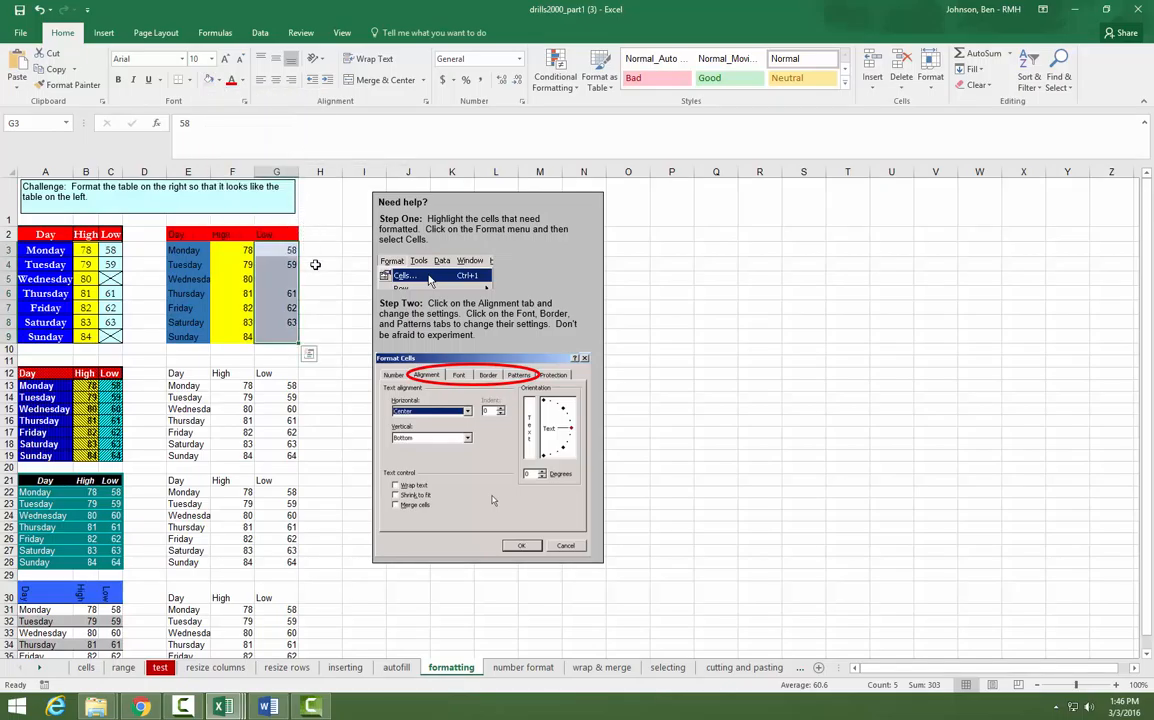
# Step: Apply all borders to the first practice table, E2:G9
pyautogui.moveTo(178, 234); pyautogui.dragTo(298, 338)
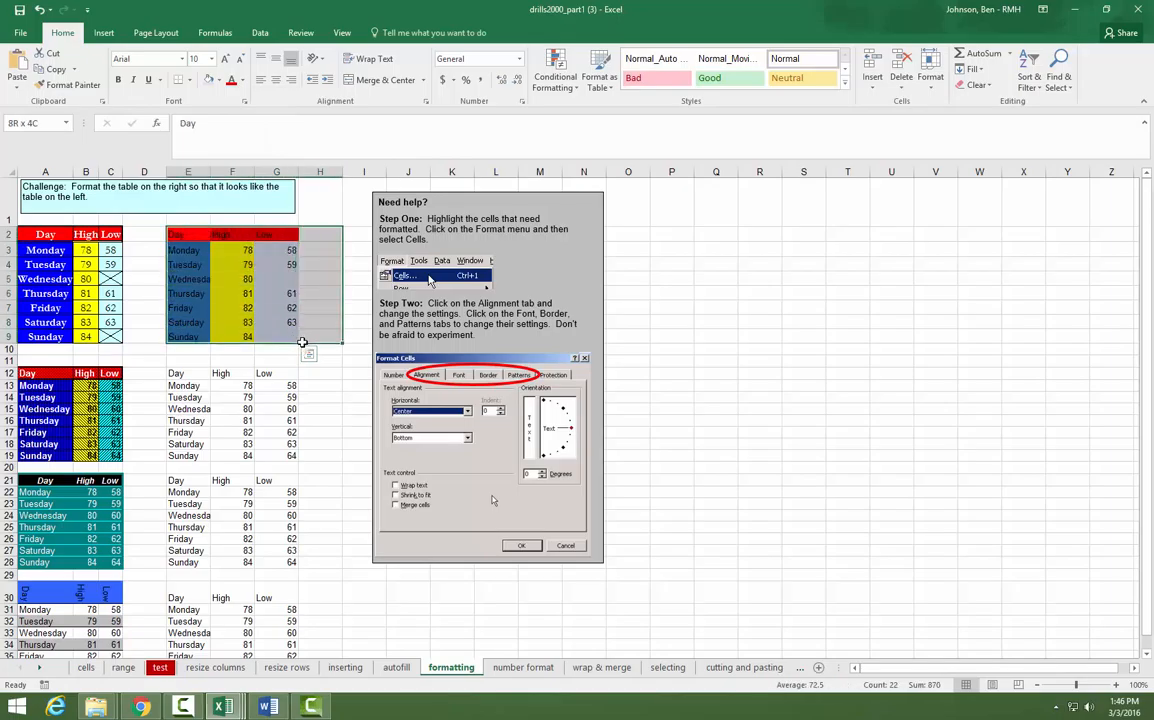
pyautogui.click(191, 82)
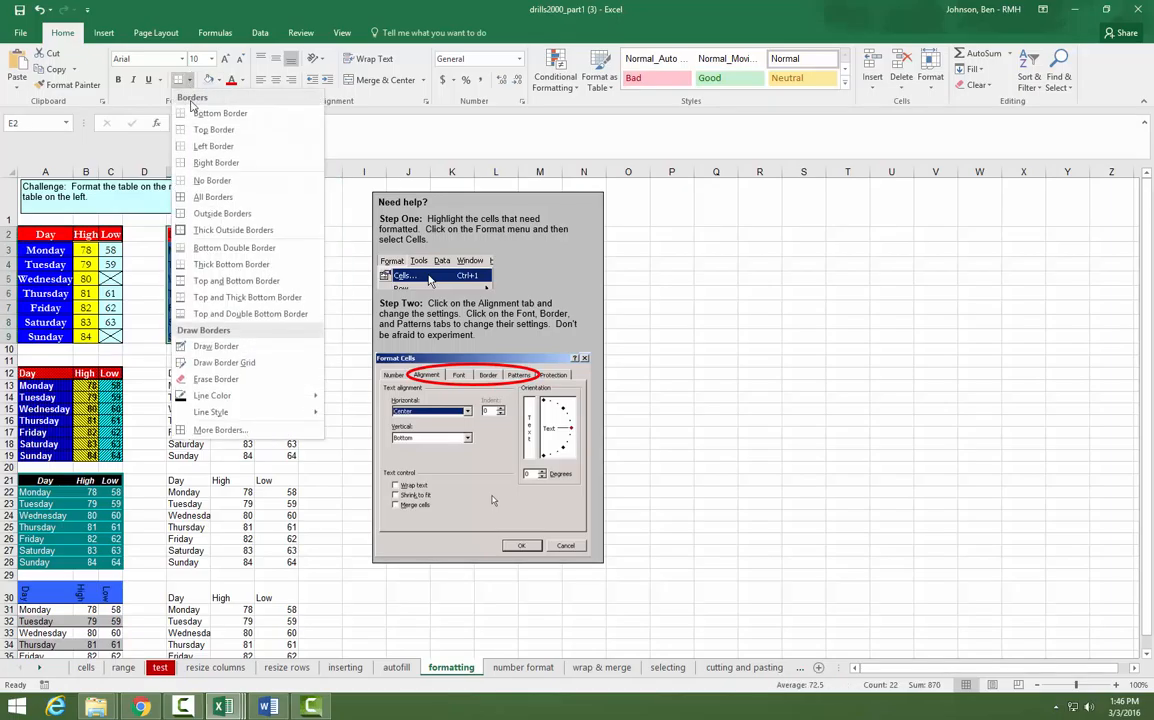
pyautogui.click(210, 204)
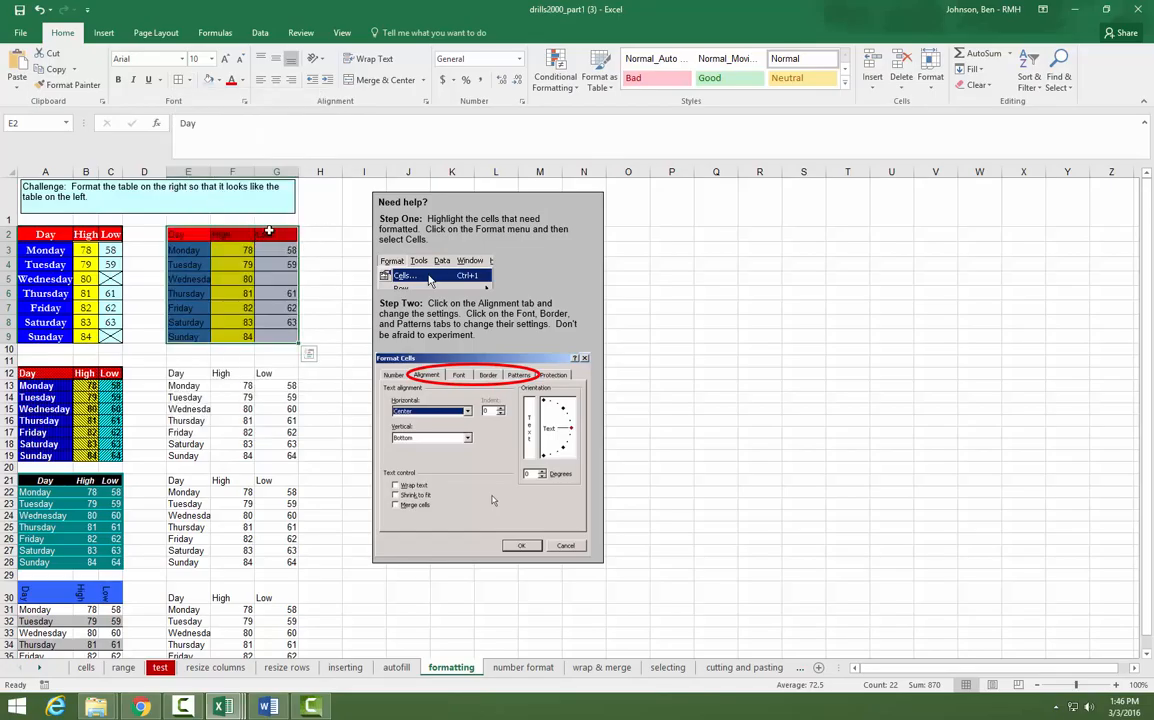
pyautogui.click(612, 90)
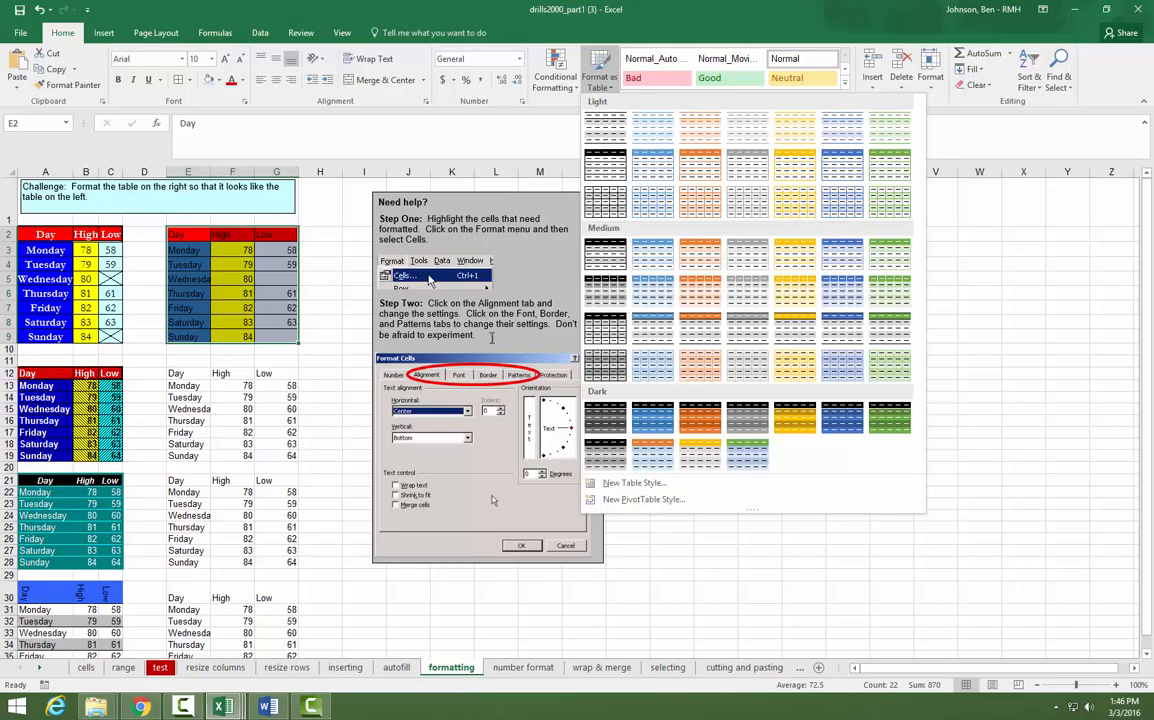
pyautogui.click(336, 287)
pyautogui.click(274, 279)
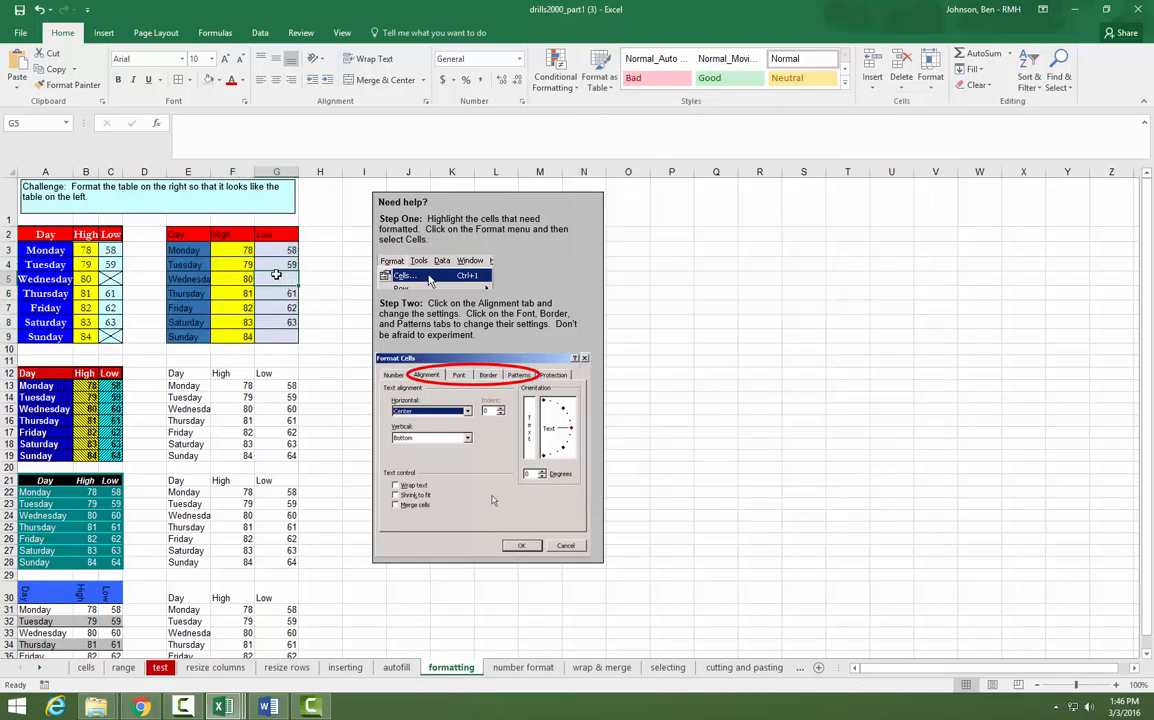
pyautogui.click(192, 80)
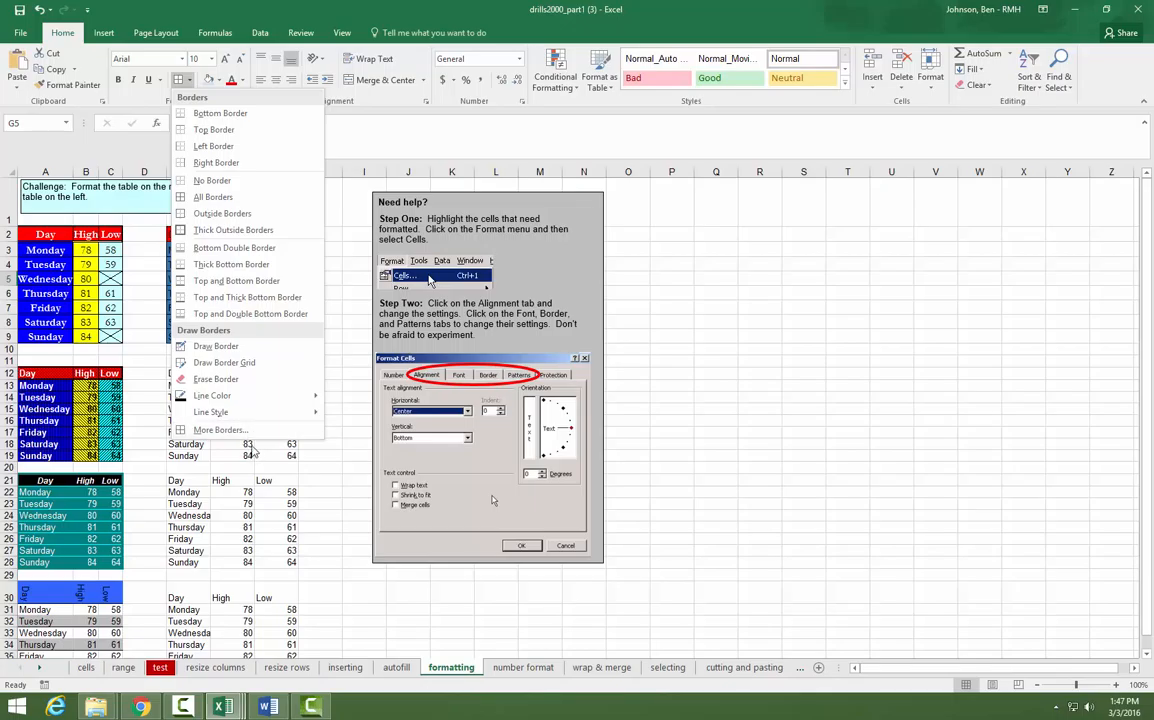
pyautogui.click(252, 457)
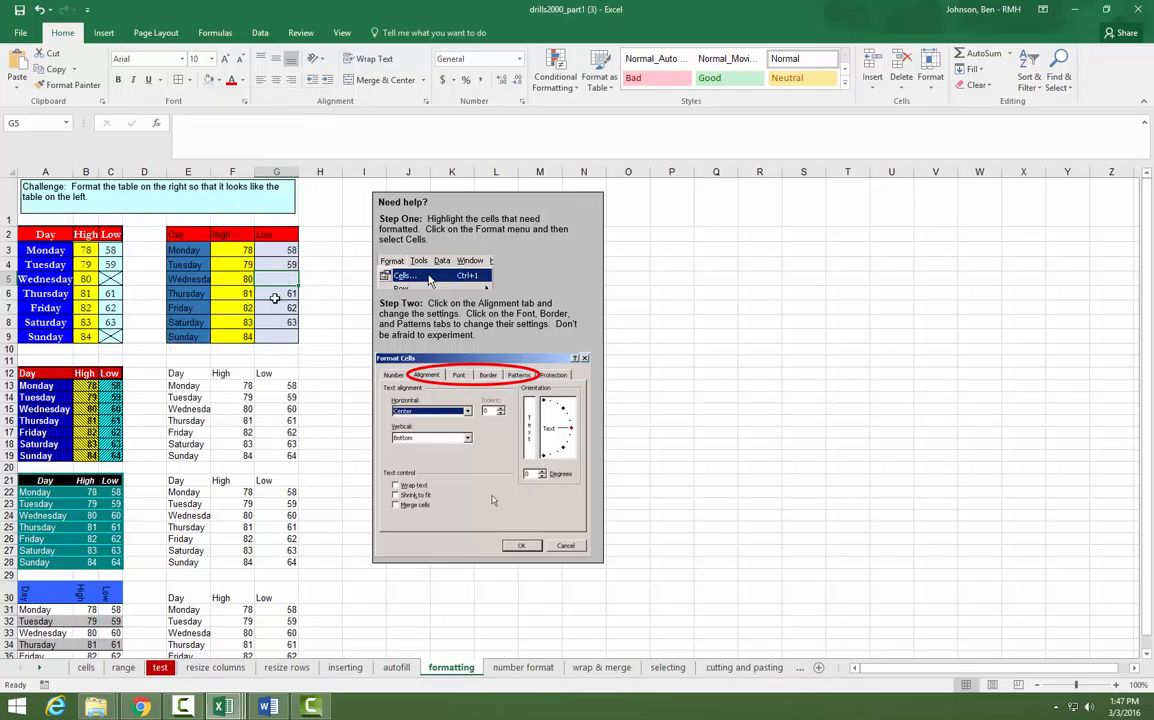
# Step: Cross out the empty Sunday Low cell G9 with both diagonal borders in a thick line style
pyautogui.click(269, 337)
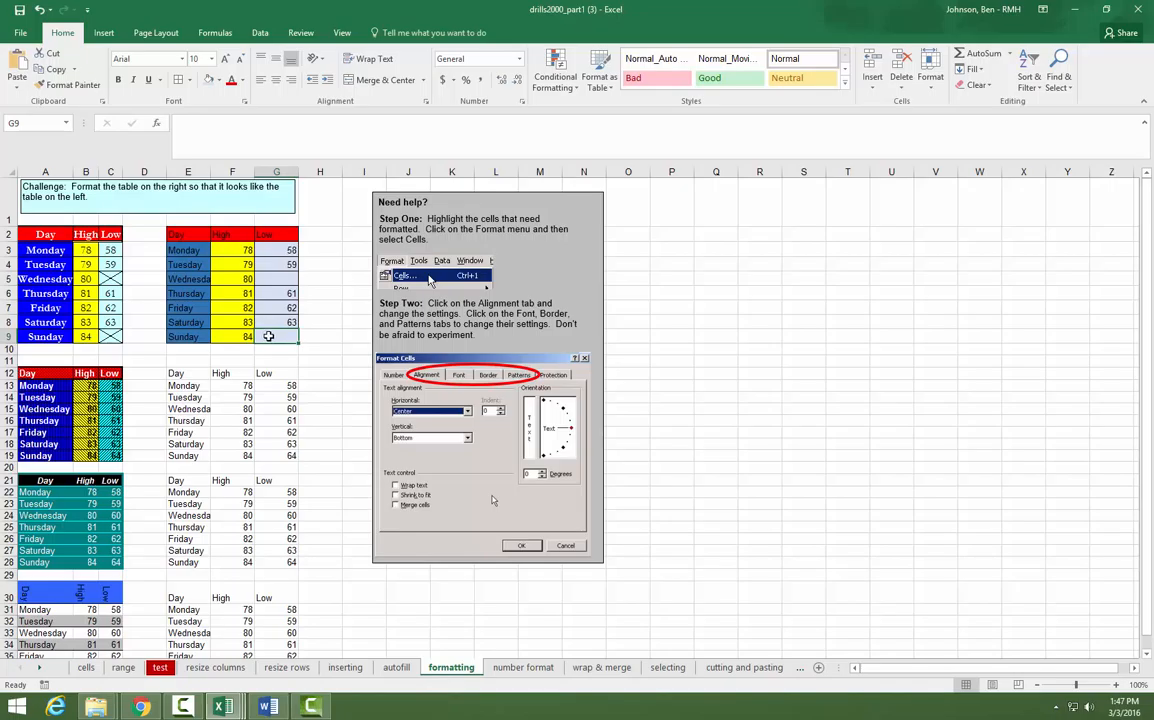
pyautogui.rightClick(270, 340)
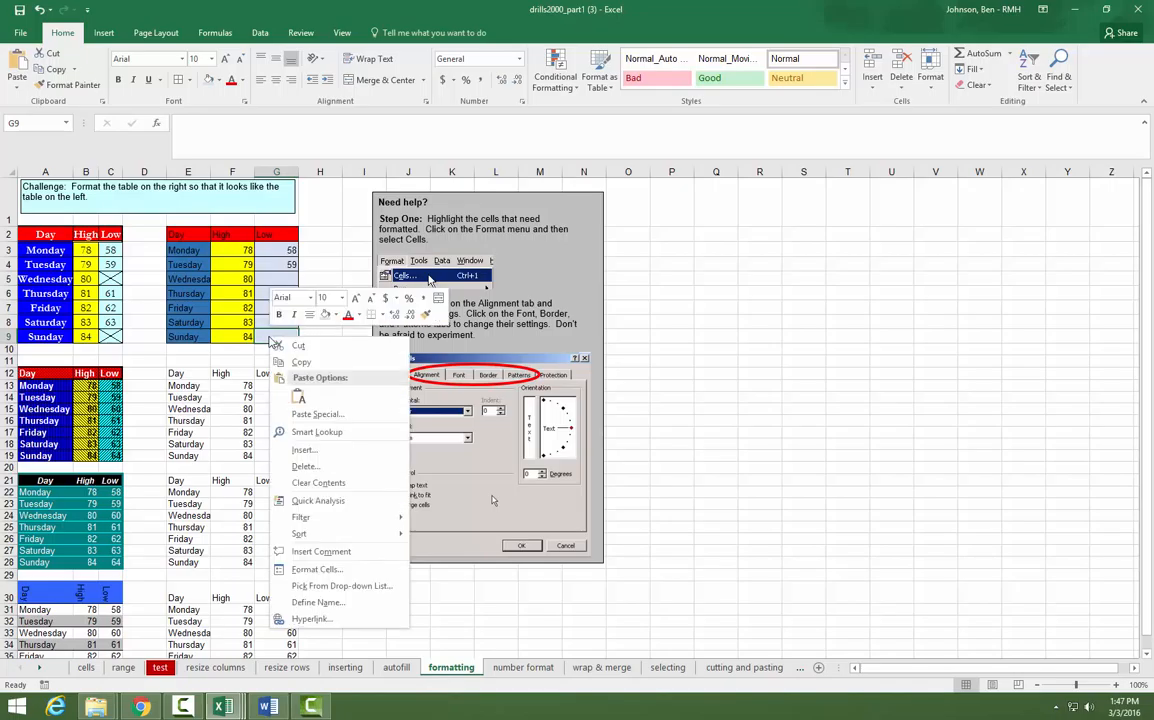
pyautogui.click(378, 314)
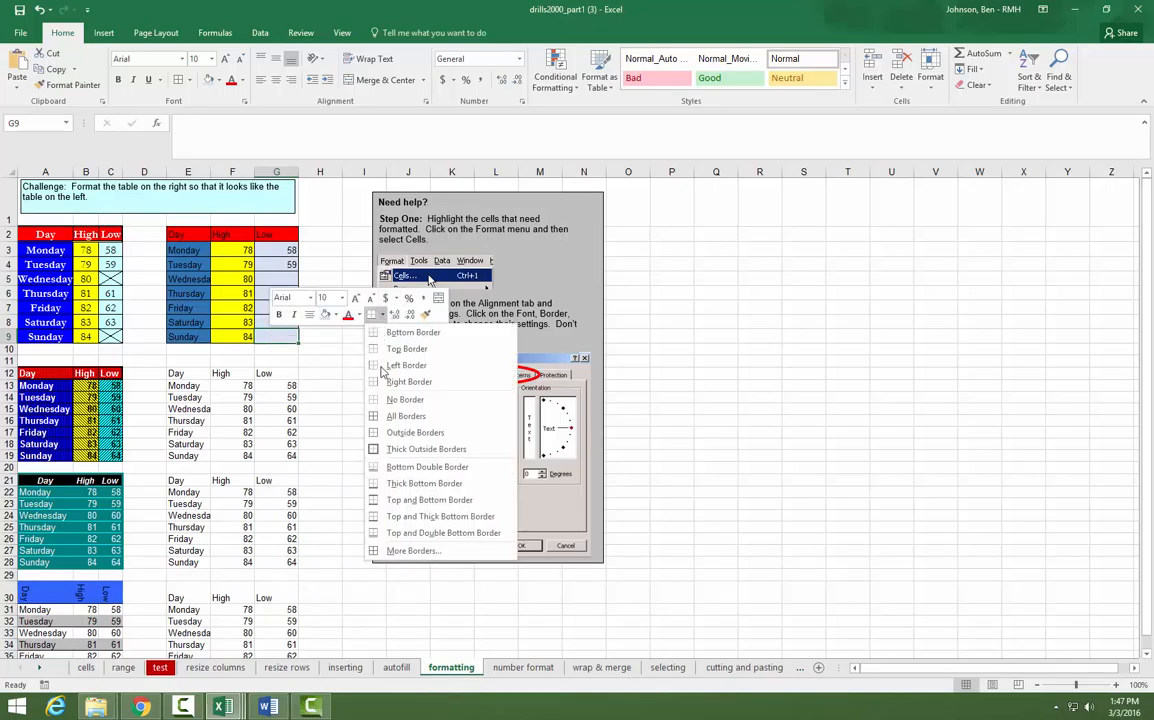
pyautogui.click(401, 551)
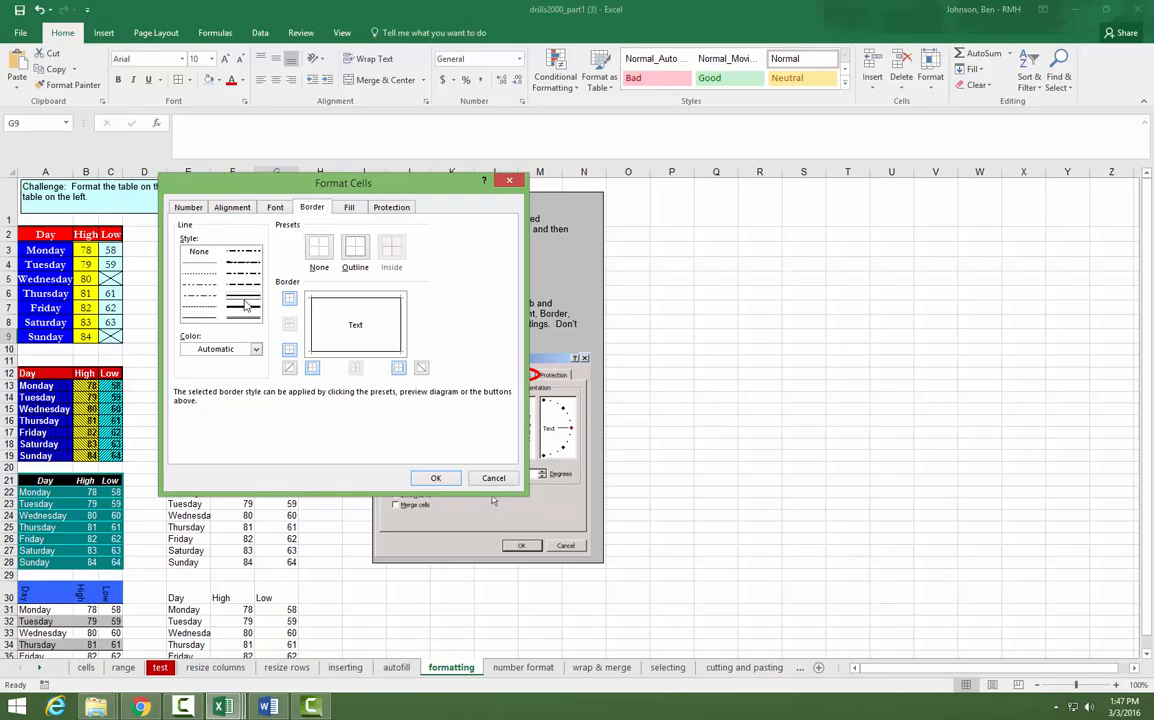
pyautogui.click(289, 369)
pyautogui.click(421, 368)
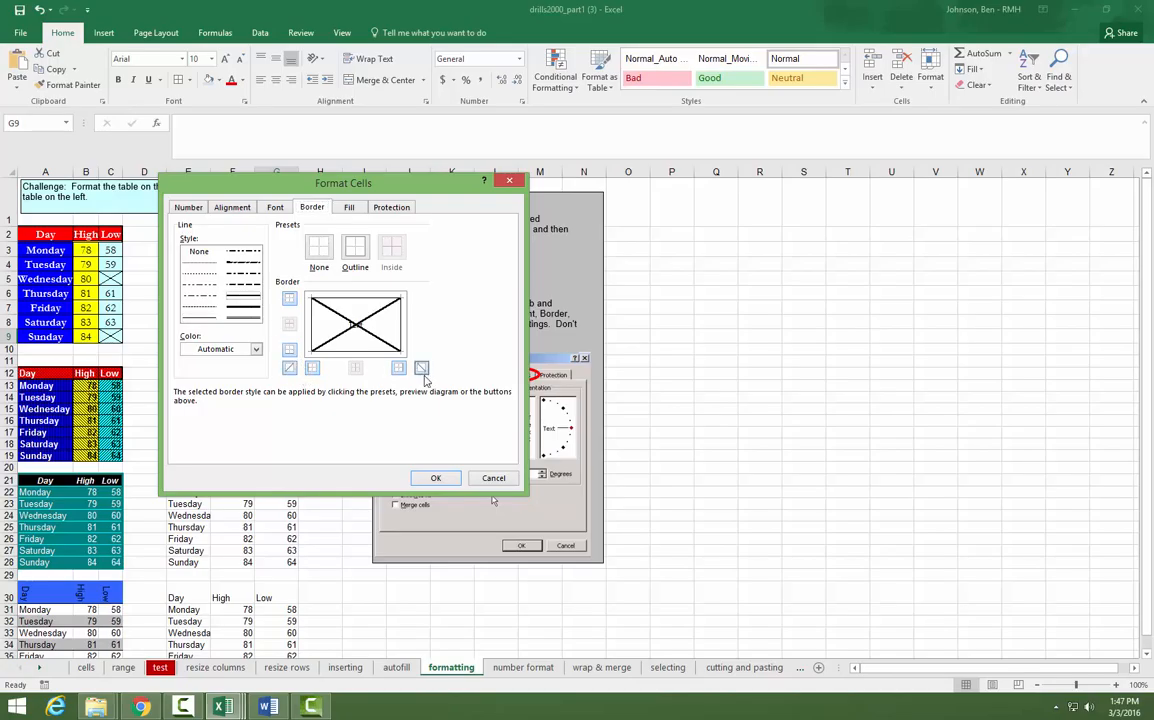
pyautogui.click(436, 478)
pyautogui.click(310, 349)
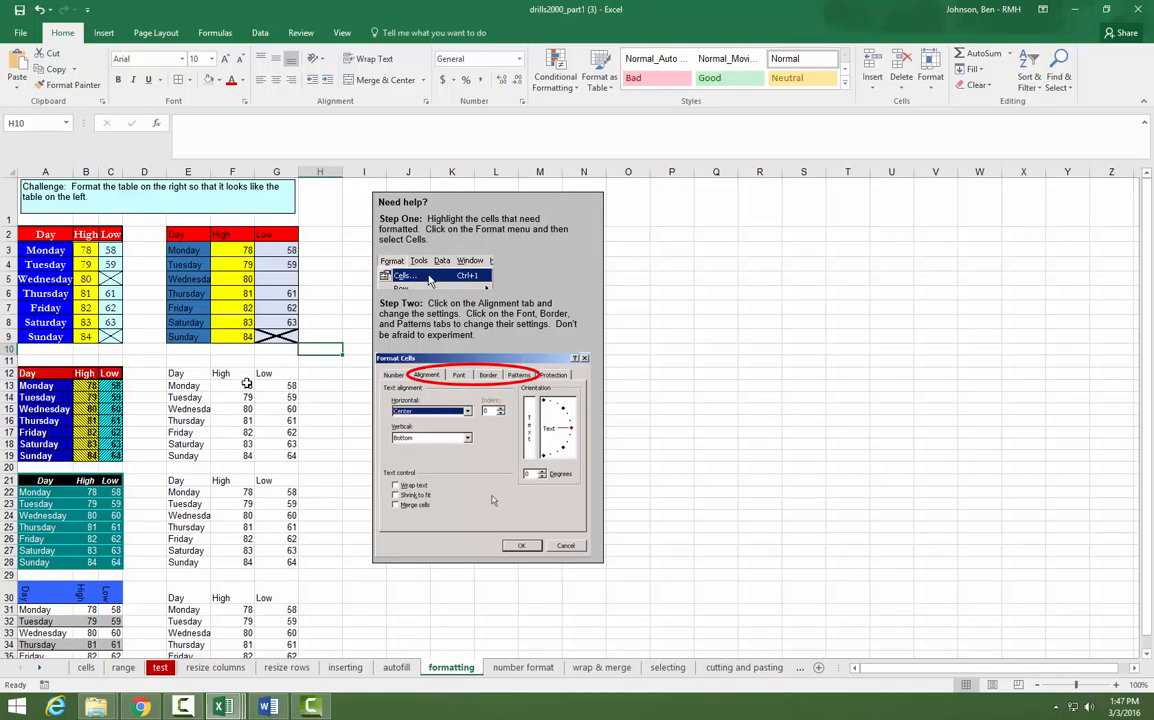
# Step: Format E30:G37 as a table with headers, using a black-and-grey Medium table style
pyautogui.scroll(-1, 240, 370)
pyautogui.scroll(-1, 246, 378)
pyautogui.moveTo(180, 476); pyautogui.dragTo(272, 556)
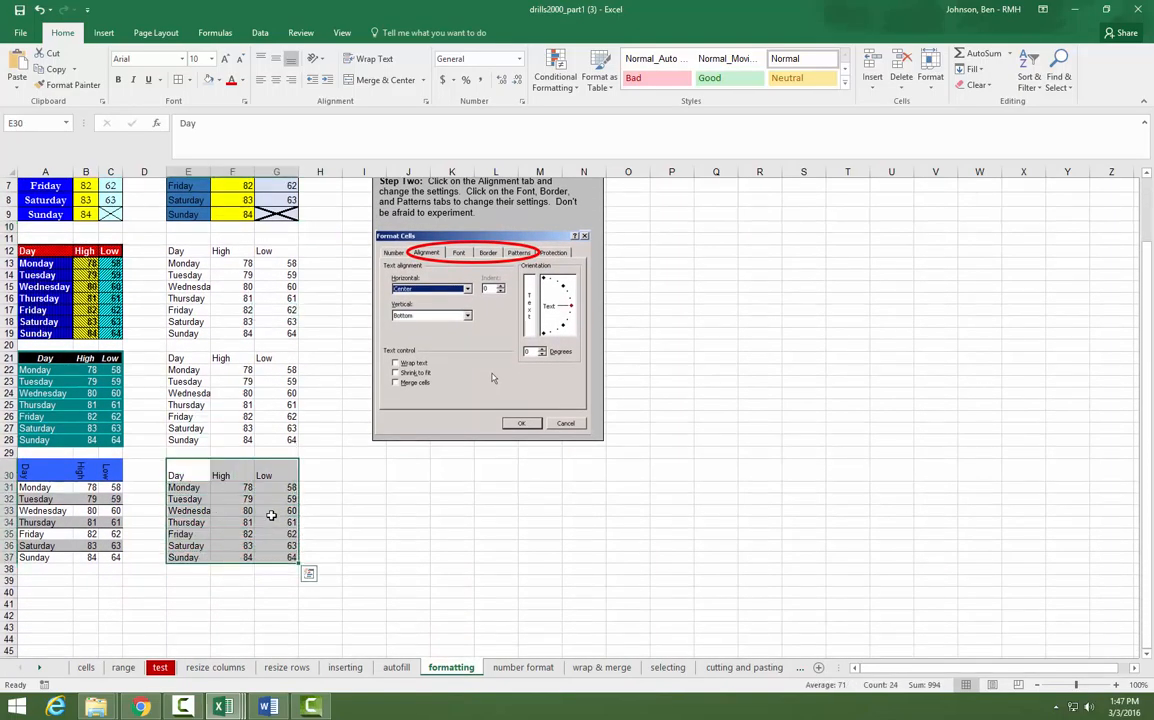
pyautogui.click(600, 75)
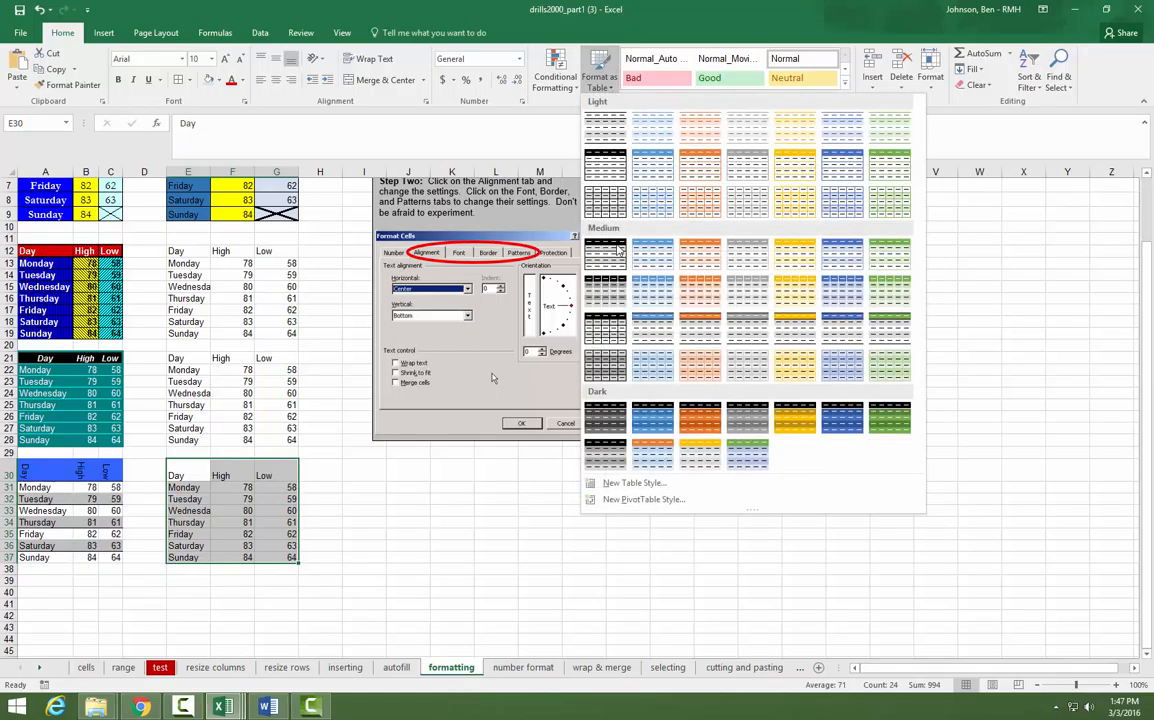
pyautogui.click(603, 330)
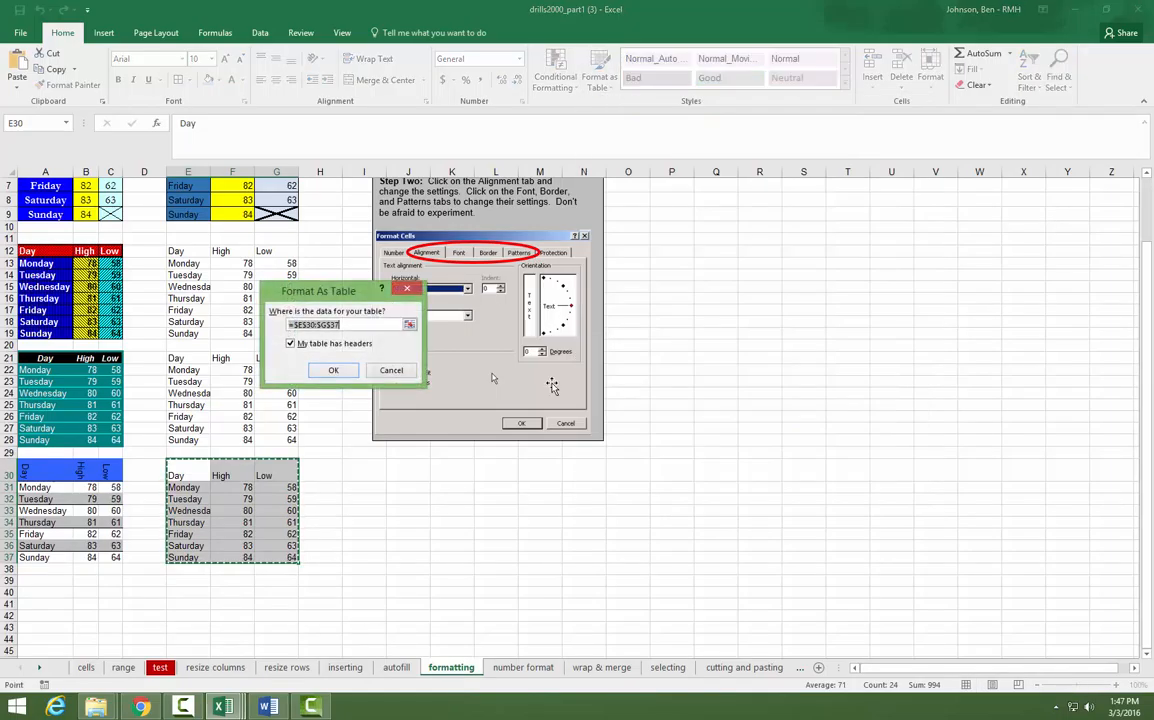
pyautogui.click(334, 370)
pyautogui.click(321, 468)
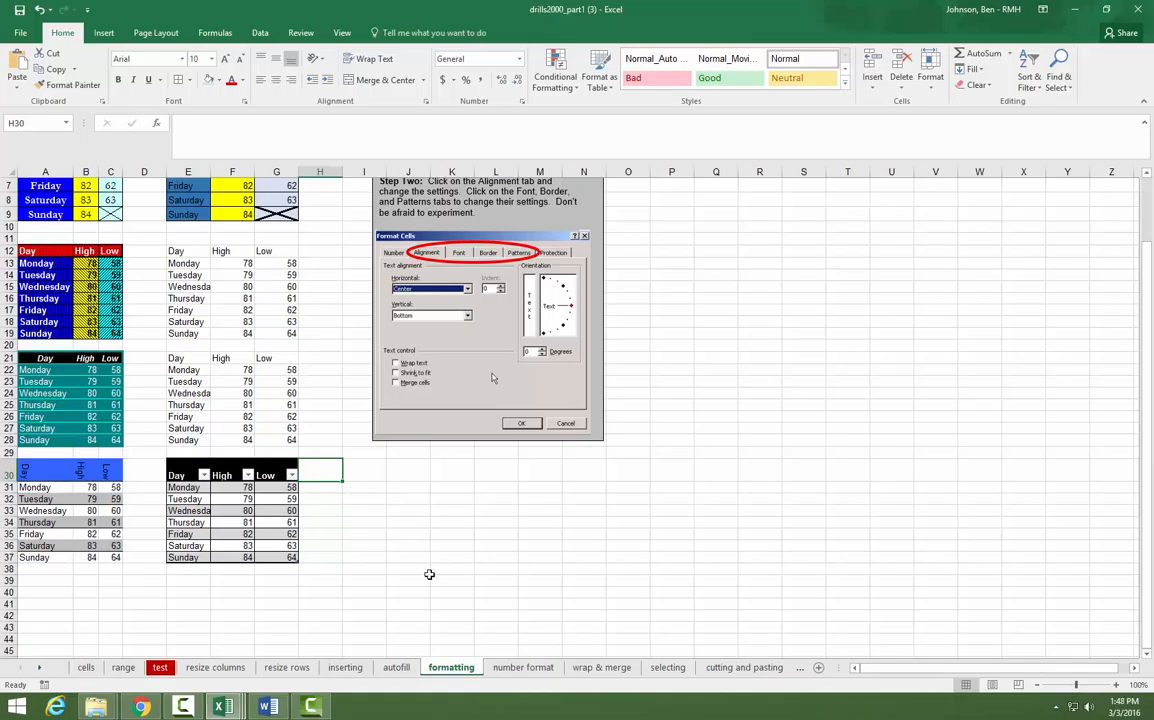
# Step: On the number format worksheet, apply the percent style to C5:C8
pyautogui.hotkey('ctrl', 'pagedown')
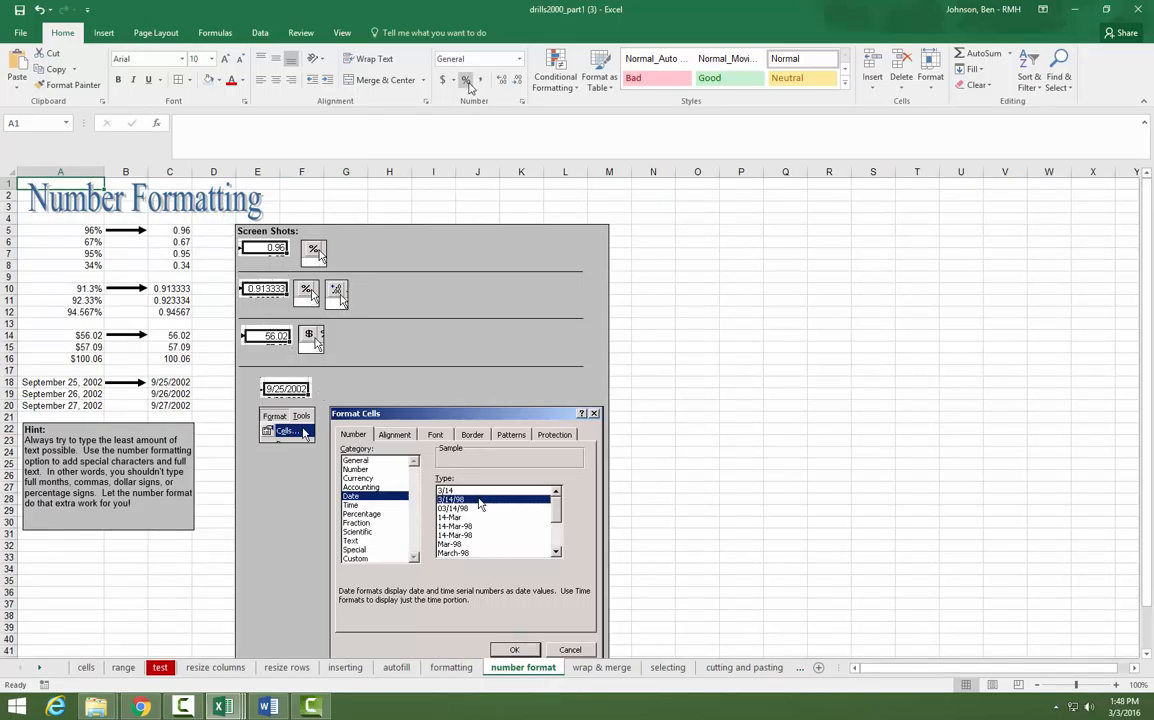
pyautogui.click(178, 230)
pyautogui.moveTo(178, 230); pyautogui.dragTo(180, 265)
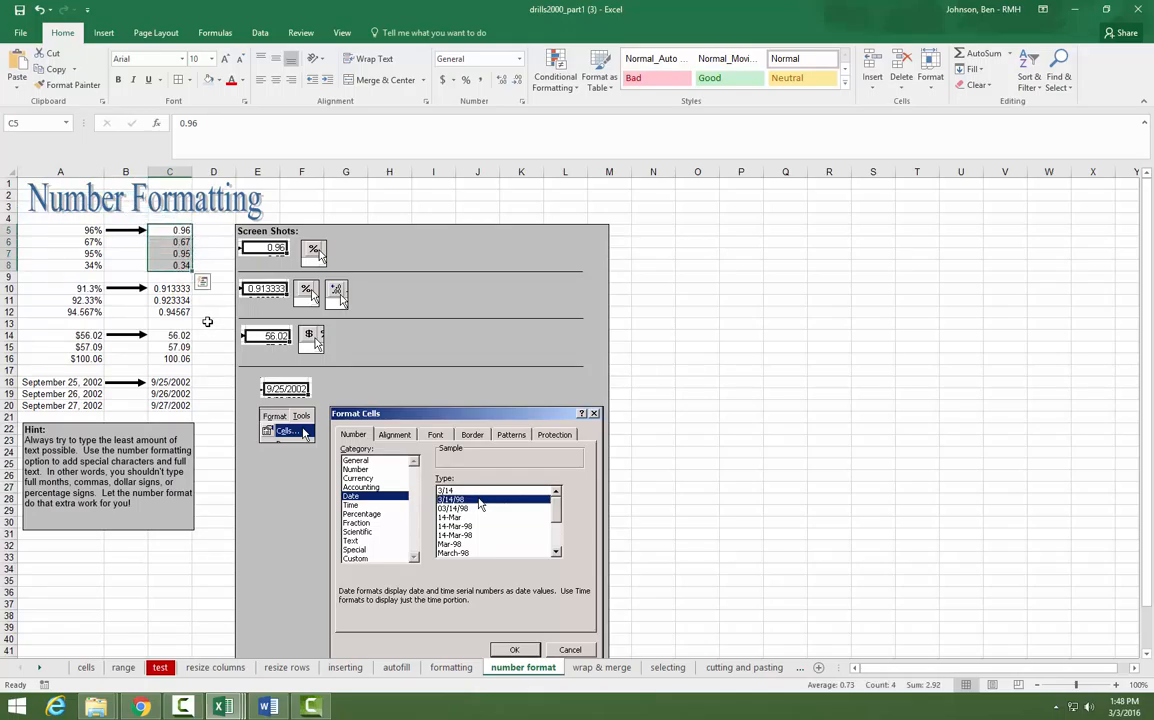
pyautogui.click(466, 80)
pyautogui.click(176, 323)
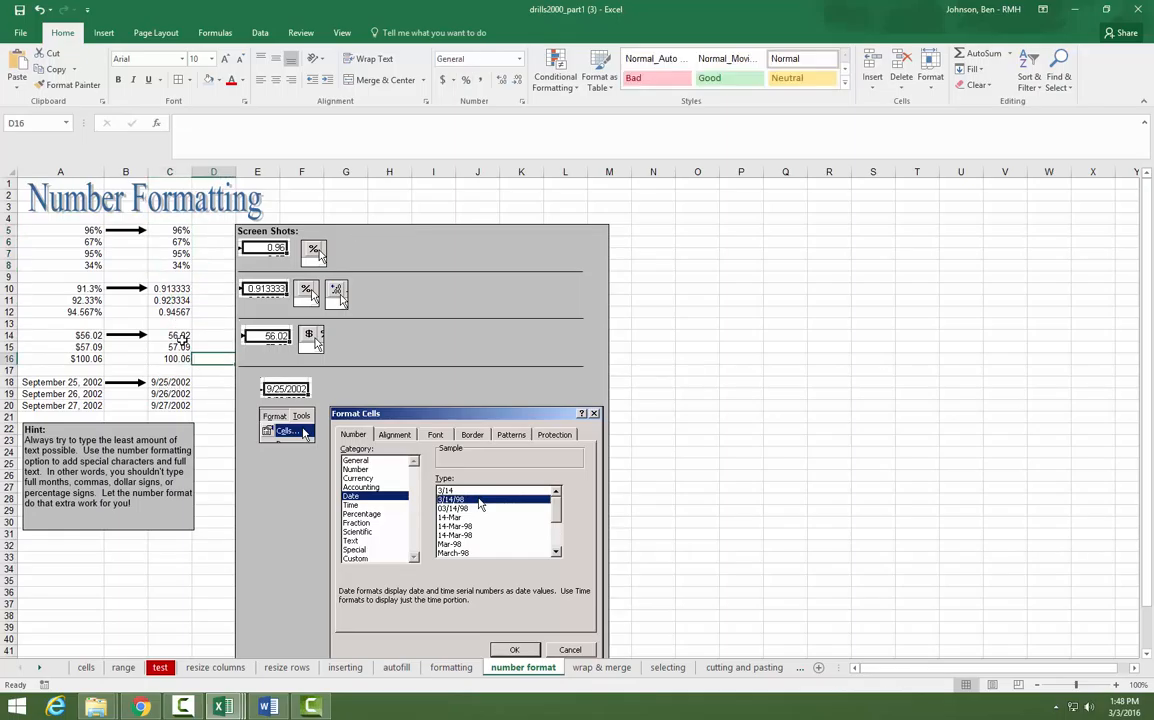
# Step: Format C10:C12 as percentages, with one decimal place in C10, two in C11 and three in C12
pyautogui.moveTo(172, 288); pyautogui.dragTo(178, 314)
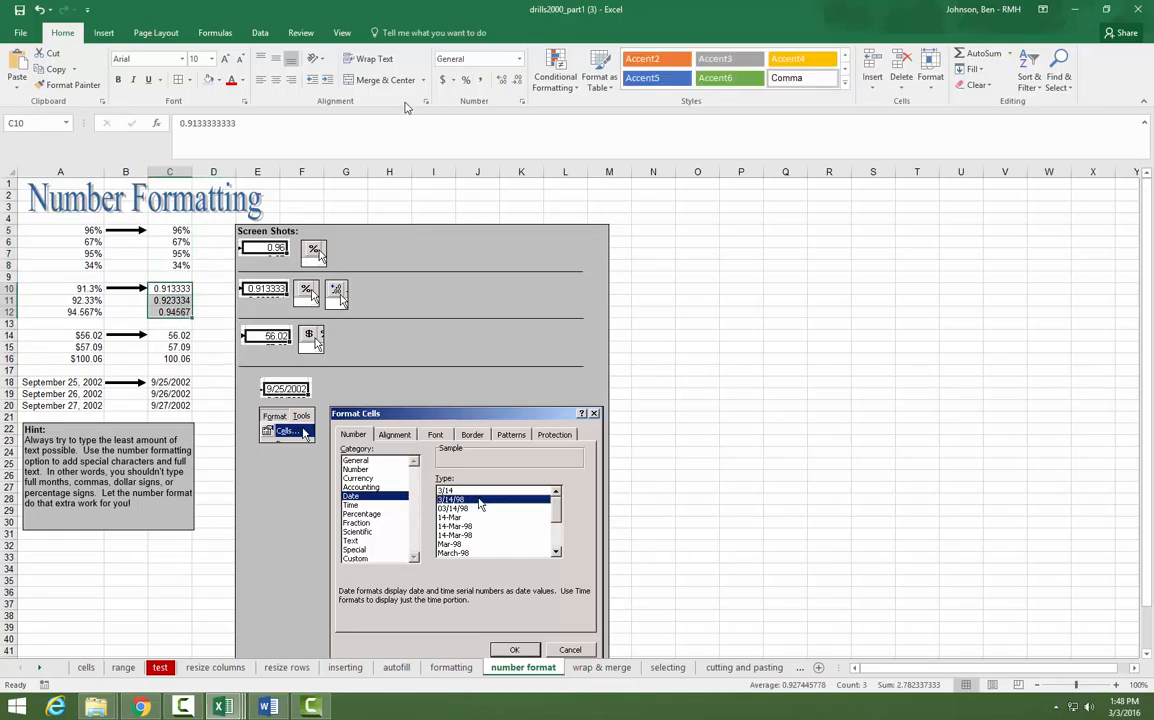
pyautogui.click(466, 80)
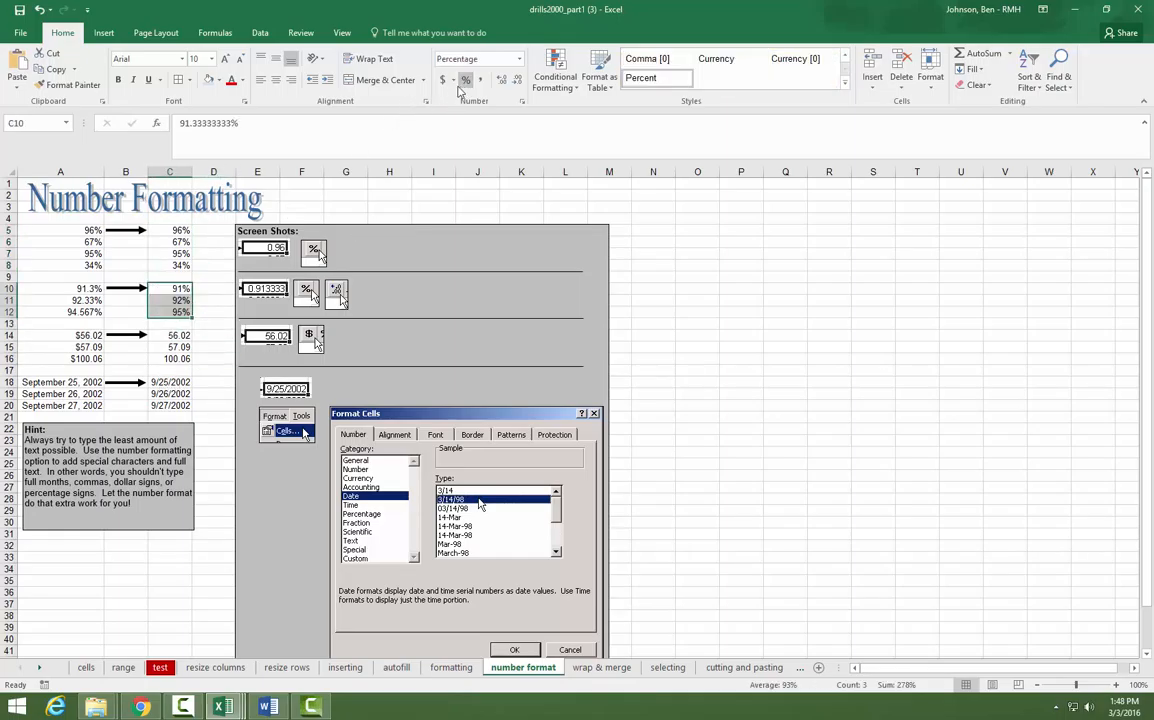
pyautogui.click(166, 287)
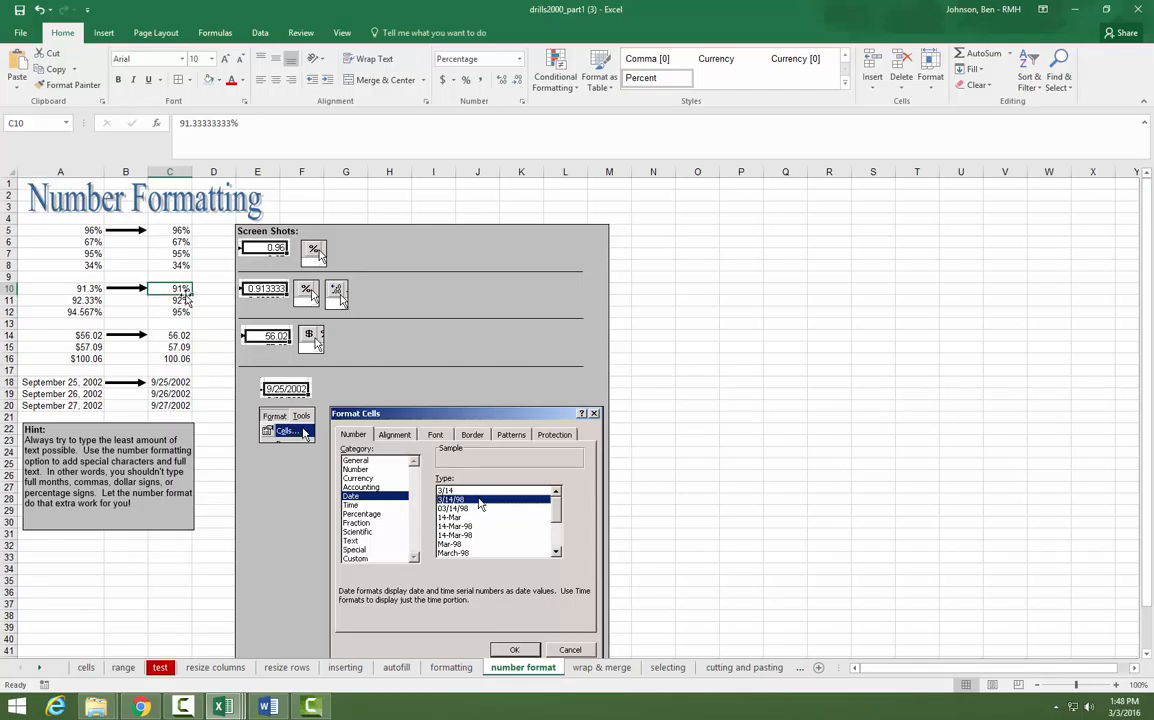
pyautogui.click(503, 80)
pyautogui.click(175, 300)
pyautogui.click(503, 80)
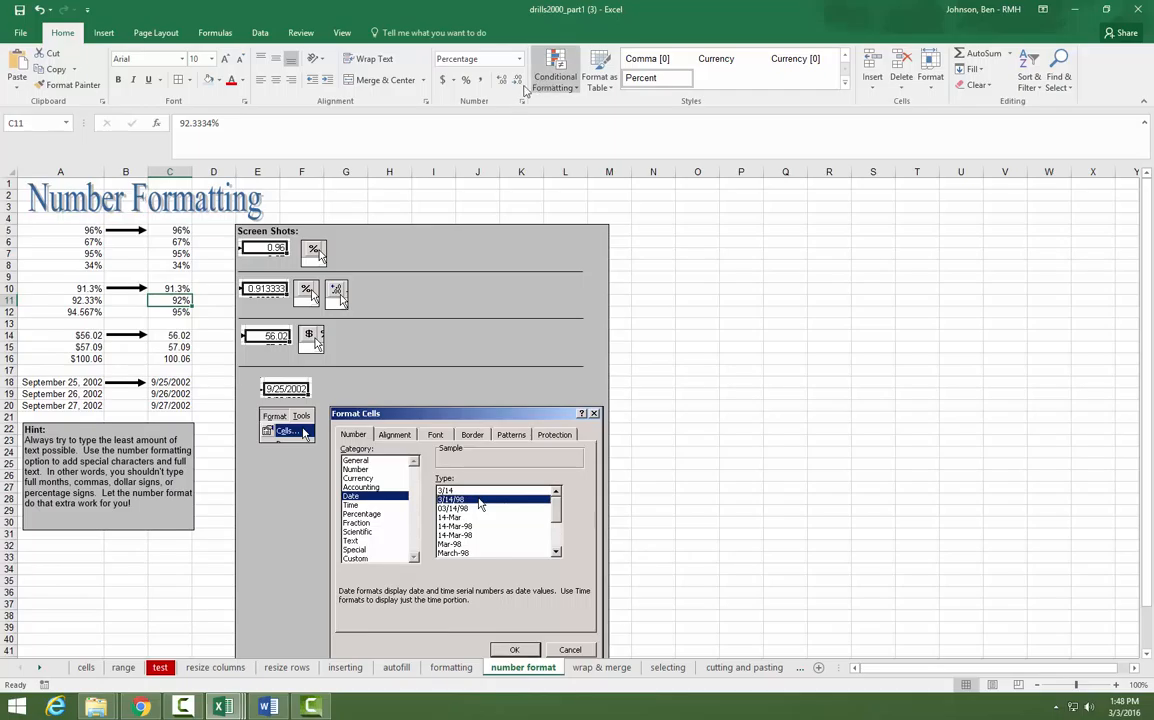
pyautogui.click(503, 80)
pyautogui.click(172, 311)
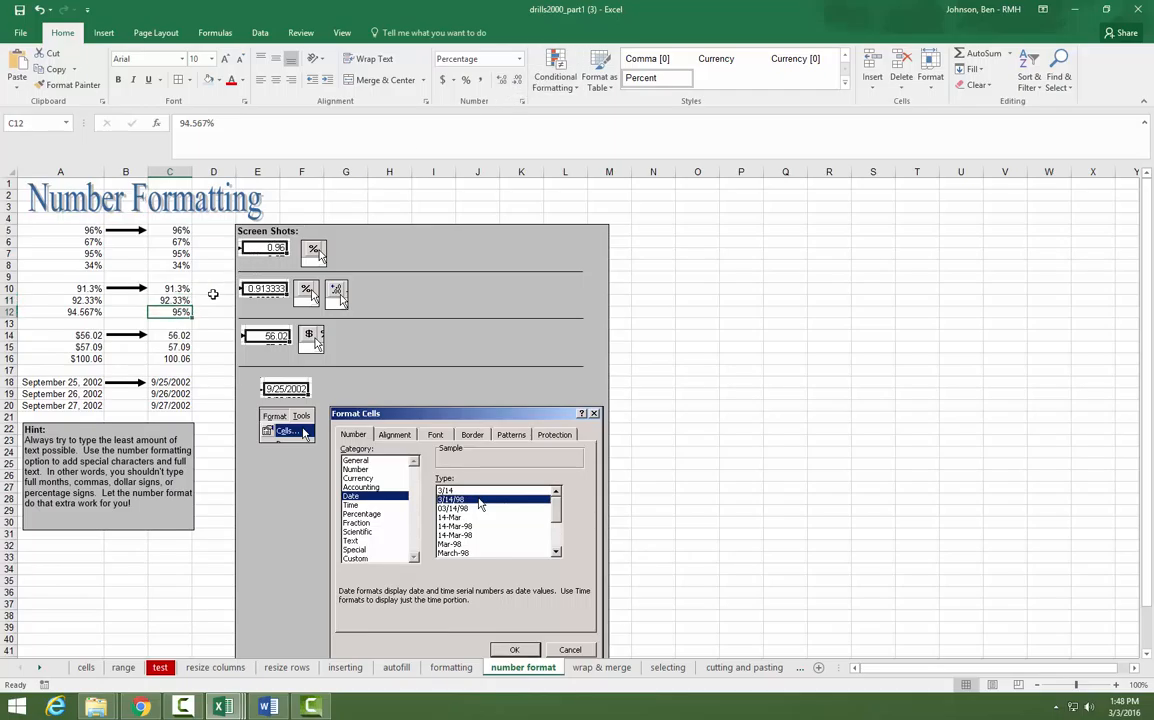
pyautogui.click(504, 82)
pyautogui.click(503, 80)
pyautogui.click(503, 80)
pyautogui.click(208, 344)
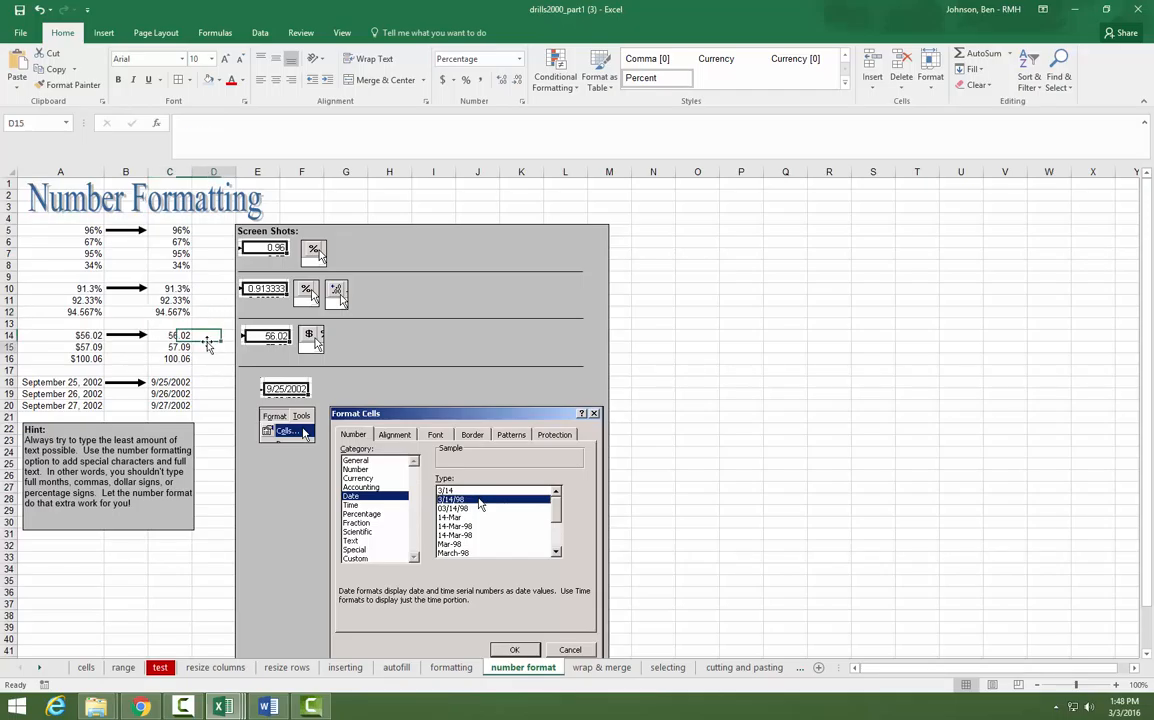
# Step: Apply the dollar accounting format to the amounts in C14:C16
pyautogui.click(174, 336)
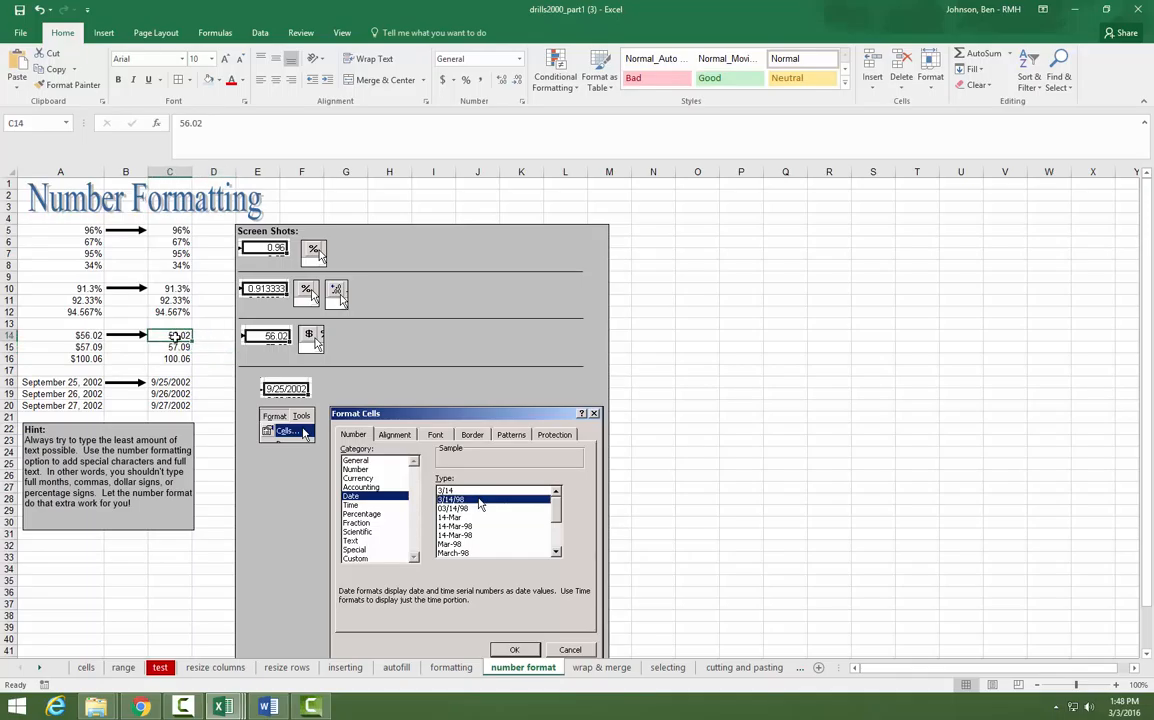
pyautogui.moveTo(174, 336); pyautogui.dragTo(174, 358)
pyautogui.click(442, 80)
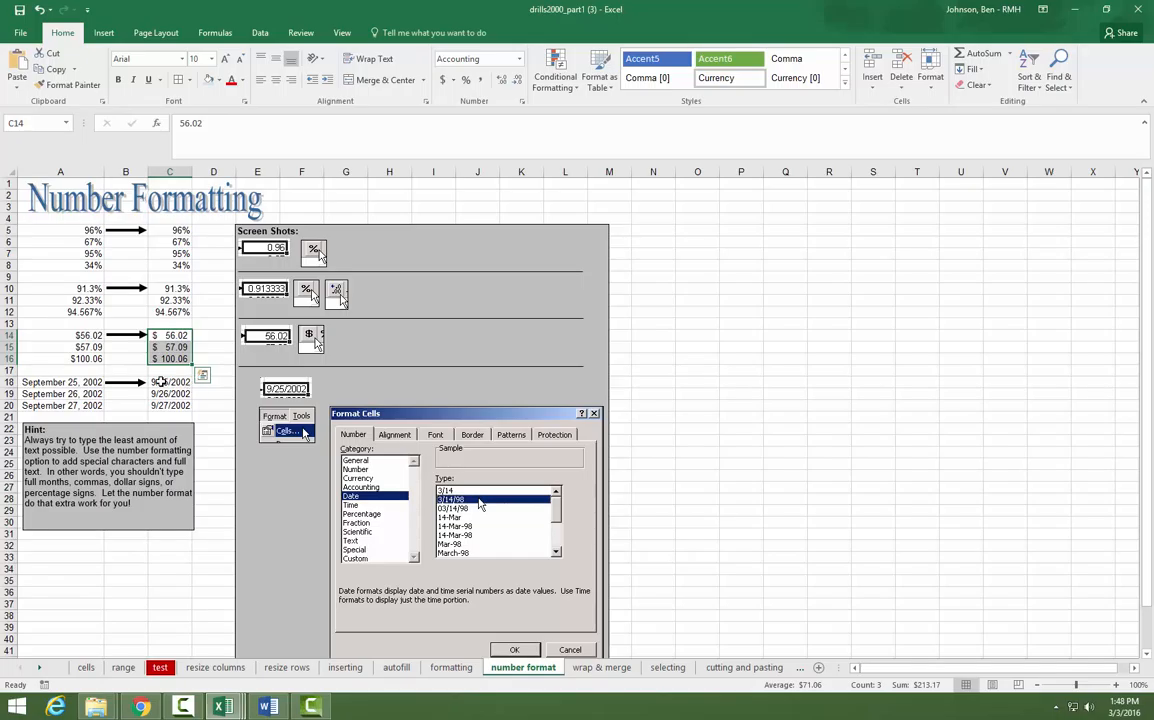
# Step: Apply the Long Date format to C18:C20, and go to the wrap & merge worksheet
pyautogui.moveTo(170, 382); pyautogui.dragTo(172, 405)
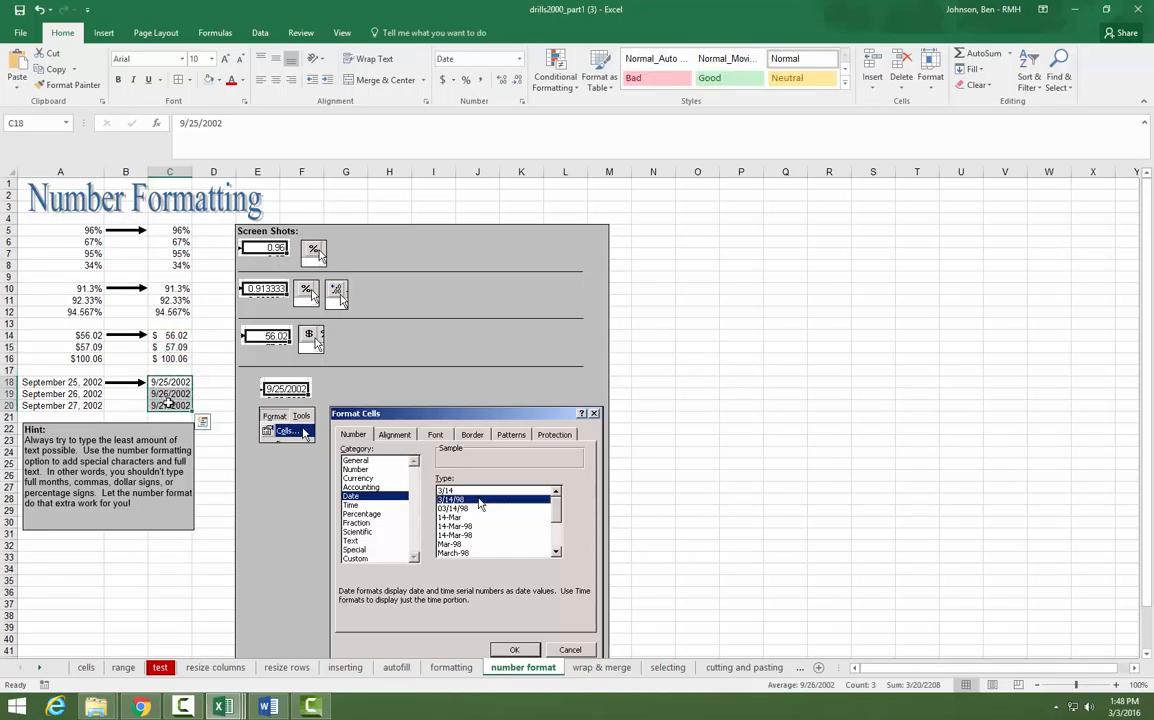
pyautogui.click(519, 59)
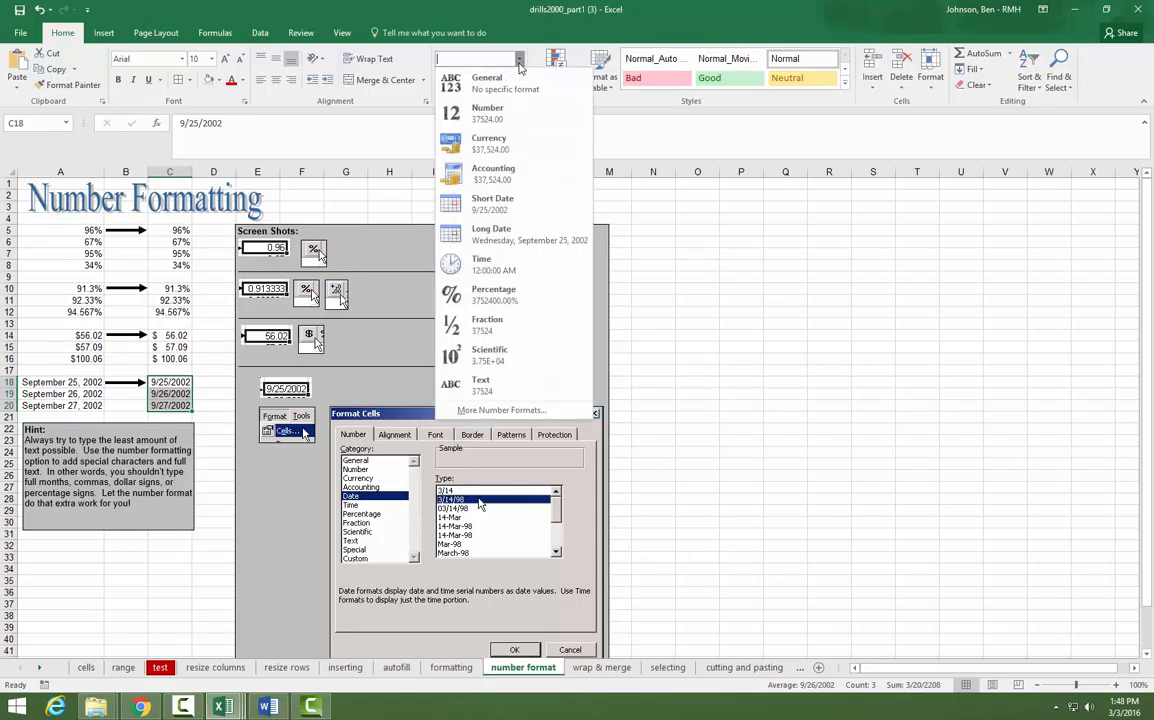
pyautogui.click(524, 240)
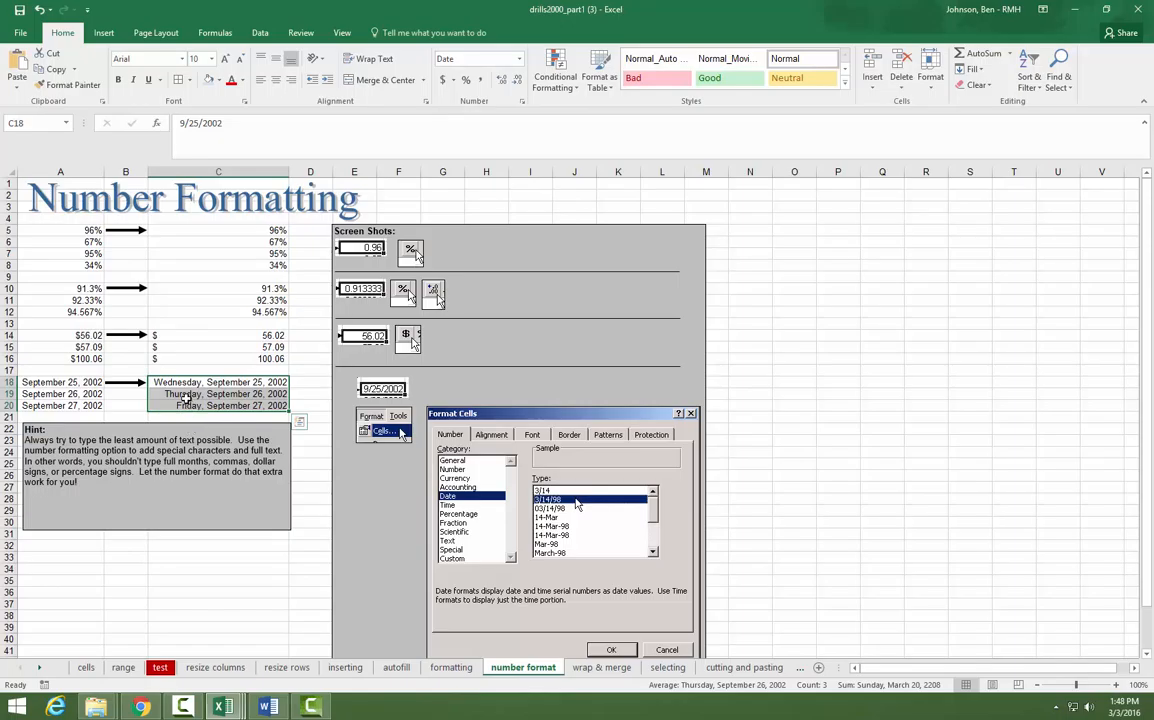
pyautogui.click(600, 668)
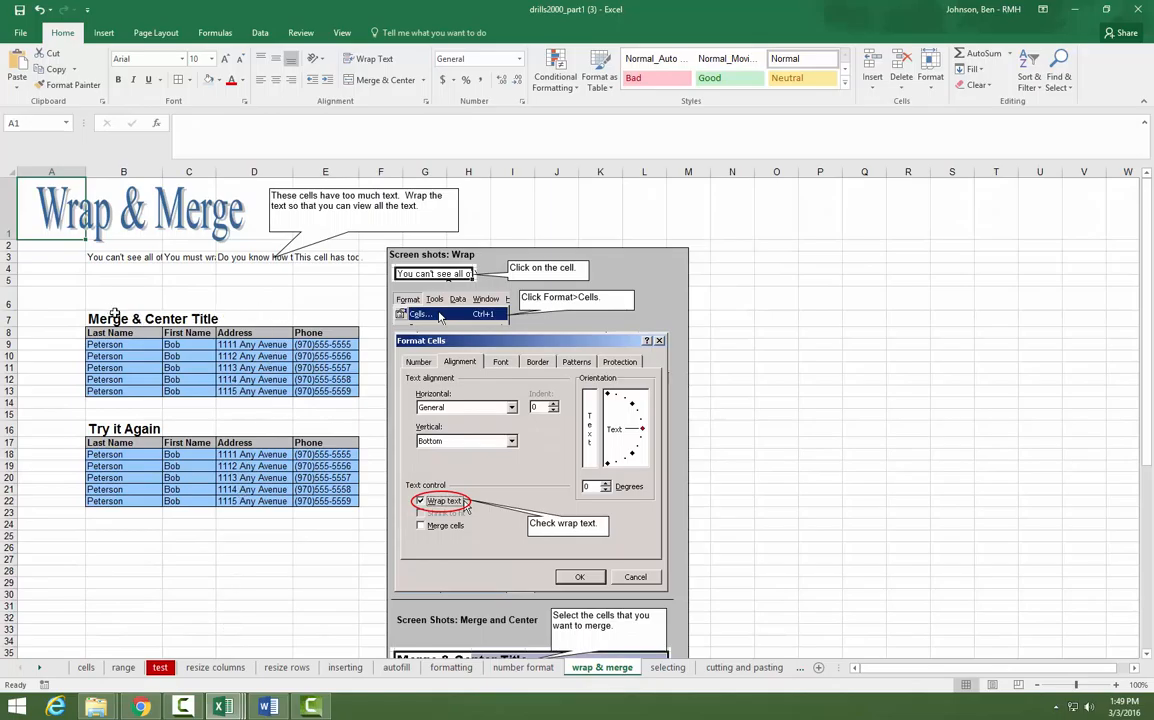
# Step: Wrap the text in B3:E3 on the wrap & merge worksheet
pyautogui.click(118, 257)
pyautogui.moveTo(168, 257); pyautogui.dragTo(340, 257)
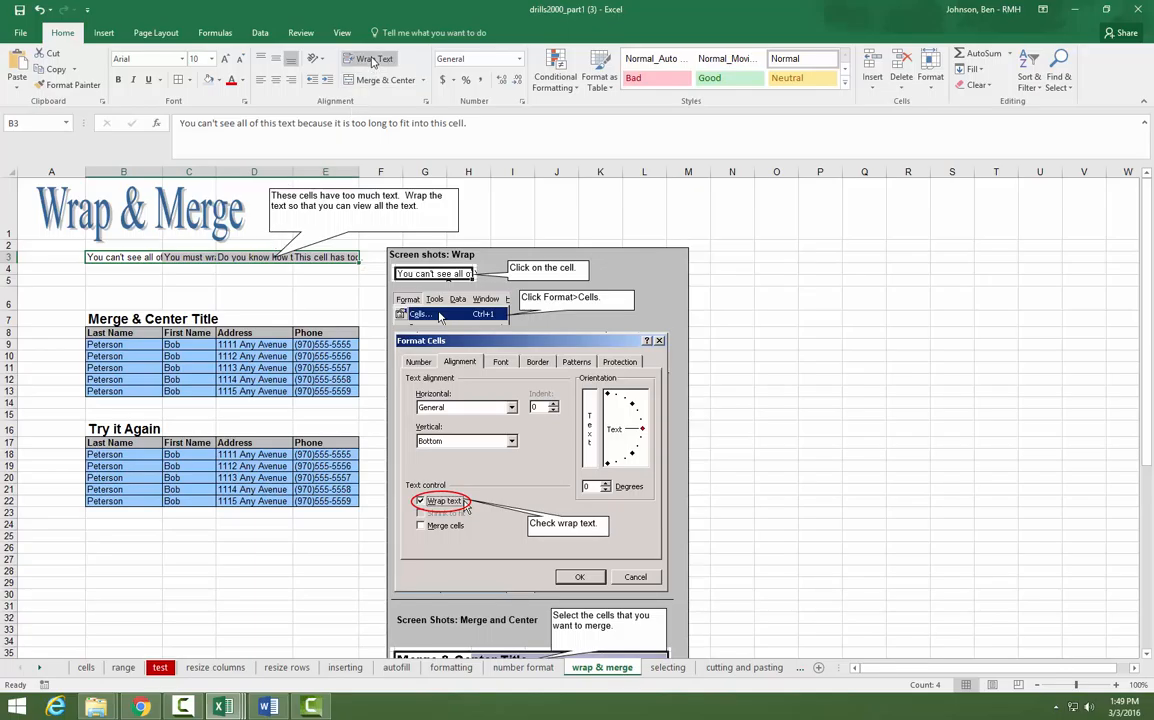
pyautogui.click(338, 58)
pyautogui.click(232, 358)
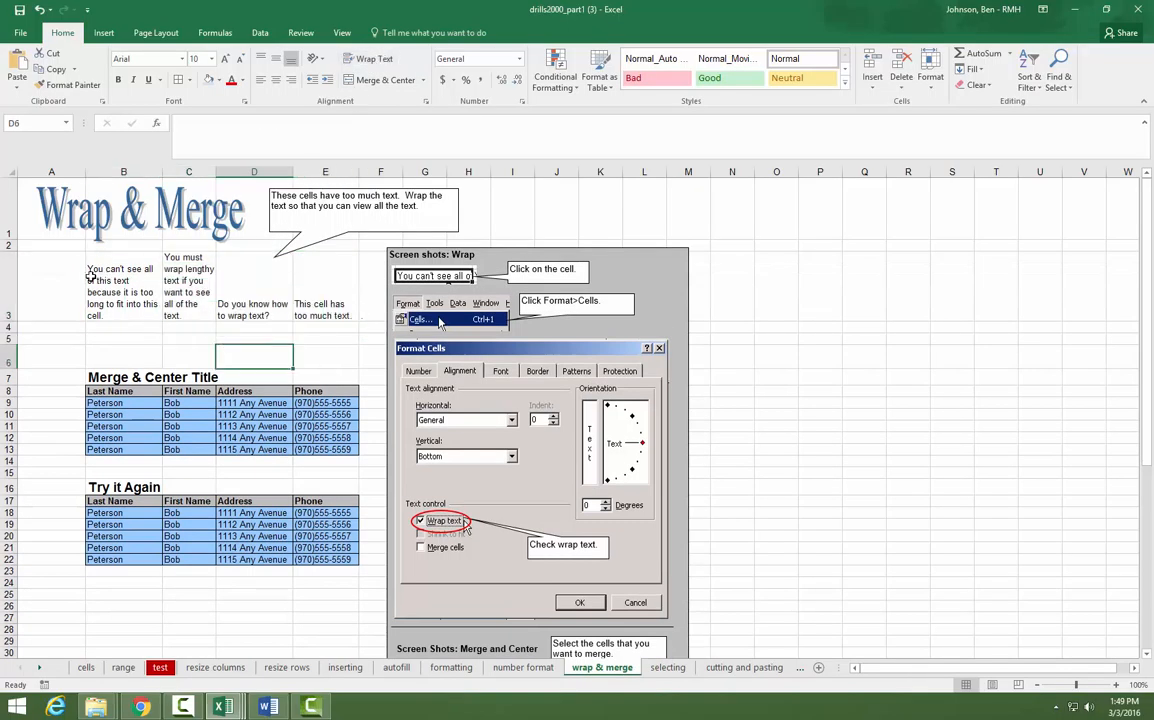
pyautogui.moveTo(110, 256); pyautogui.dragTo(333, 299)
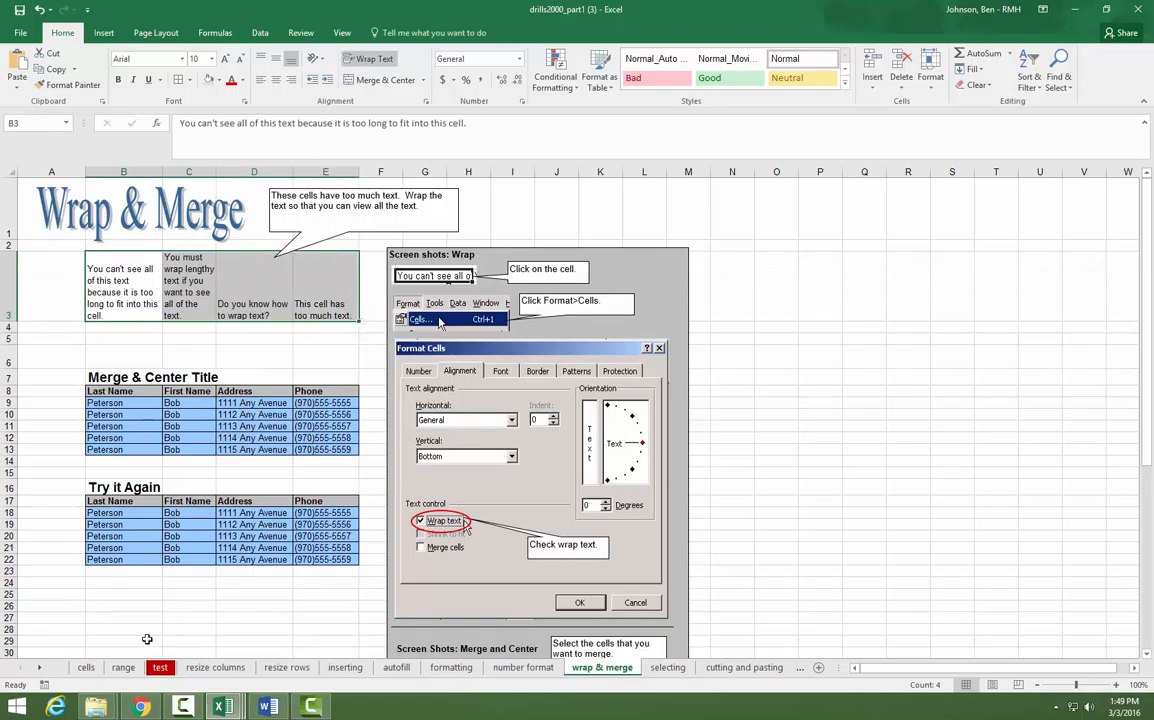
# Step: Merge and center the table titles across B7:E7 and B16:E16, and go to the selecting worksheet
pyautogui.moveTo(110, 380); pyautogui.dragTo(304, 381)
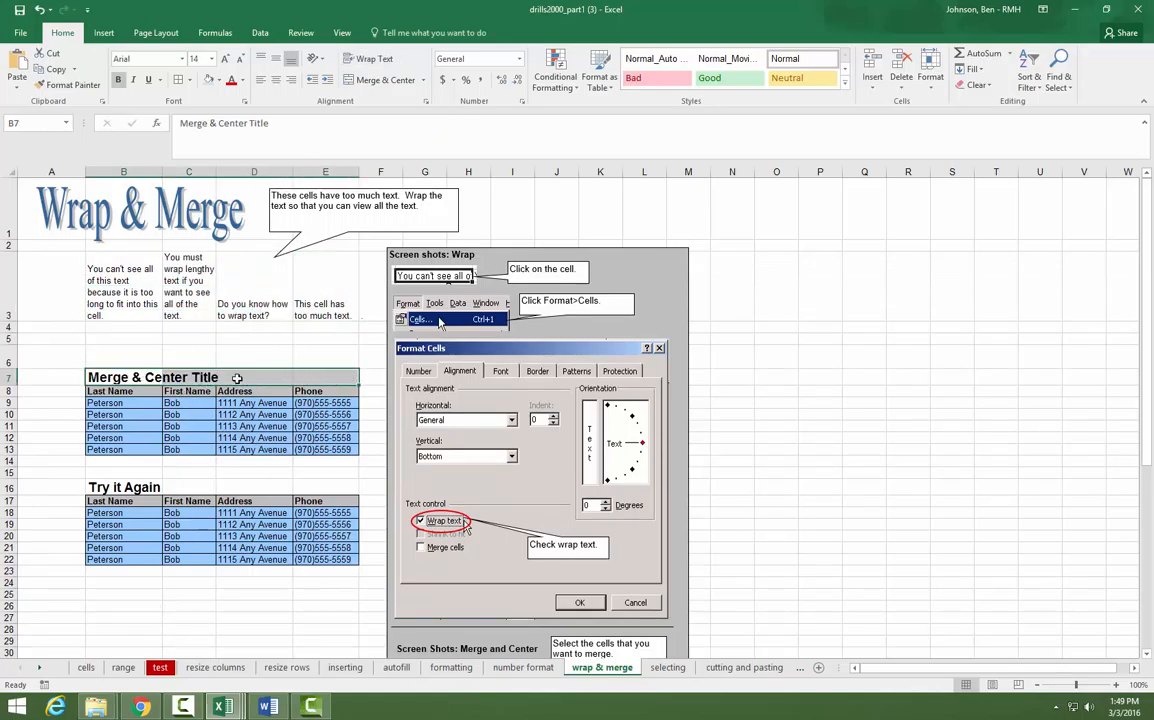
pyautogui.click(396, 84)
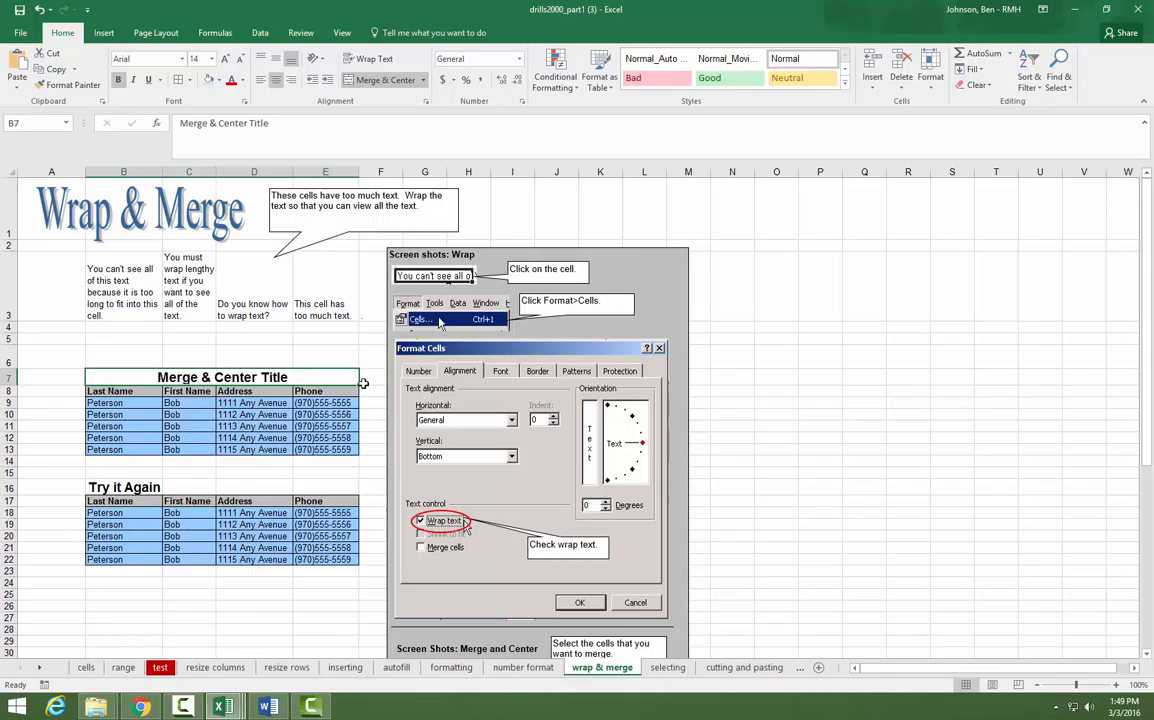
pyautogui.moveTo(123, 488); pyautogui.dragTo(300, 489)
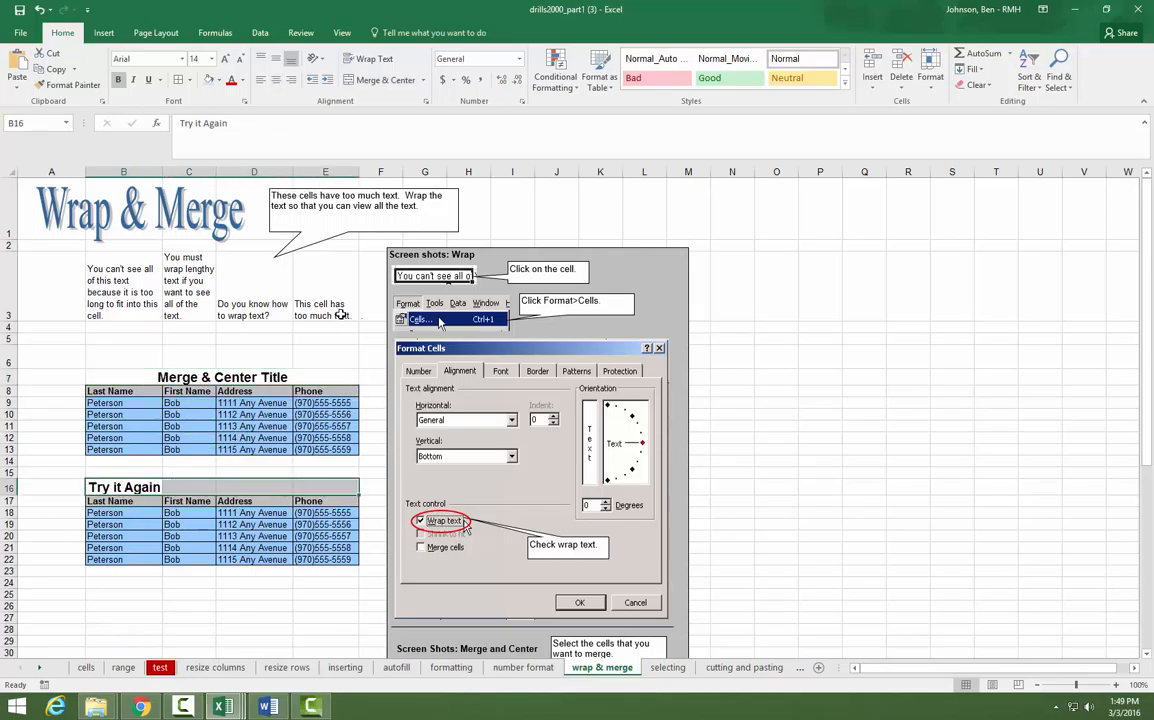
pyautogui.click(380, 79)
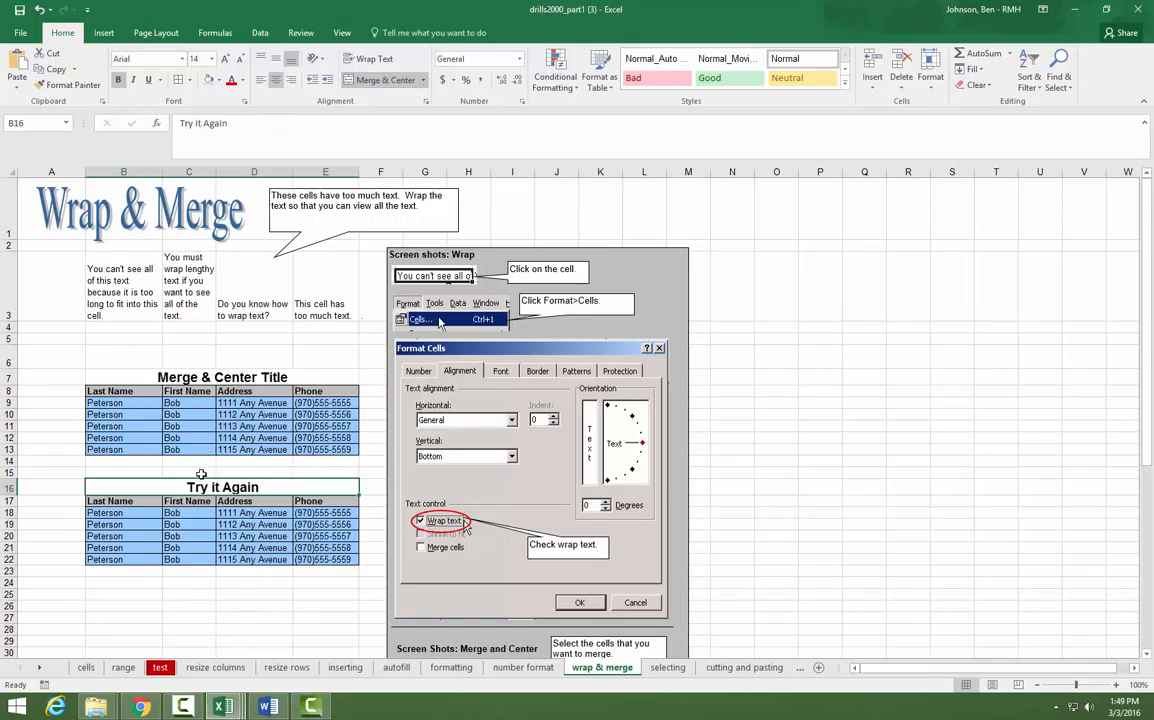
pyautogui.click(178, 514)
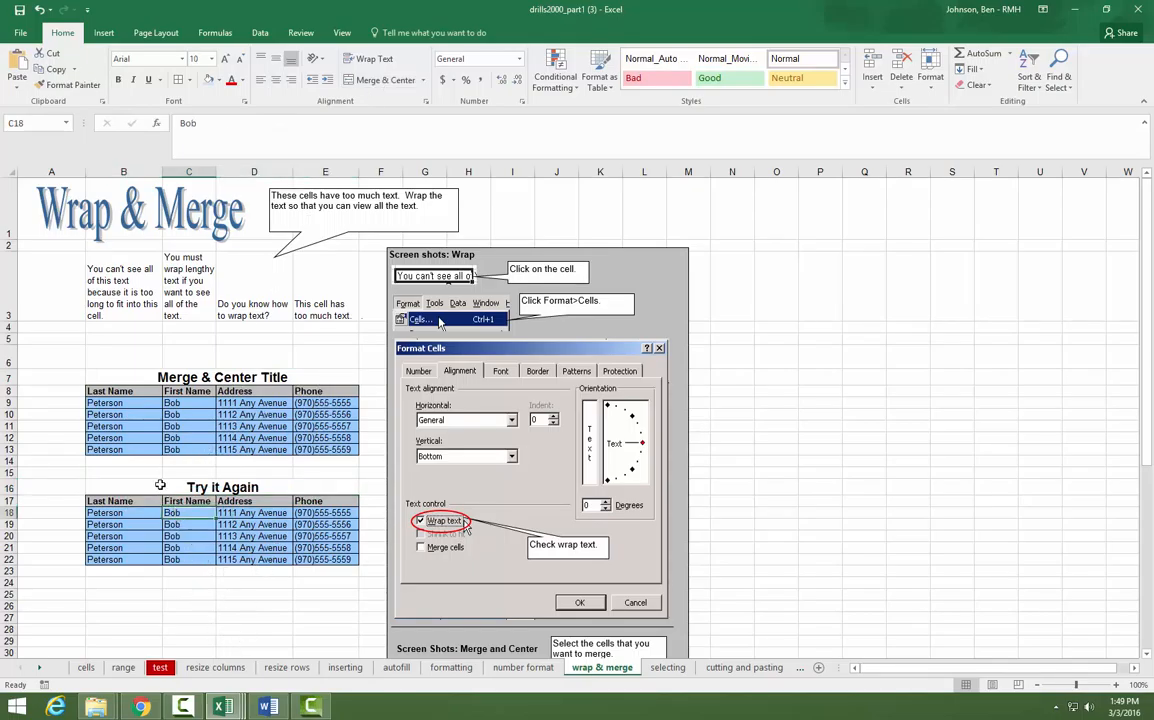
pyautogui.click(160, 486)
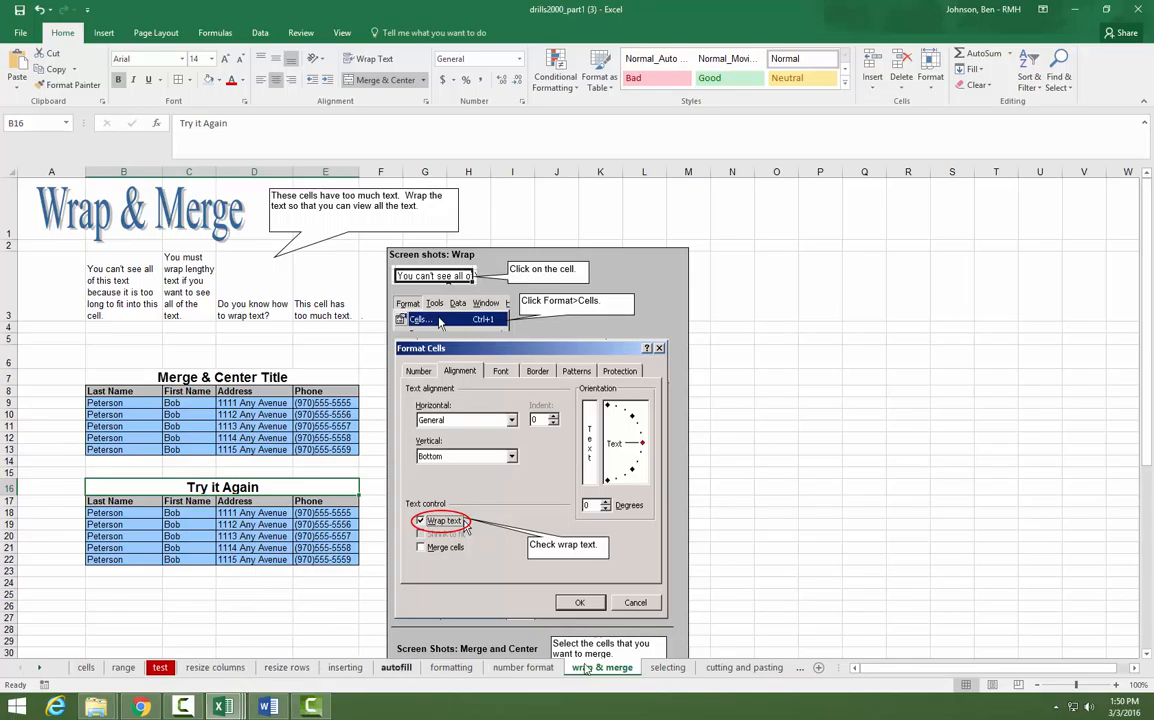
pyautogui.click(667, 667)
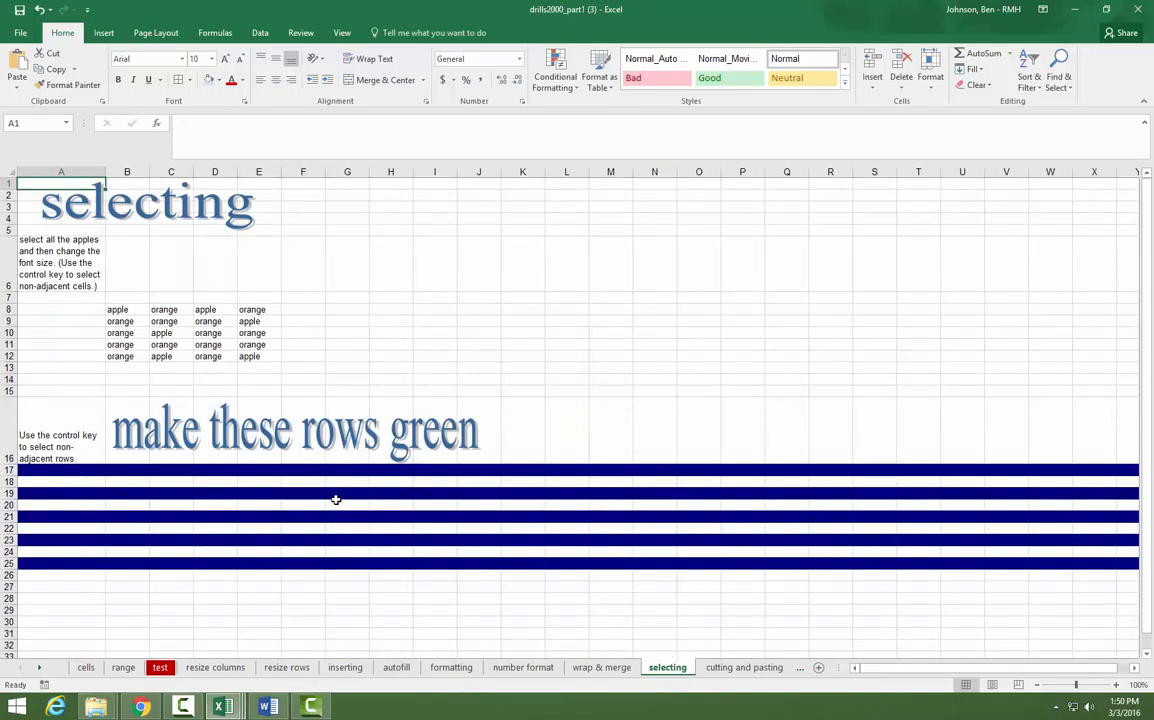
# Step: Try the Neutral cell style on the whole fruit table B8:E12, and undo it
pyautogui.moveTo(128, 310); pyautogui.dragTo(252, 355)
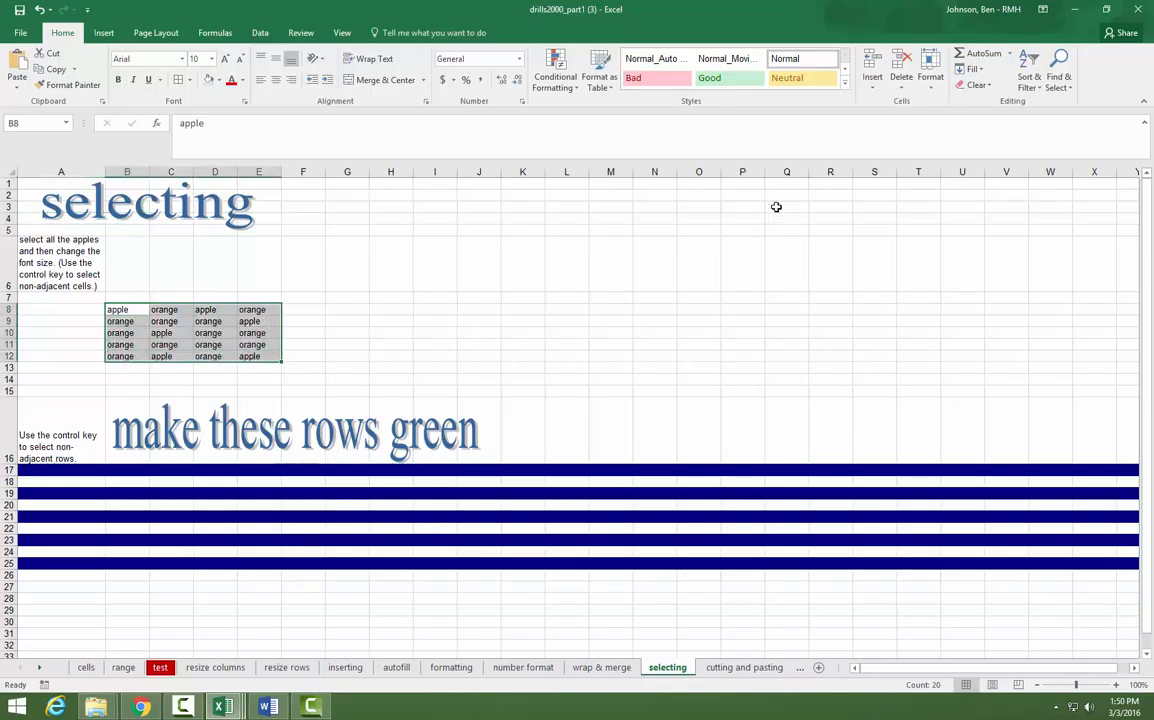
pyautogui.click(786, 86)
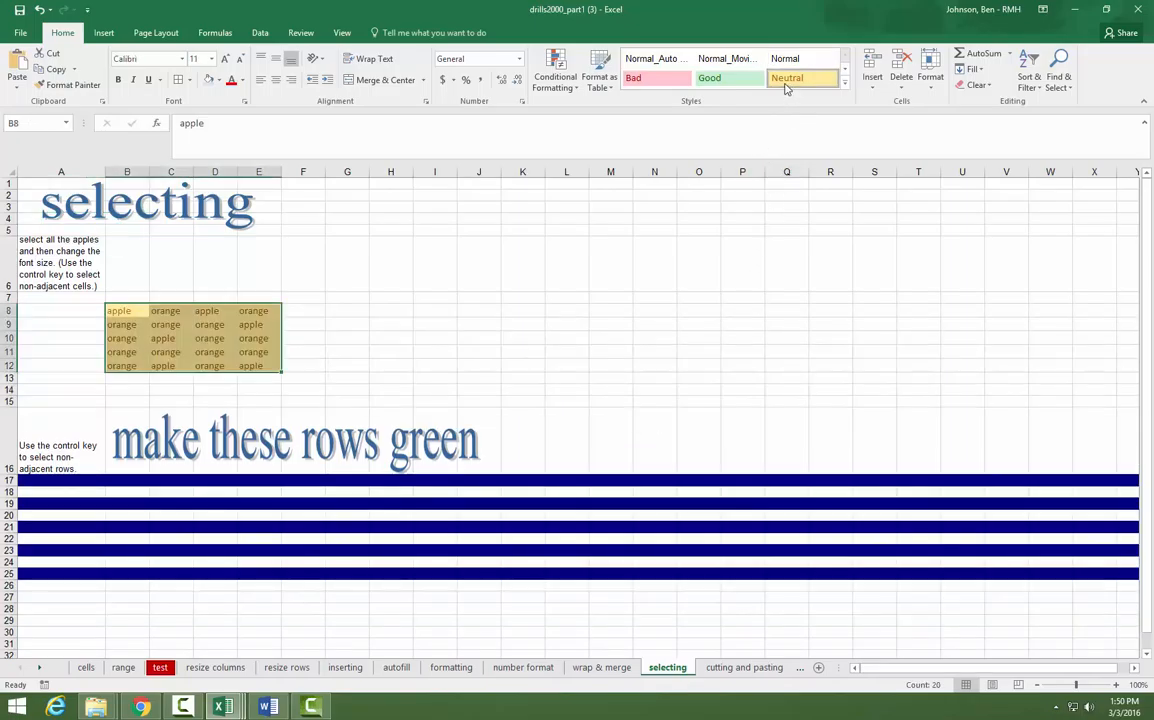
pyautogui.click(451, 370)
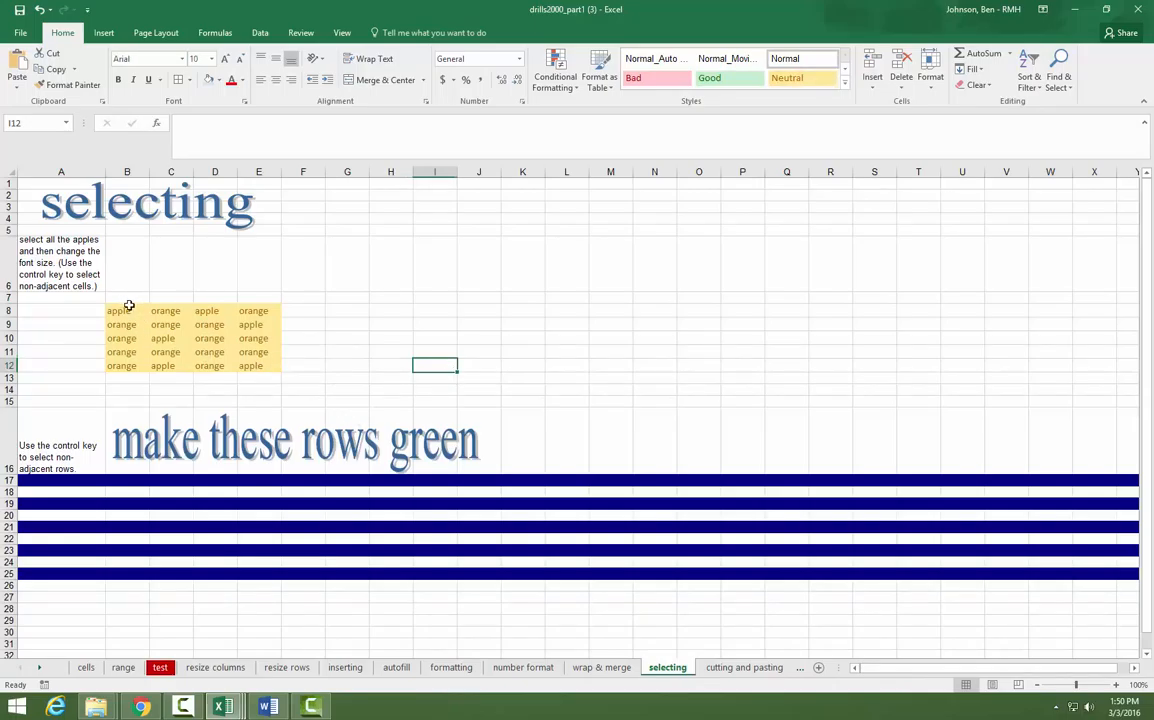
pyautogui.hotkey('ctrl', 'z')
pyautogui.click(219, 379)
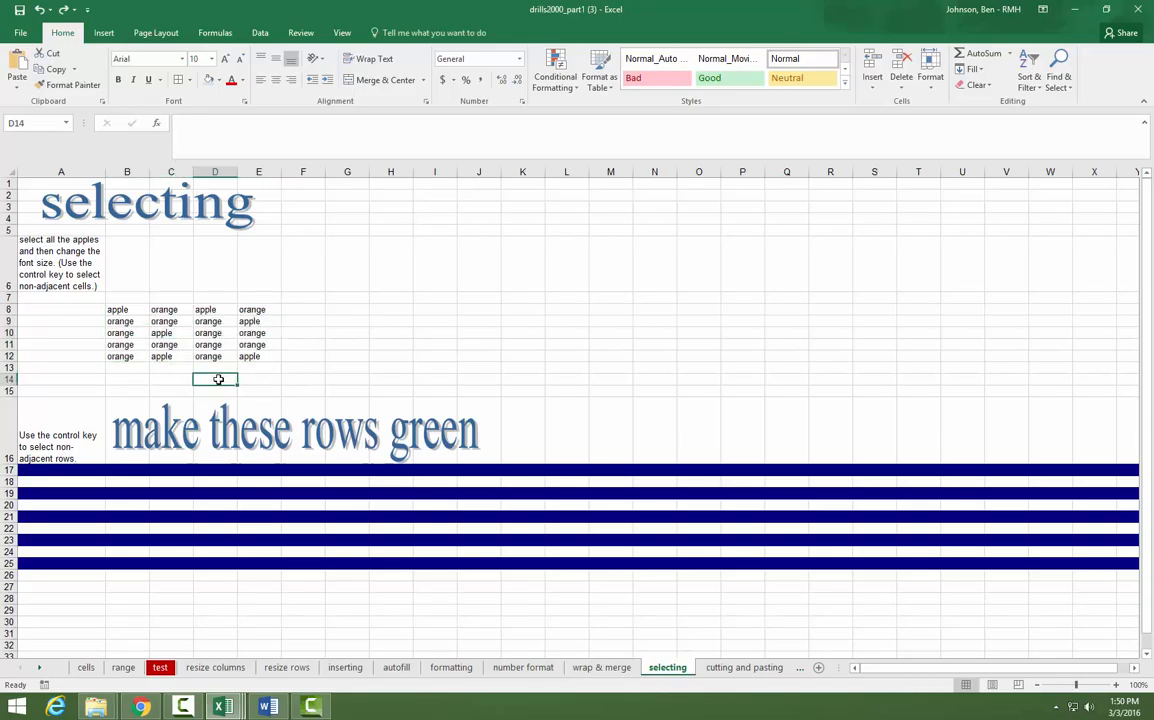
# Step: Apply the Bad cell style to all the apple cells: B8, D8, E9, C10, C12 and E12
pyautogui.click(127, 310)
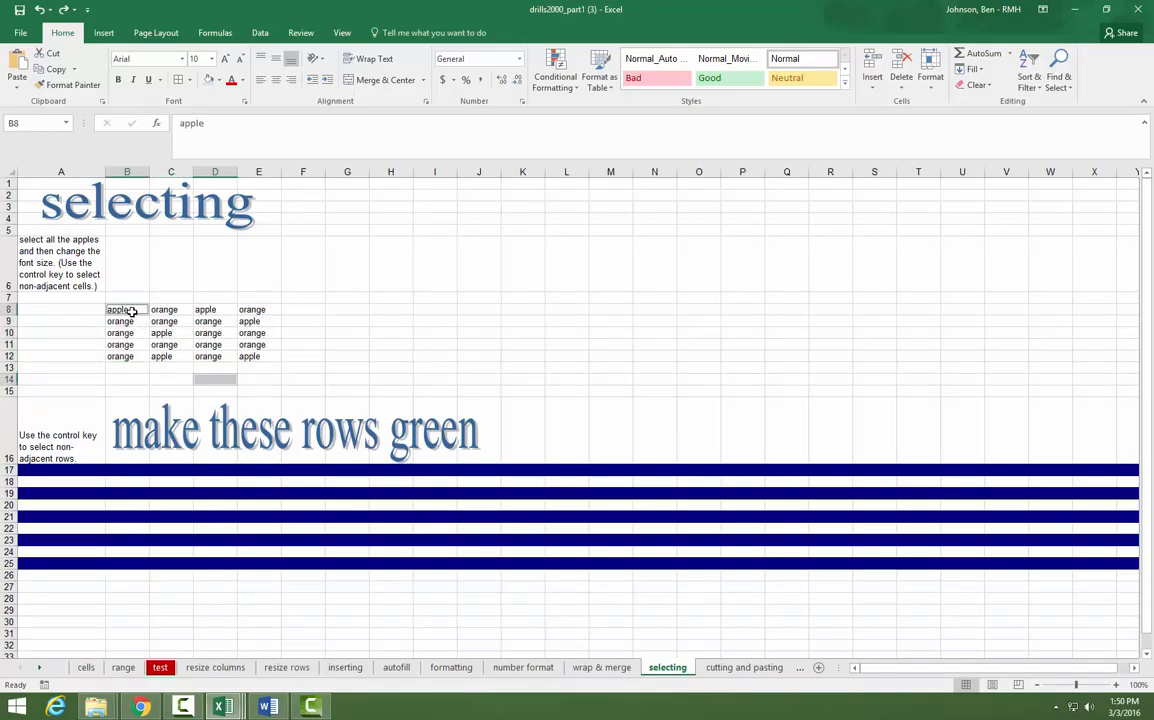
pyautogui.keyDown('ctrl'); pyautogui.click(170, 334); pyautogui.keyUp('ctrl')
pyautogui.keyDown('ctrl'); pyautogui.click(166, 357); pyautogui.keyUp('ctrl')
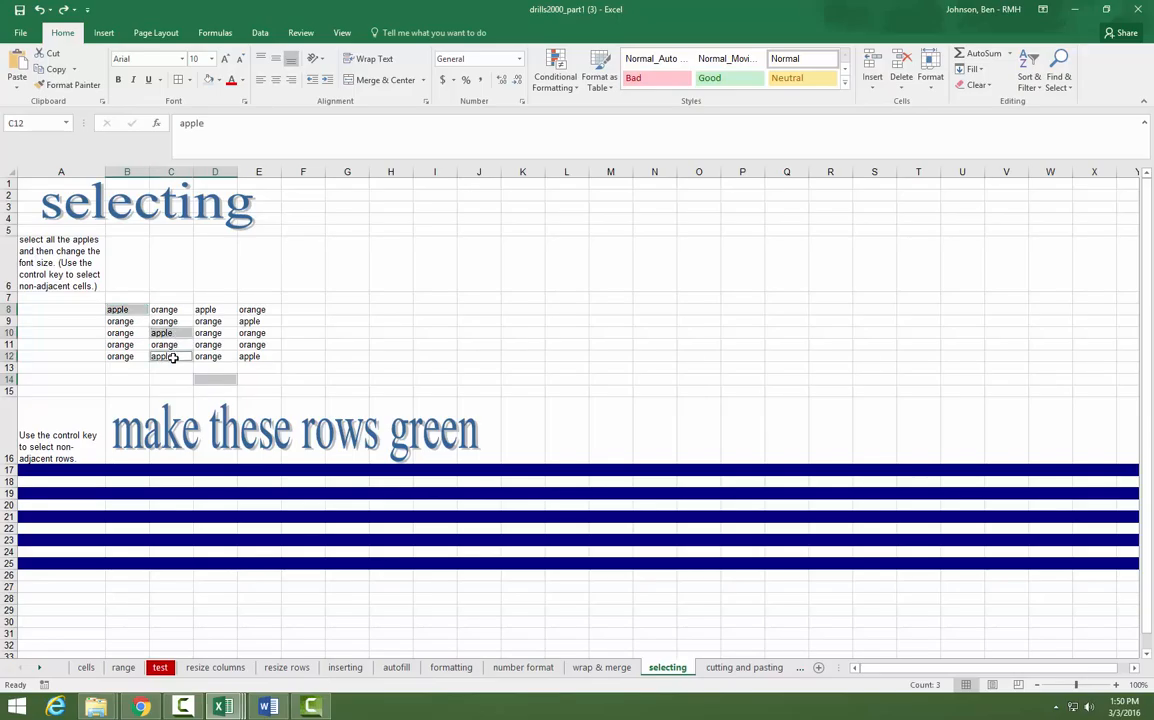
pyautogui.keyDown('ctrl'); pyautogui.click(253, 324); pyautogui.keyUp('ctrl')
pyautogui.keyDown('ctrl'); pyautogui.click(211, 310); pyautogui.keyUp('ctrl')
pyautogui.keyDown('ctrl'); pyautogui.click(256, 356); pyautogui.keyUp('ctrl')
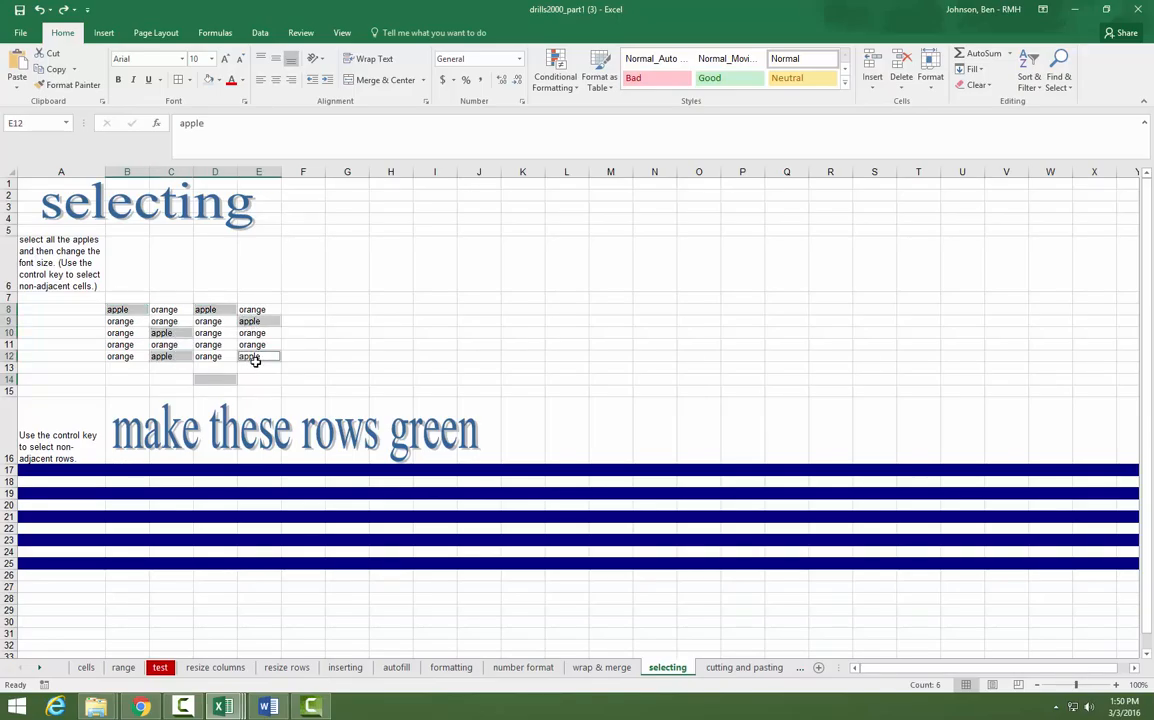
pyautogui.click(650, 78)
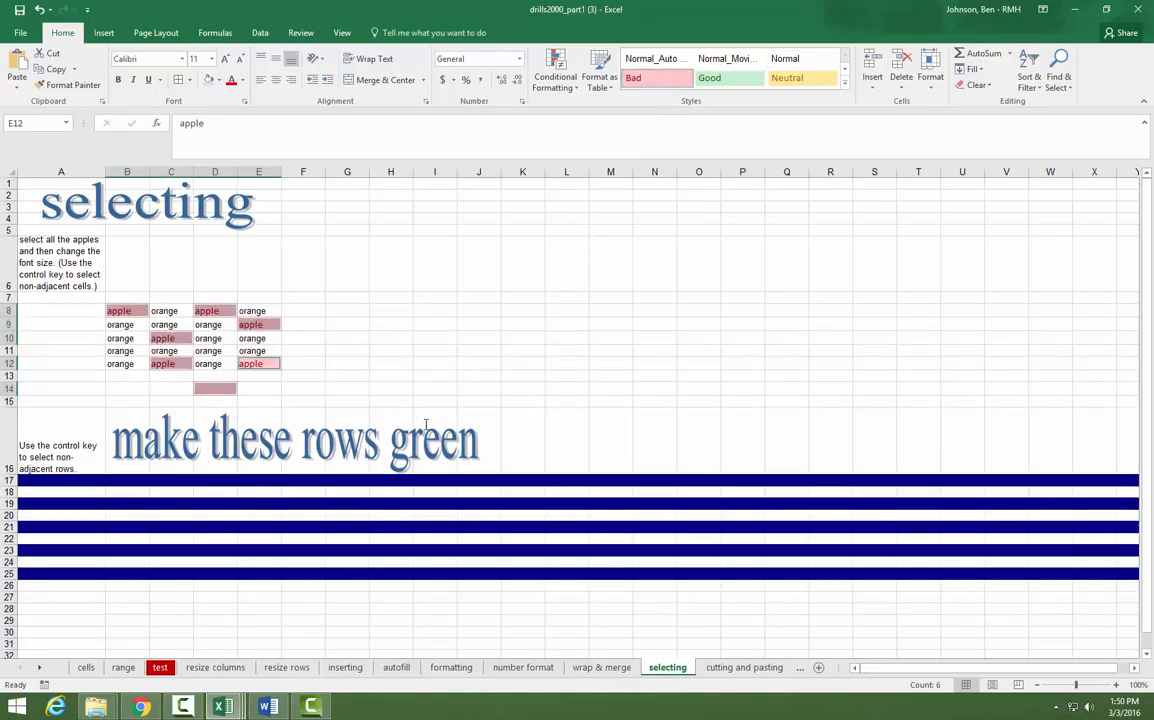
pyautogui.click(383, 388)
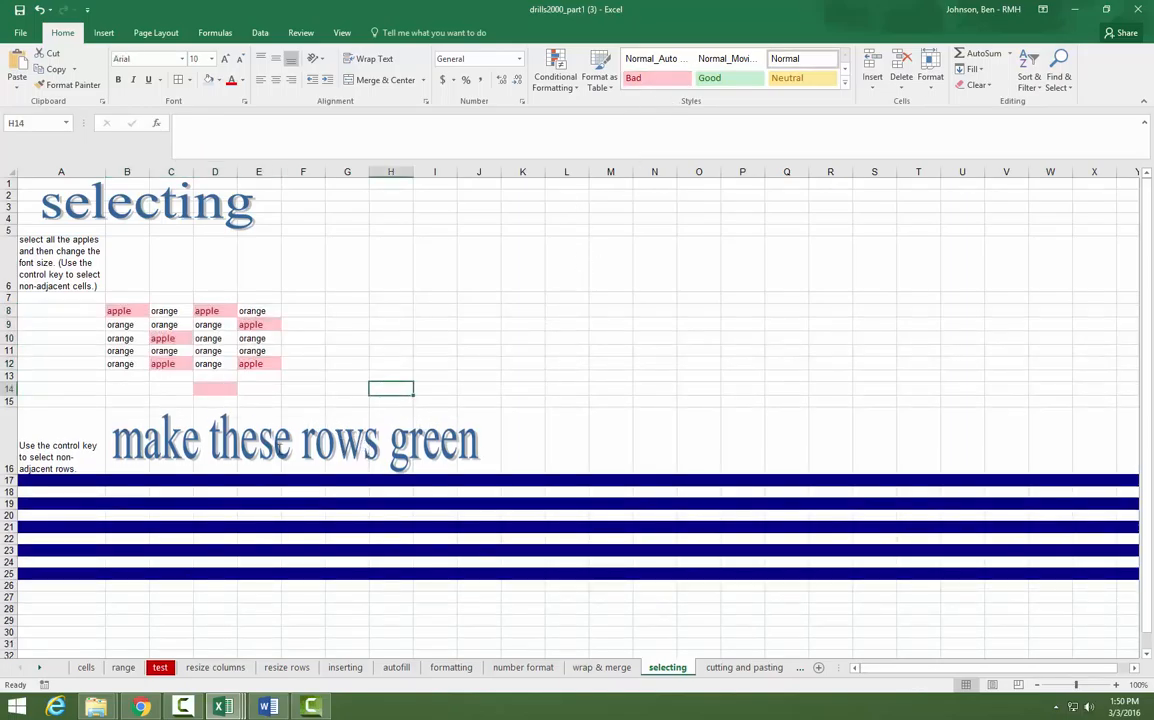
# Step: Make the blue rows 17, 19, 21, 23 and 25 green with the Good cell style
pyautogui.click(8, 480)
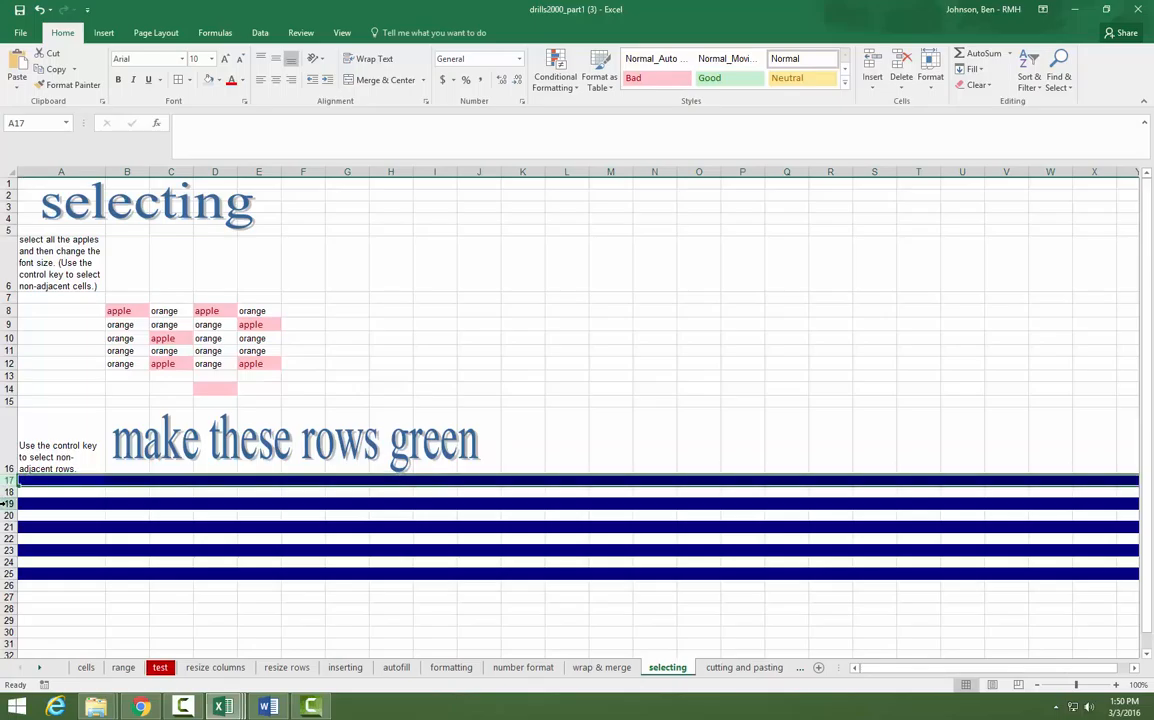
pyautogui.keyDown('ctrl'); pyautogui.click(8, 503); pyautogui.keyUp('ctrl')
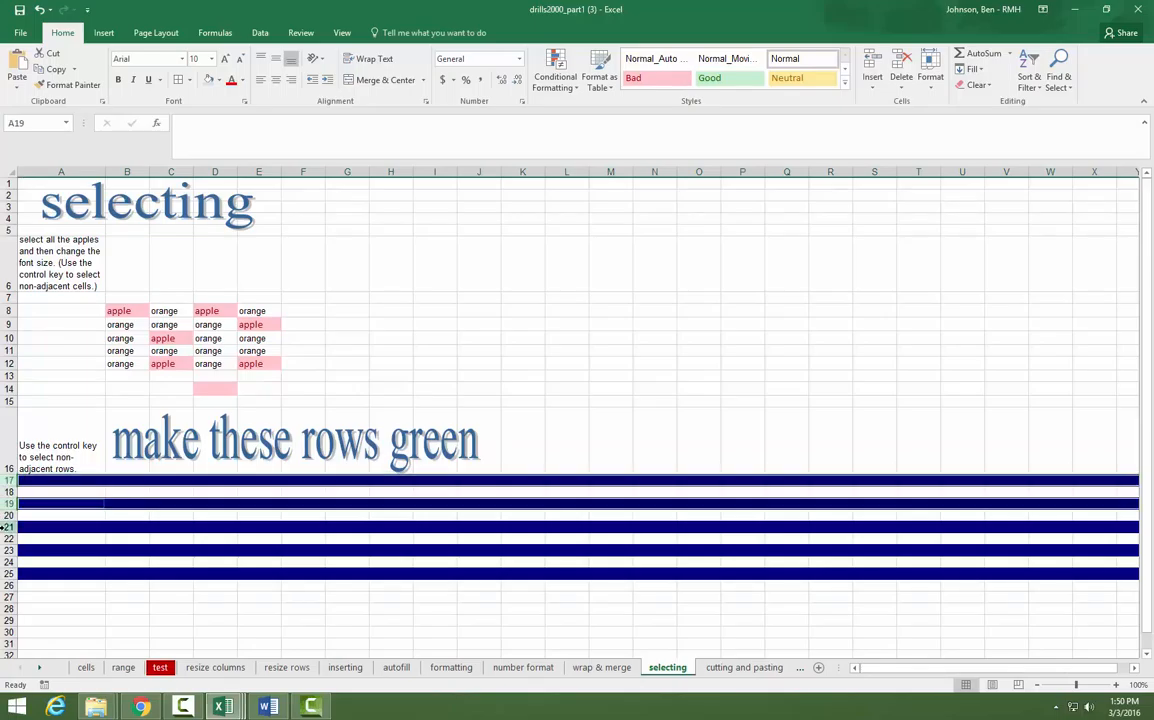
pyautogui.keyDown('ctrl'); pyautogui.click(8, 527); pyautogui.keyUp('ctrl')
pyautogui.keyDown('ctrl'); pyautogui.click(8, 550); pyautogui.keyUp('ctrl')
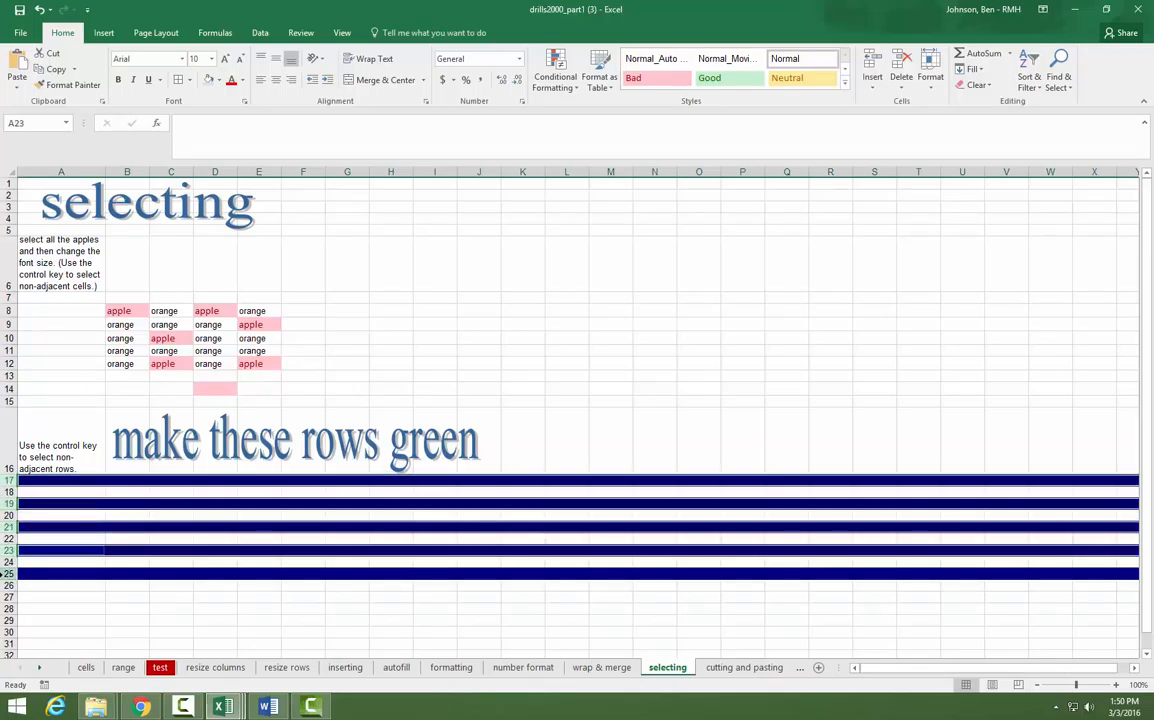
pyautogui.keyDown('ctrl'); pyautogui.click(8, 573); pyautogui.keyUp('ctrl')
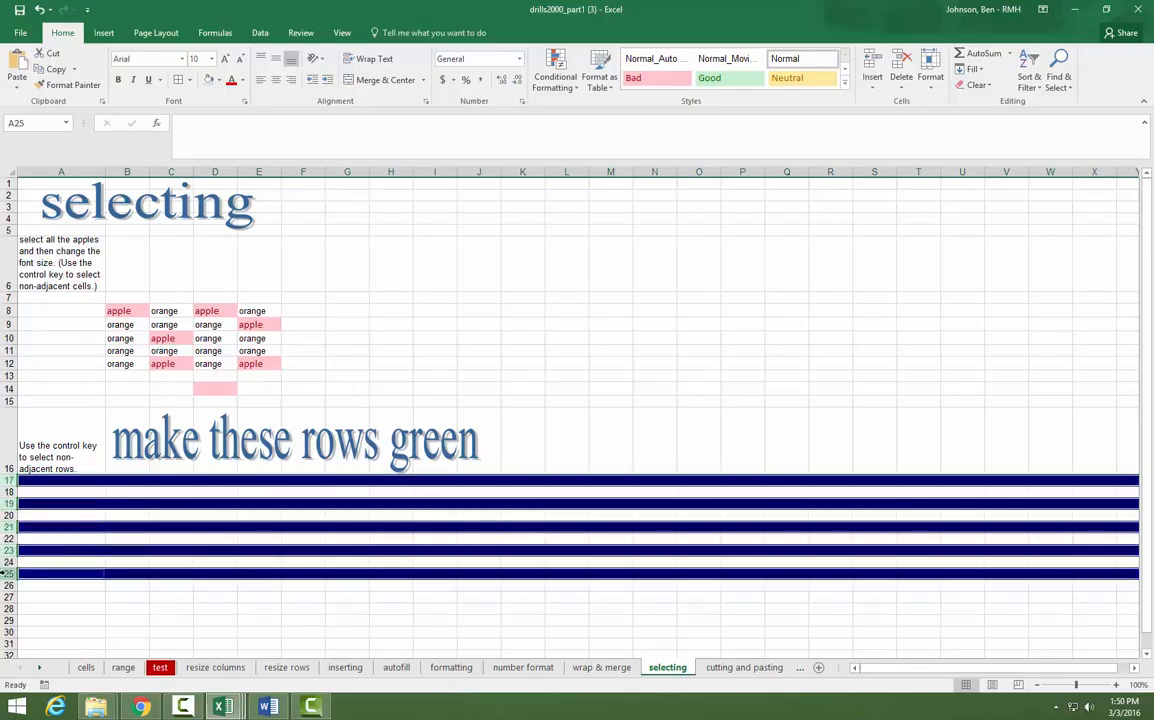
pyautogui.click(745, 78)
pyautogui.click(480, 388)
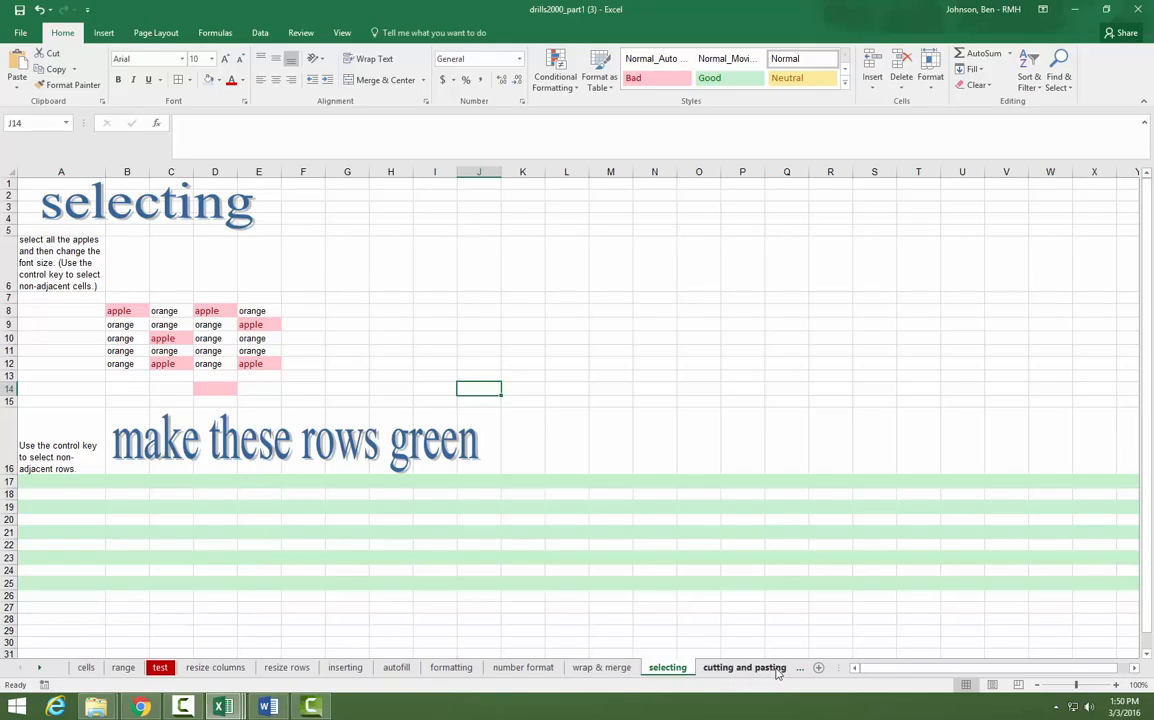
# Step: Bring the remaining worksheets into reach and go to the cutting and pasting worksheet
pyautogui.click(40, 668)
pyautogui.click(40, 668)
pyautogui.click(40, 668)
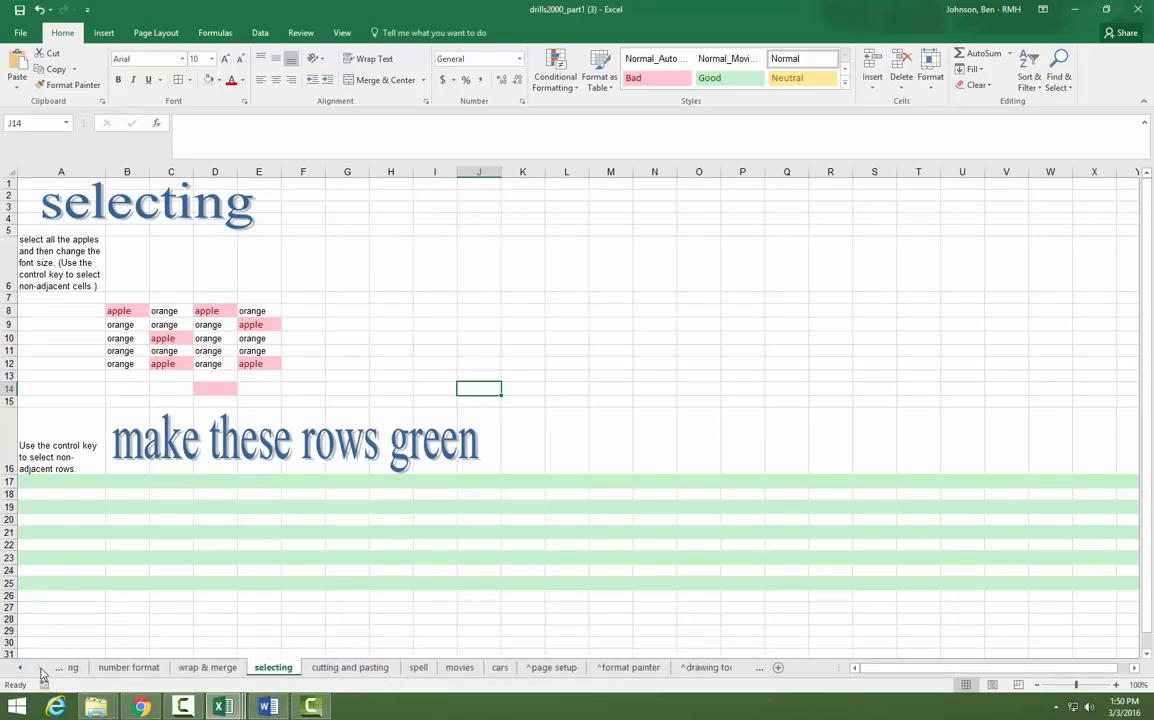
pyautogui.click(40, 668)
pyautogui.click(330, 668)
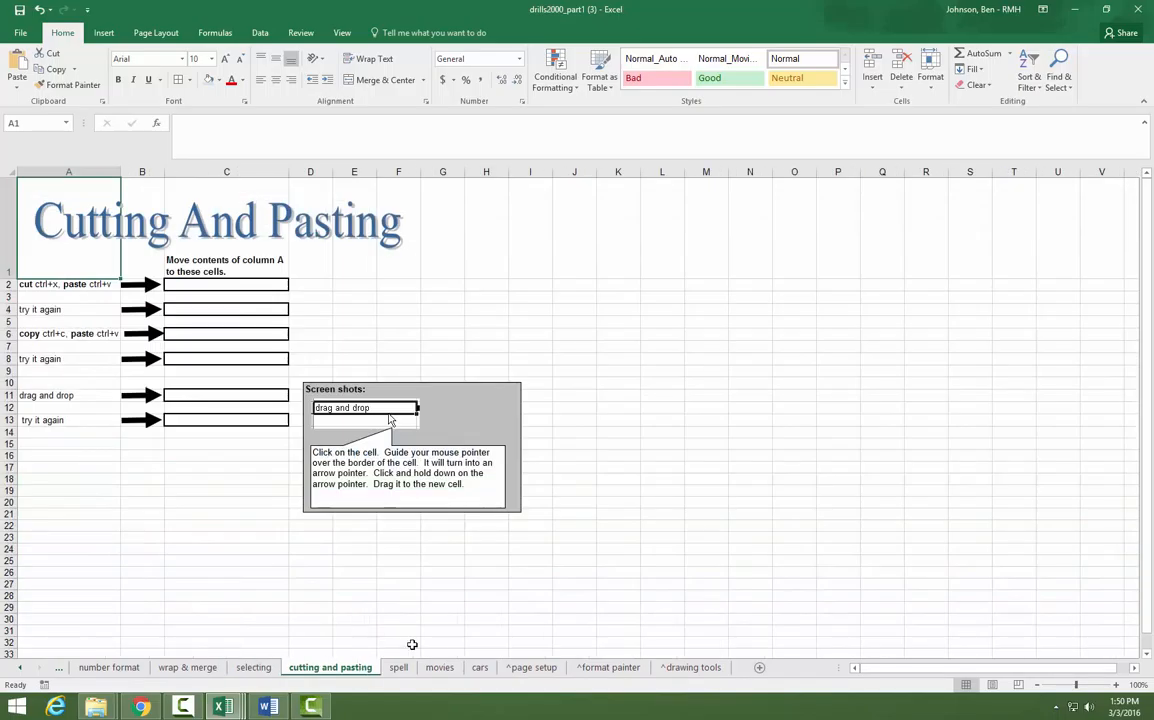
# Step: Cut the contents of A2 and A4 and paste them into C2 and C4
pyautogui.click(94, 285)
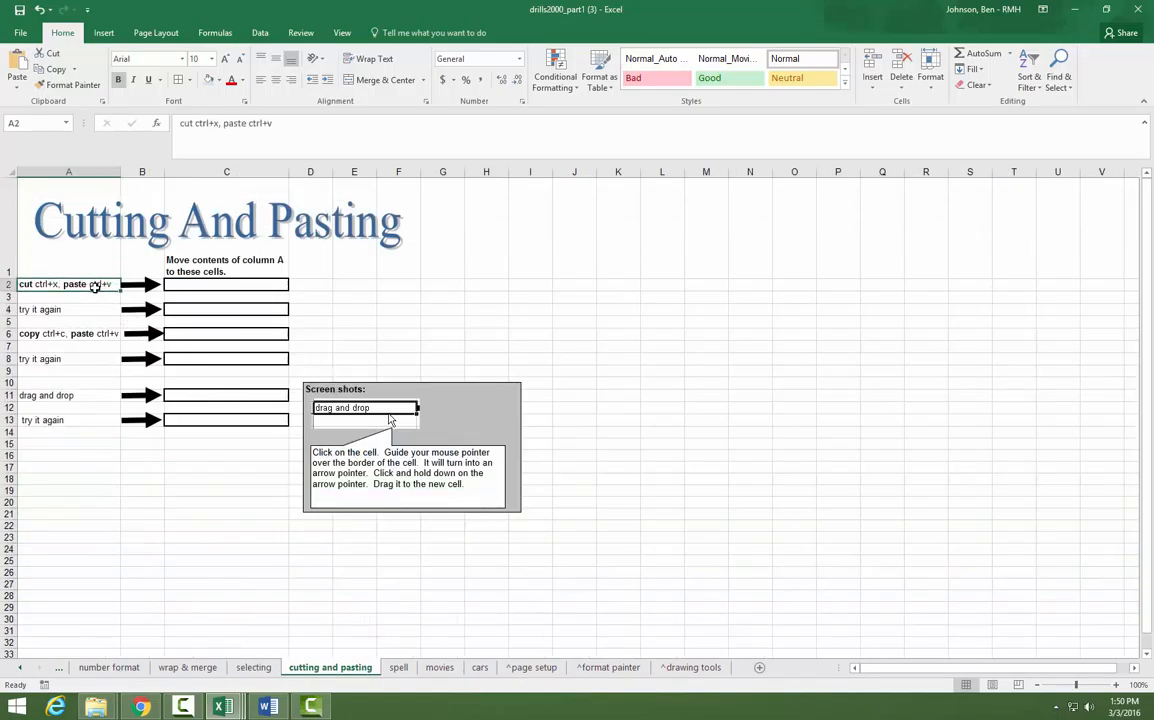
pyautogui.hotkey('ctrl', 'x')
pyautogui.click(224, 285)
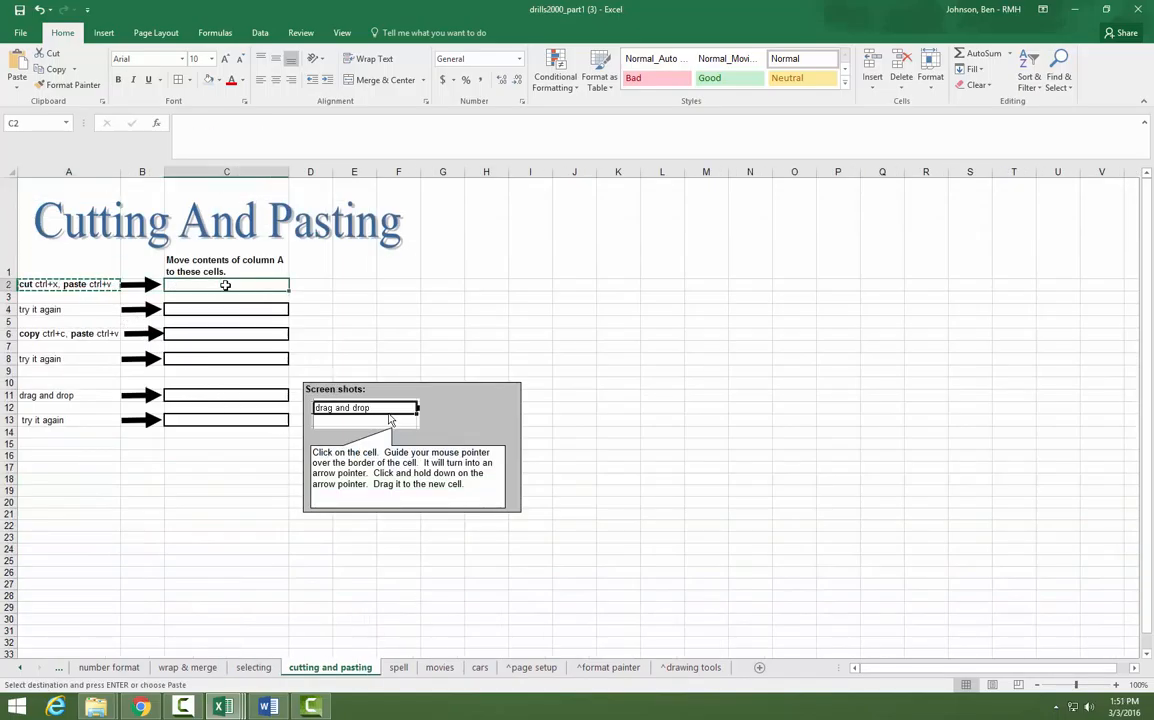
pyautogui.hotkey('ctrl', 'v')
pyautogui.click(78, 310)
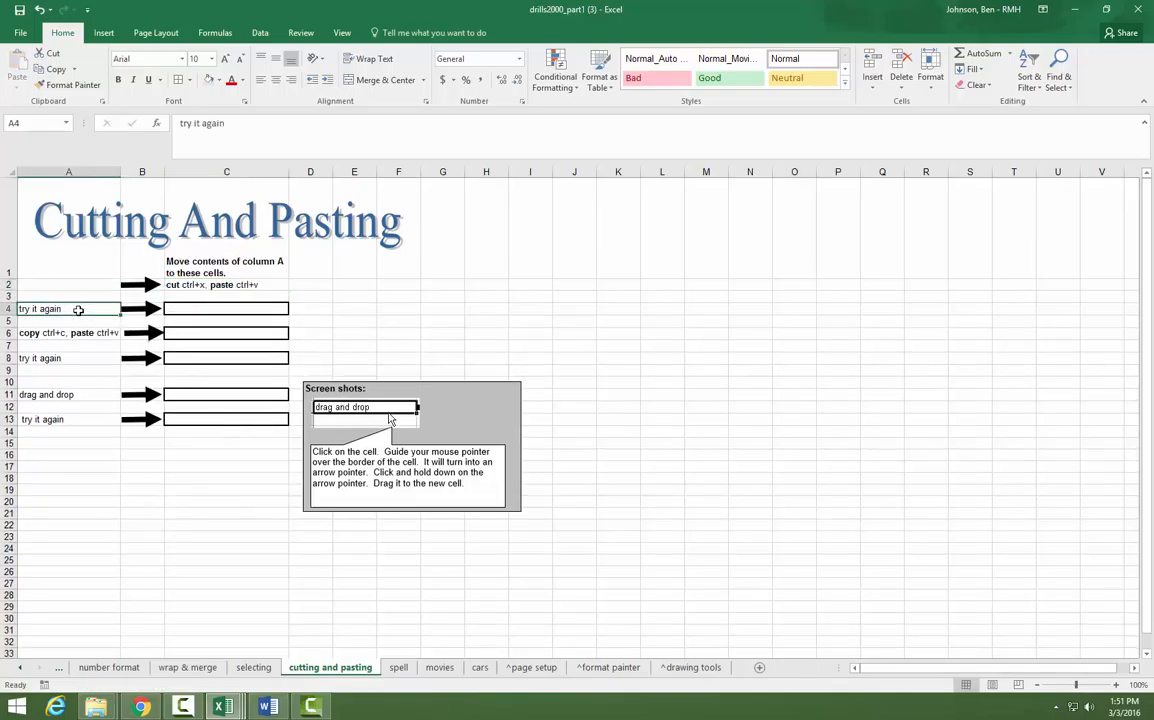
pyautogui.hotkey('ctrl', 'x')
pyautogui.click(185, 309)
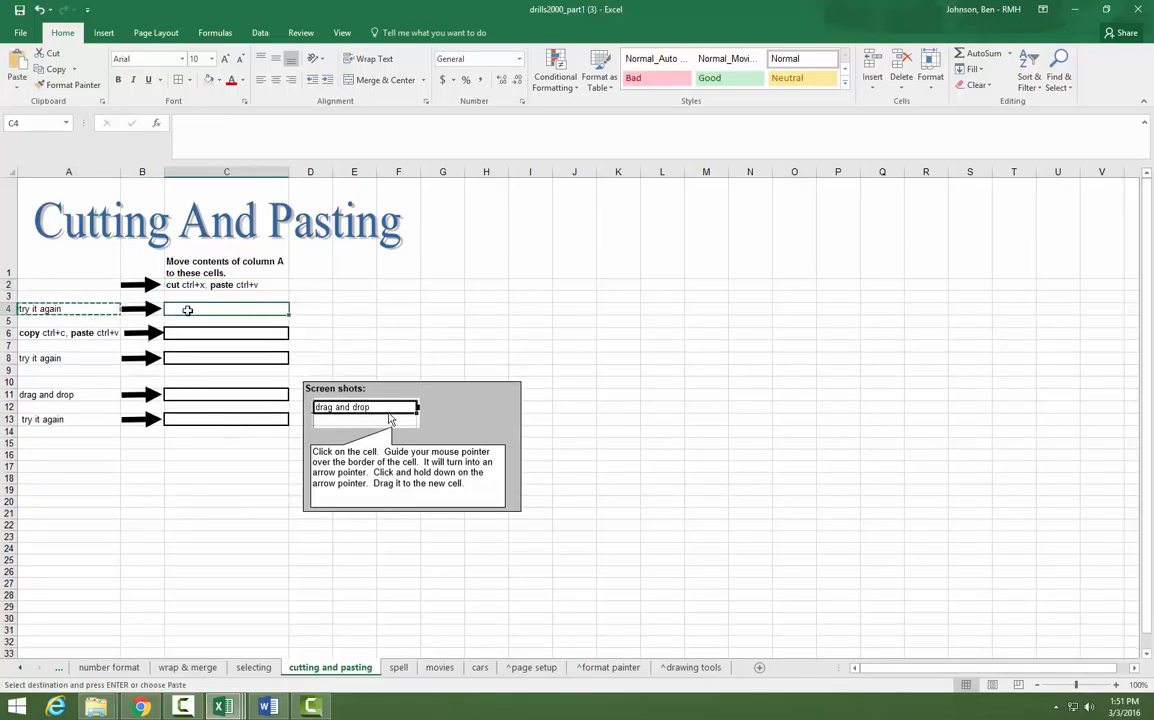
pyautogui.hotkey('ctrl', 'v')
# Step: Copy the contents of A6 and A8 and paste them into C6 and C8
pyautogui.click(82, 332)
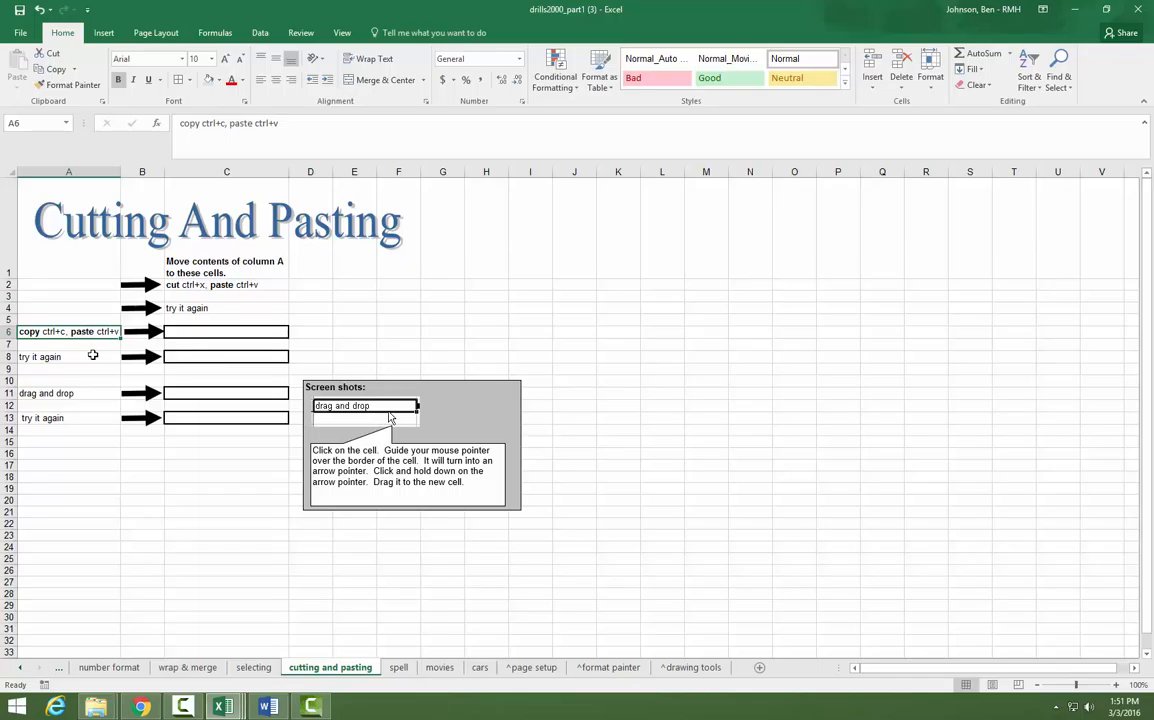
pyautogui.hotkey('ctrl', 'c')
pyautogui.click(201, 331)
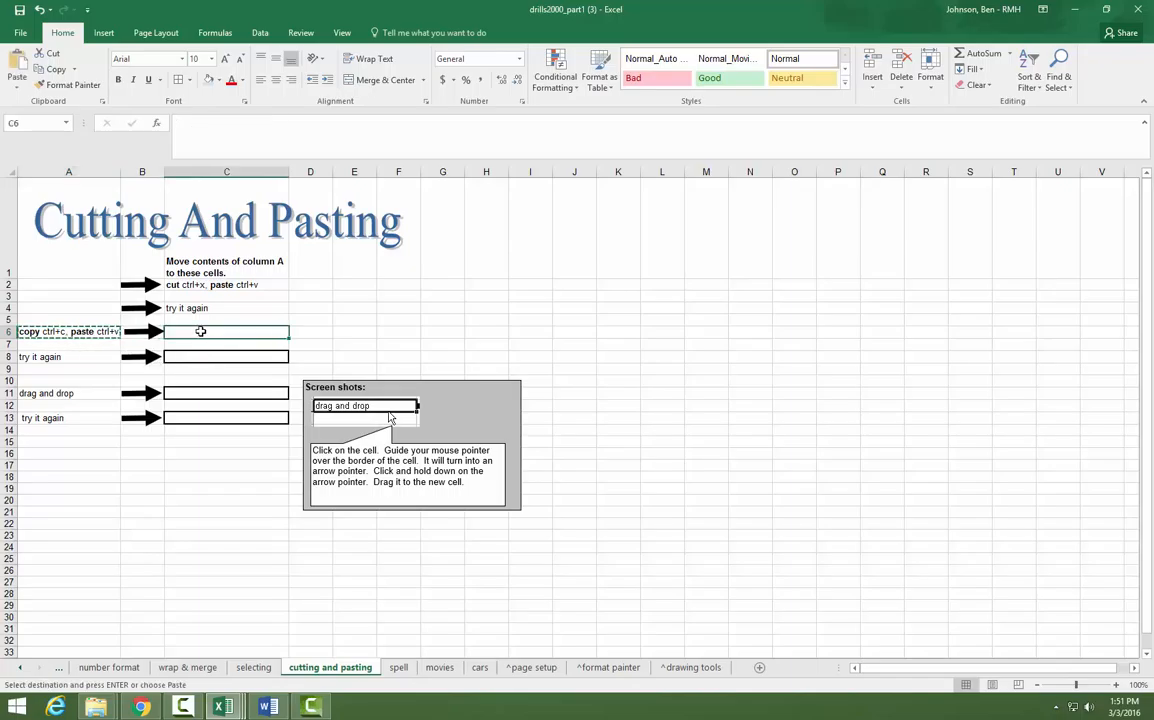
pyautogui.hotkey('ctrl', 'v')
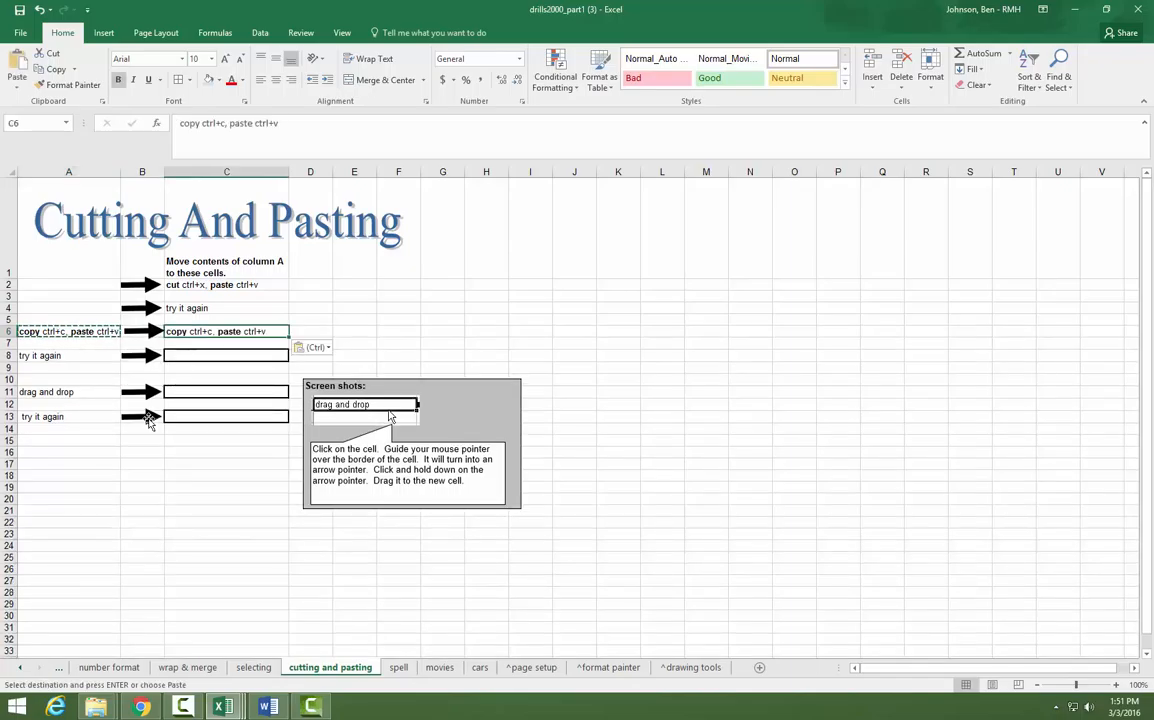
pyautogui.press('Escape')
pyautogui.click(72, 355)
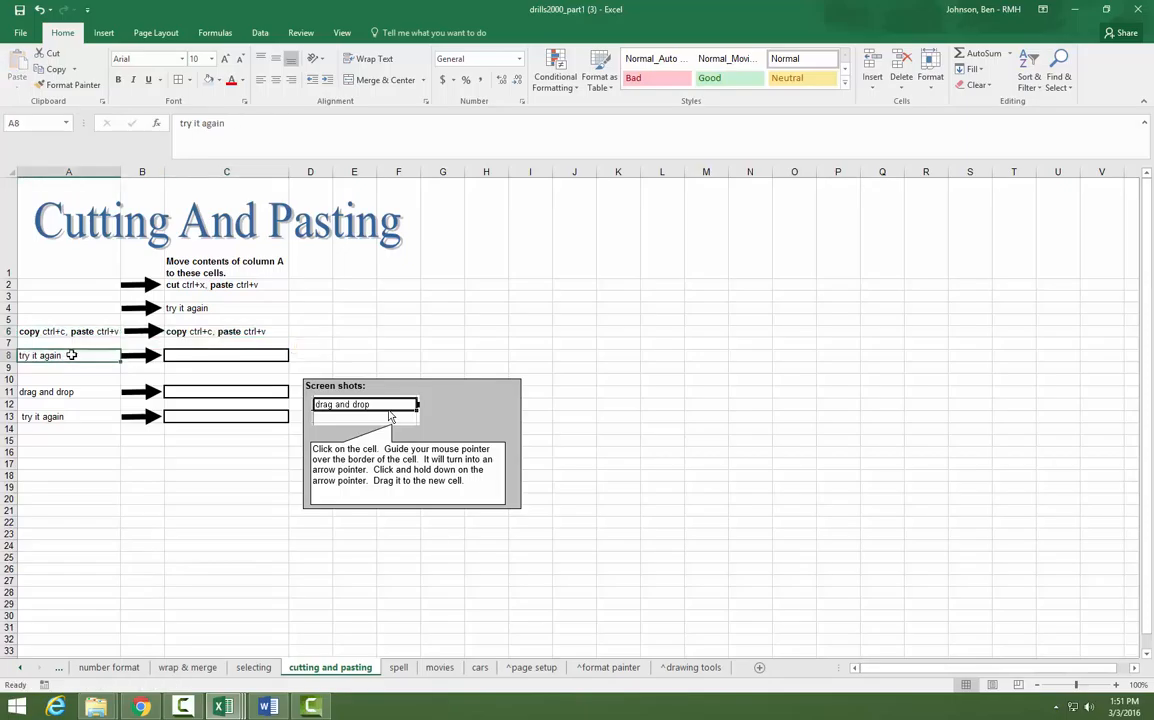
pyautogui.hotkey('ctrl', 'c')
pyautogui.click(185, 355)
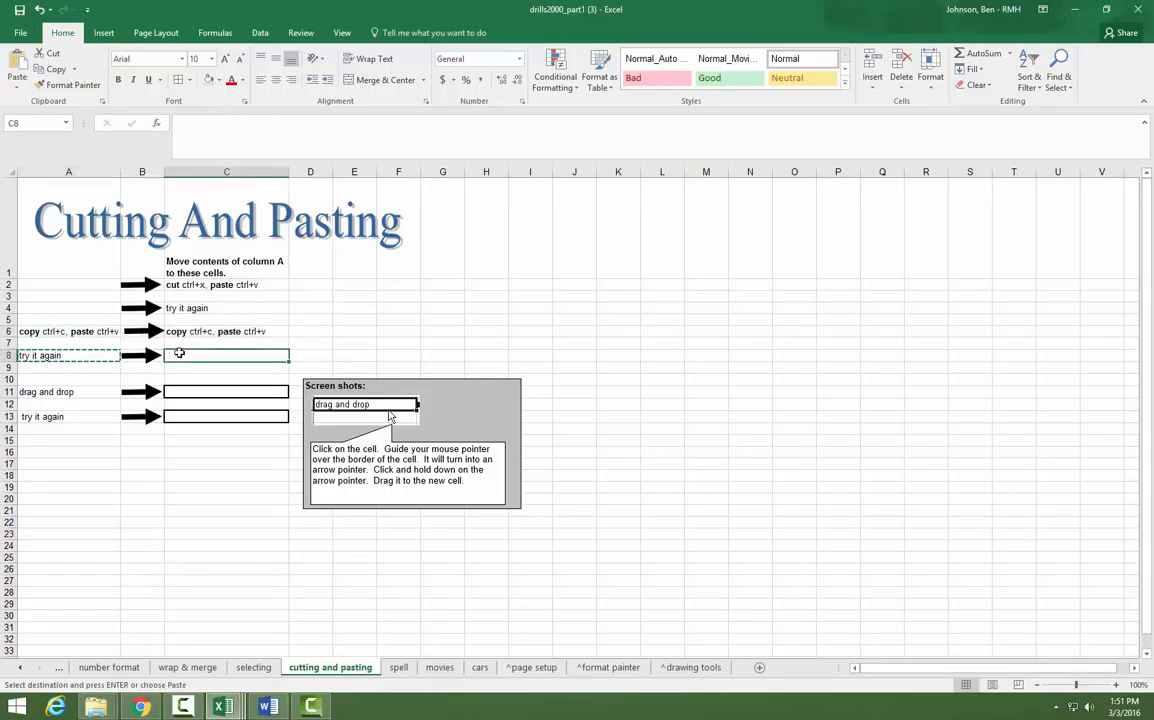
pyautogui.hotkey('ctrl', 'v')
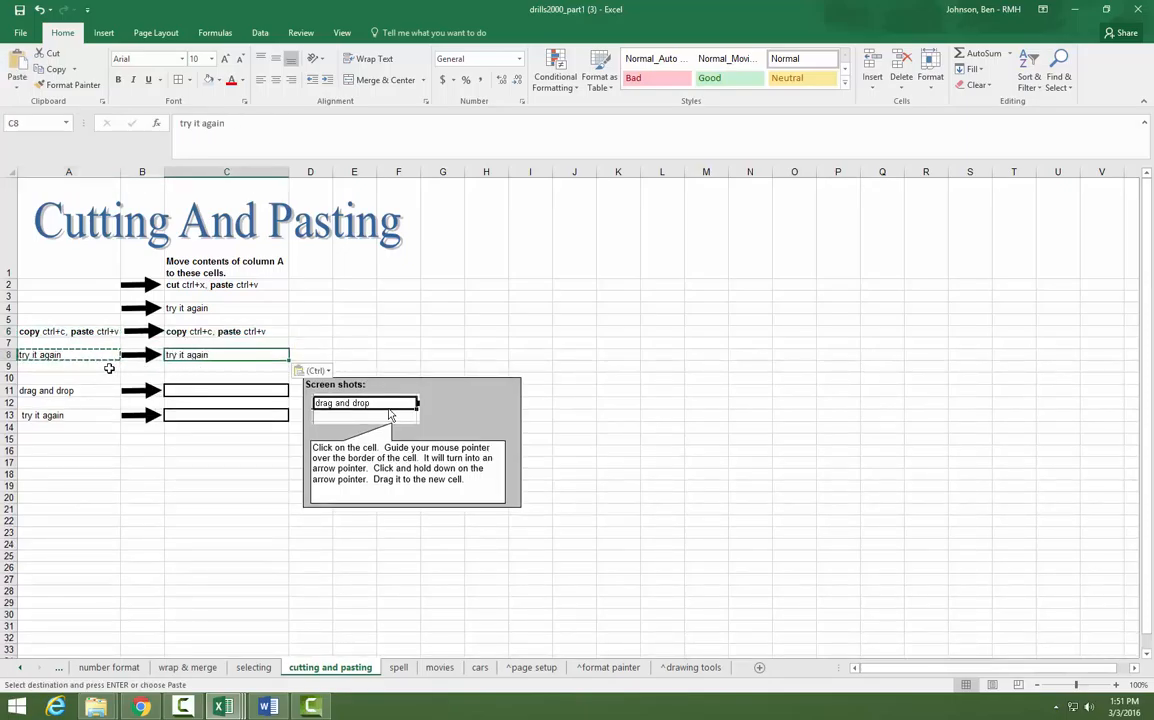
pyautogui.press('Escape')
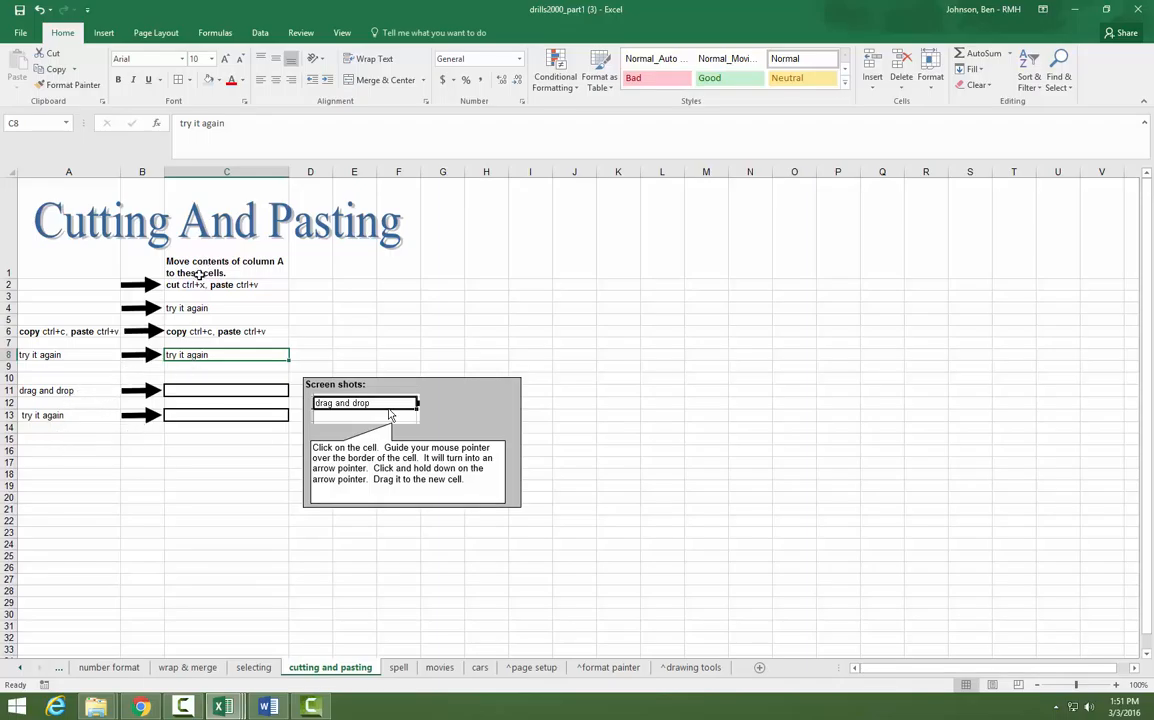
# Step: Move the contents of A11 and A13 directly into C11 and C13 without cutting or copying
pyautogui.click(55, 393)
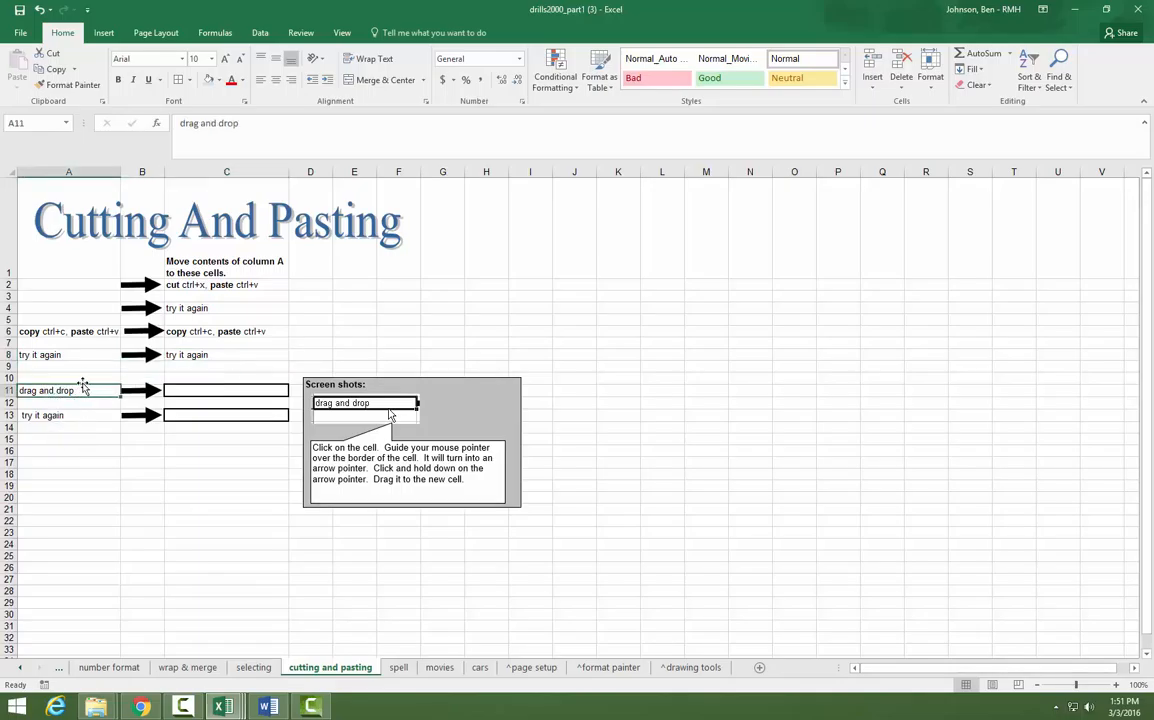
pyautogui.moveTo(85, 390); pyautogui.dragTo(180, 391)
pyautogui.click(43, 413)
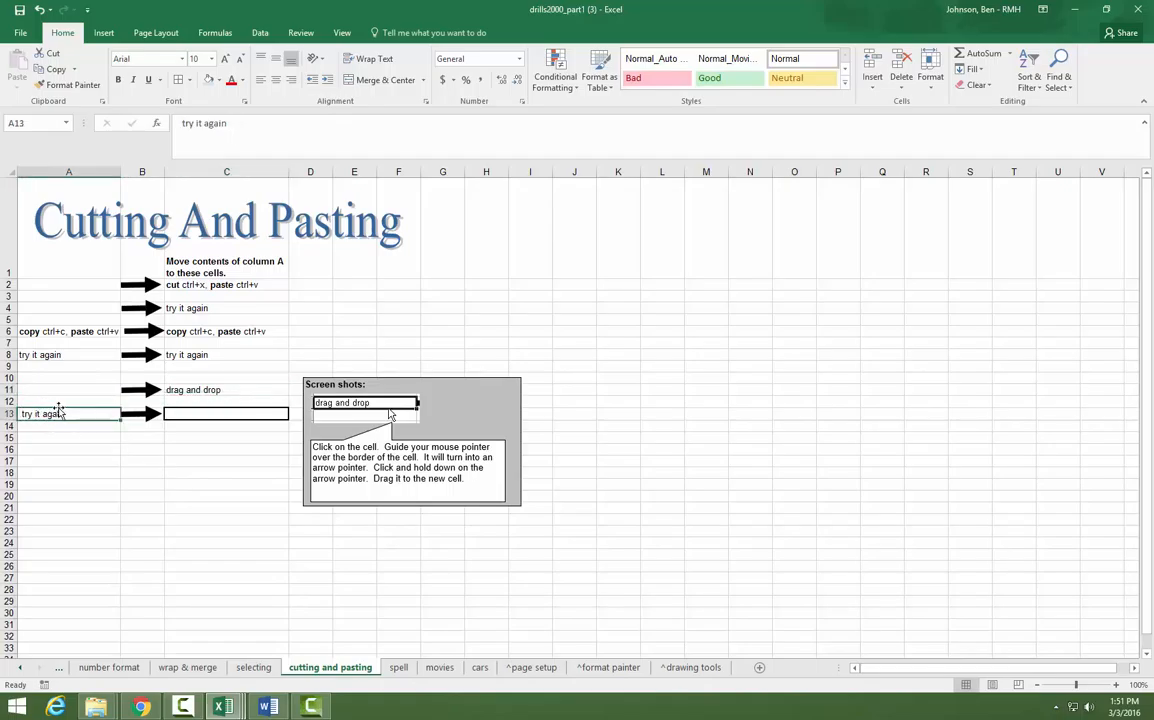
pyautogui.moveTo(58, 410); pyautogui.dragTo(190, 416)
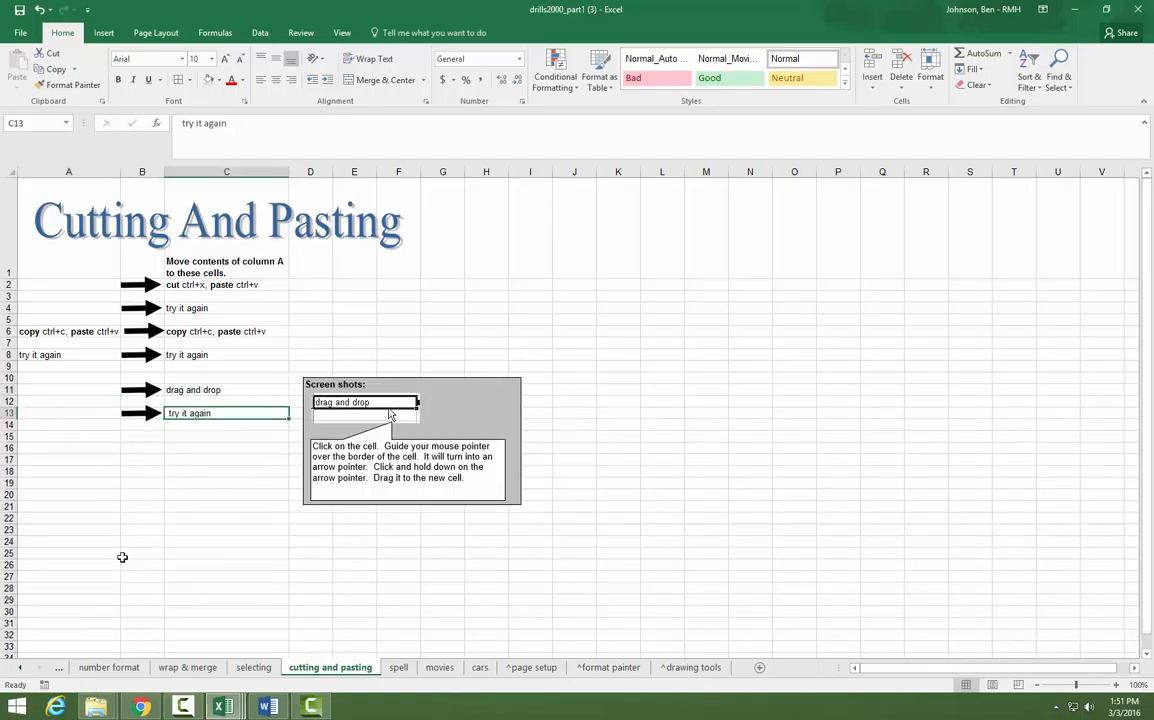
# Step: Copy the "drag and drop" cell C11 and paste it back into A11
pyautogui.click(208, 390)
pyautogui.rightClick(210, 390)
pyautogui.click(229, 414)
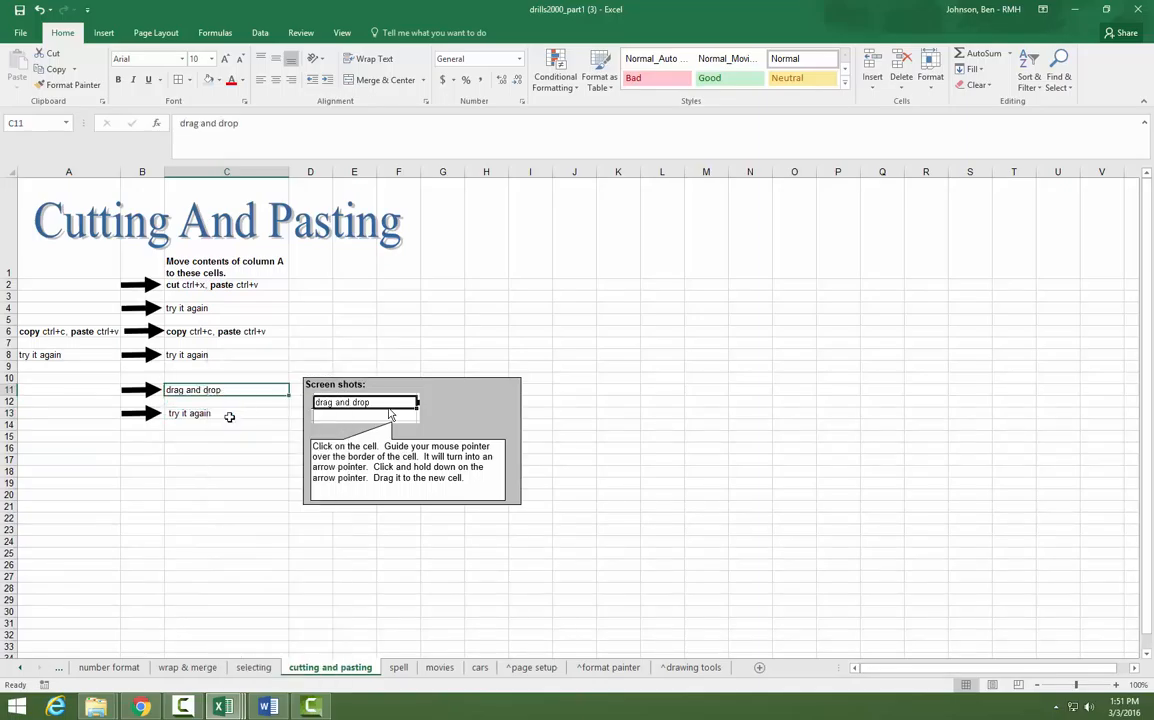
pyautogui.rightClick(41, 387)
pyautogui.click(76, 447)
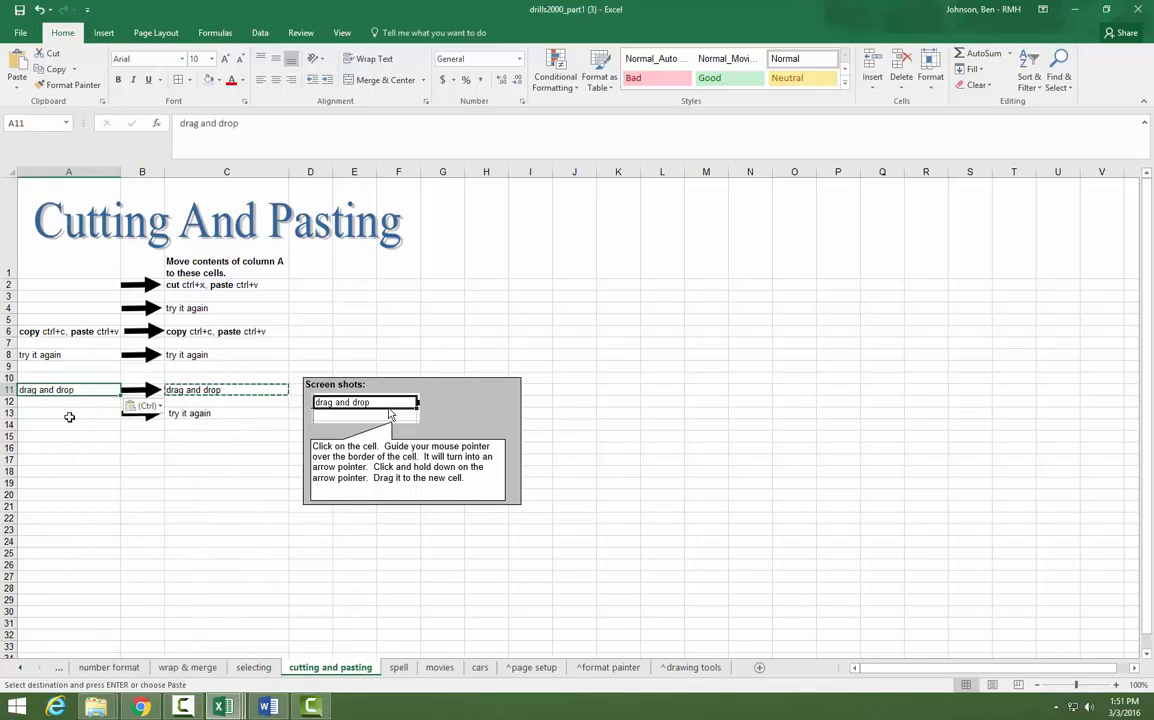
pyautogui.click(186, 414)
pyautogui.rightClick(184, 416)
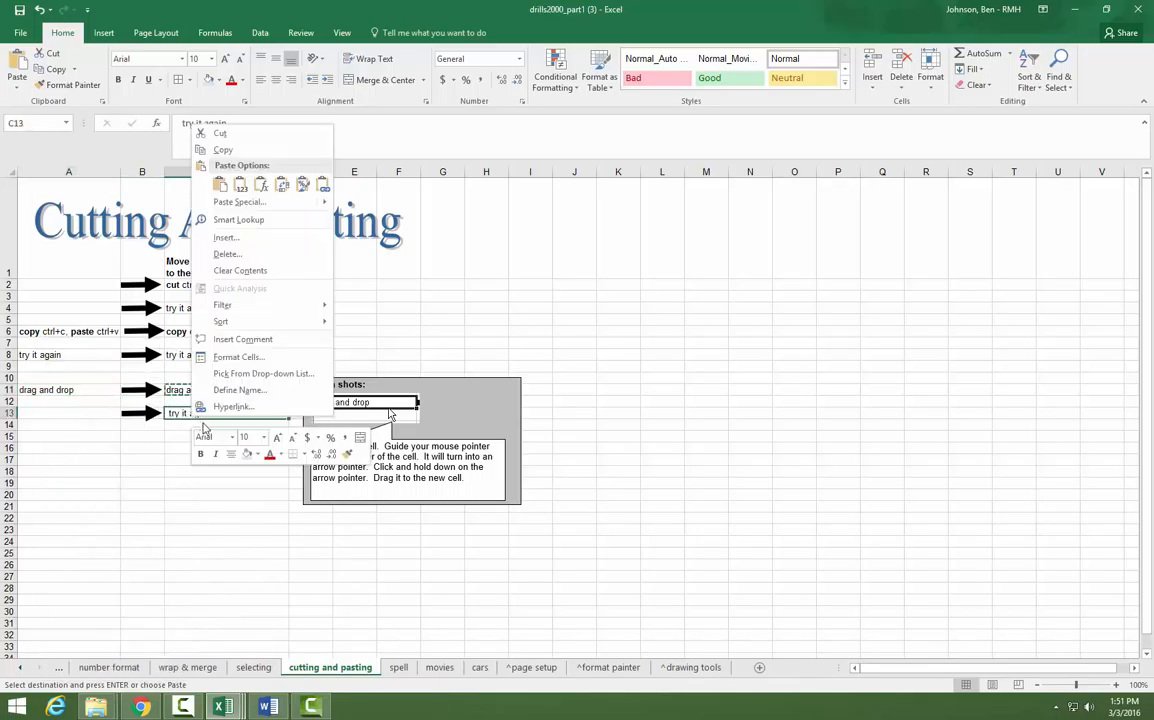
pyautogui.click(220, 134)
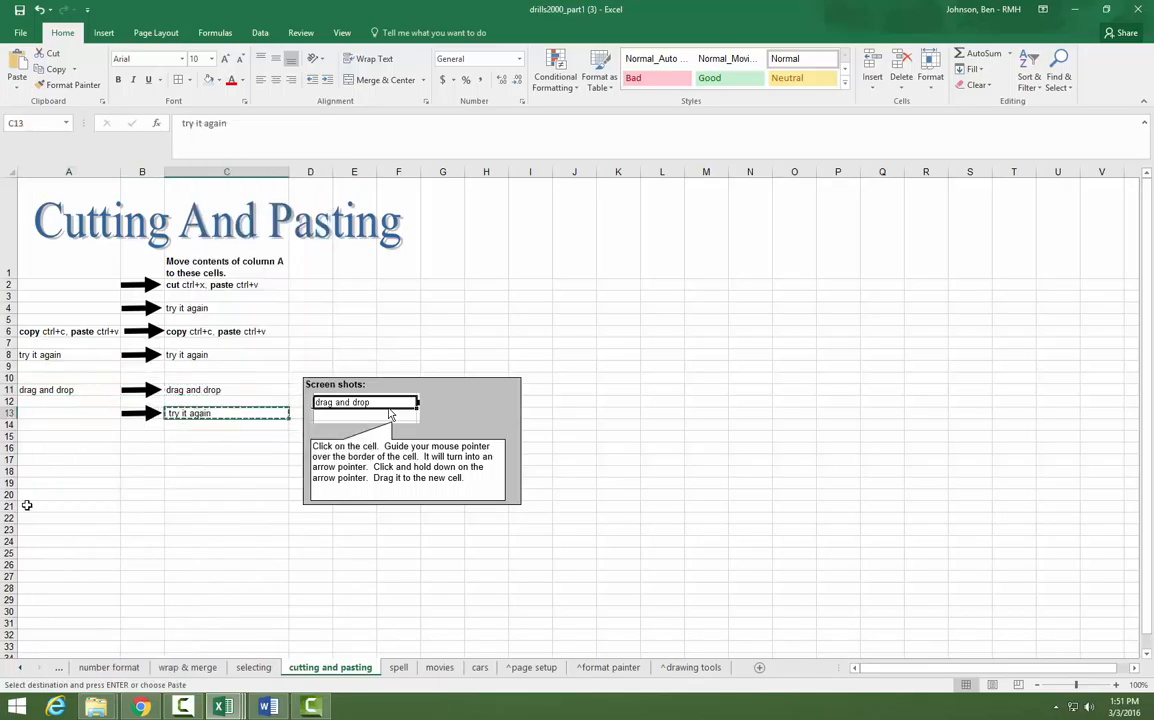
pyautogui.click(76, 414)
pyautogui.rightClick(76, 414)
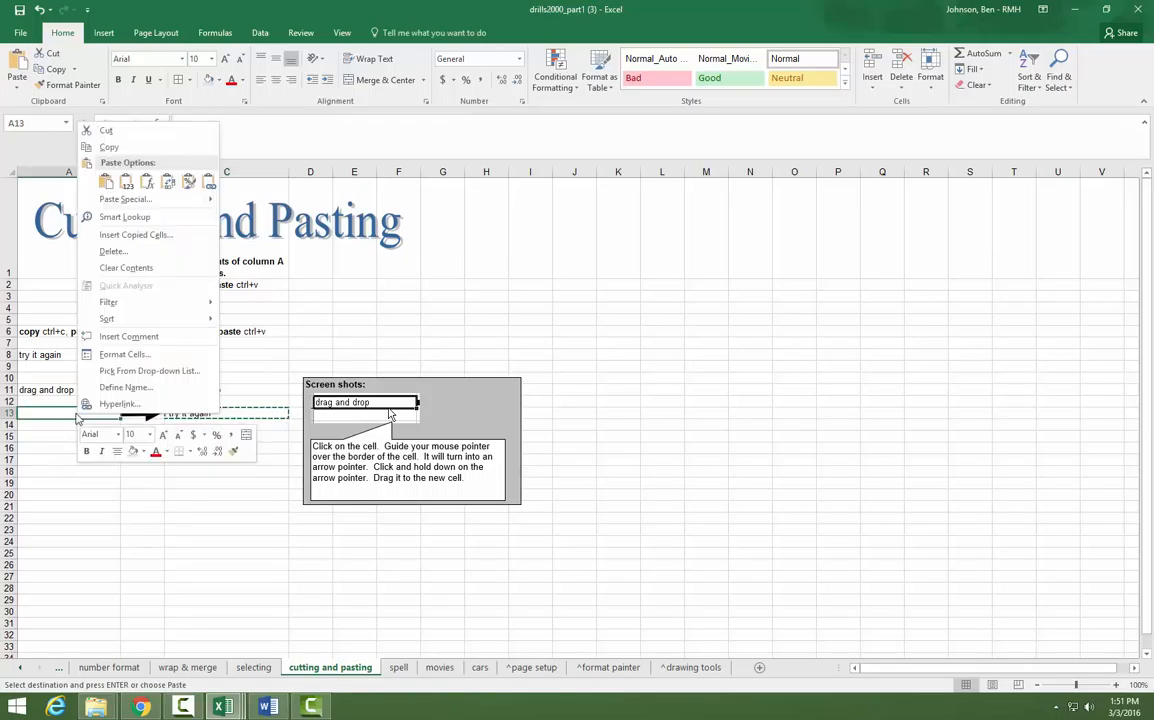
pyautogui.click(111, 148)
pyautogui.click(158, 434)
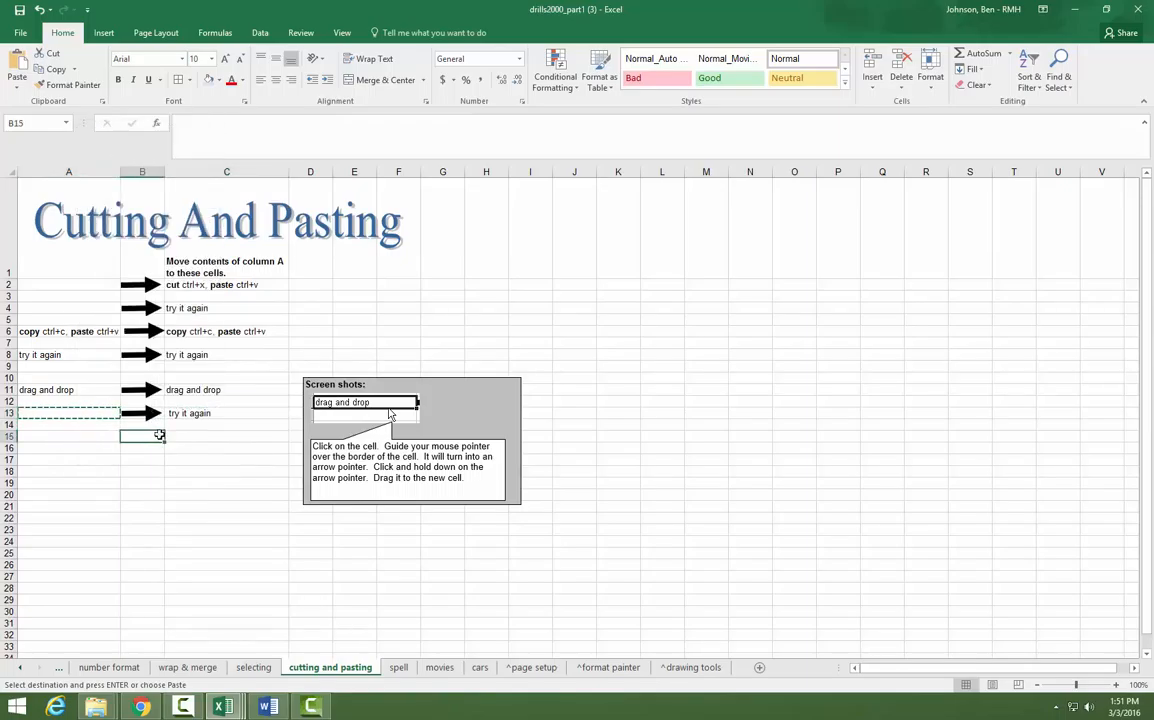
# Step: Copy C13 and paste it into A13 as values only
pyautogui.click(201, 412)
pyautogui.rightClick(201, 412)
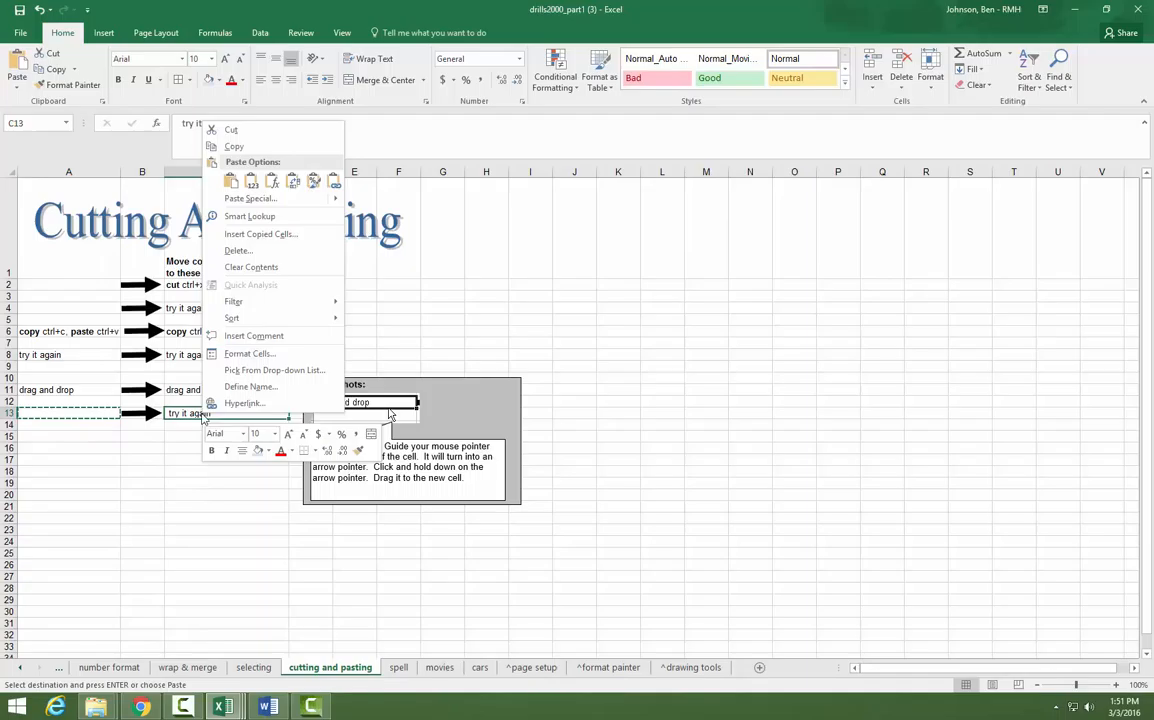
pyautogui.click(236, 148)
pyautogui.rightClick(55, 412)
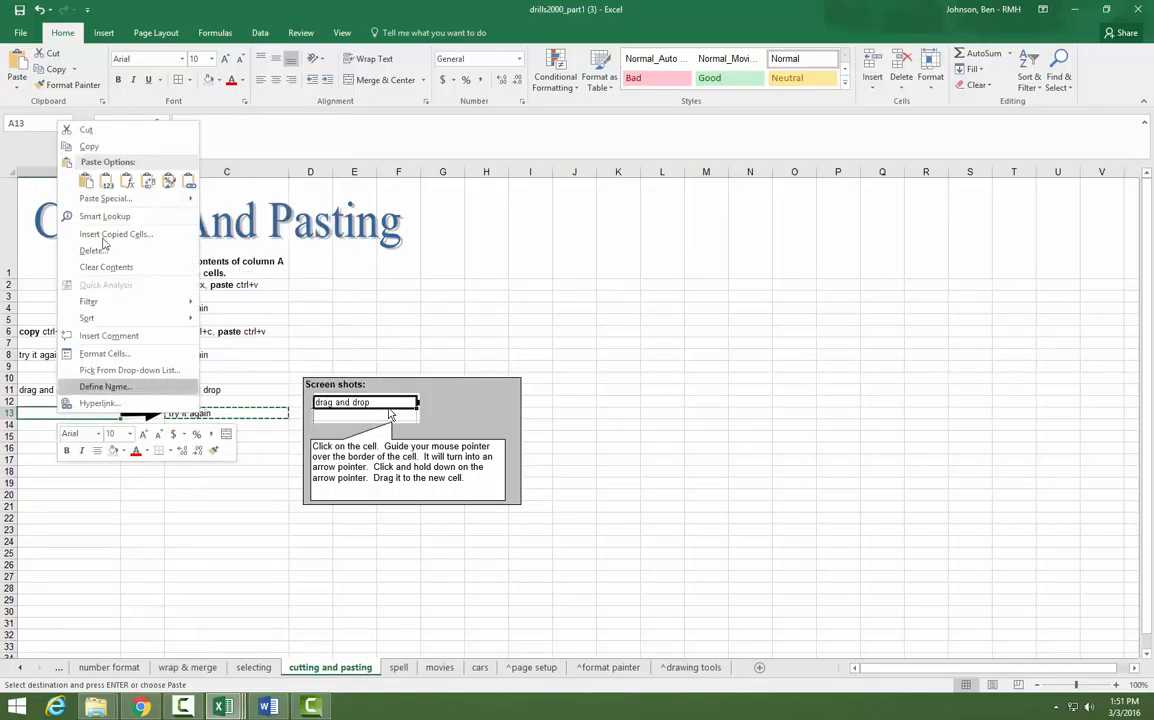
pyautogui.click(106, 182)
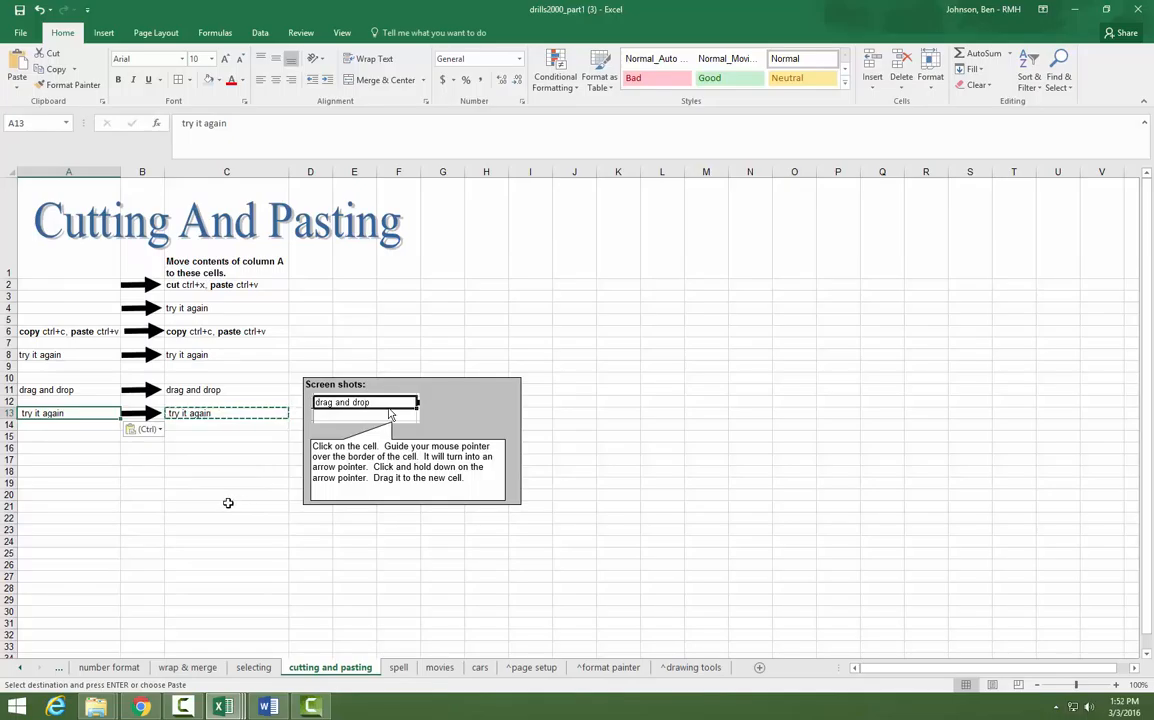
pyautogui.press('Escape')
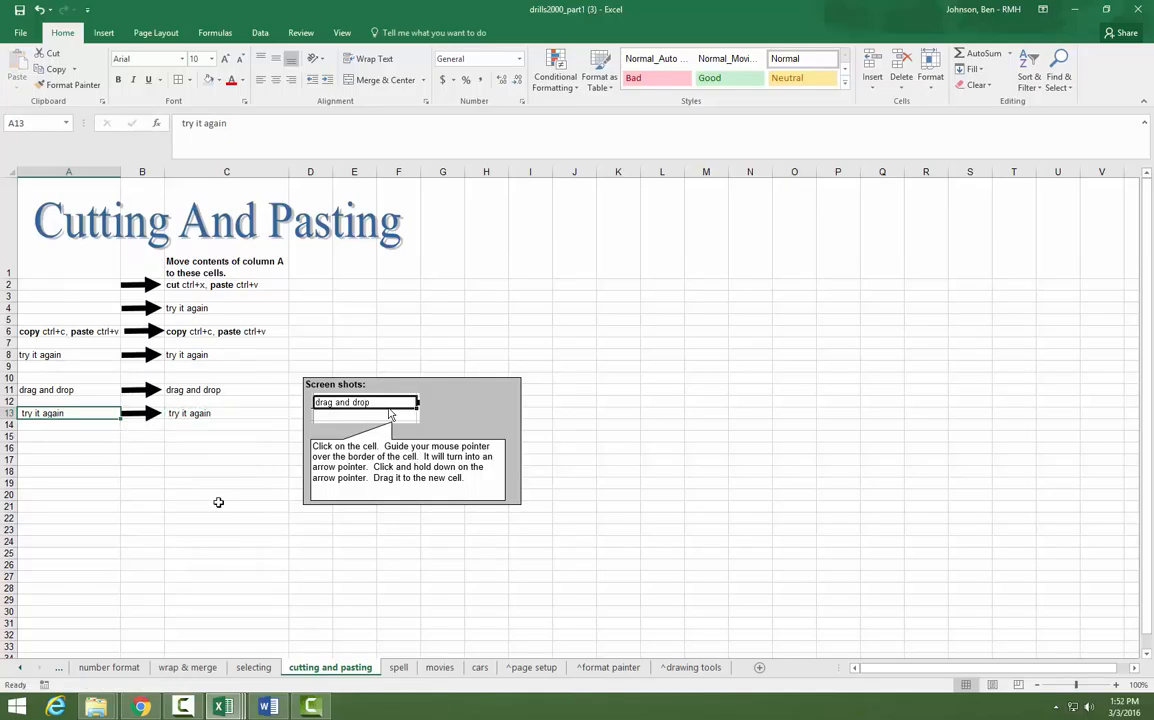
# Step: Copy C13 again and review the paste options offered for A13, especially Values
pyautogui.click(209, 414)
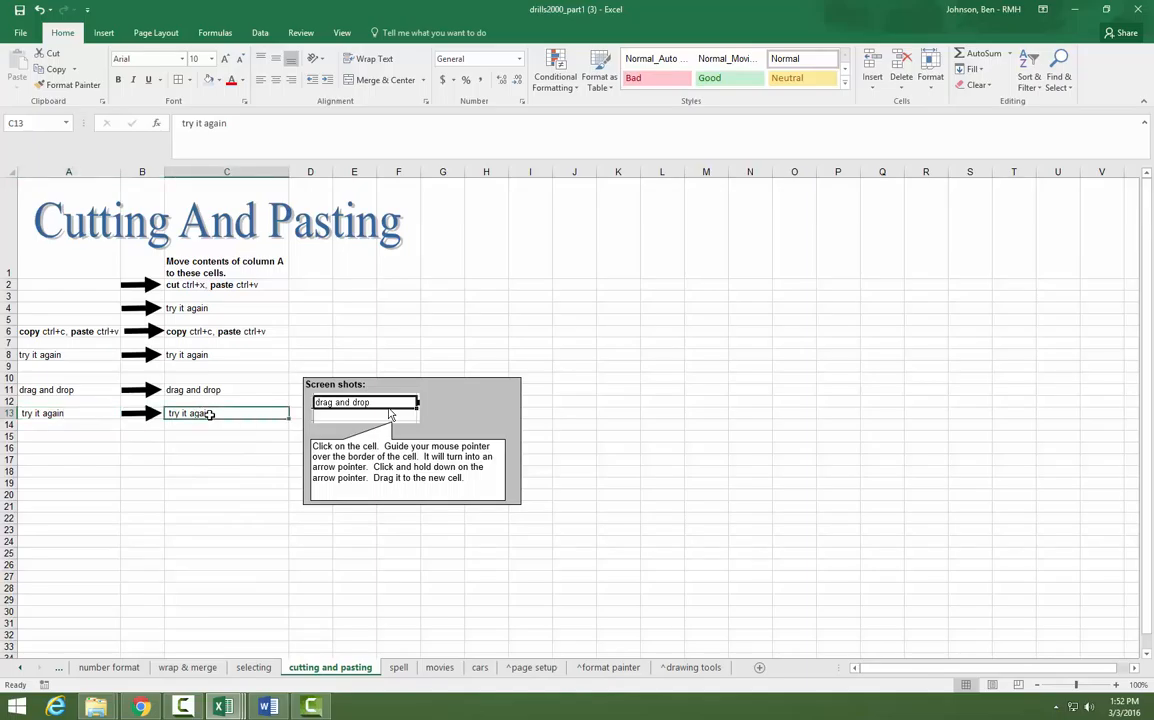
pyautogui.rightClick(209, 414)
pyautogui.click(243, 149)
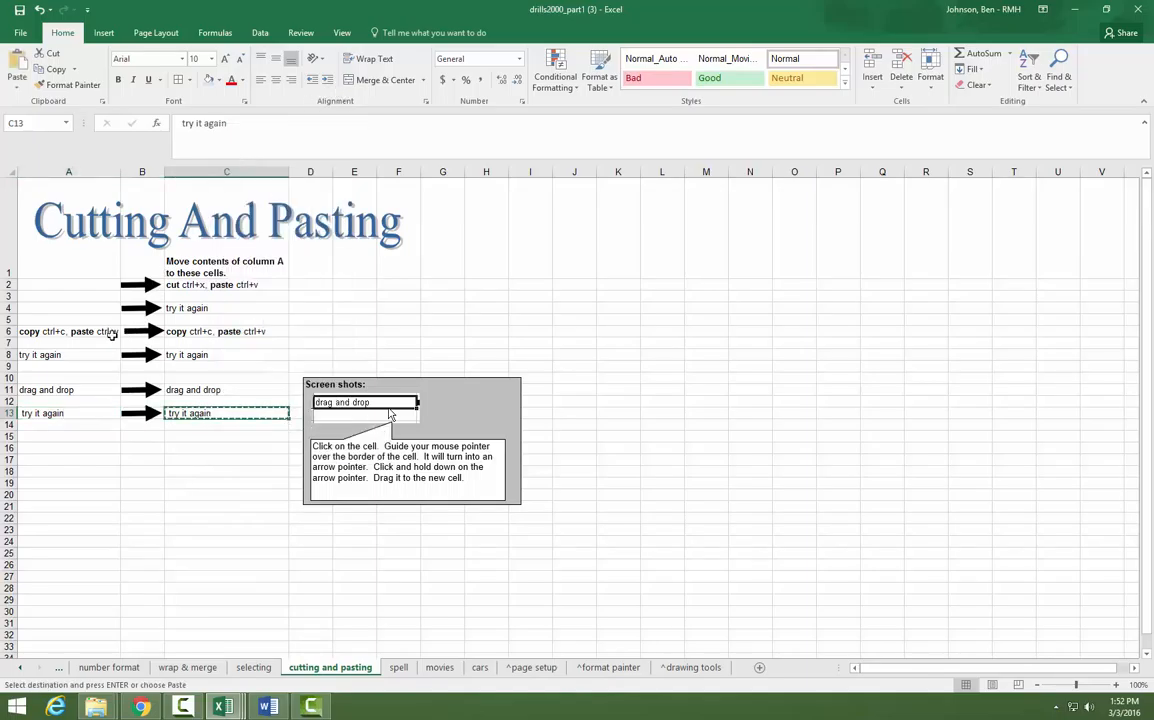
pyautogui.click(50, 413)
pyautogui.rightClick(50, 413)
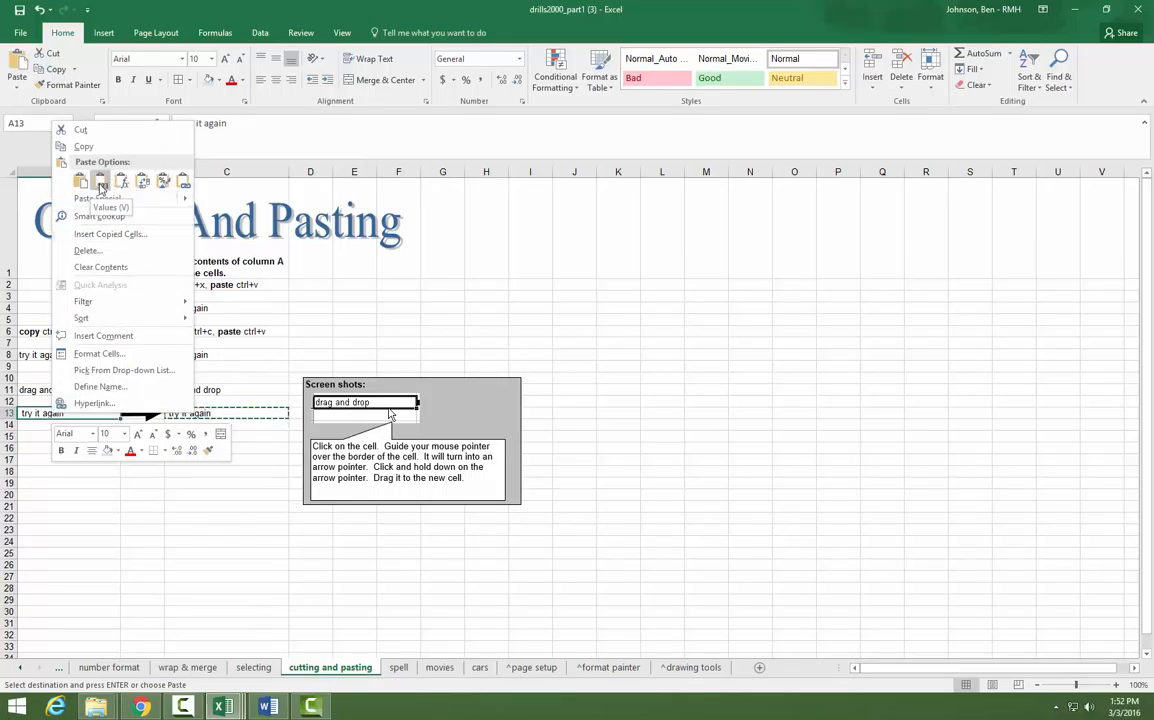
pyautogui.click(100, 183)
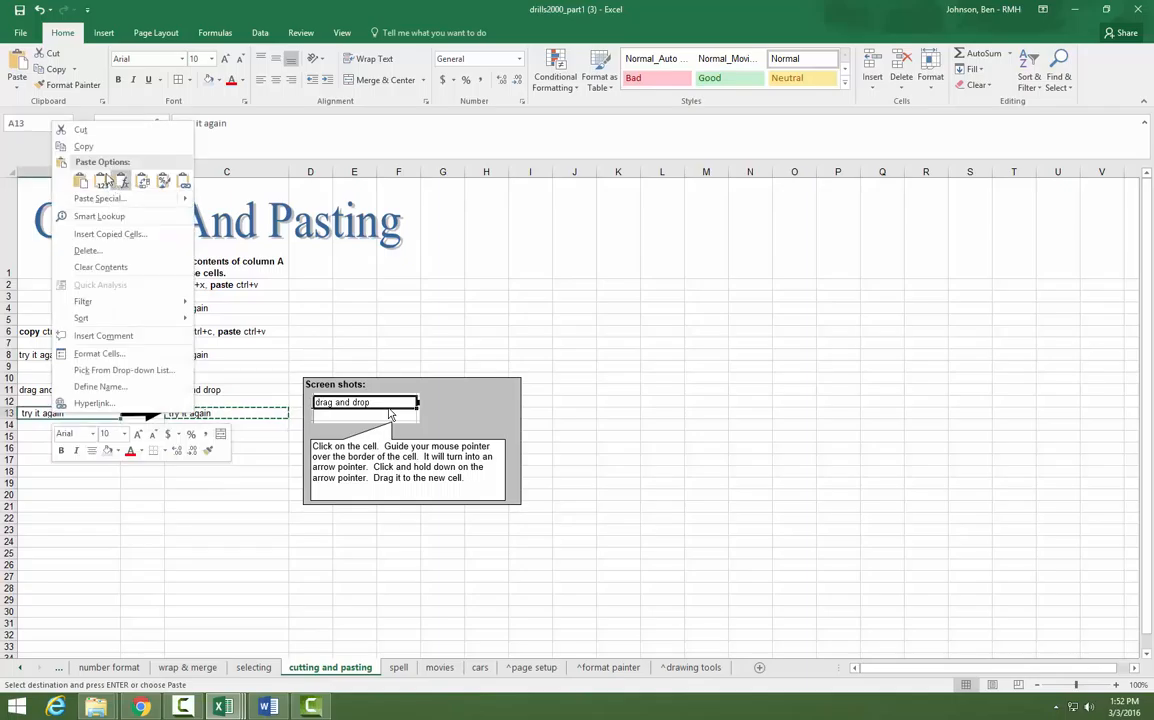
pyautogui.click(101, 188)
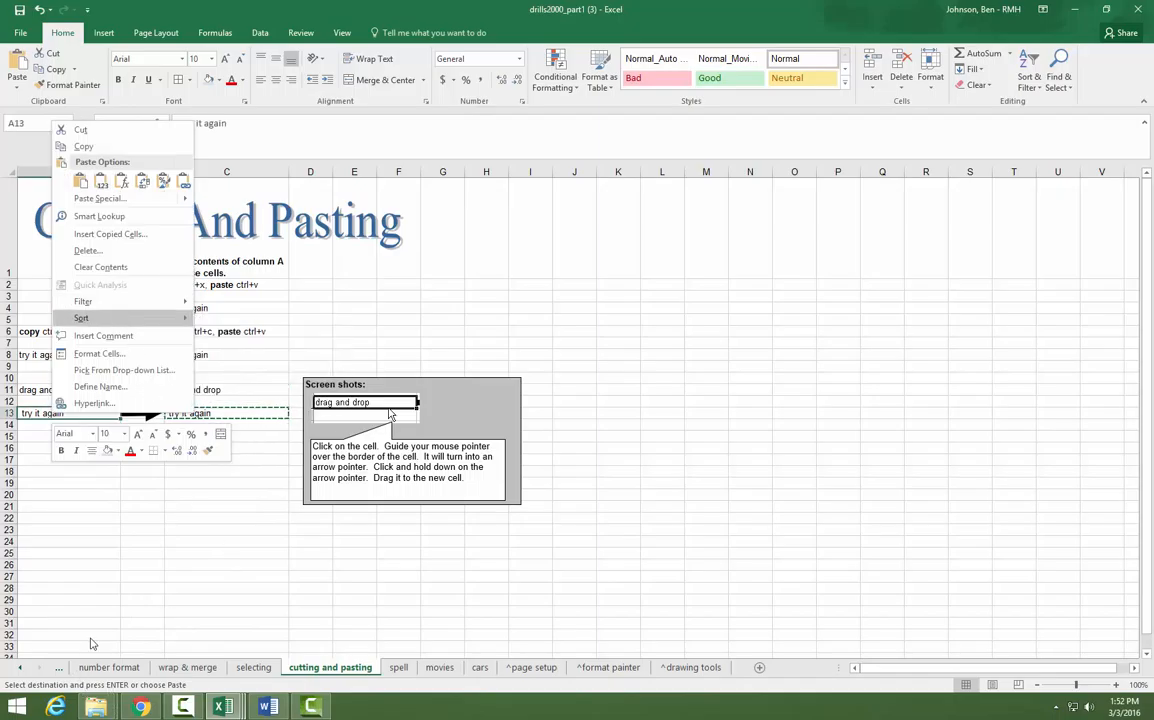
# Step: Pass the spell worksheet and go to the movies worksheet, bringing its first column into view
pyautogui.click(399, 668)
pyautogui.click(404, 669)
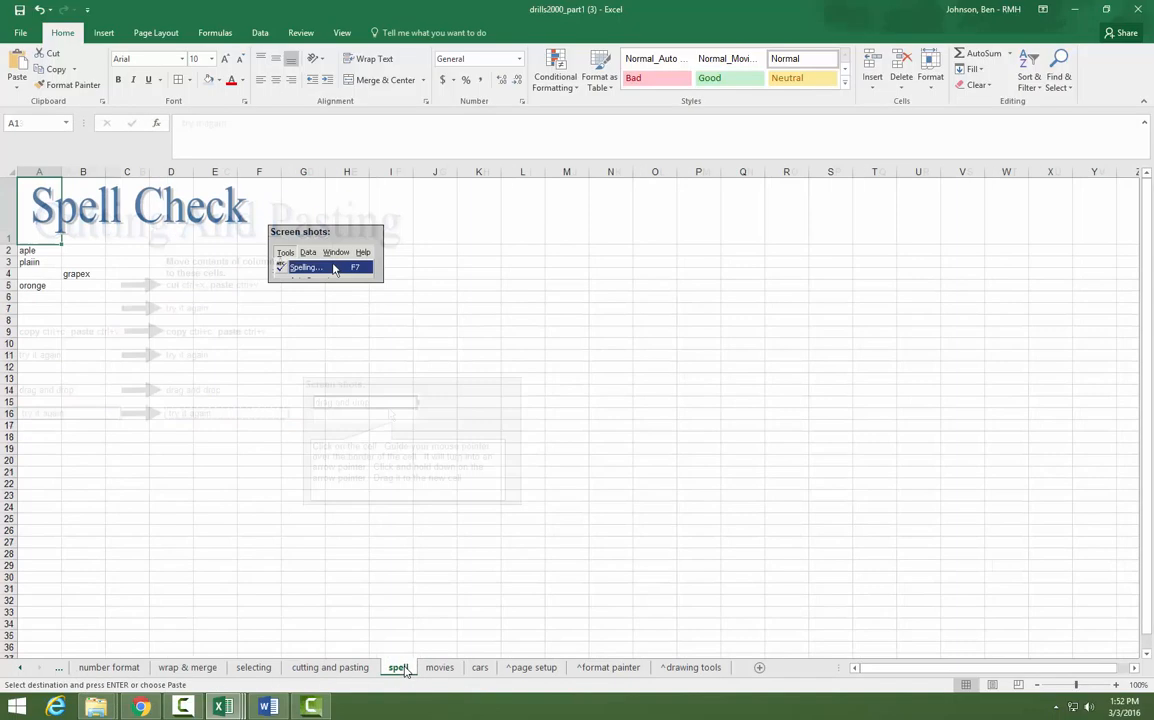
pyautogui.click(437, 669)
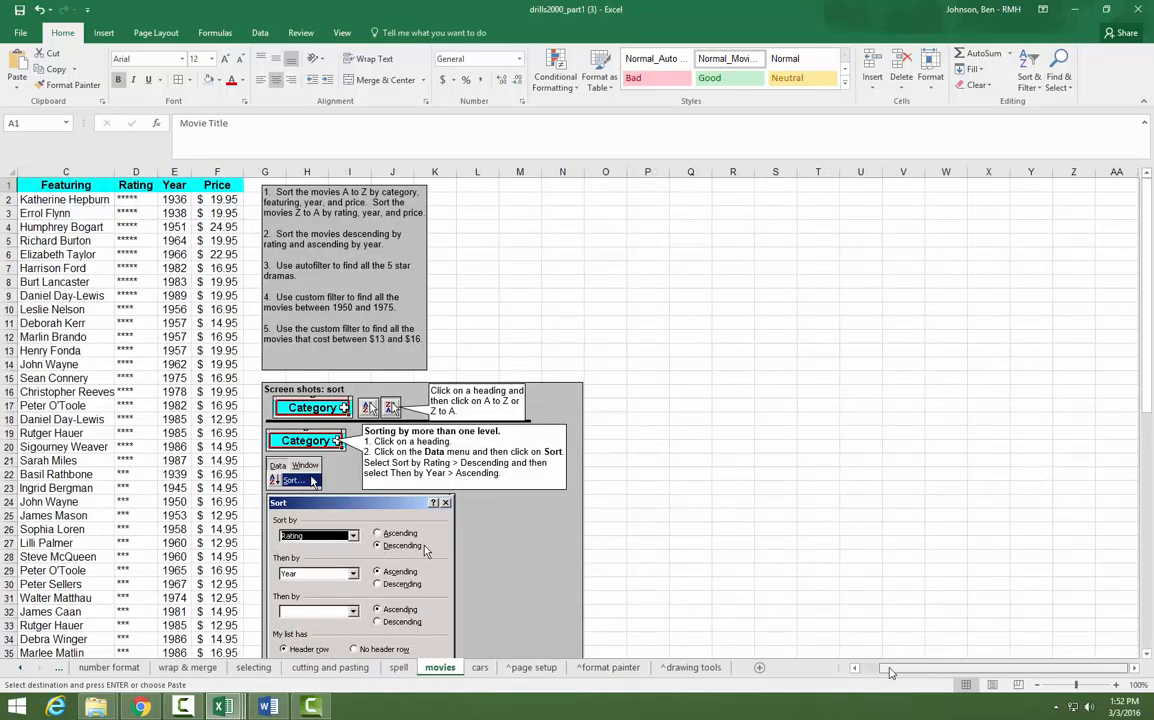
pyautogui.hscroll(-2, 1000, 605)
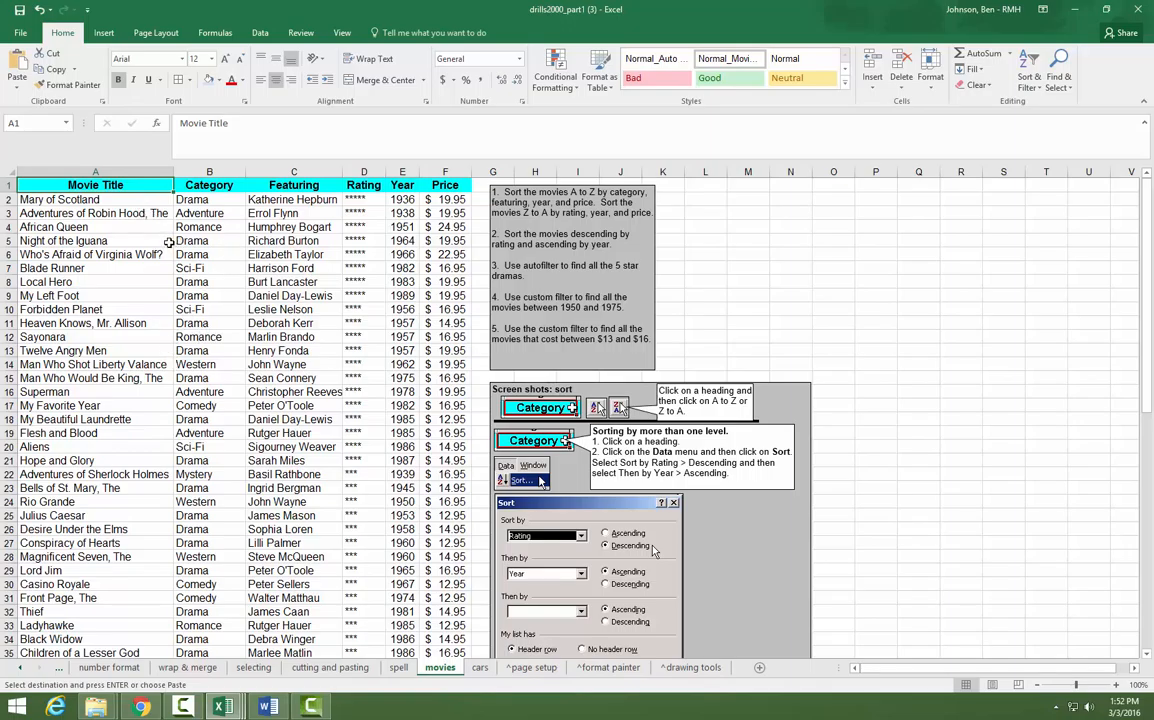
# Step: Examine the movie list's Featuring, Movie Title and Category columns, comparing whole-column selection with selecting only a heading cell
pyautogui.click(288, 172)
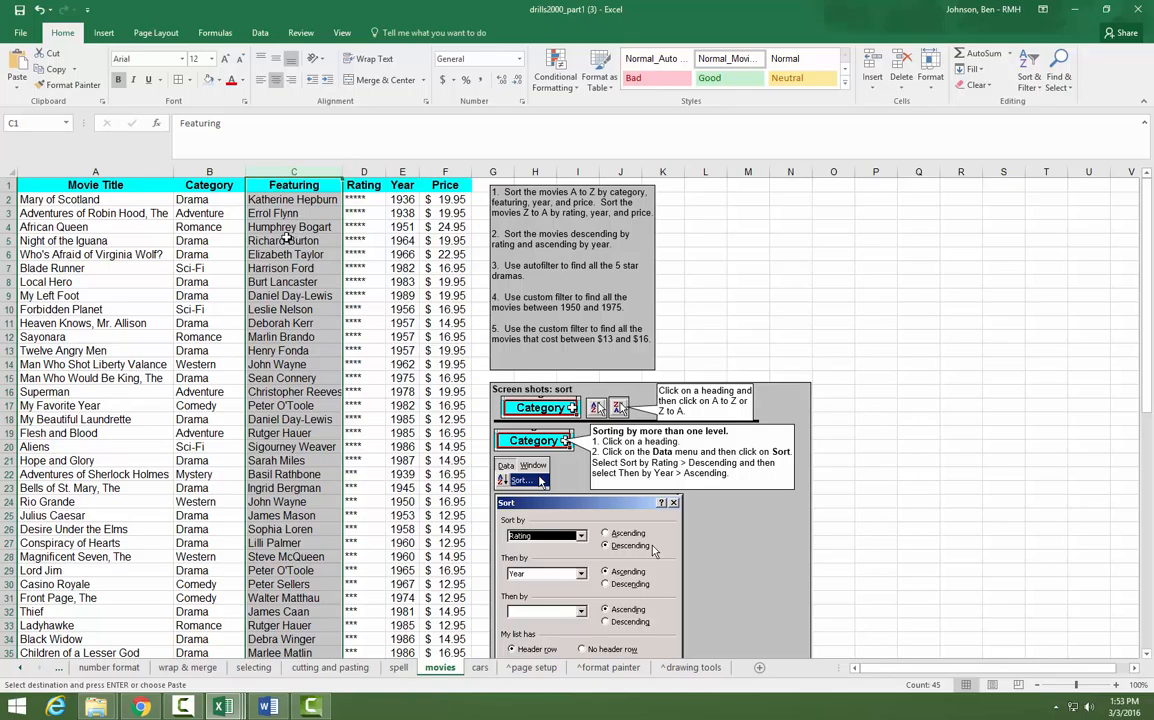
pyautogui.click(115, 184)
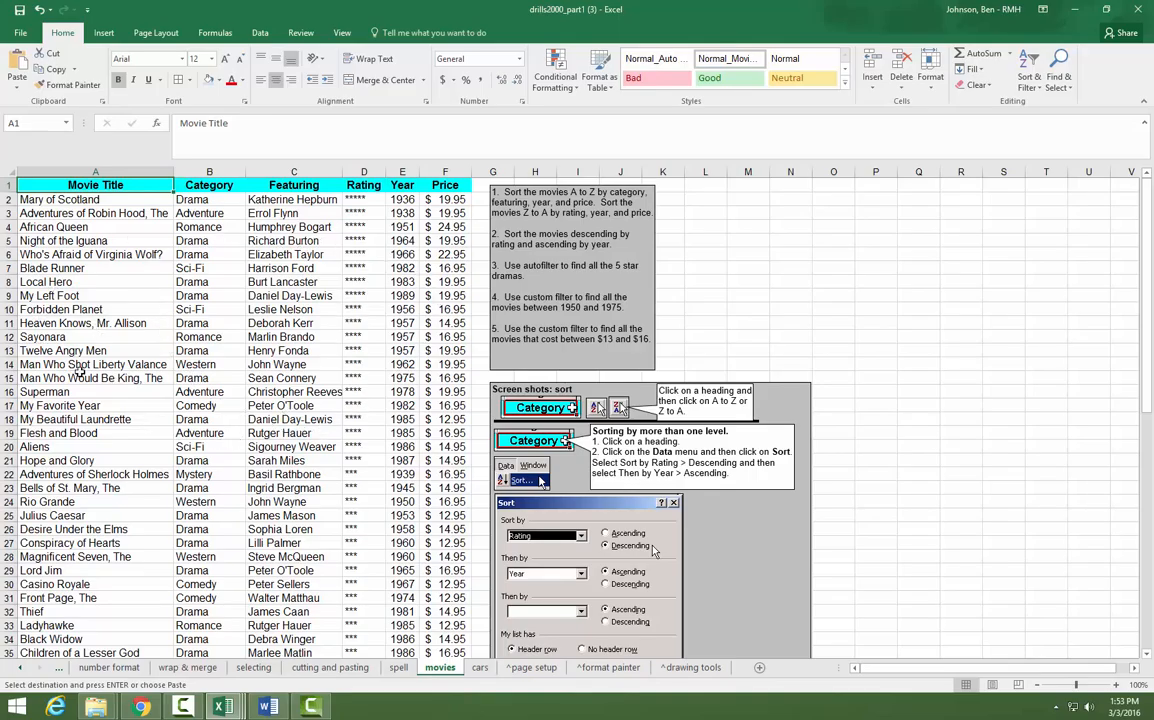
pyautogui.scroll(-1, 180, 379)
pyautogui.scroll(1, 178, 378)
pyautogui.click(194, 183)
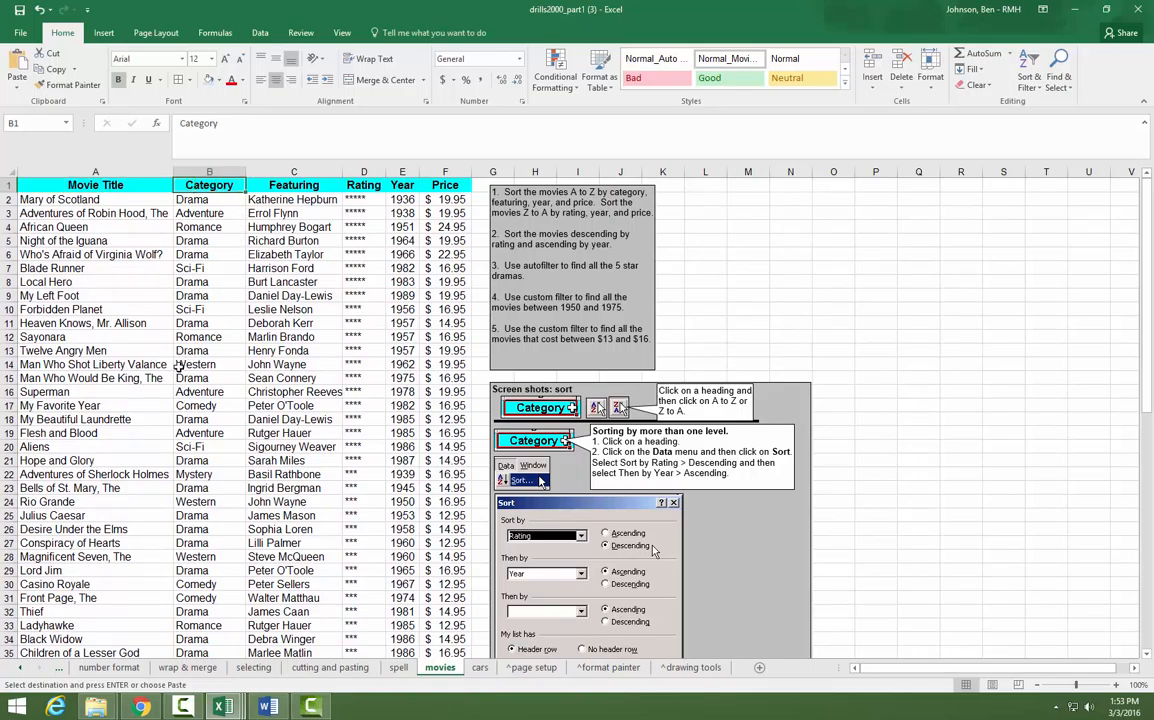
pyautogui.click(227, 172)
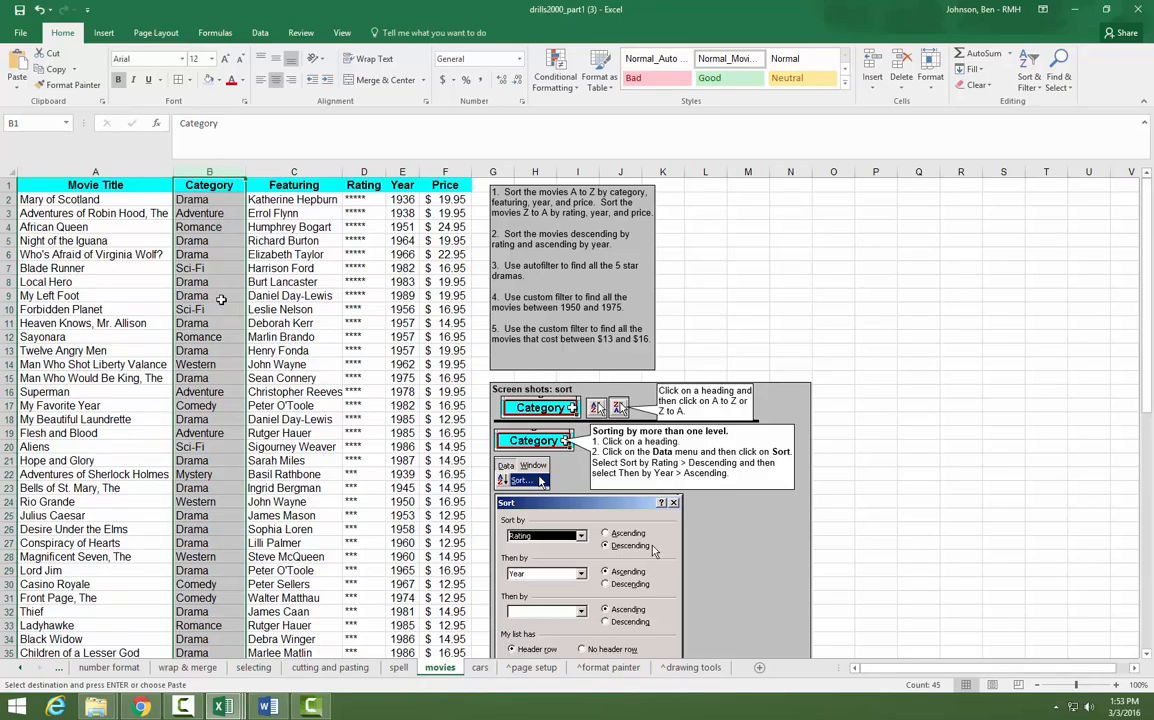
pyautogui.click(205, 184)
pyautogui.click(150, 185)
# Step: Sort the movie list A to Z by Category
pyautogui.click(218, 186)
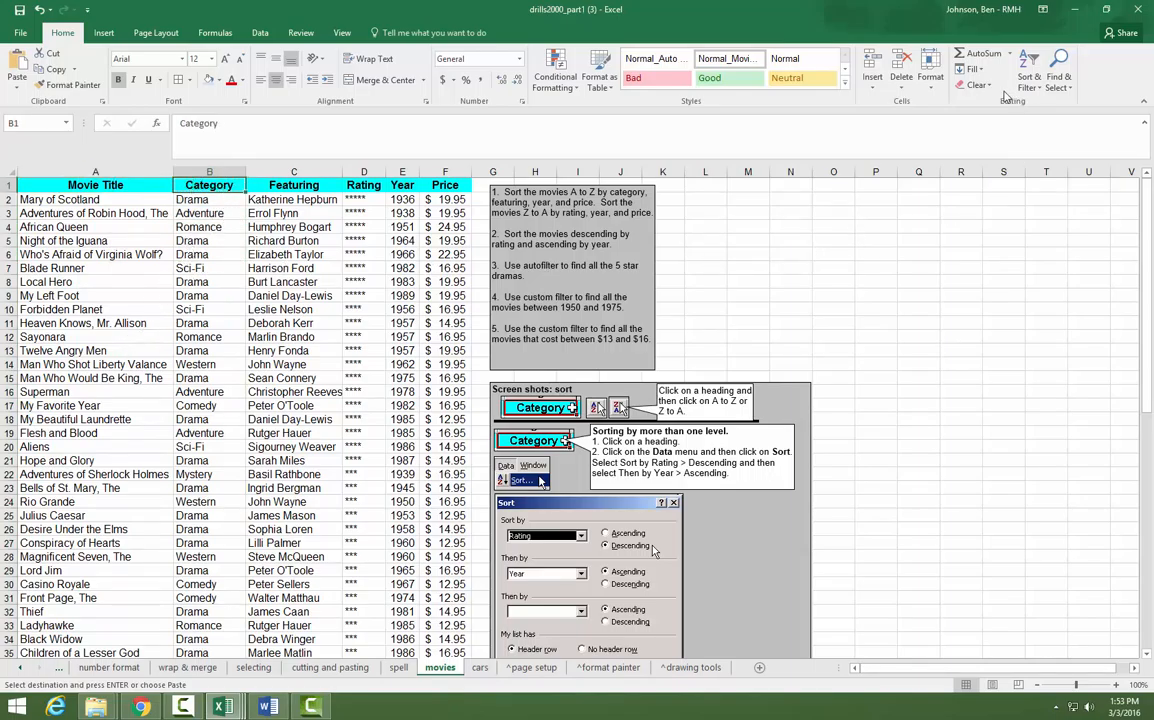
pyautogui.click(1034, 70)
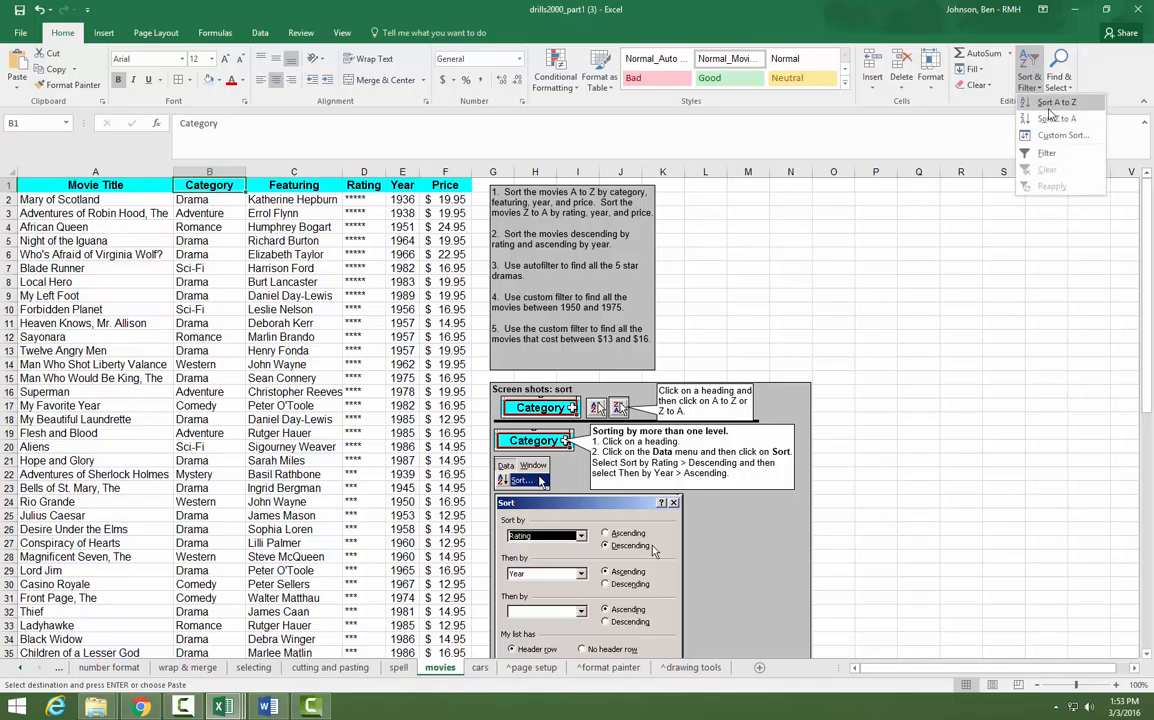
pyautogui.click(1056, 104)
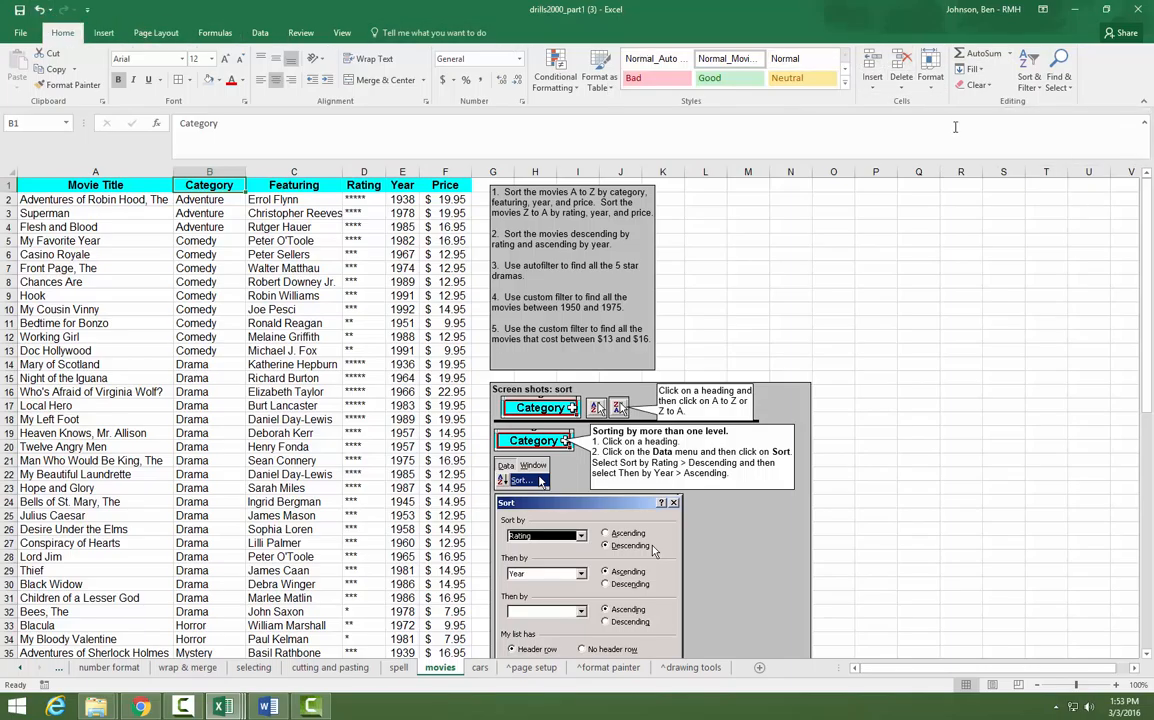
# Step: Apply a custom sort of the movie list by Category values A to Z, toggling the data-has-headers option off and back on
pyautogui.click(1029, 76)
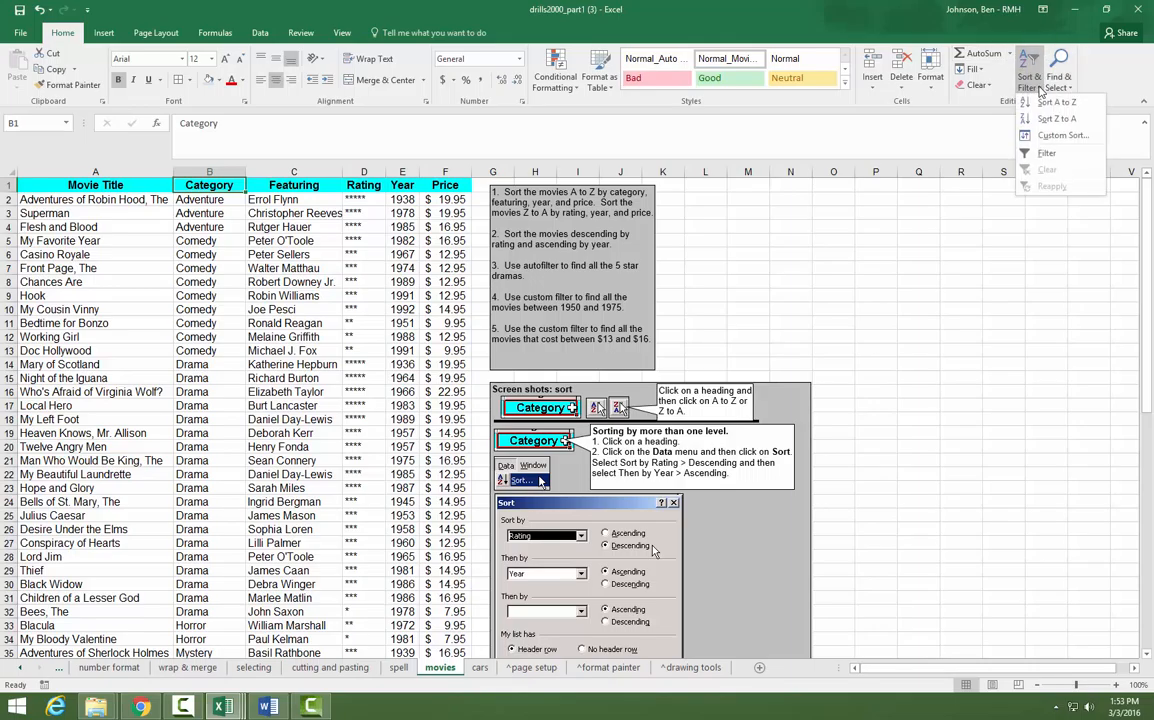
pyautogui.click(1062, 135)
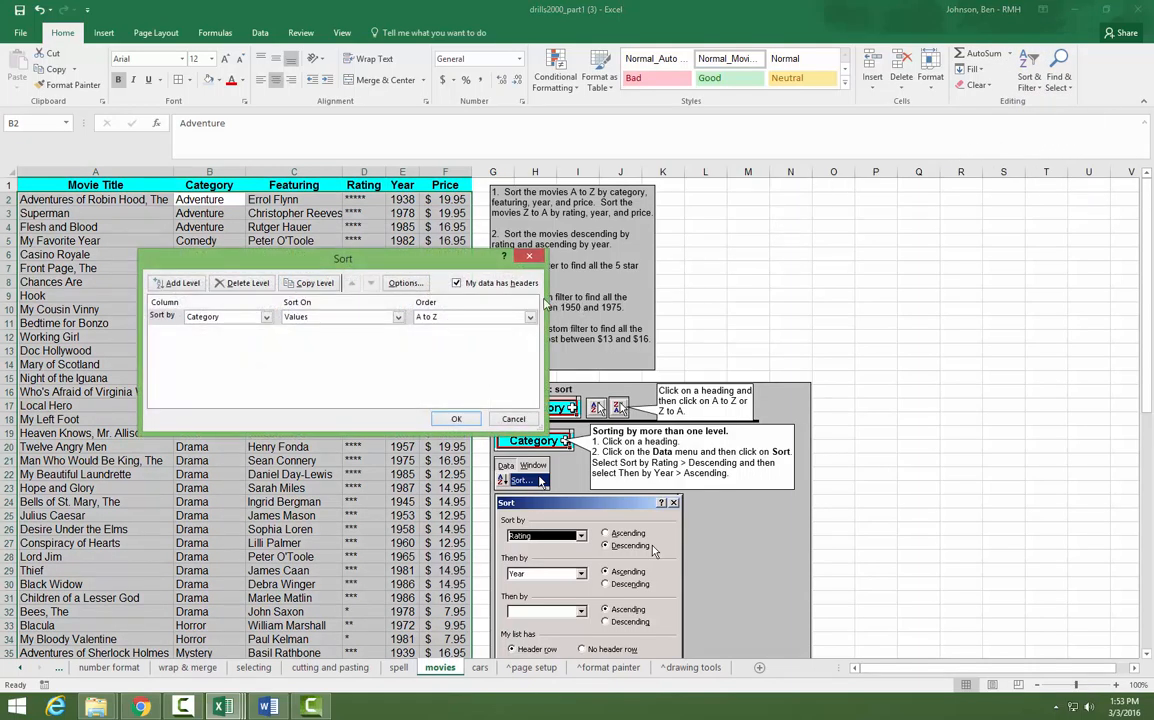
pyautogui.click(457, 284)
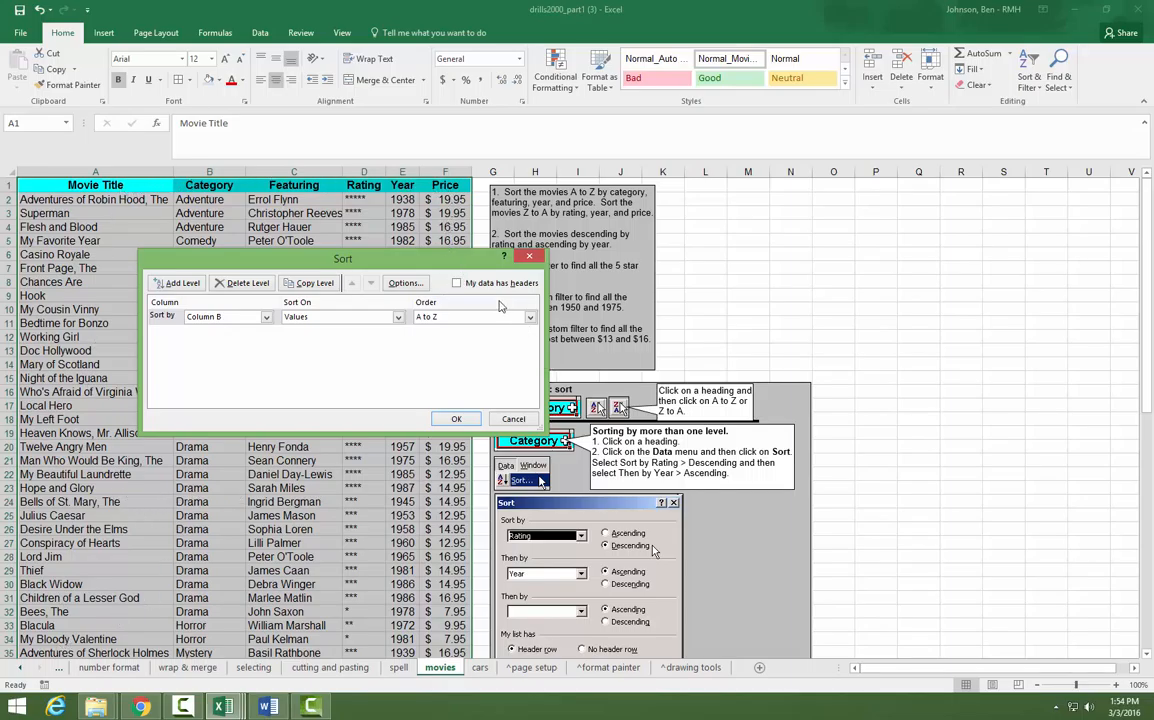
pyautogui.click(456, 283)
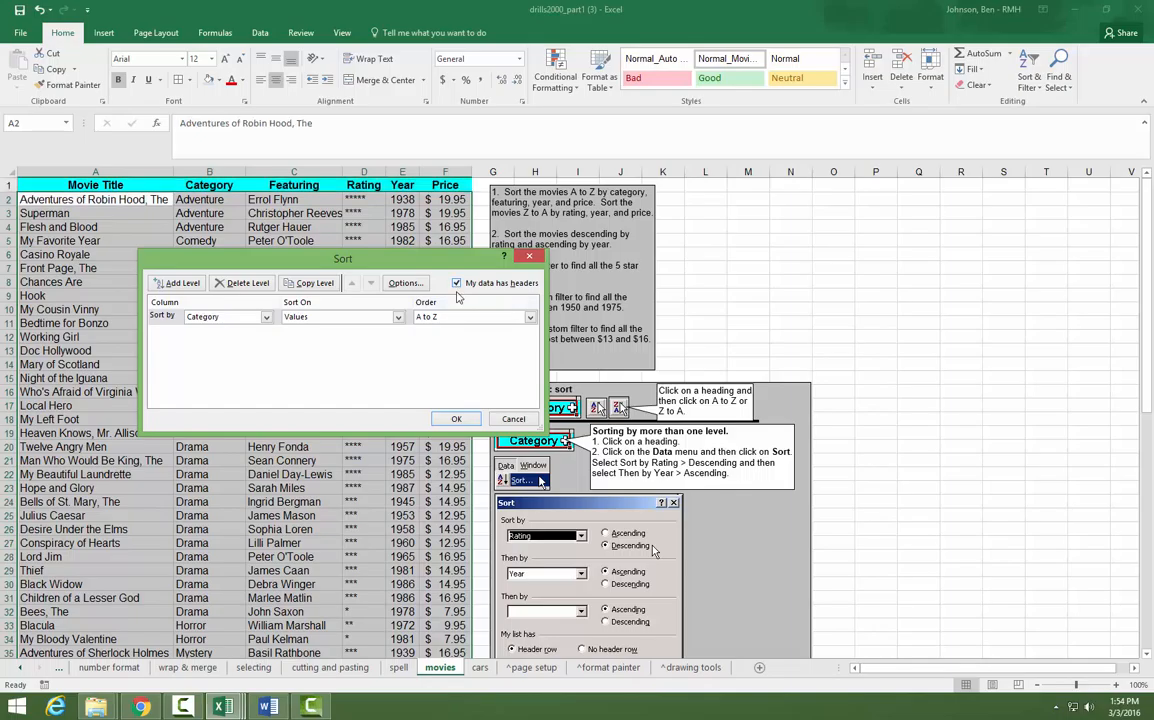
pyautogui.click(456, 419)
pyautogui.click(293, 364)
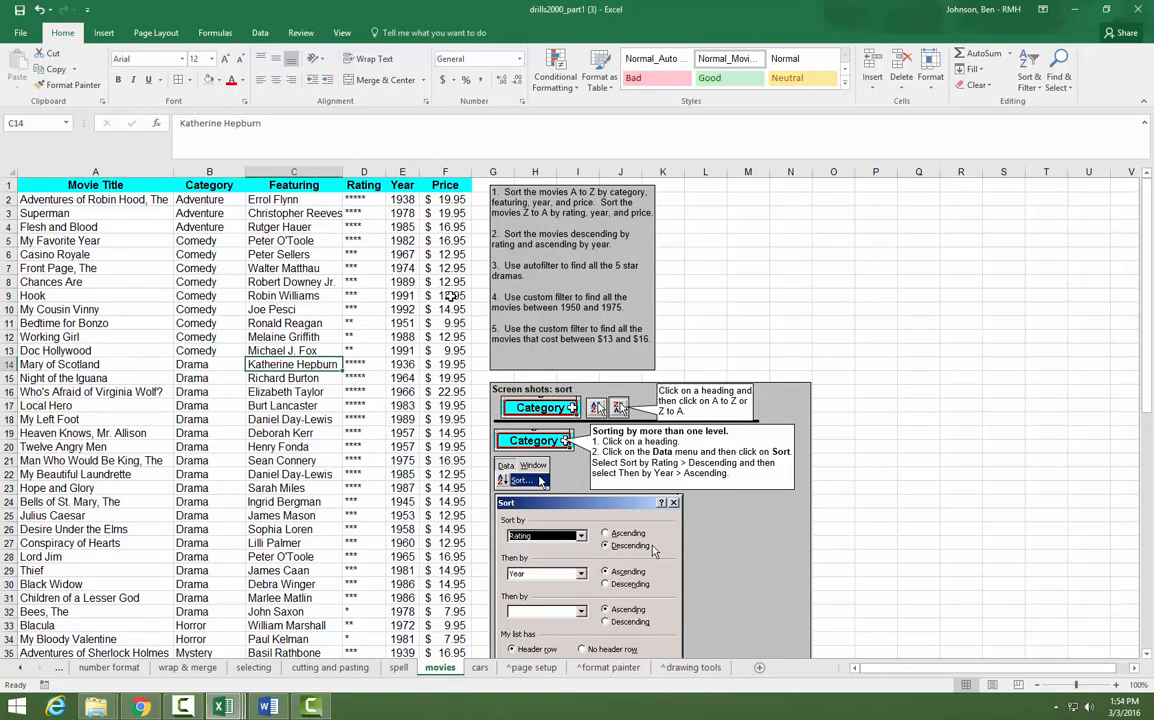
# Step: Sort the movie list Z to A by Rating
pyautogui.click(367, 186)
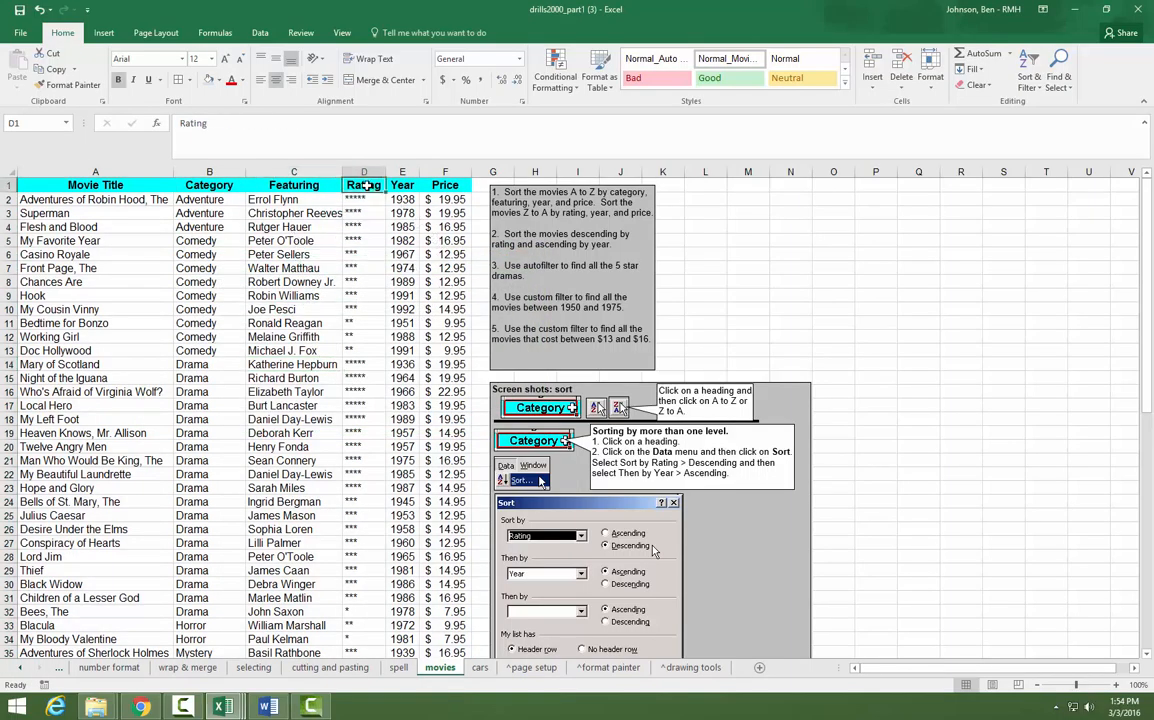
pyautogui.click(1040, 88)
pyautogui.click(1045, 115)
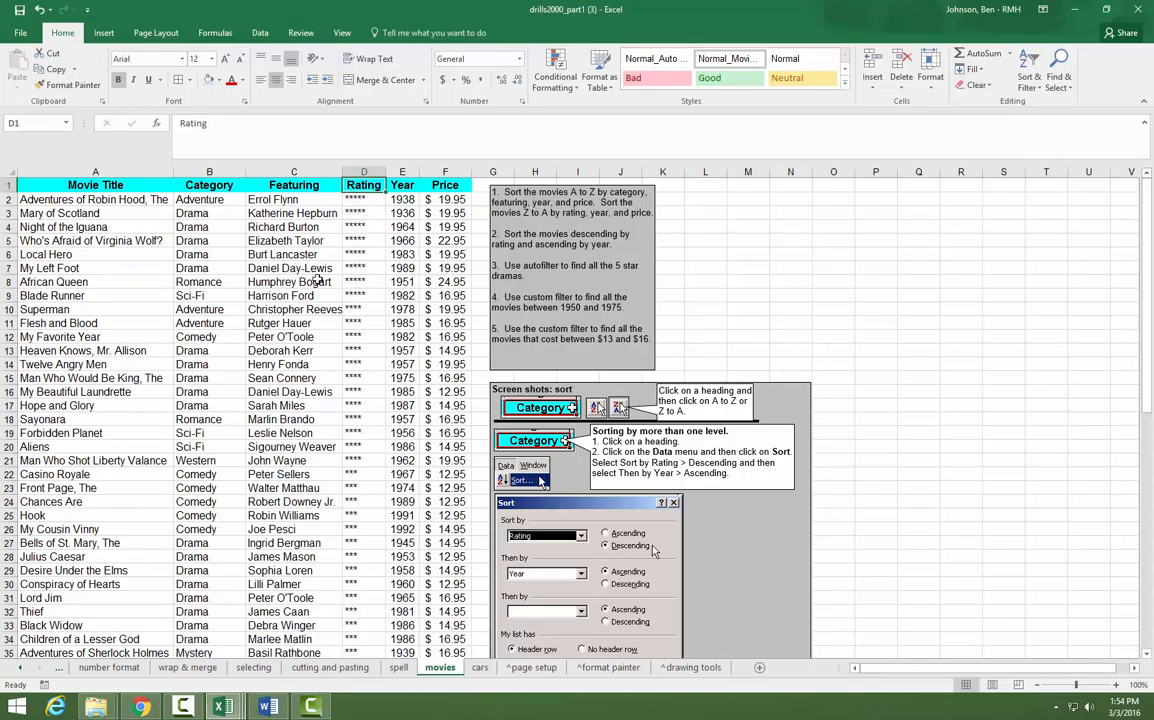
# Step: Sort the movie list in ascending order by Year
pyautogui.click(402, 185)
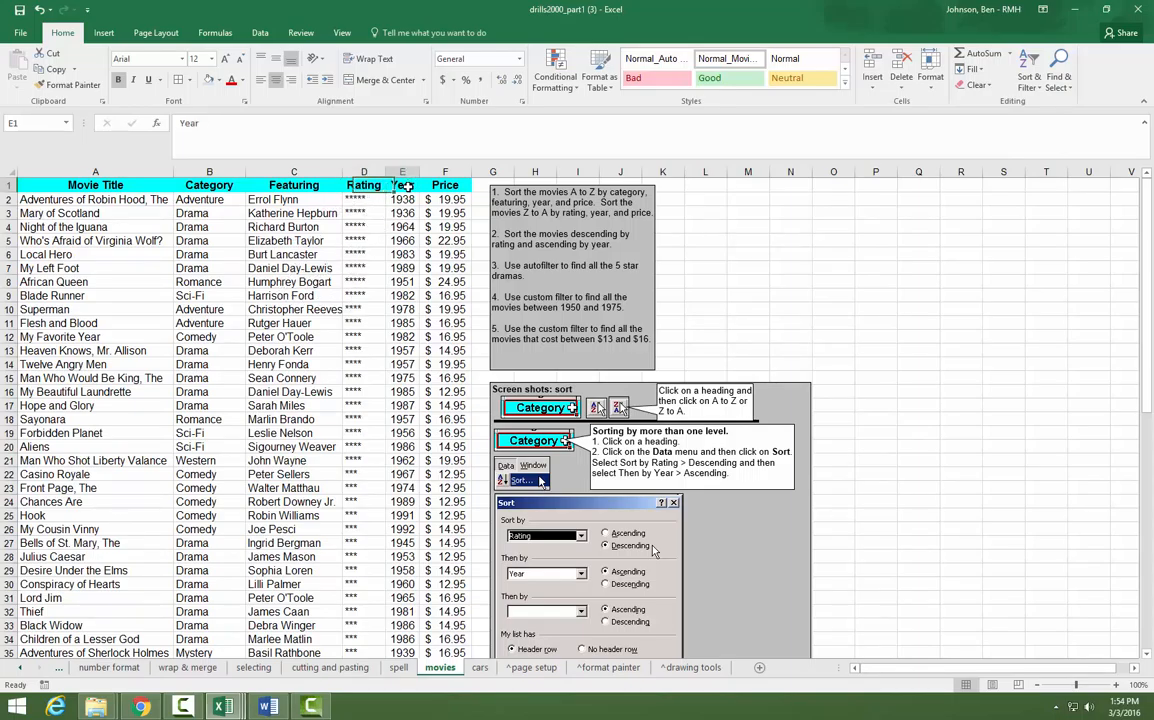
pyautogui.click(1040, 88)
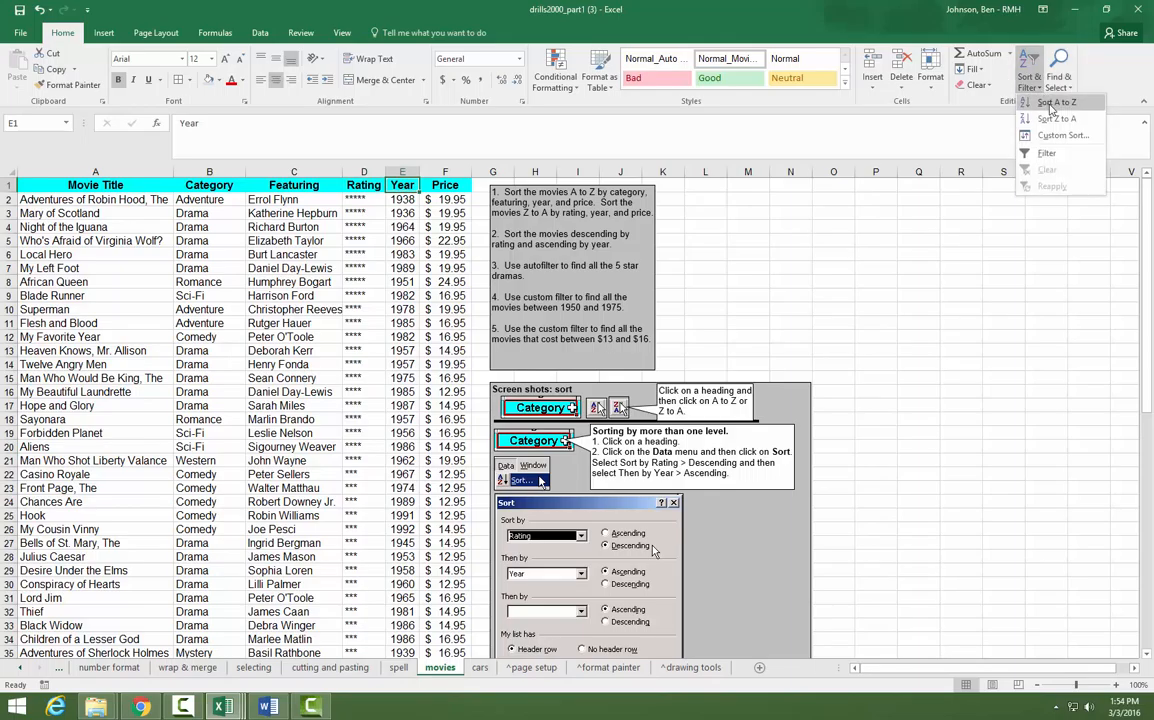
pyautogui.click(1056, 103)
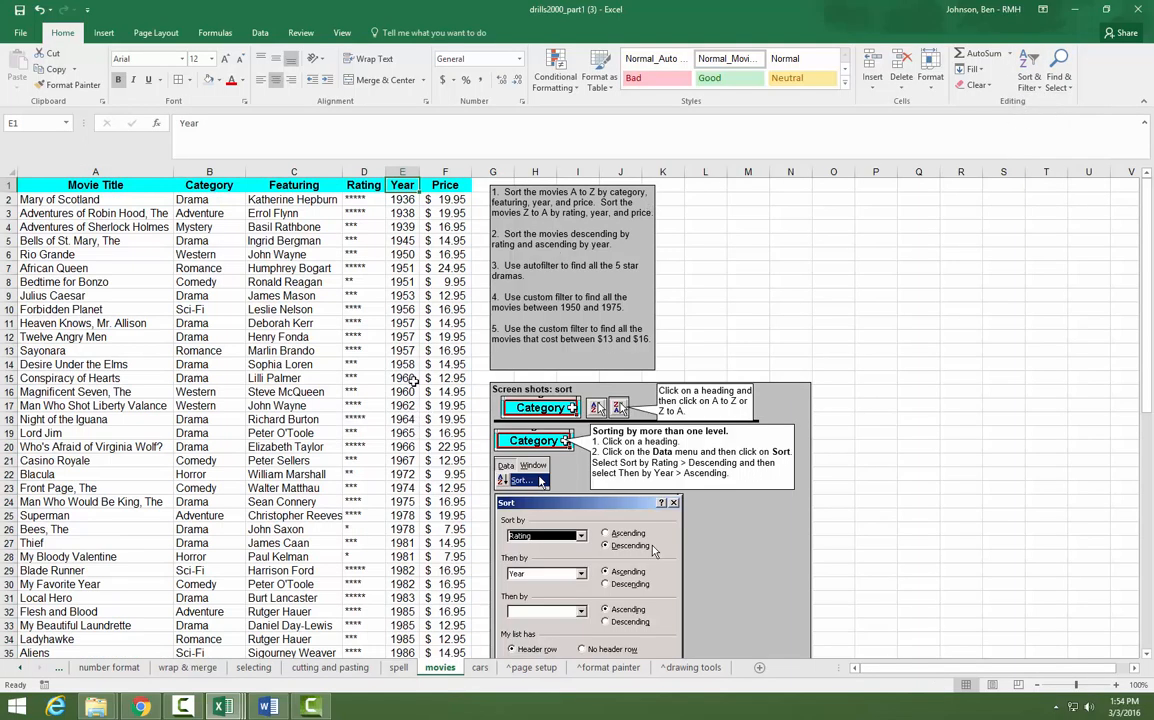
# Step: Sort the movie list in ascending order by Price
pyautogui.click(458, 190)
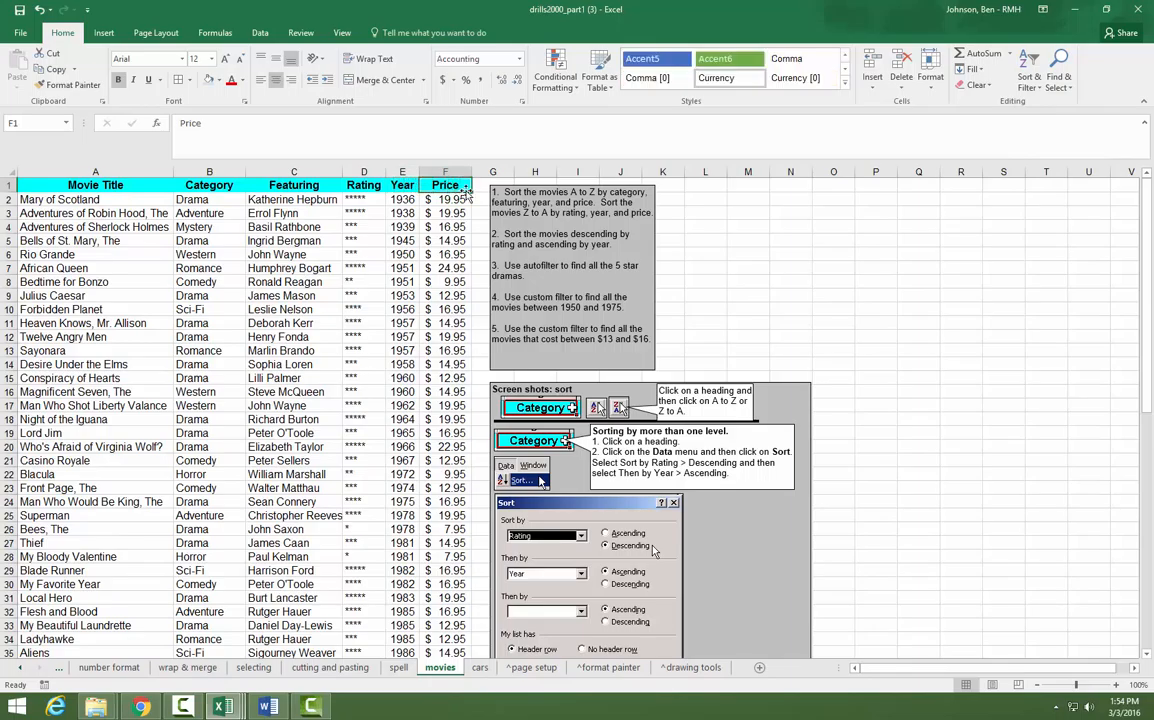
pyautogui.click(1037, 91)
pyautogui.click(1040, 106)
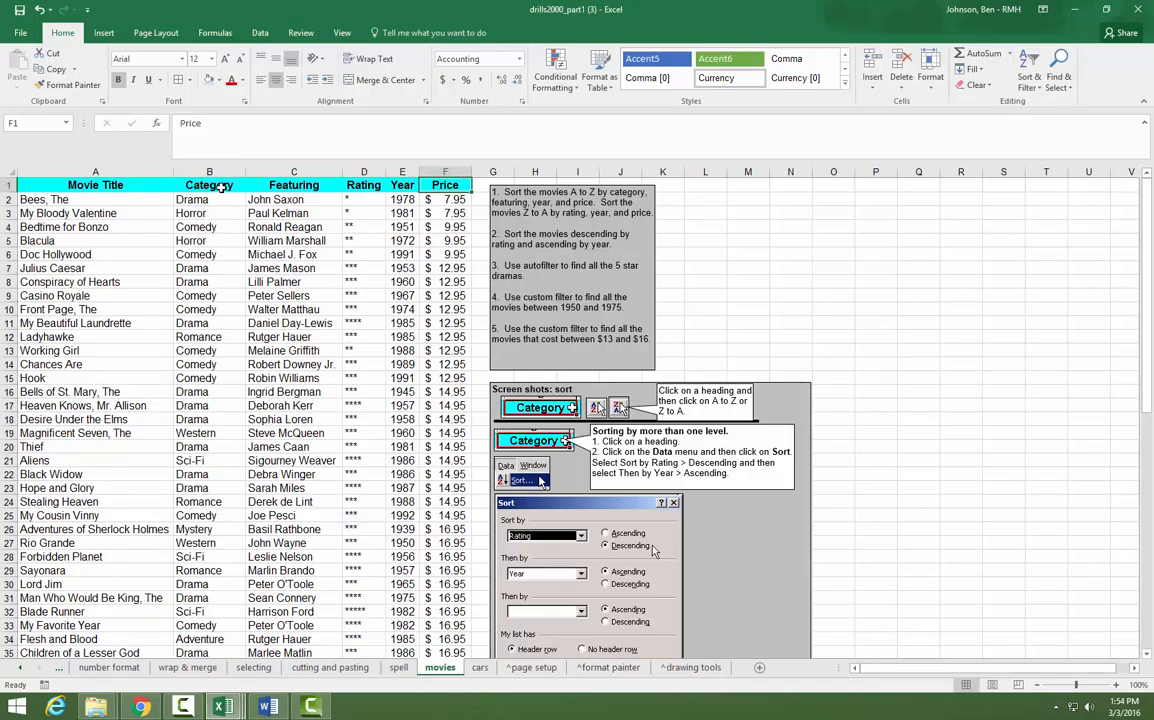
# Step: Start a custom sort of the movie list with Category as the first level, sorted on Values
pyautogui.click(220, 186)
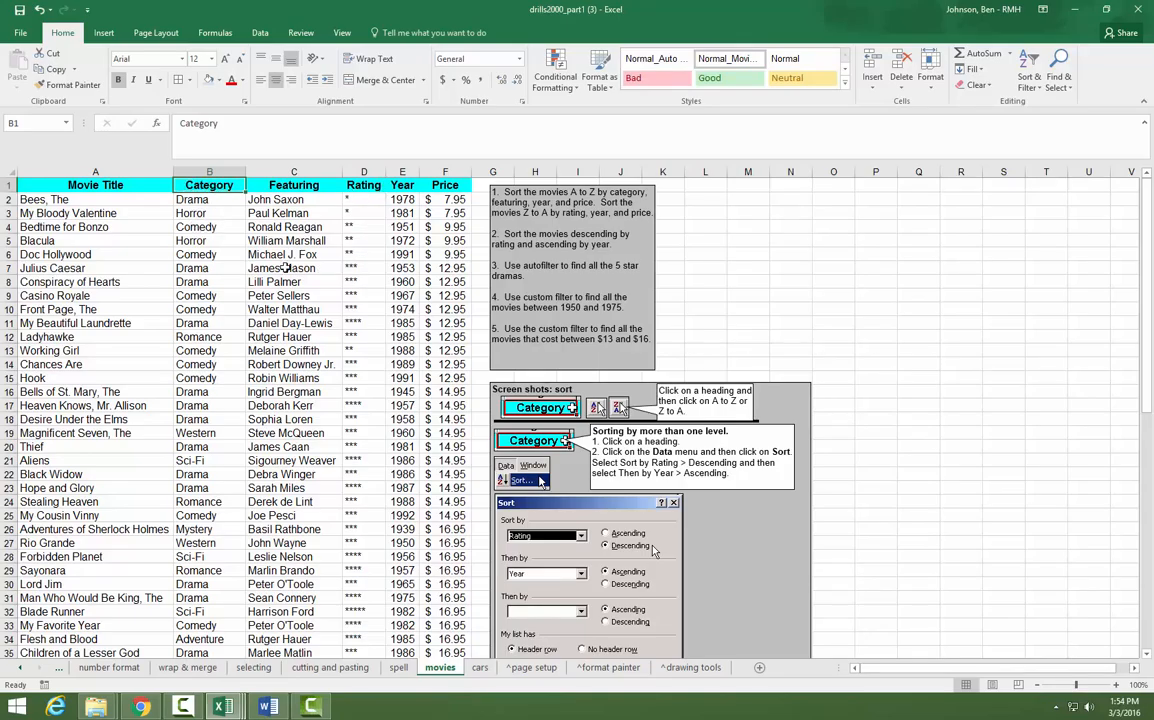
pyautogui.click(1039, 91)
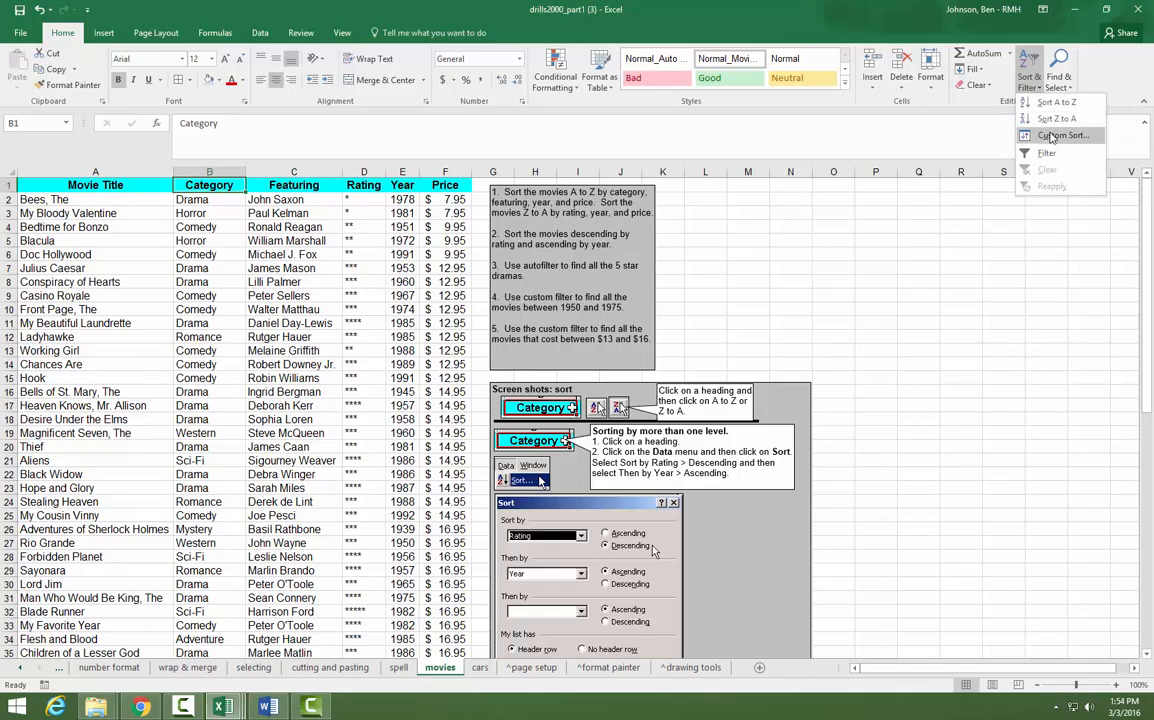
pyautogui.click(950, 124)
pyautogui.click(267, 317)
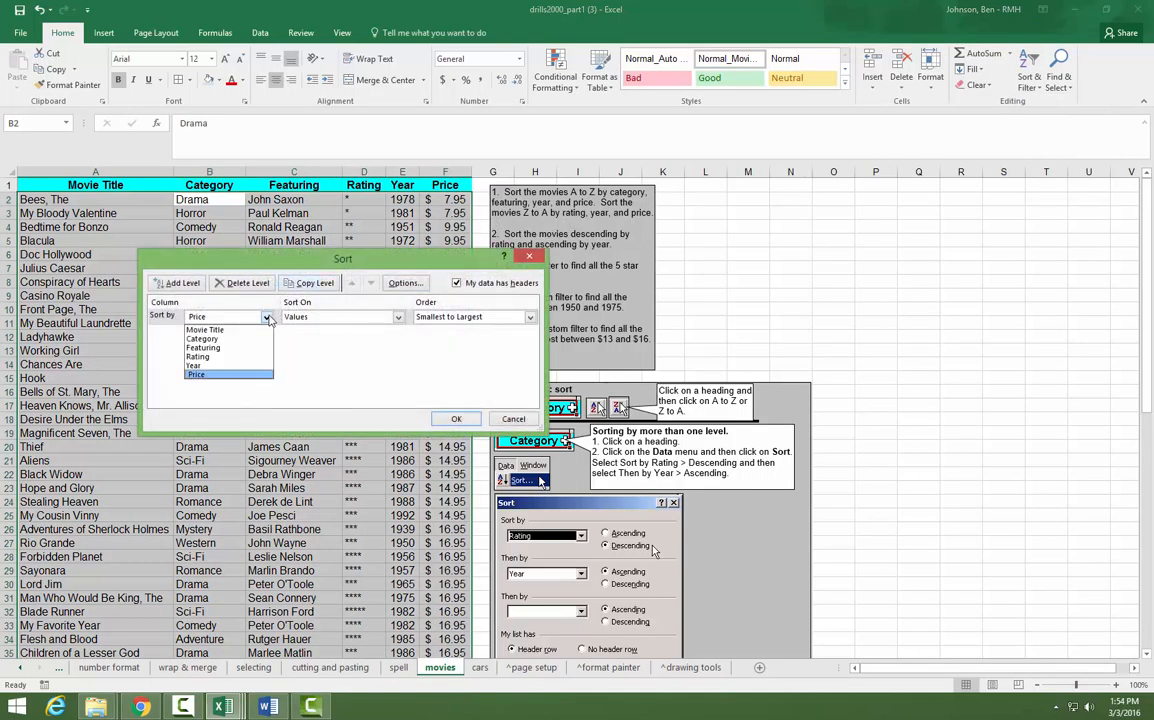
pyautogui.click(215, 356)
pyautogui.click(267, 317)
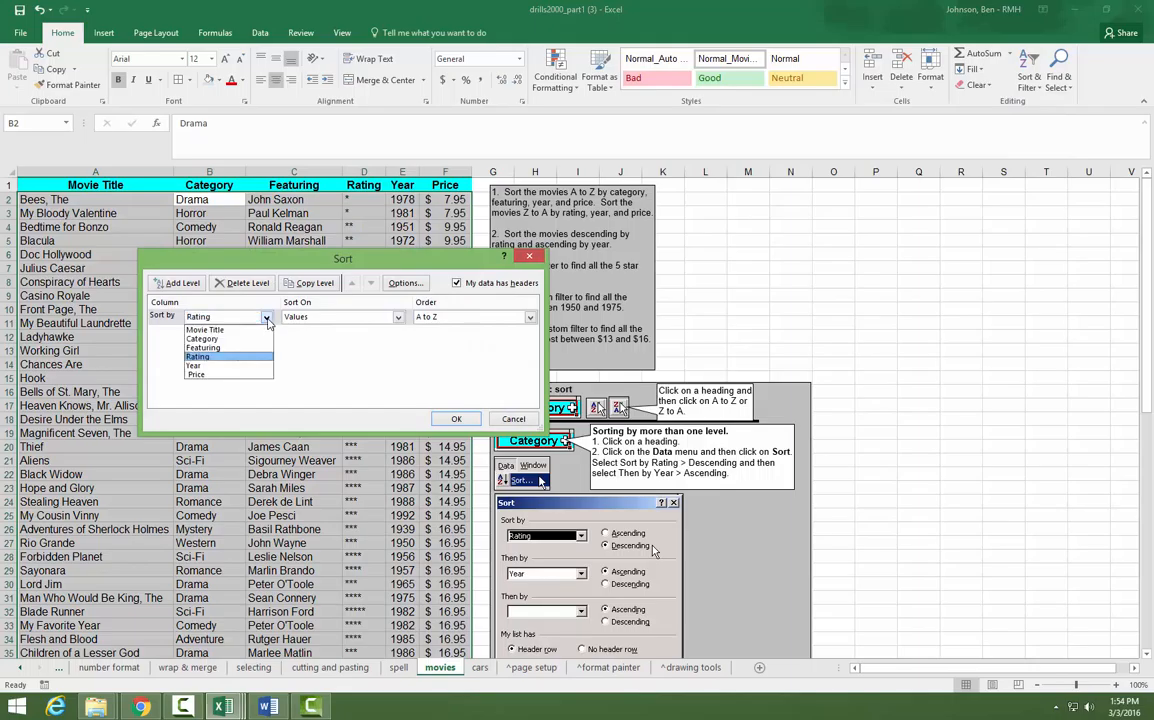
pyautogui.click(229, 339)
pyautogui.click(397, 317)
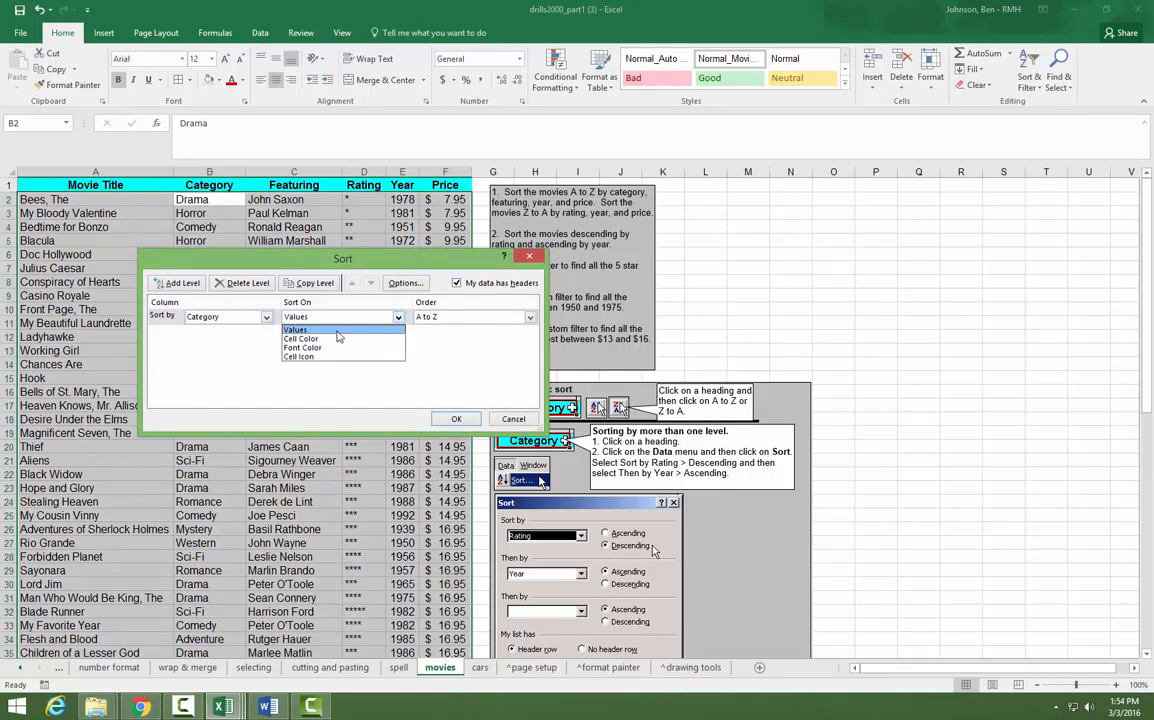
pyautogui.click(350, 329)
# Step: Add a second sort level by Rating in Z to A order and apply the custom sort to the movie list
pyautogui.click(183, 283)
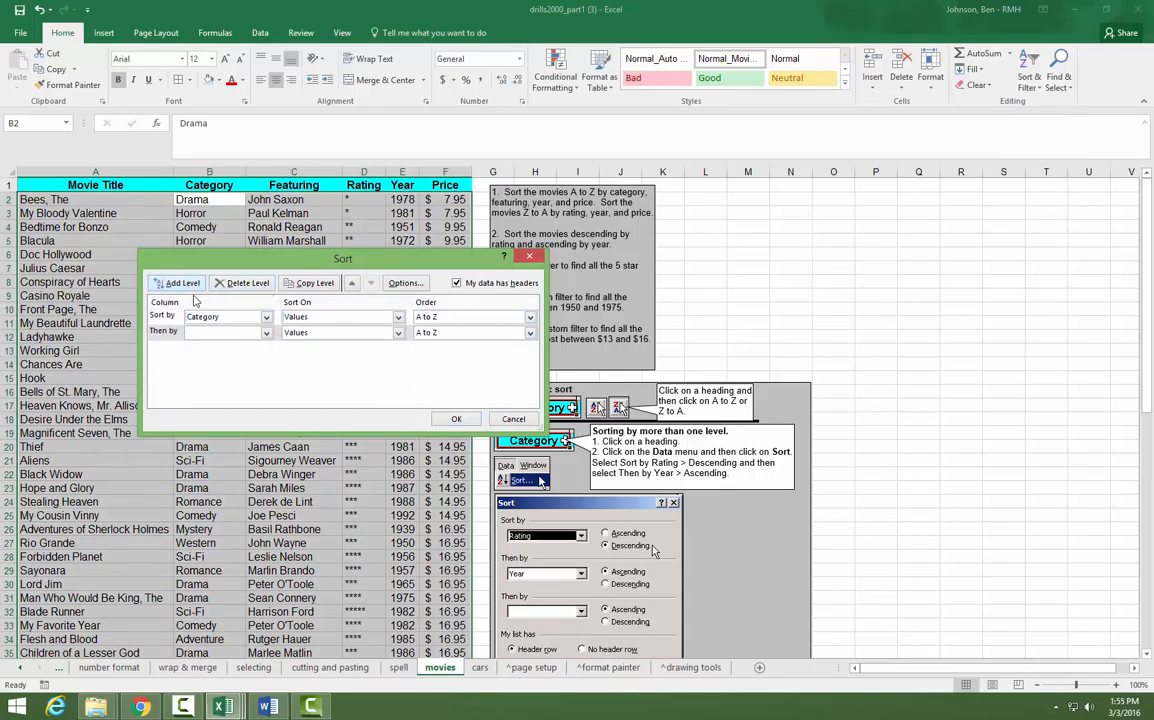
pyautogui.click(235, 333)
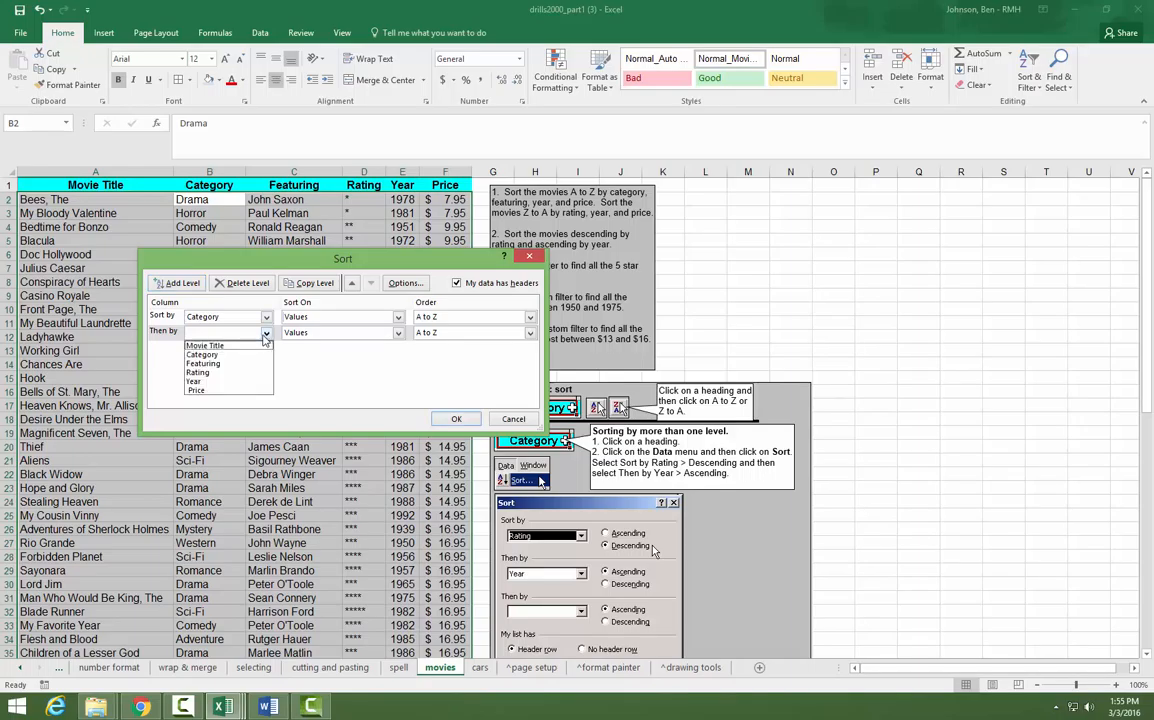
pyautogui.click(210, 372)
pyautogui.click(530, 333)
pyautogui.click(447, 360)
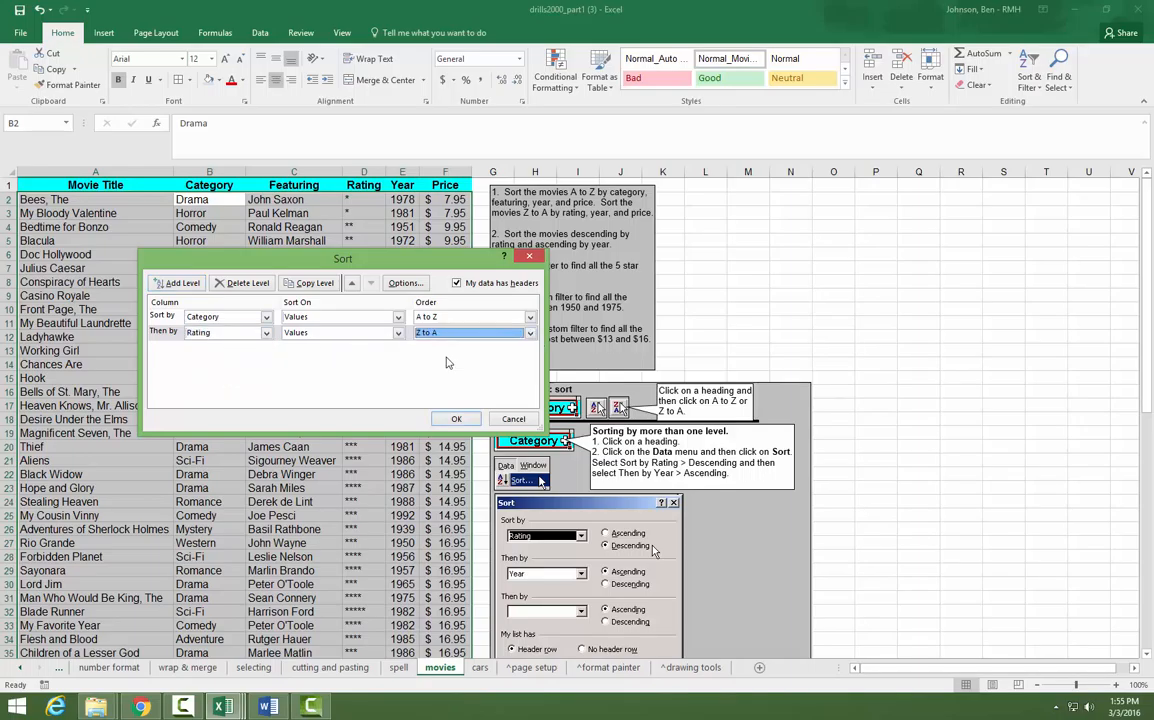
pyautogui.click(456, 419)
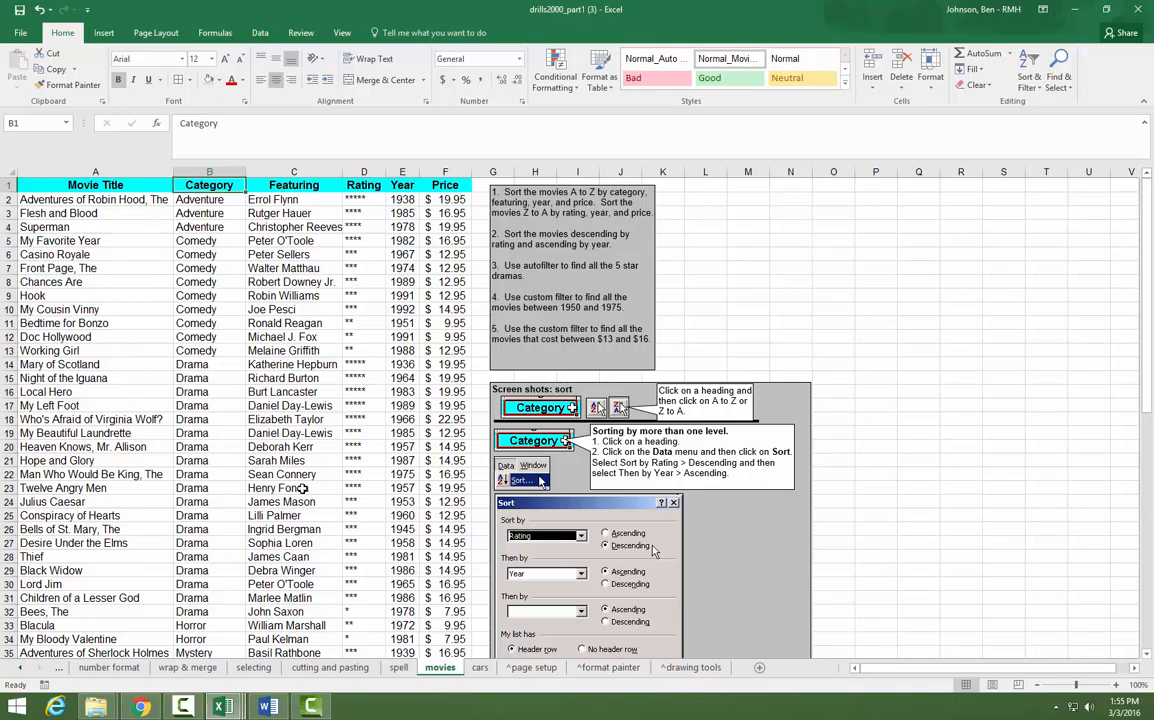
pyautogui.click(1039, 89)
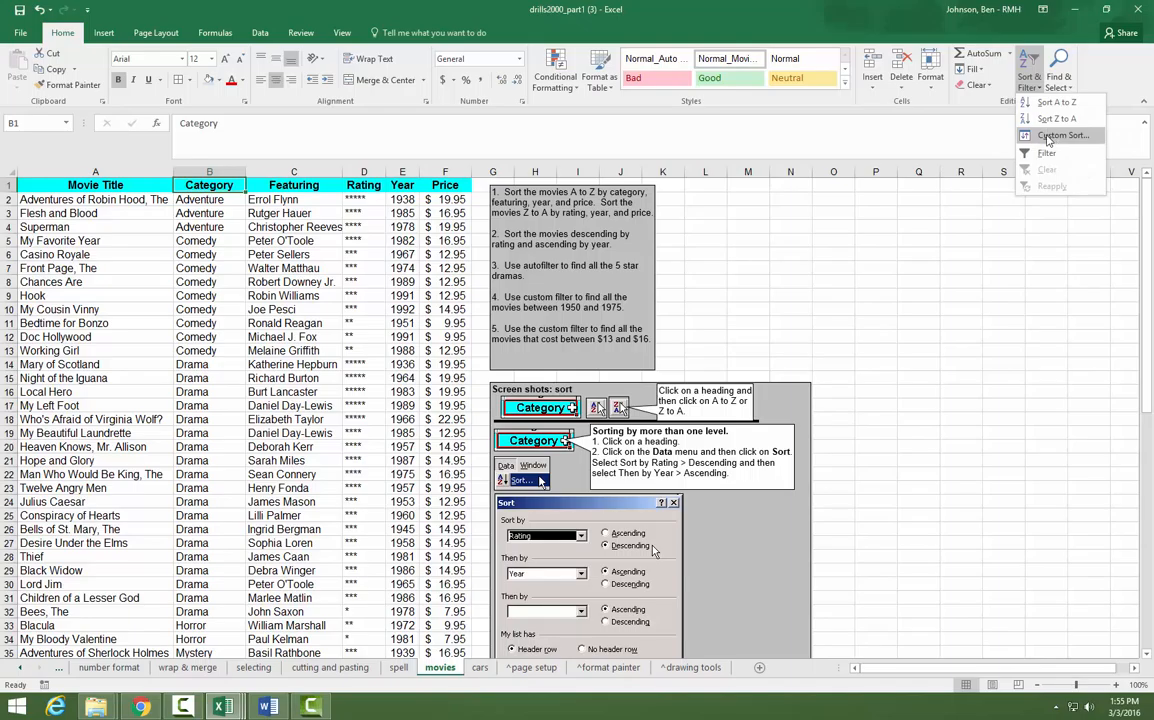
pyautogui.press('Escape')
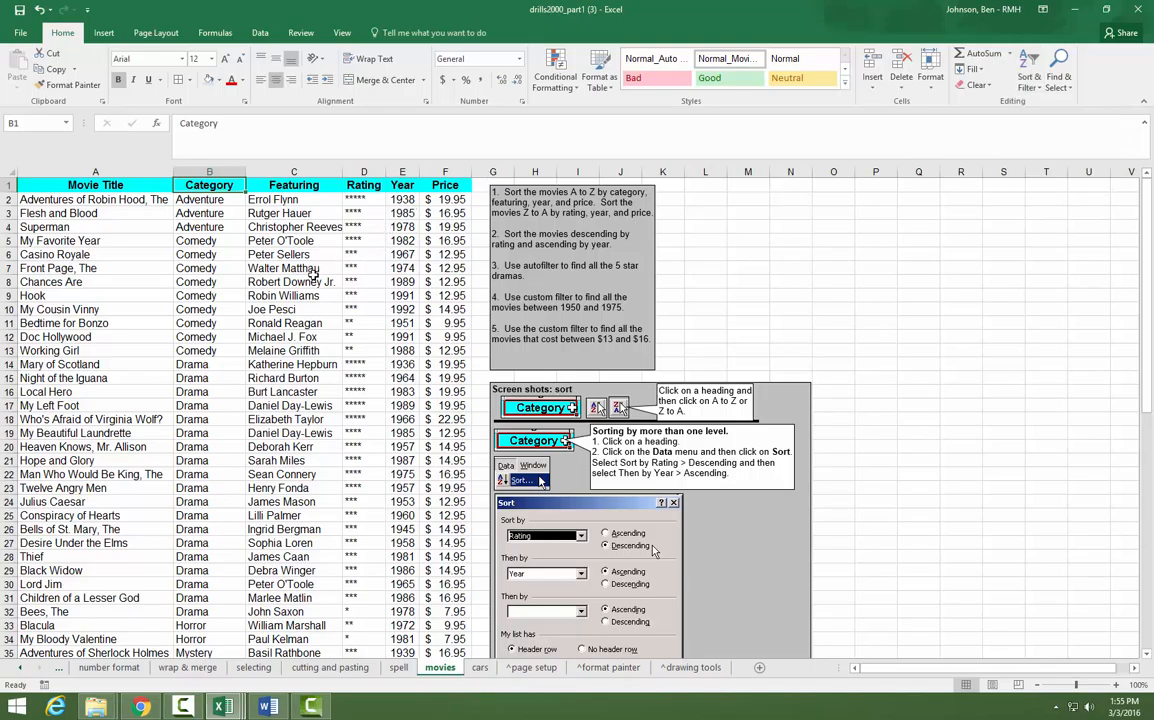
pyautogui.click(366, 188)
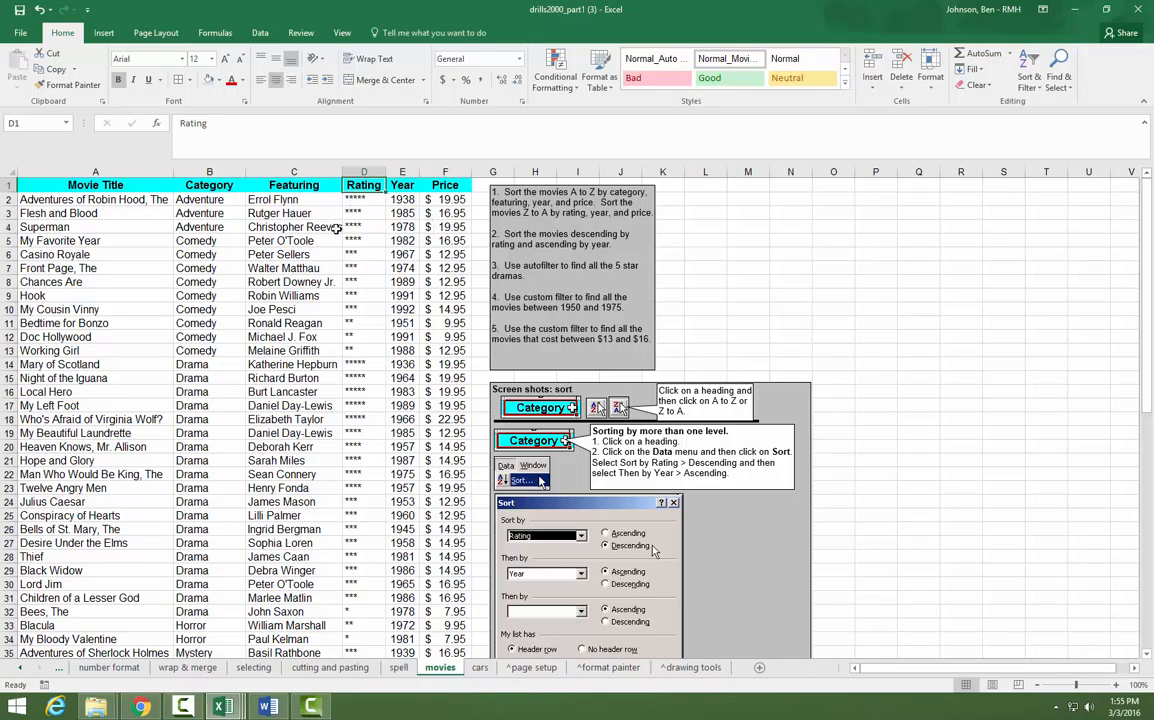
# Step: Turn on filtering for the movie list's column headings
pyautogui.click(229, 184)
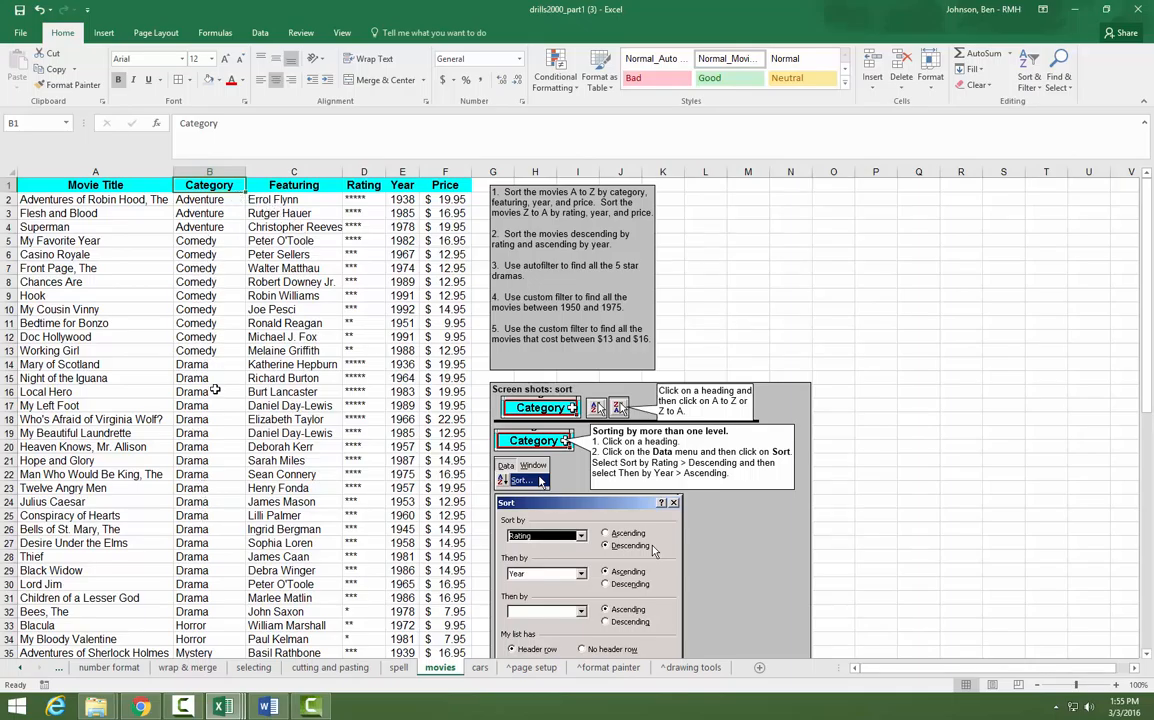
pyautogui.click(1033, 74)
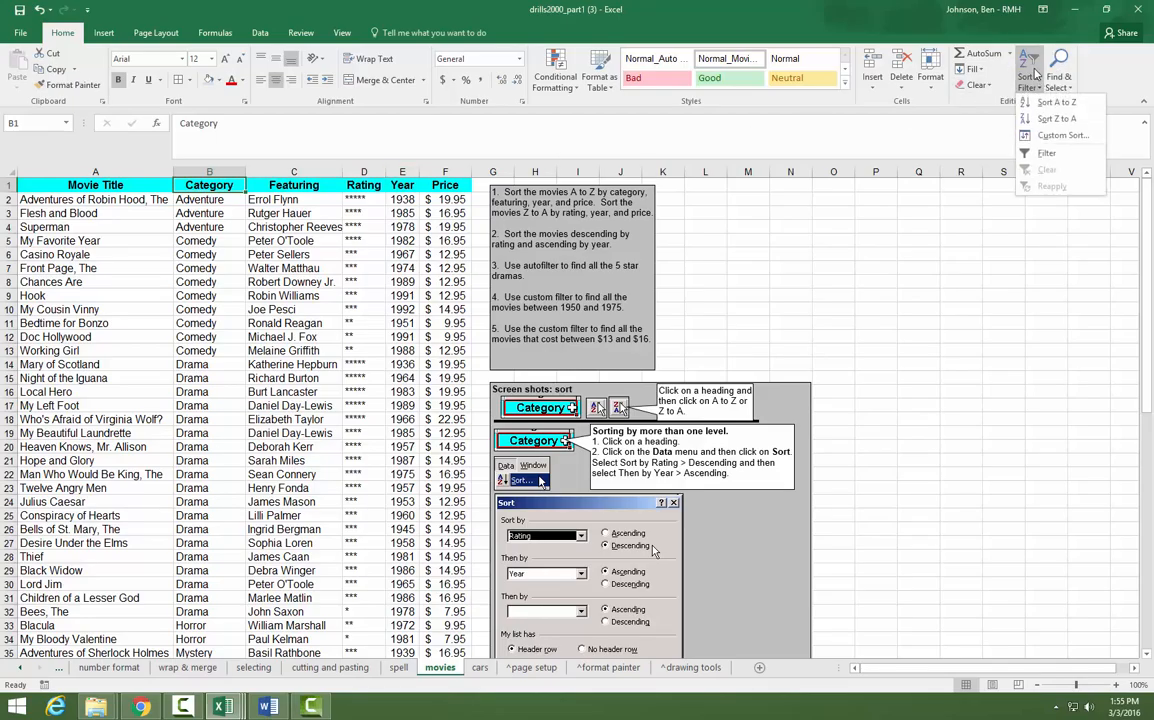
pyautogui.click(1046, 153)
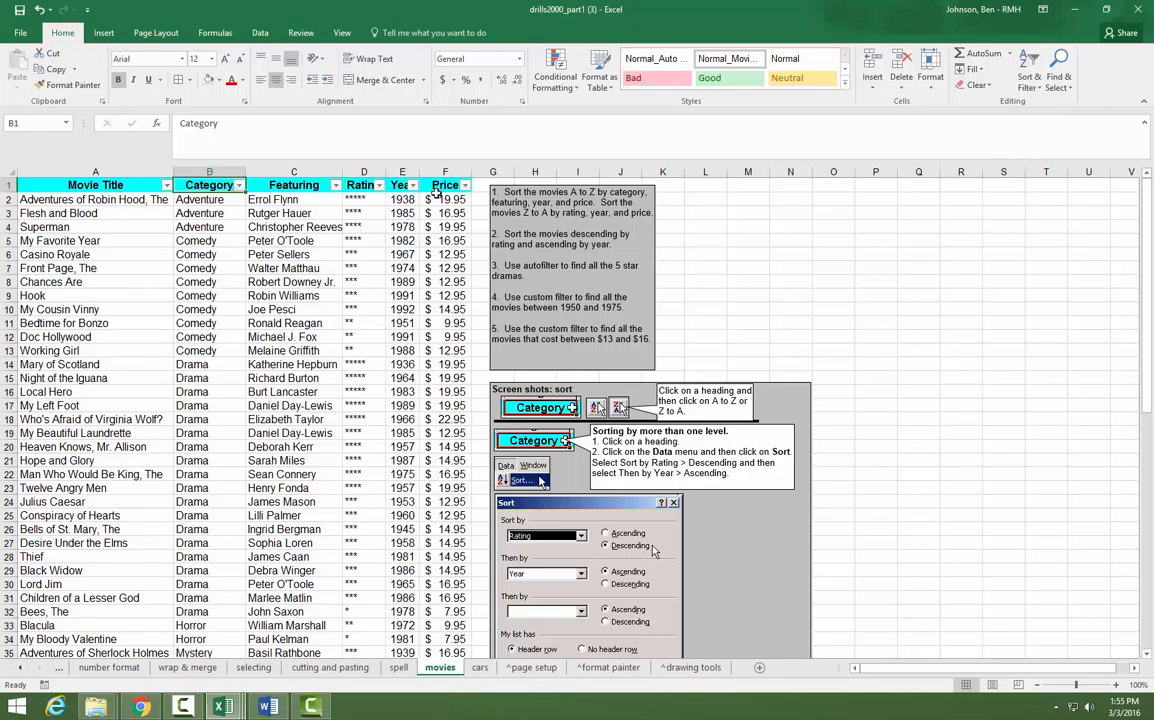
# Step: Filter the Category column so that only Drama movies are shown
pyautogui.click(239, 186)
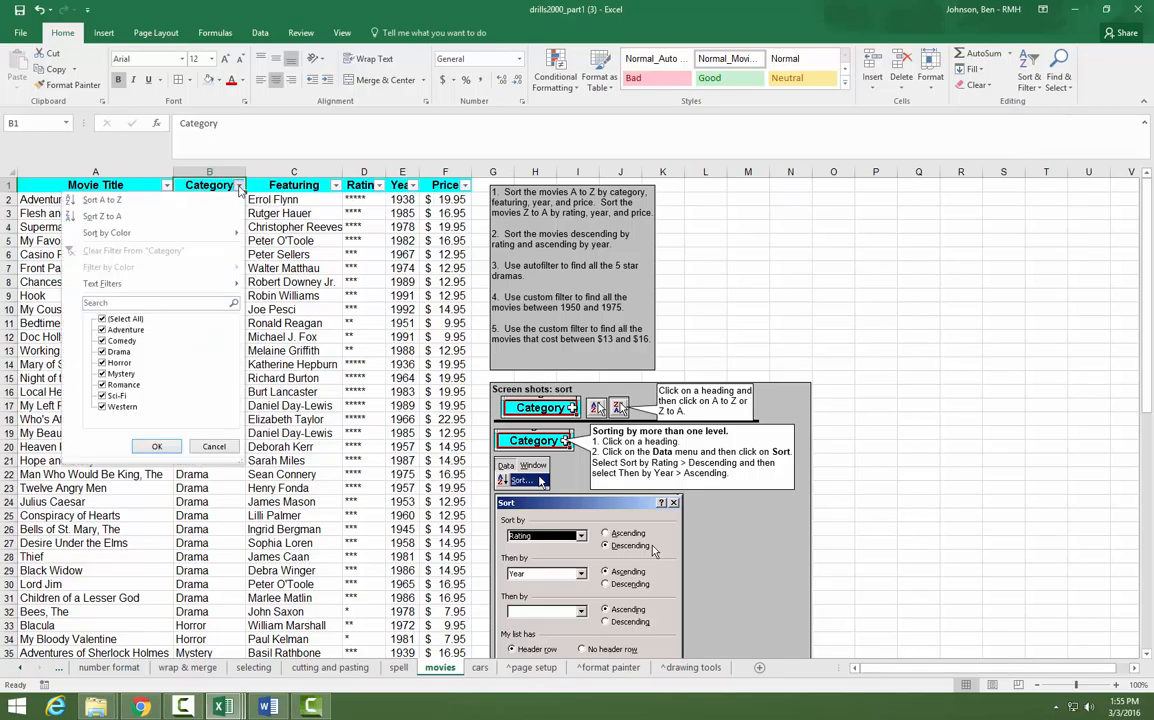
pyautogui.click(103, 319)
pyautogui.click(103, 352)
pyautogui.click(157, 447)
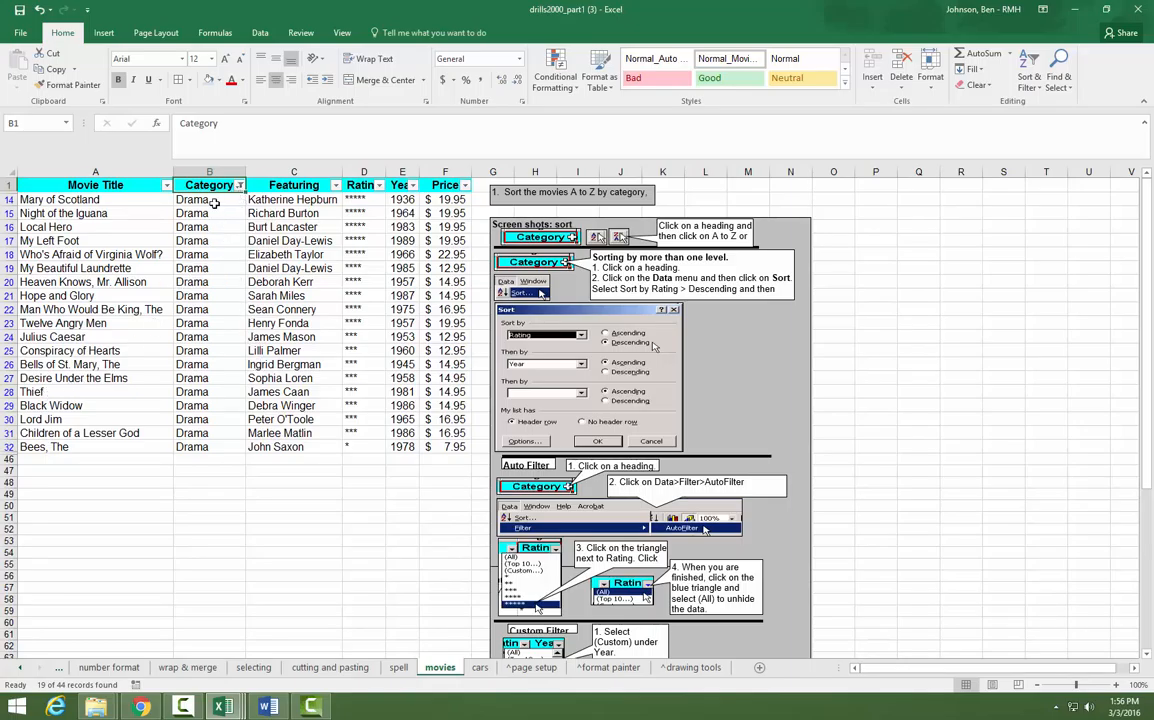
# Step: Filter the Rating column so that only five-star (*****) movies are shown
pyautogui.click(379, 185)
pyautogui.click(242, 320)
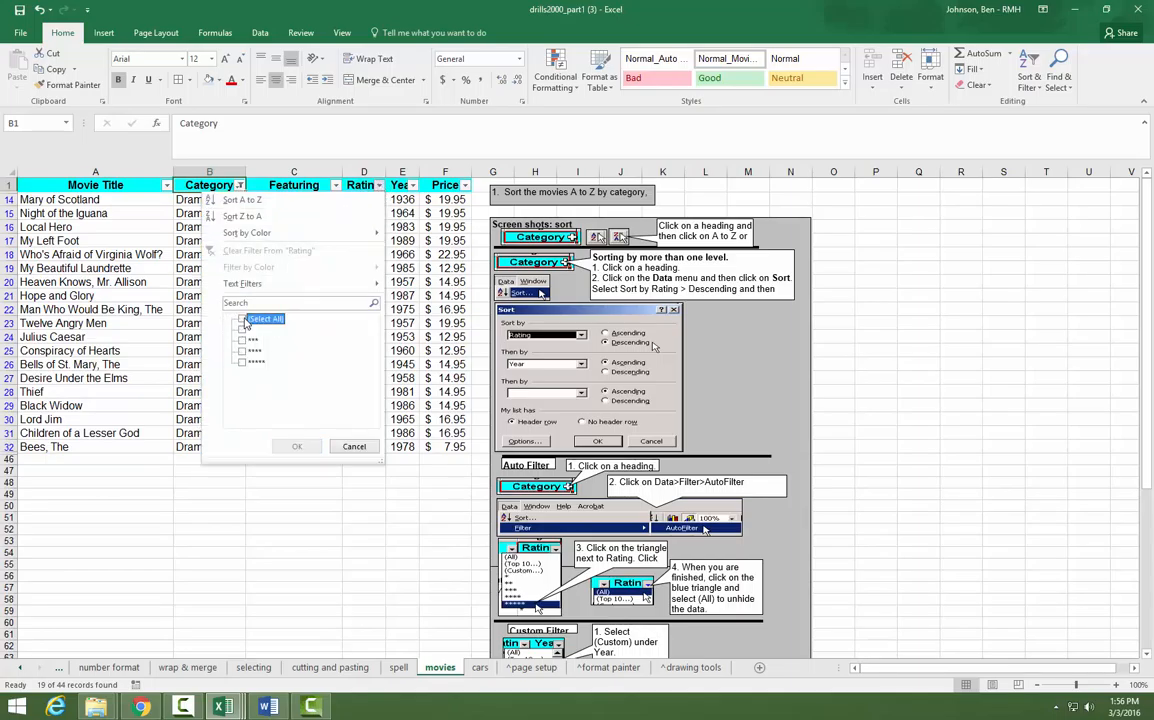
pyautogui.click(242, 361)
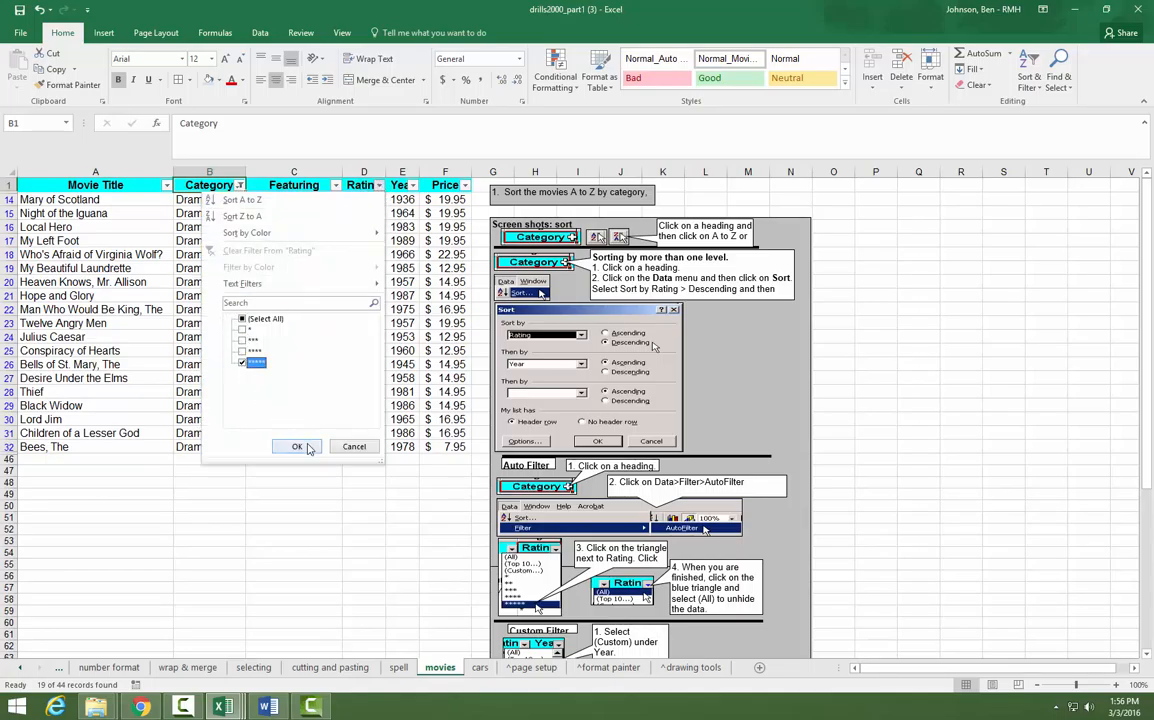
pyautogui.click(297, 446)
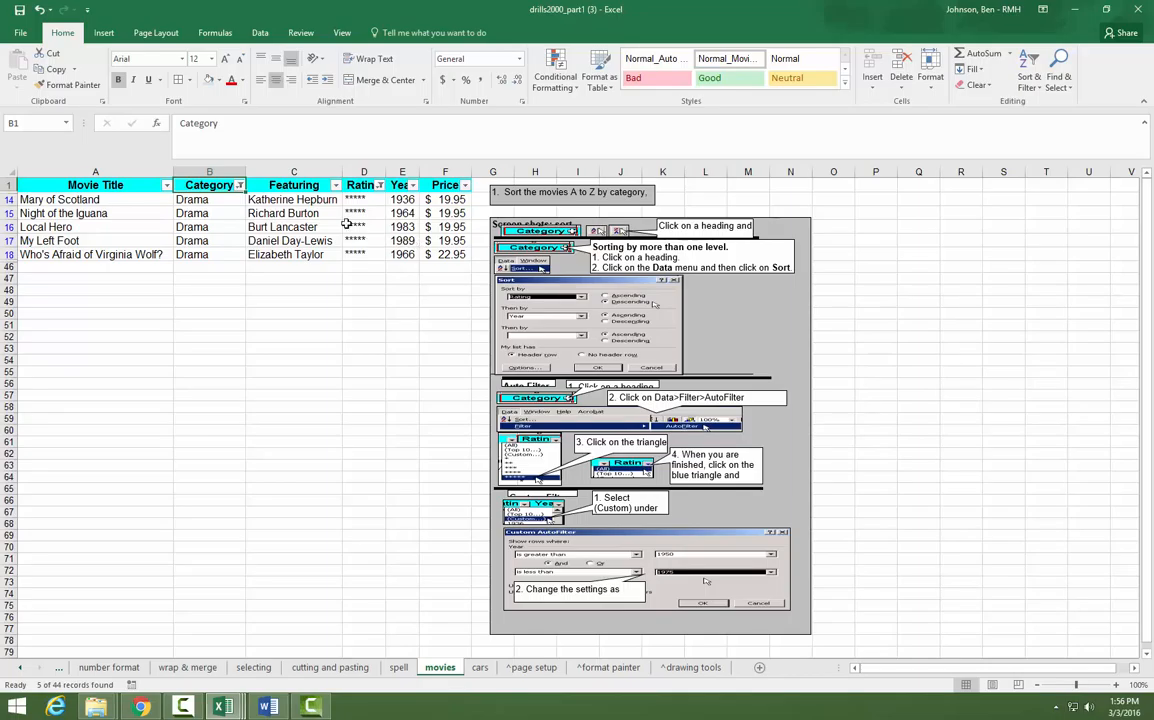
pyautogui.click(240, 185)
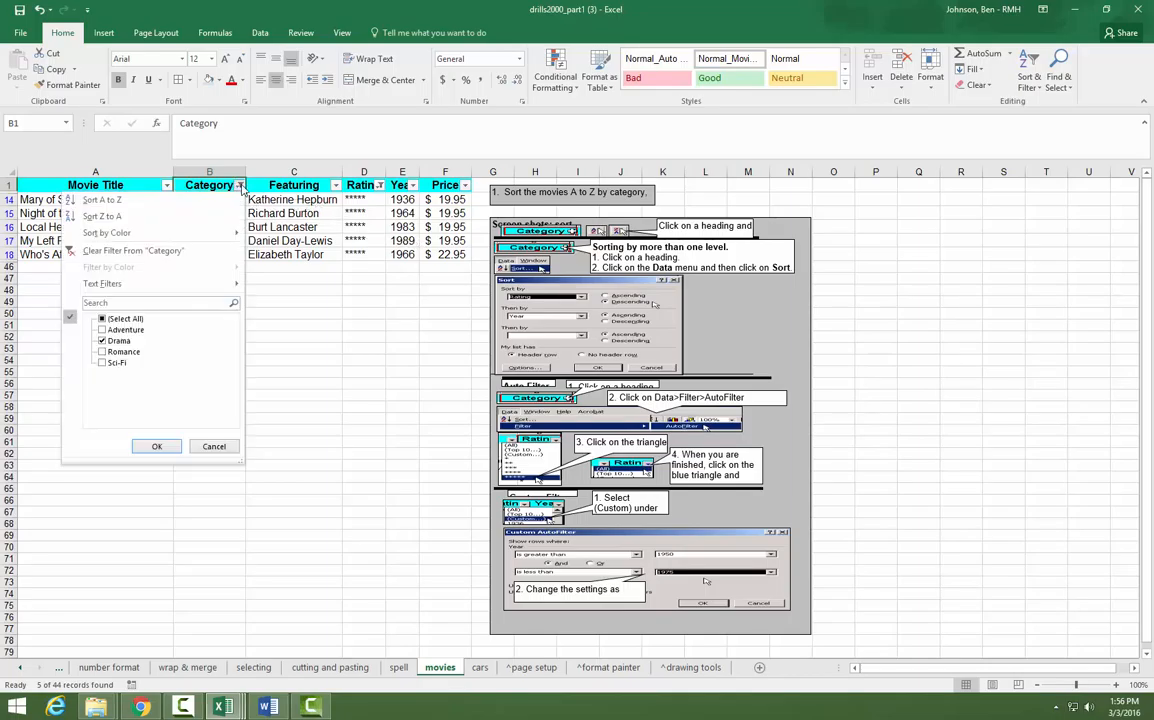
pyautogui.click(240, 186)
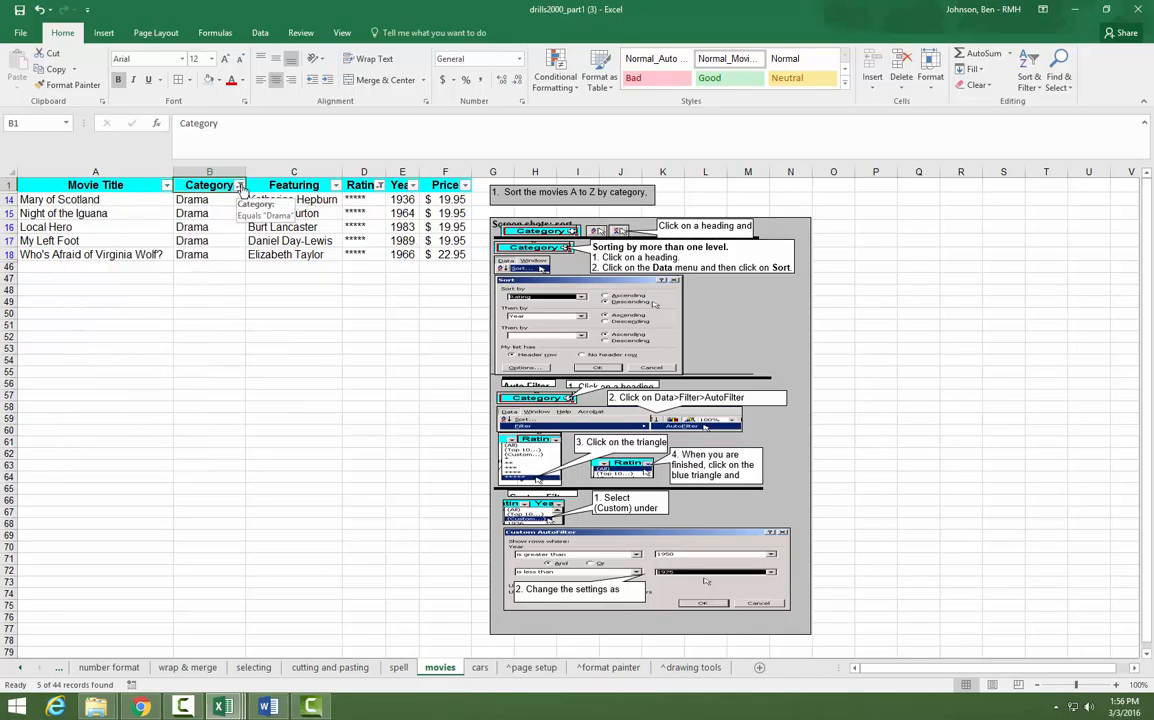
pyautogui.click(380, 186)
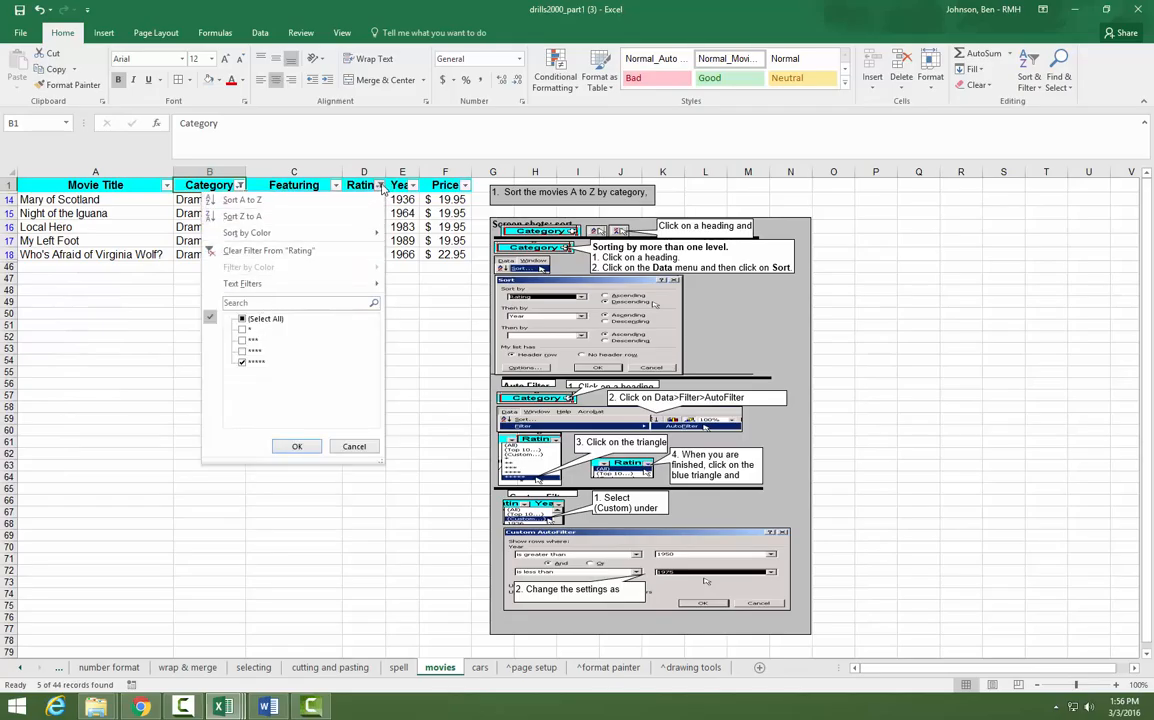
pyautogui.click(380, 186)
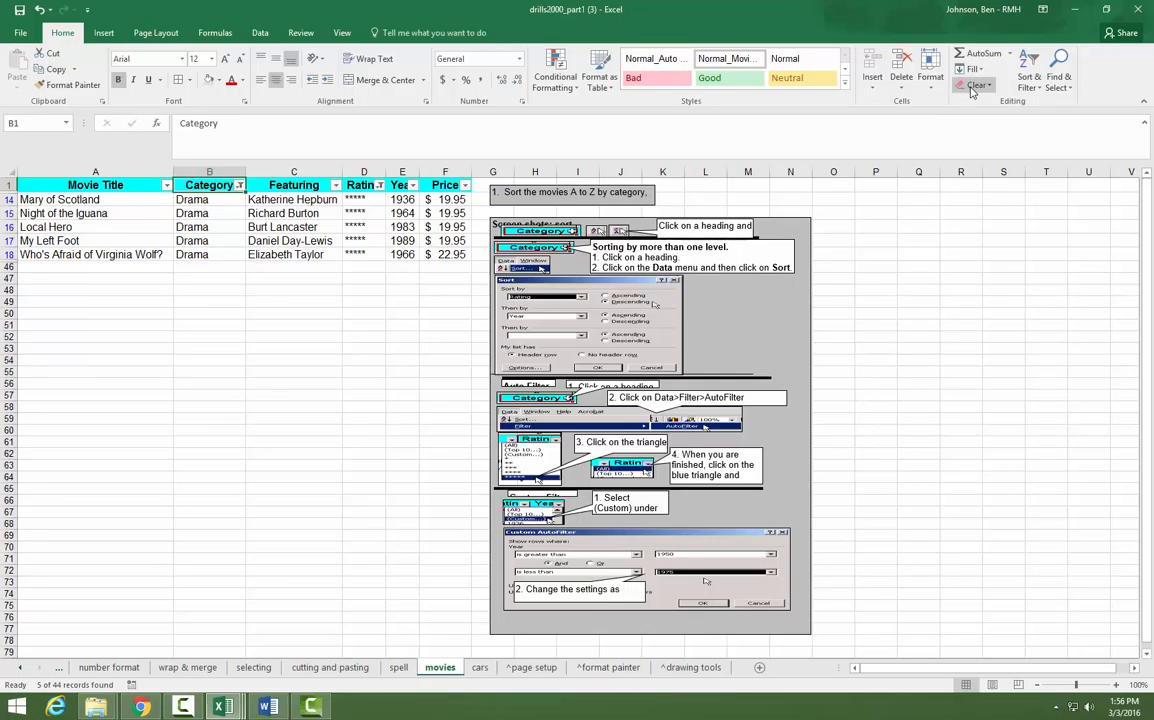
pyautogui.click(971, 86)
pyautogui.click(985, 53)
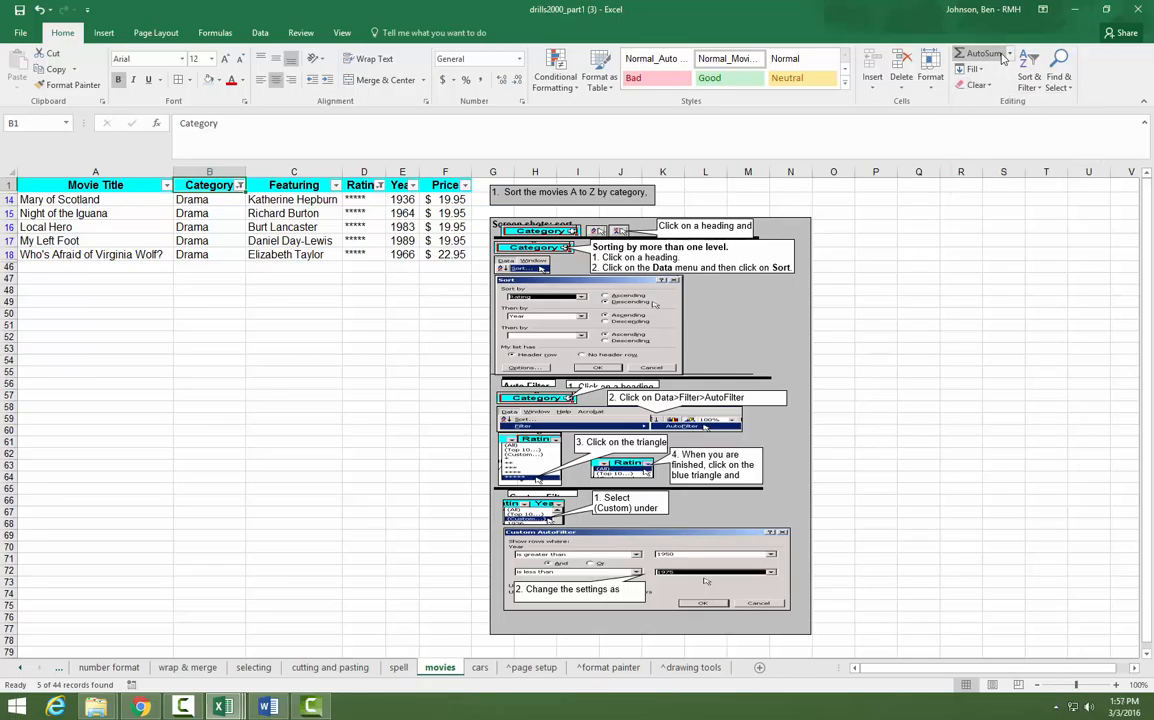
pyautogui.click(1011, 55)
pyautogui.click(1011, 57)
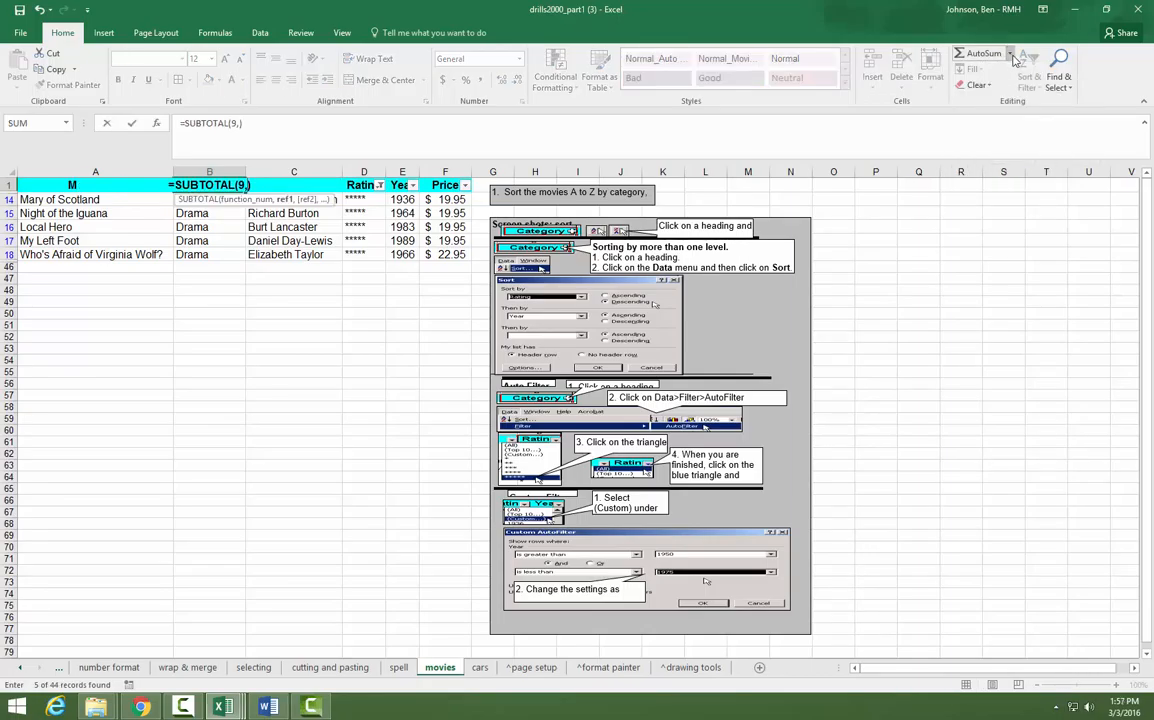
pyautogui.click(398, 256)
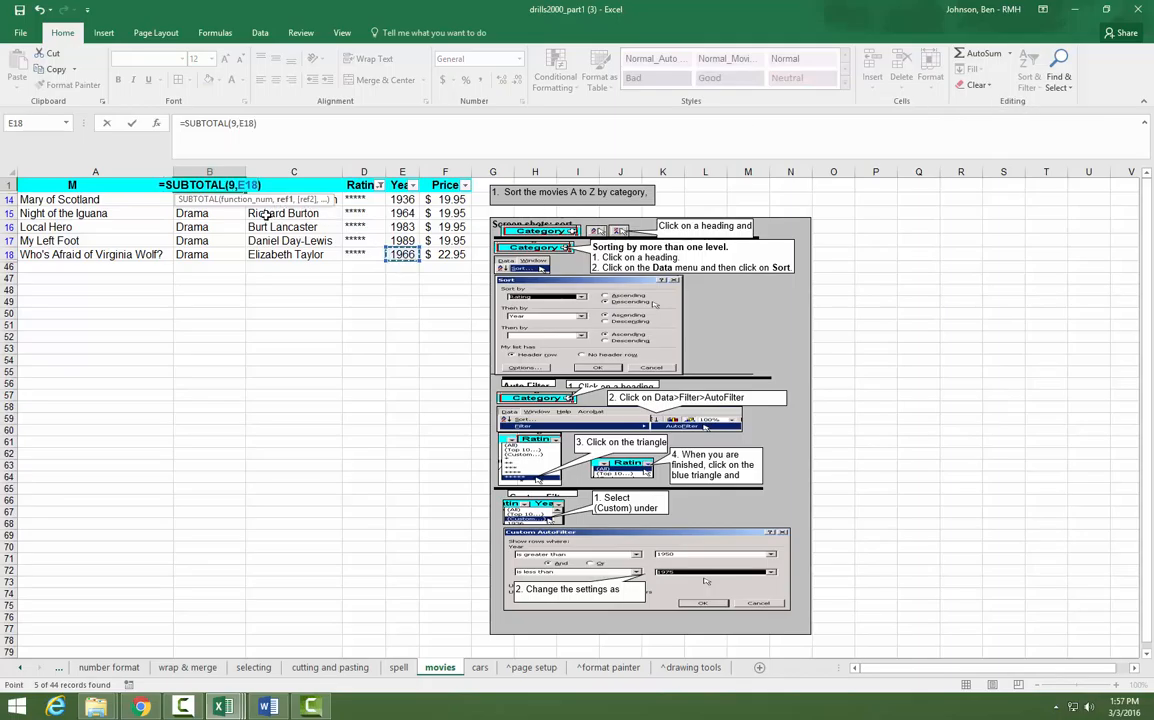
pyautogui.press('Escape')
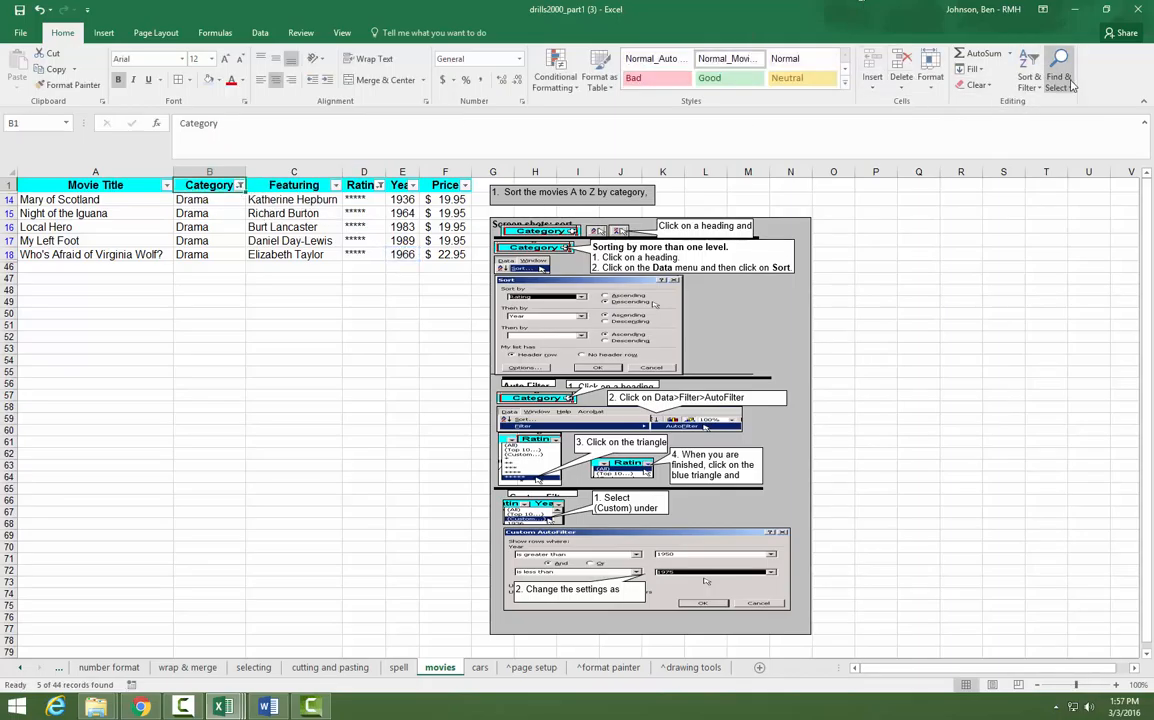
# Step: Clear the filters from the movie list so that all movies are shown
pyautogui.click(1039, 86)
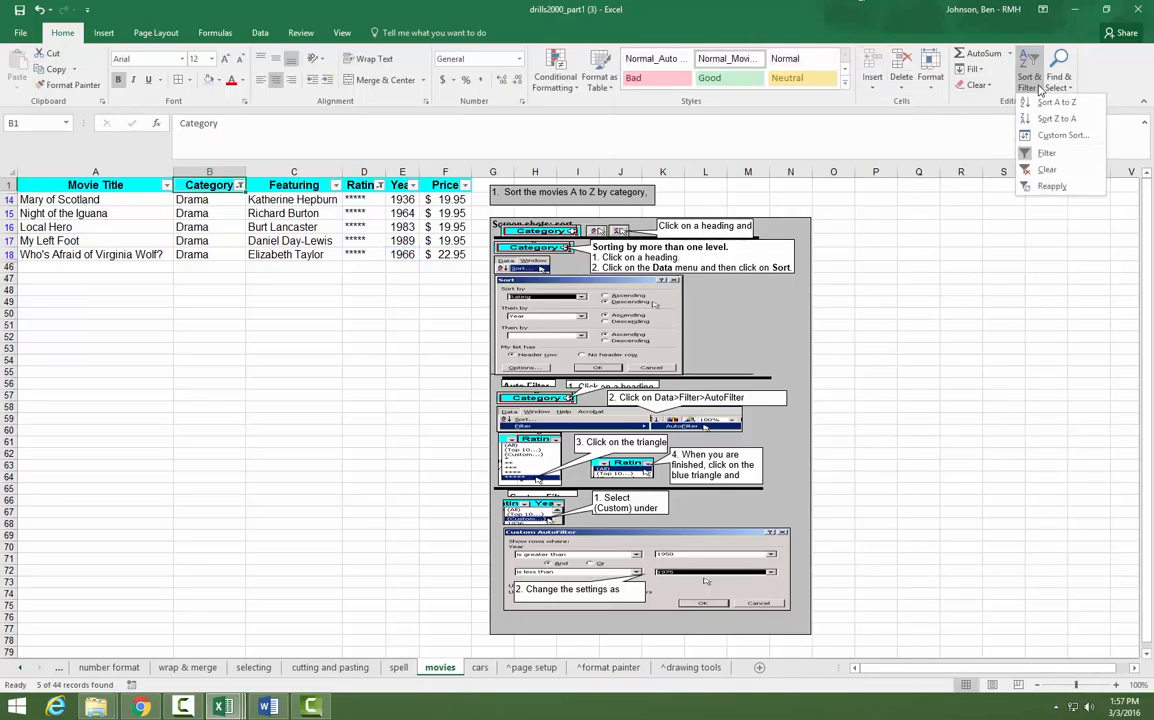
pyautogui.click(1046, 169)
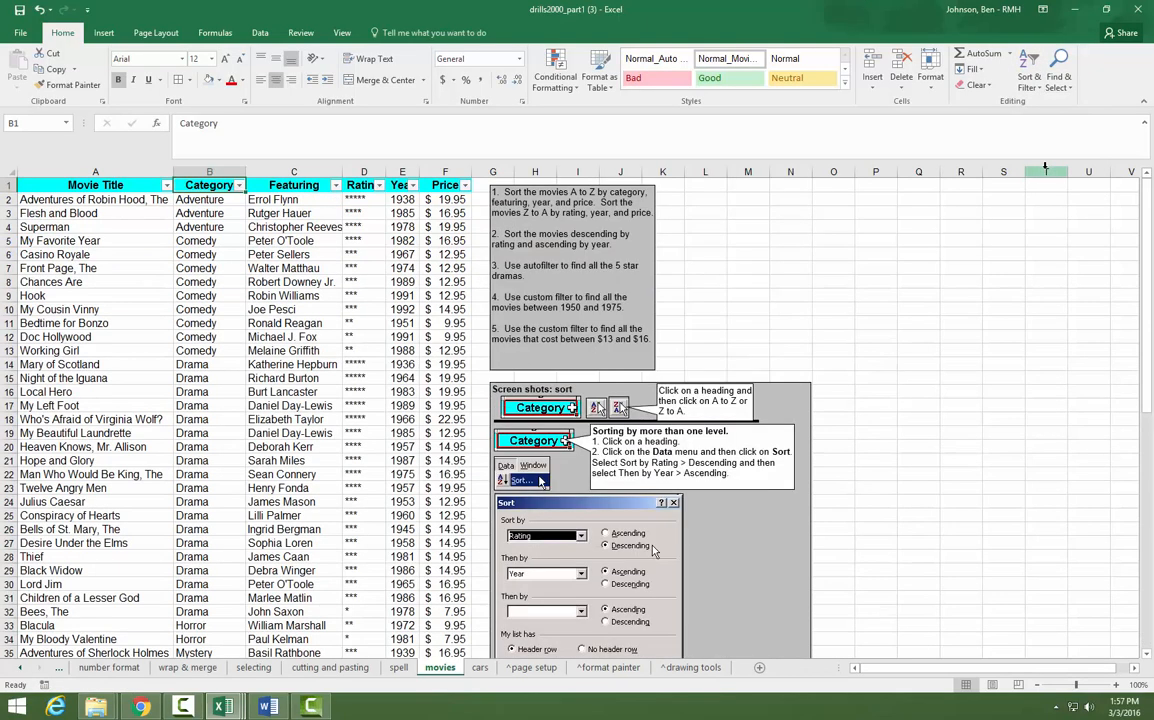
pyautogui.click(1039, 90)
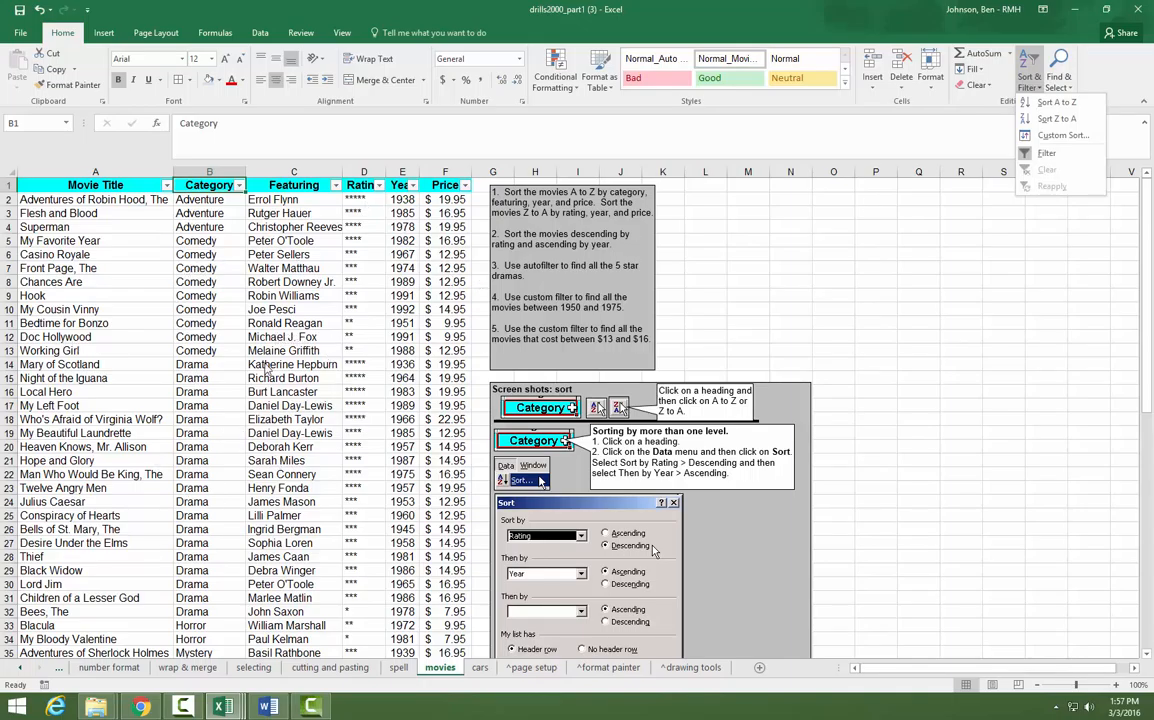
# Step: Open the cars worksheet and sort the car list by Make in A to Z order
pyautogui.click(483, 669)
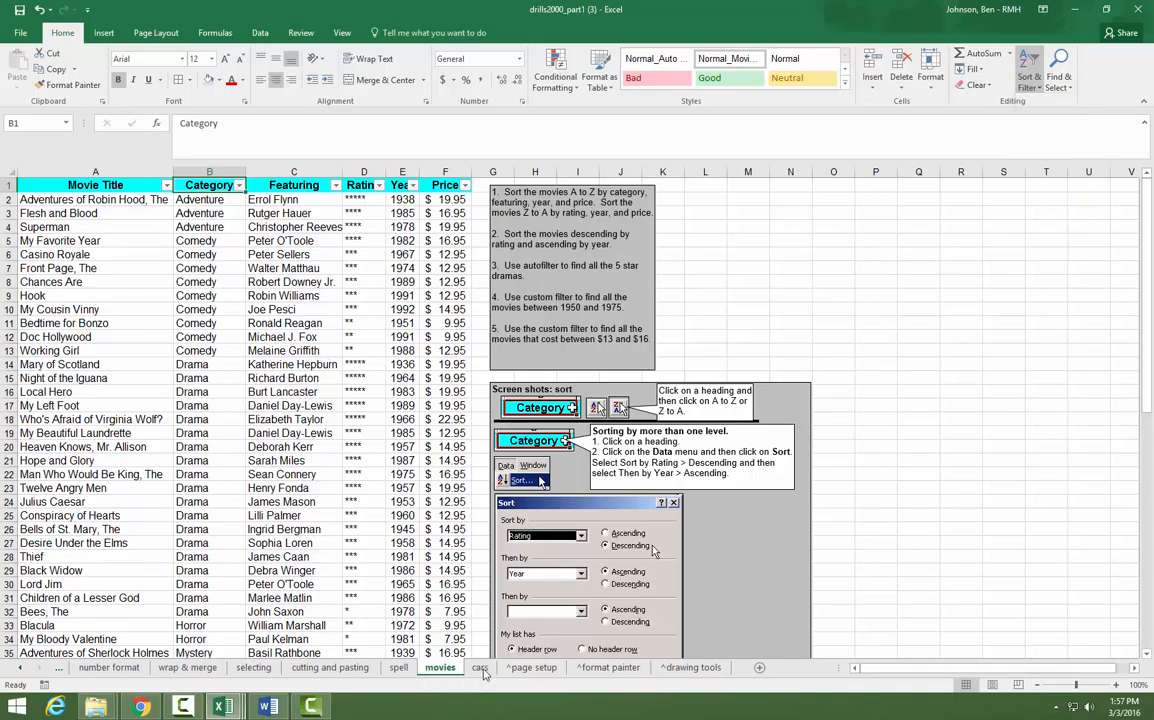
pyautogui.click(481, 669)
pyautogui.scroll(15, 385, 393)
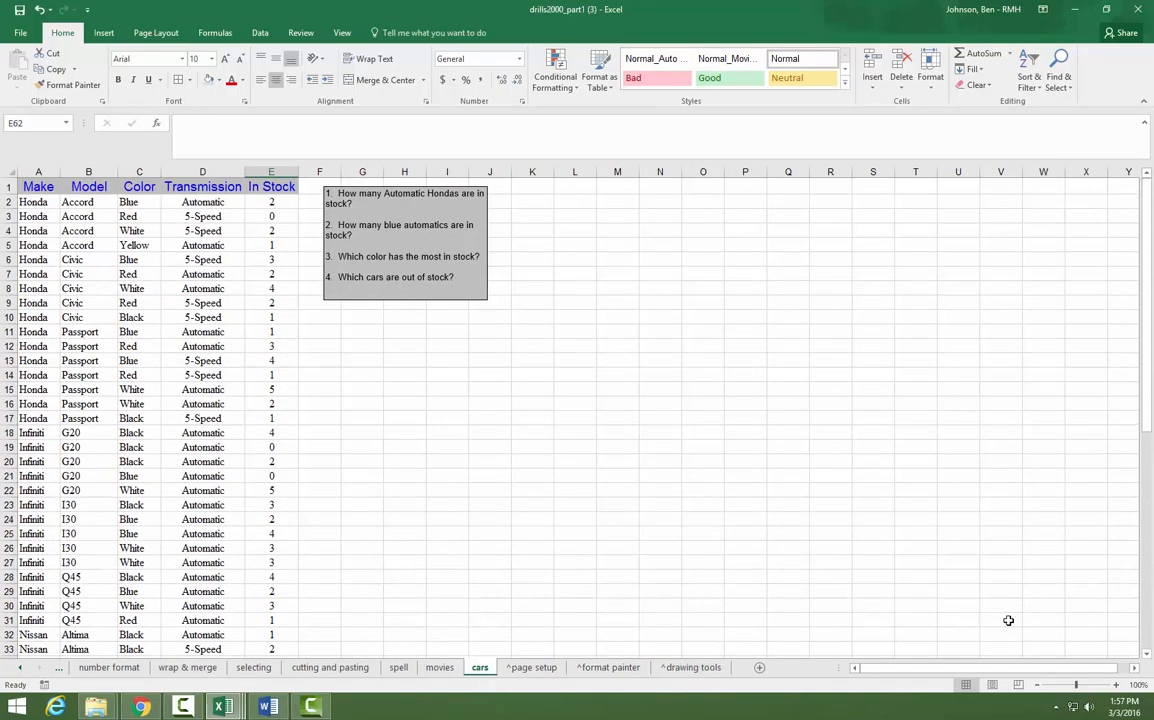
pyautogui.click(48, 188)
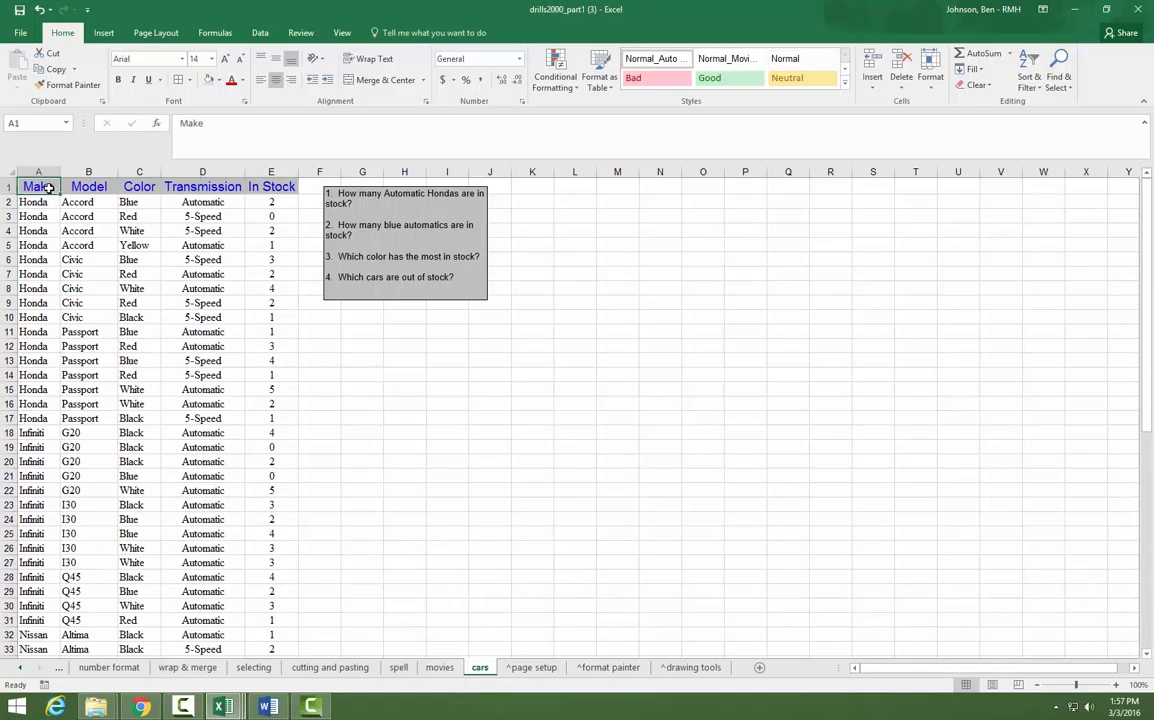
pyautogui.click(1037, 88)
pyautogui.click(1044, 105)
# Step: Sort the car list by Model alone in A to Z order
pyautogui.click(110, 186)
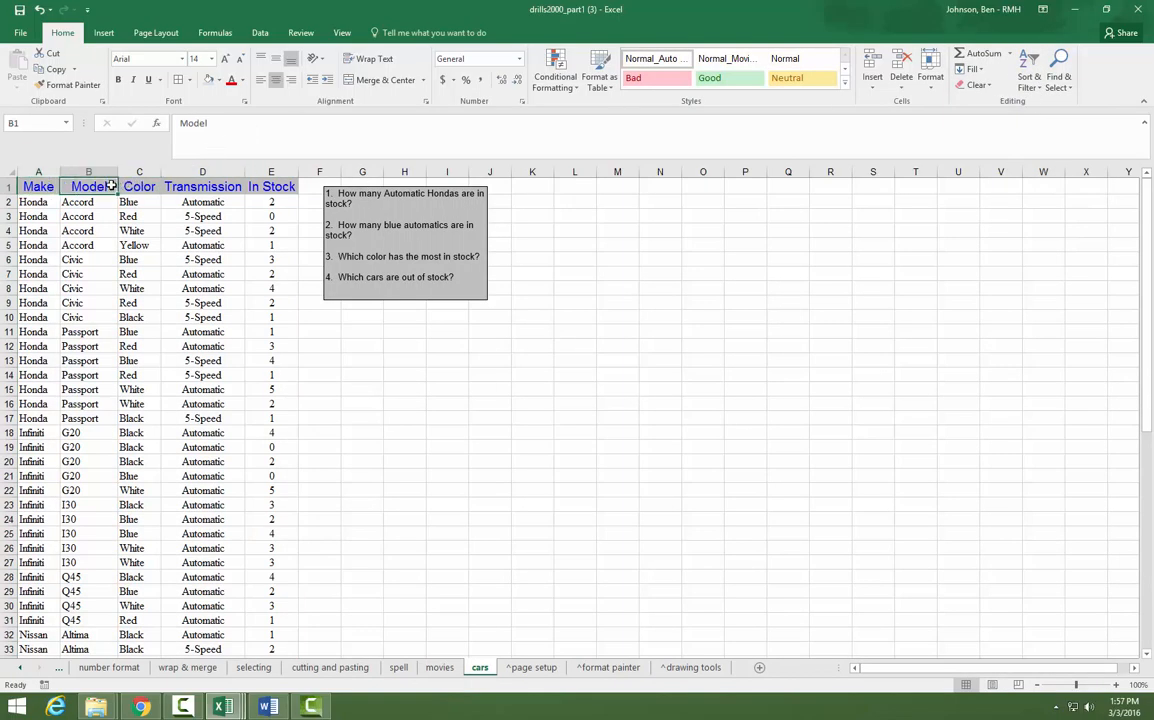
pyautogui.click(1028, 85)
pyautogui.click(1045, 101)
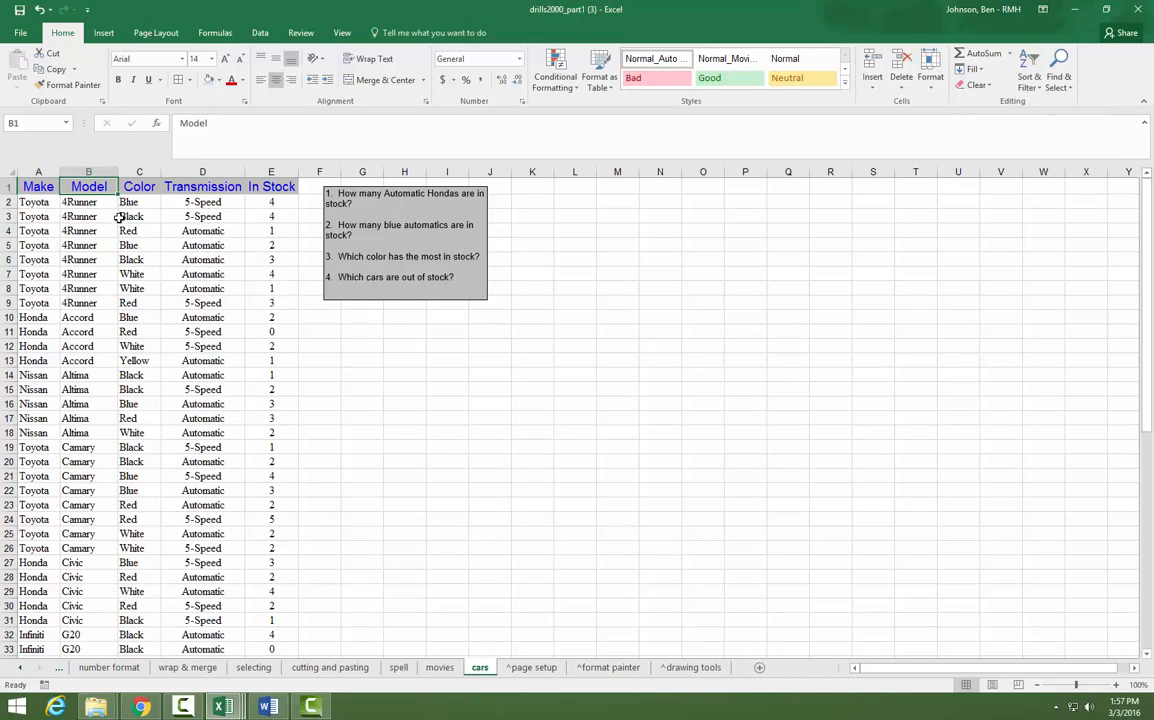
# Step: Apply a custom sort to the car list by Make and then by Model, both in A to Z order
pyautogui.click(1028, 80)
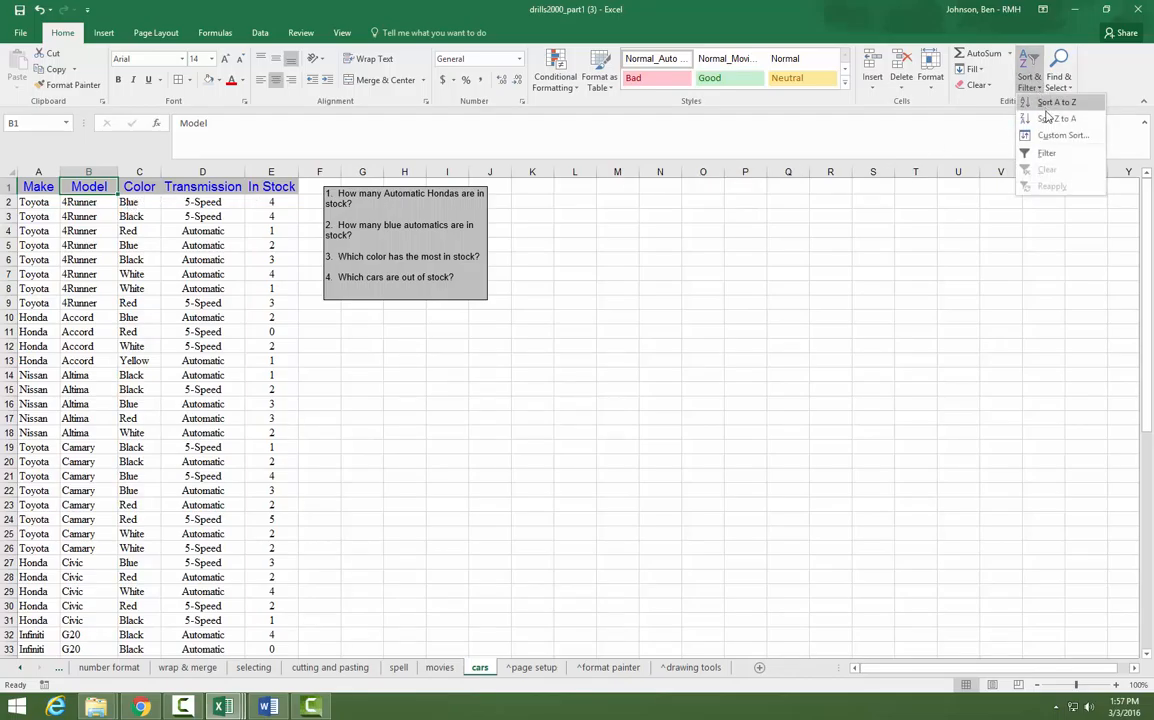
pyautogui.click(1060, 135)
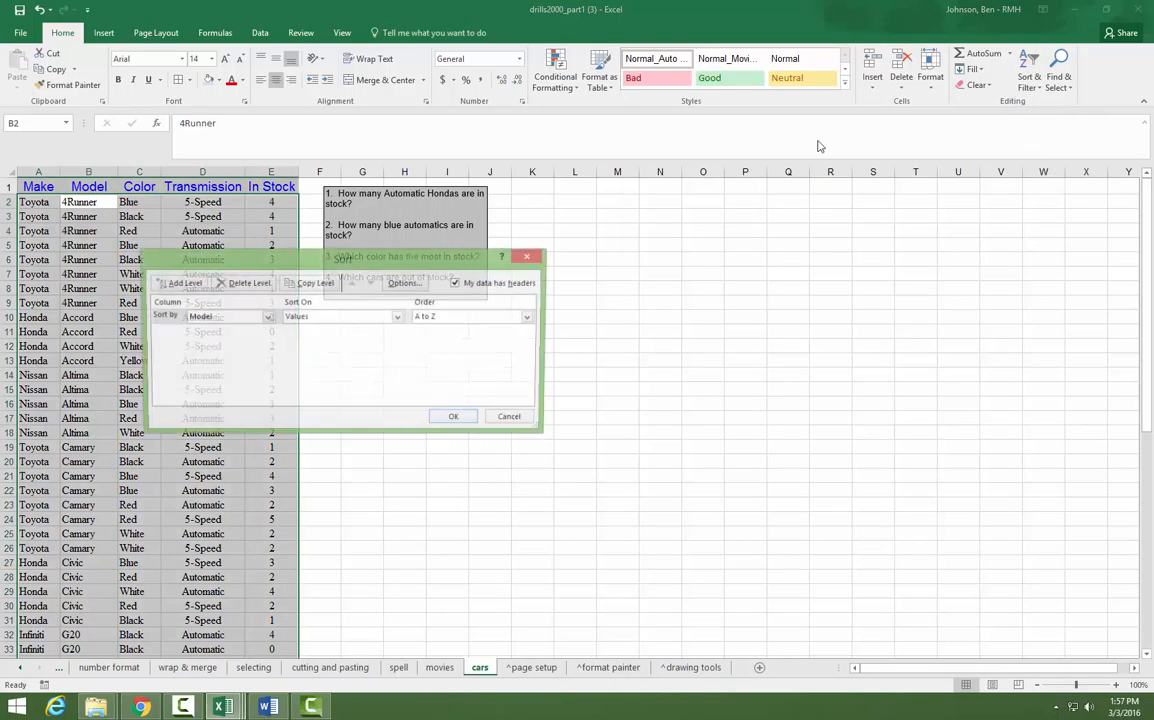
pyautogui.click(267, 317)
pyautogui.click(240, 329)
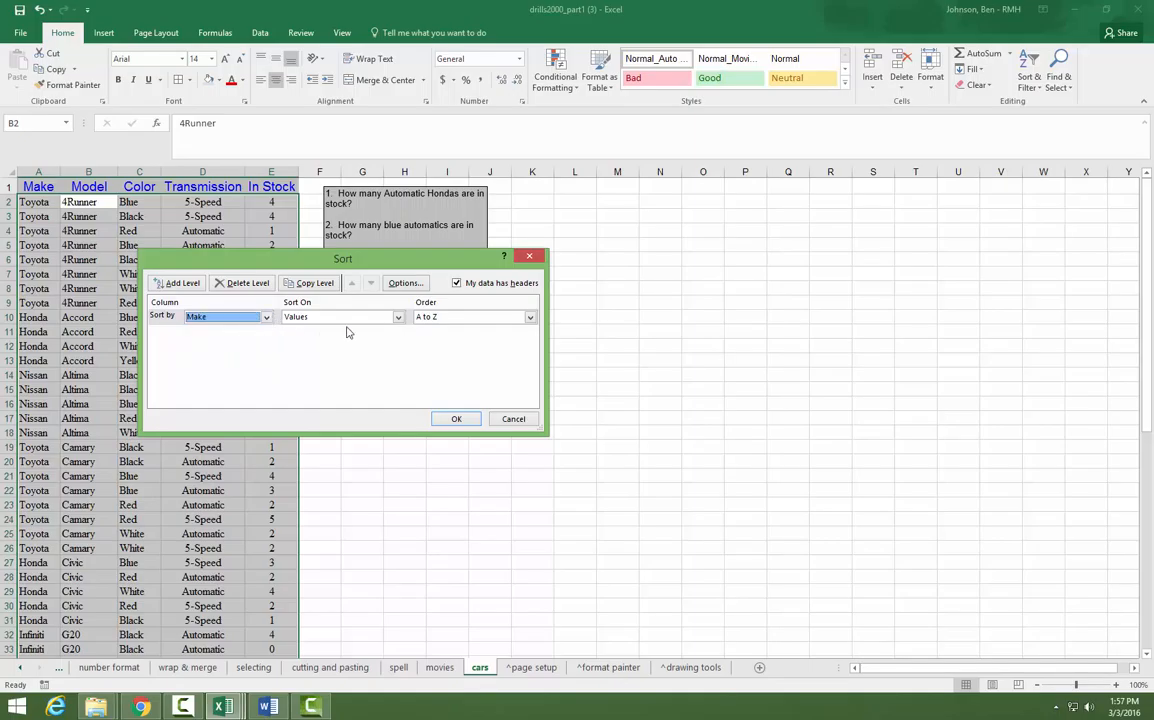
pyautogui.click(185, 284)
pyautogui.click(266, 332)
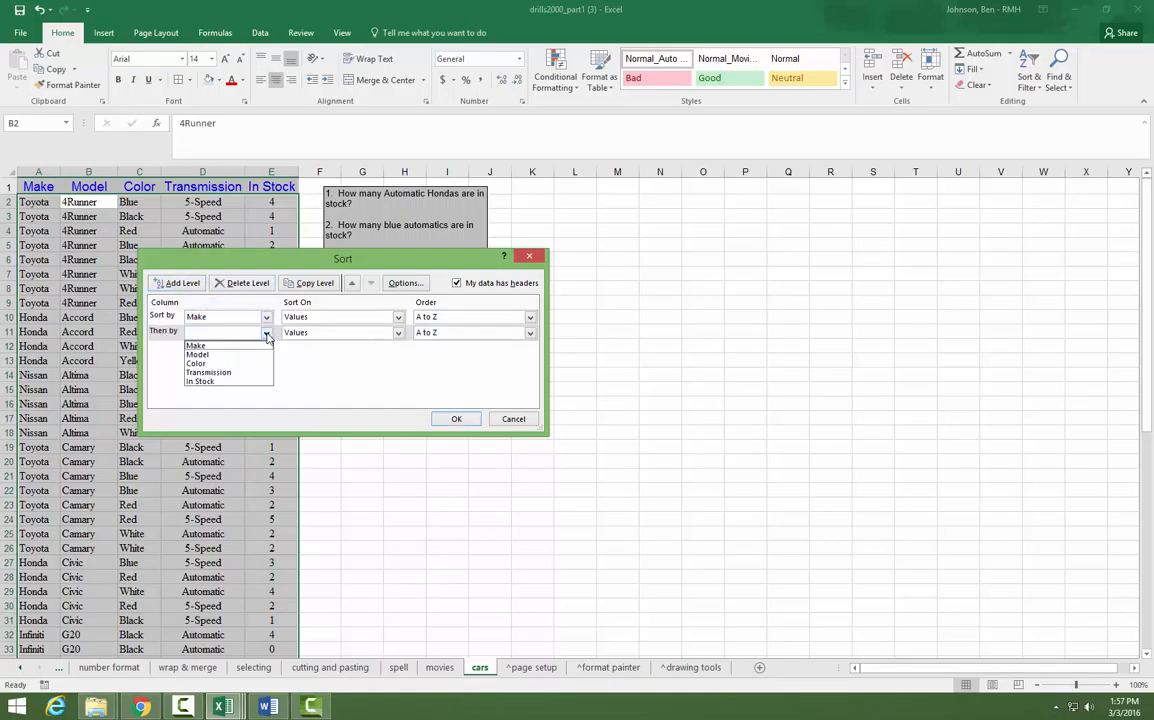
pyautogui.click(235, 355)
pyautogui.click(456, 419)
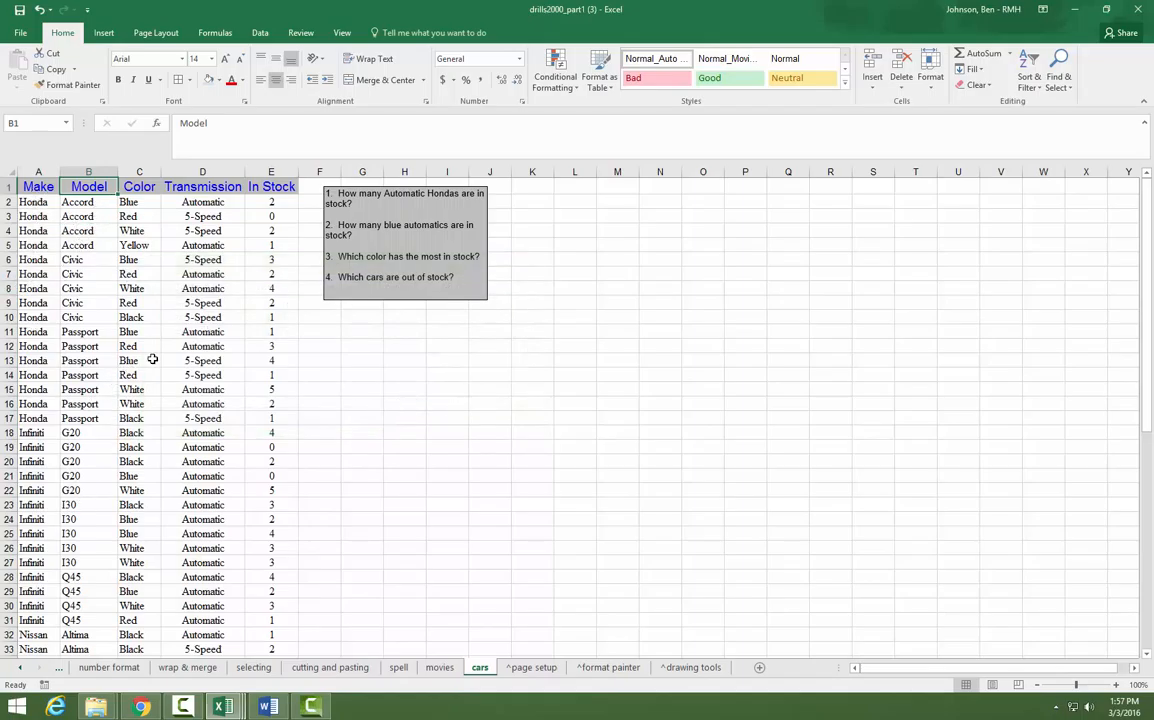
# Step: Turn on filtering for the car list and filter the Make column so that only Honda cars are shown
pyautogui.click(1028, 78)
pyautogui.click(1050, 154)
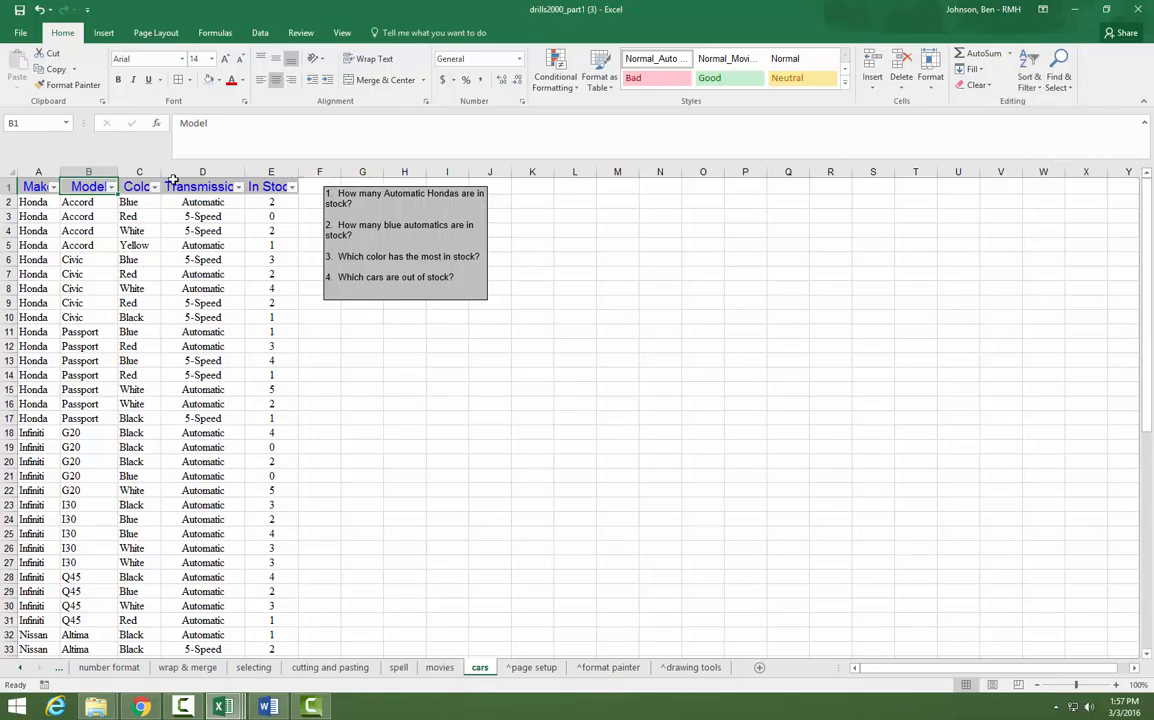
pyautogui.click(53, 188)
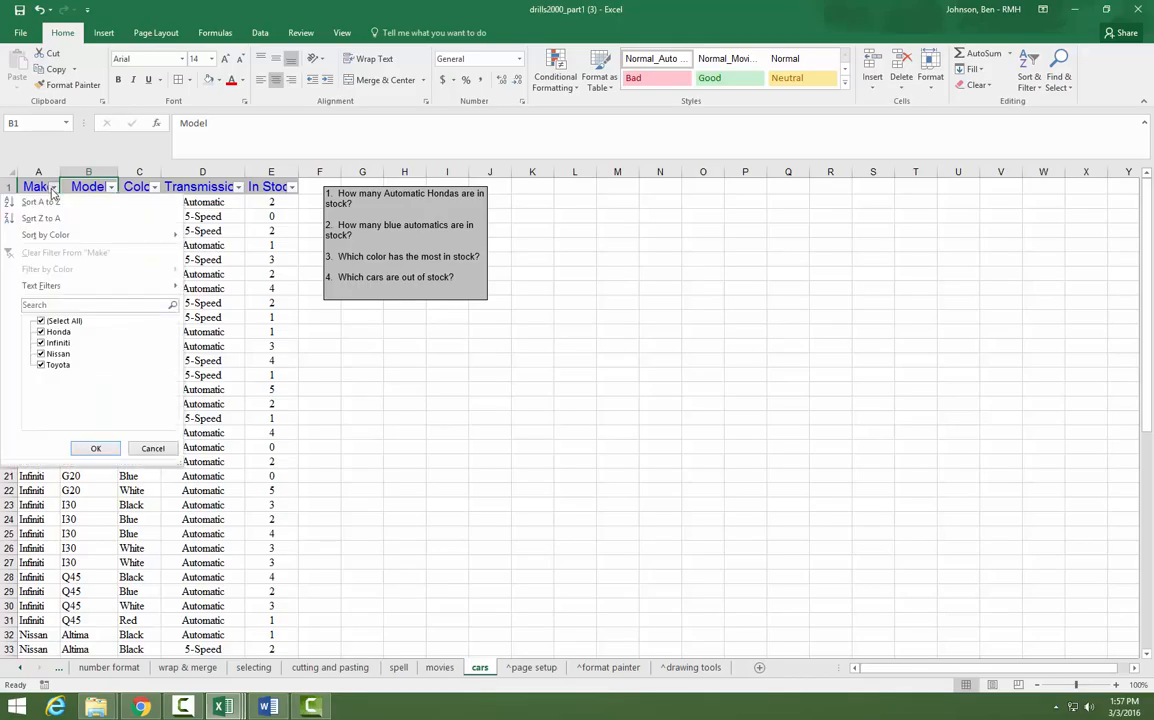
pyautogui.click(41, 321)
pyautogui.click(41, 332)
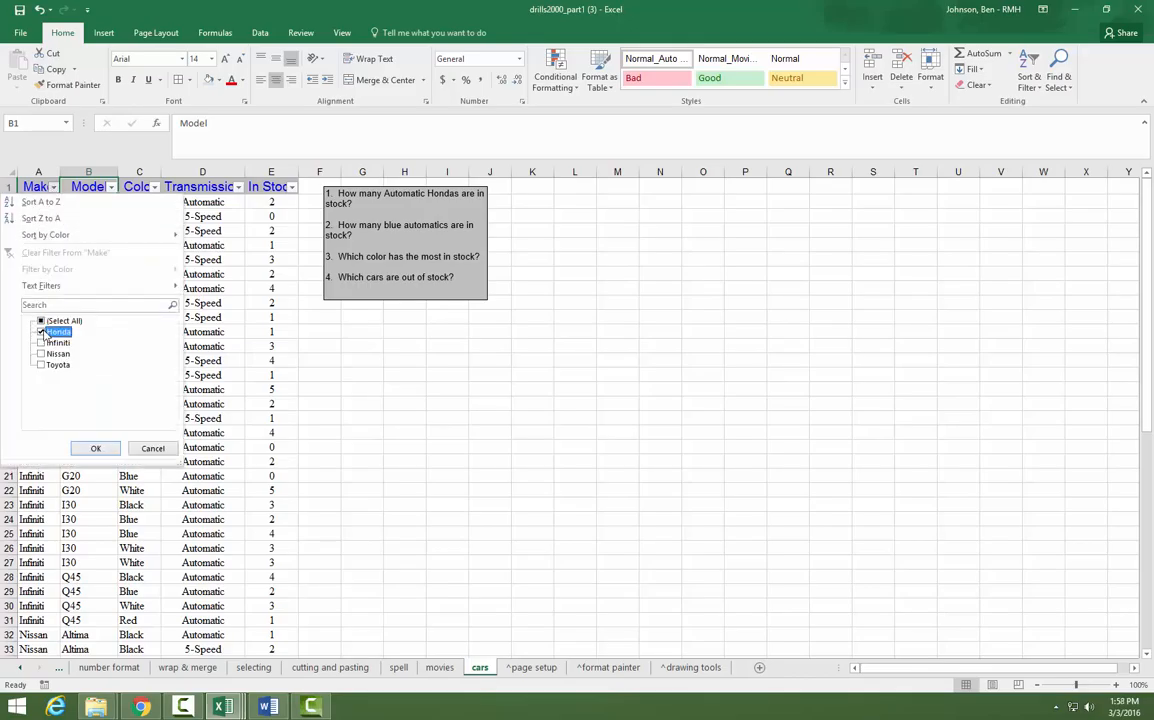
pyautogui.click(100, 449)
# Step: Filter the Model column so that only Civic cars are shown
pyautogui.click(111, 187)
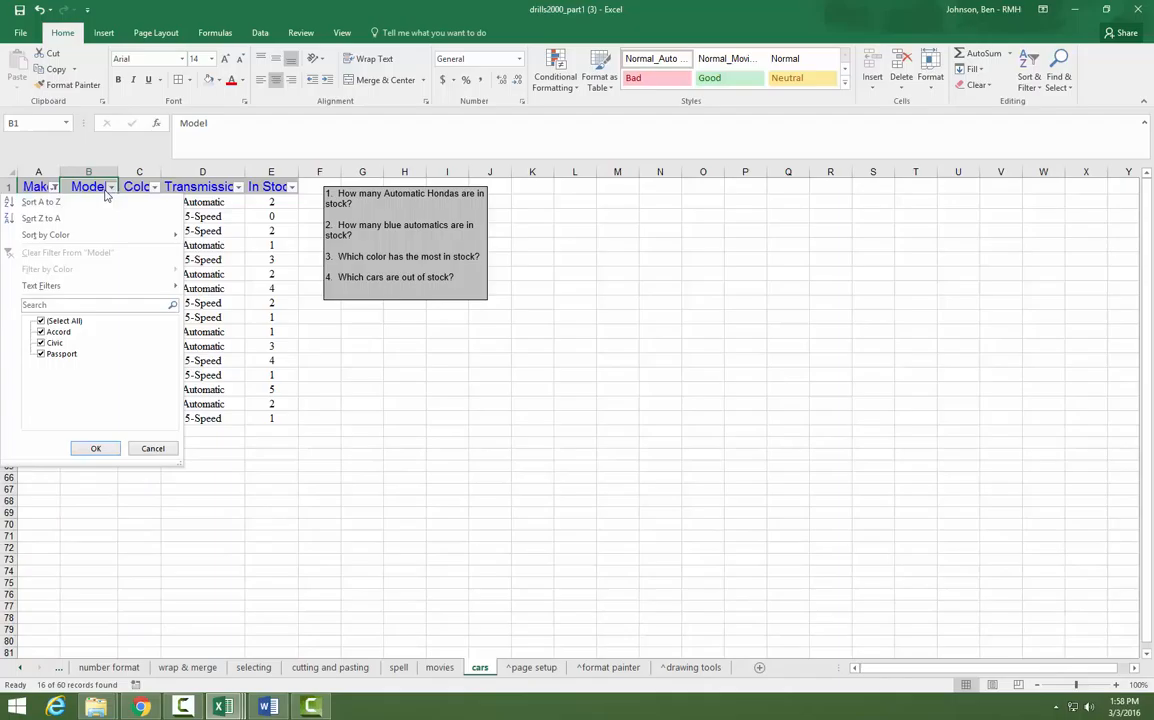
pyautogui.click(41, 321)
pyautogui.click(41, 343)
pyautogui.click(96, 449)
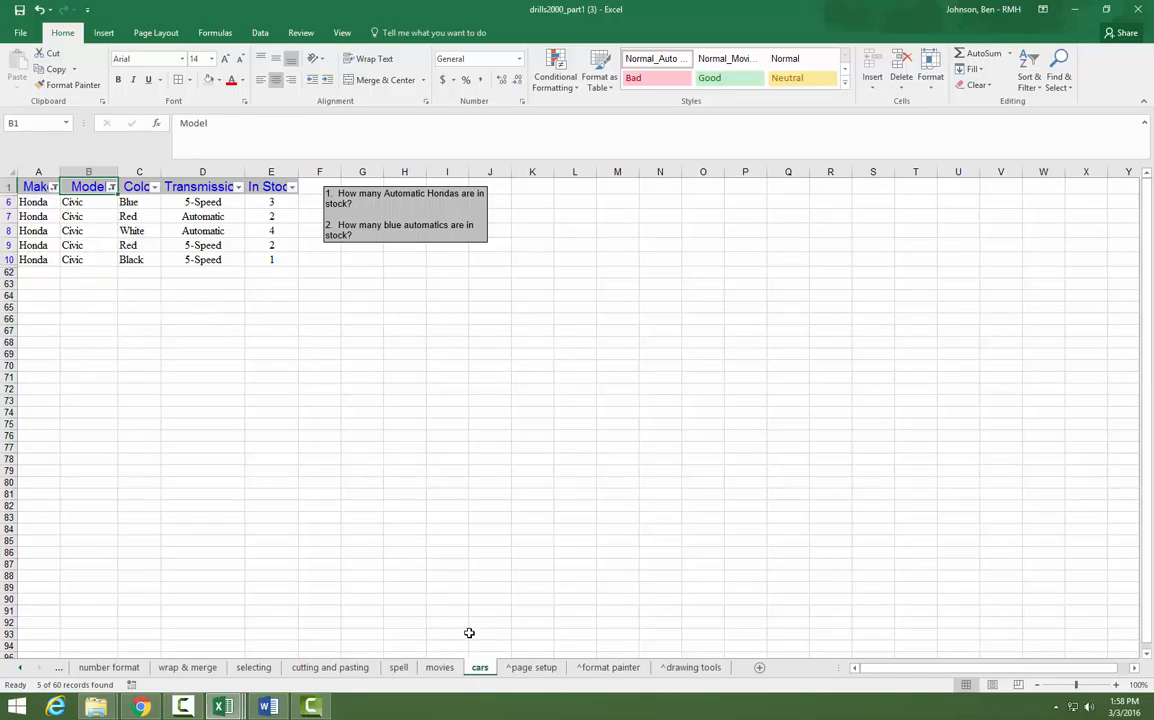
# Step: Clear all filters from the car list
pyautogui.click(1037, 88)
pyautogui.click(1043, 170)
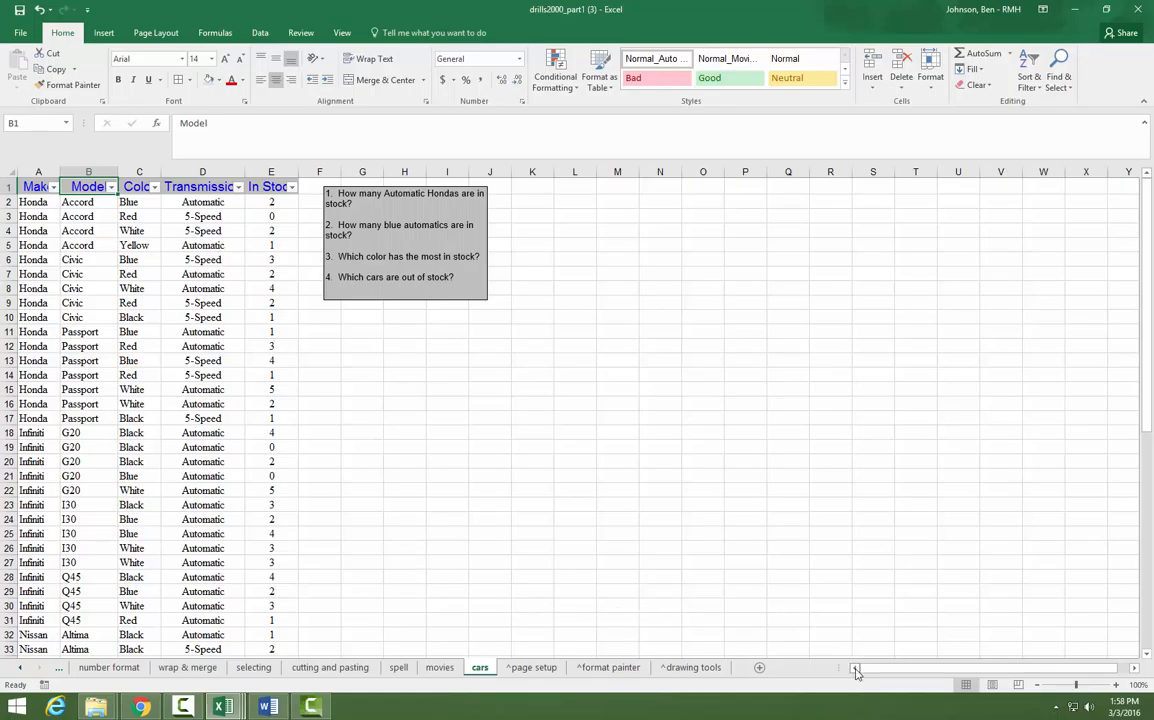
# Step: Insert two blank columns between Featuring and Rating on the movies worksheet
pyautogui.click(439, 667)
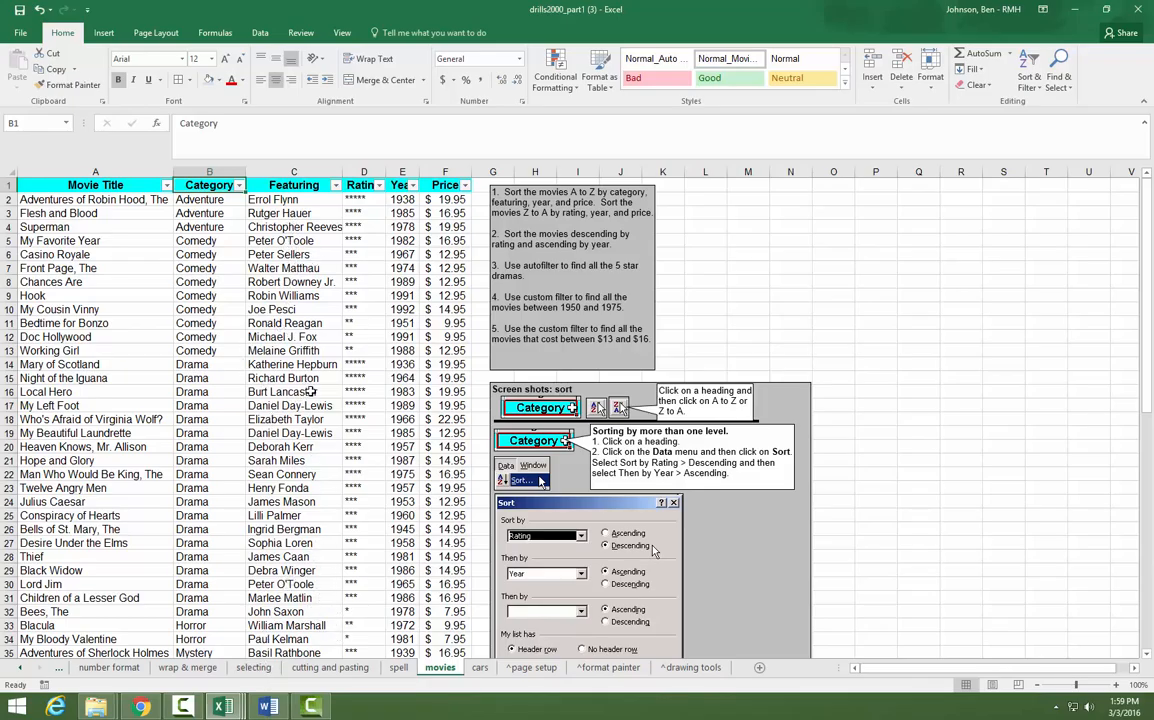
pyautogui.moveTo(363, 172); pyautogui.dragTo(404, 172)
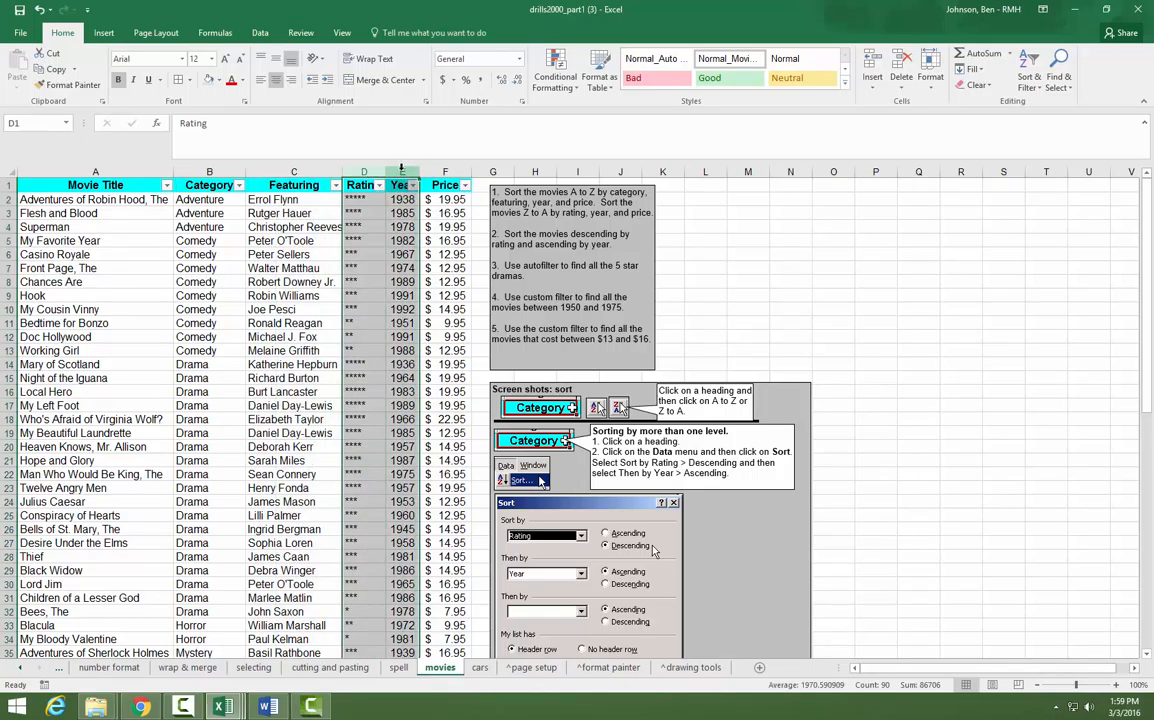
pyautogui.rightClick(402, 170)
pyautogui.click(433, 265)
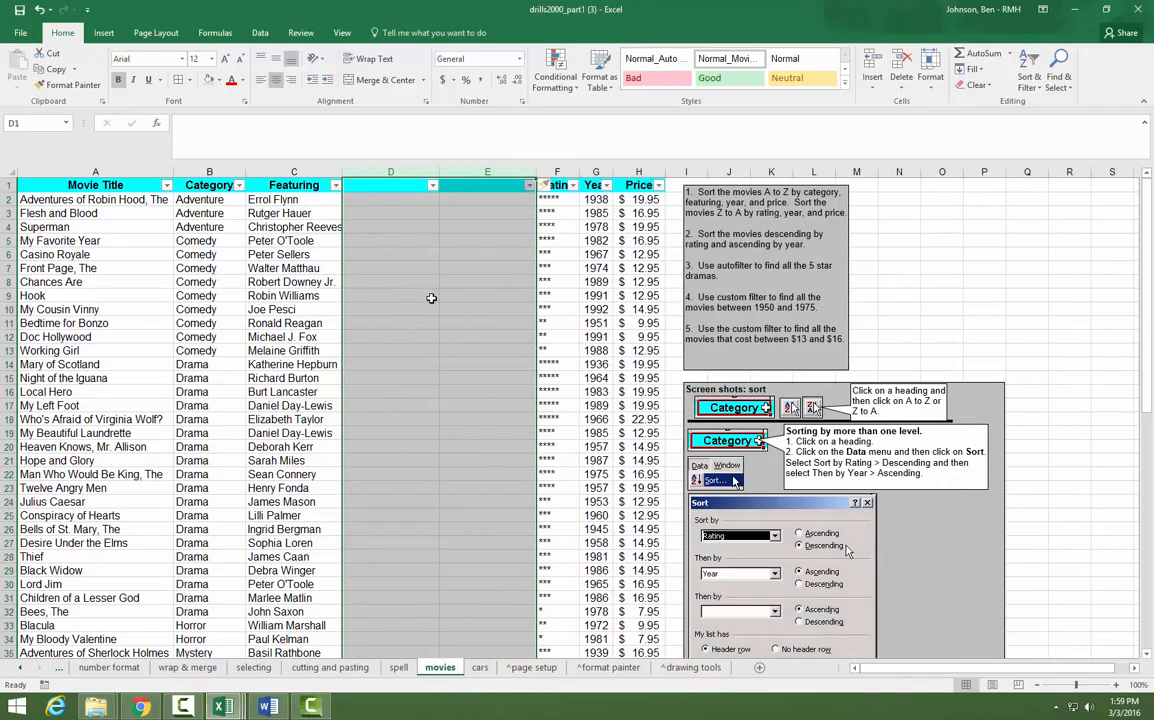
# Step: Split the Featuring column into separate columns with Text to Columns, delimited by space only, replacing the existing data
pyautogui.click(271, 172)
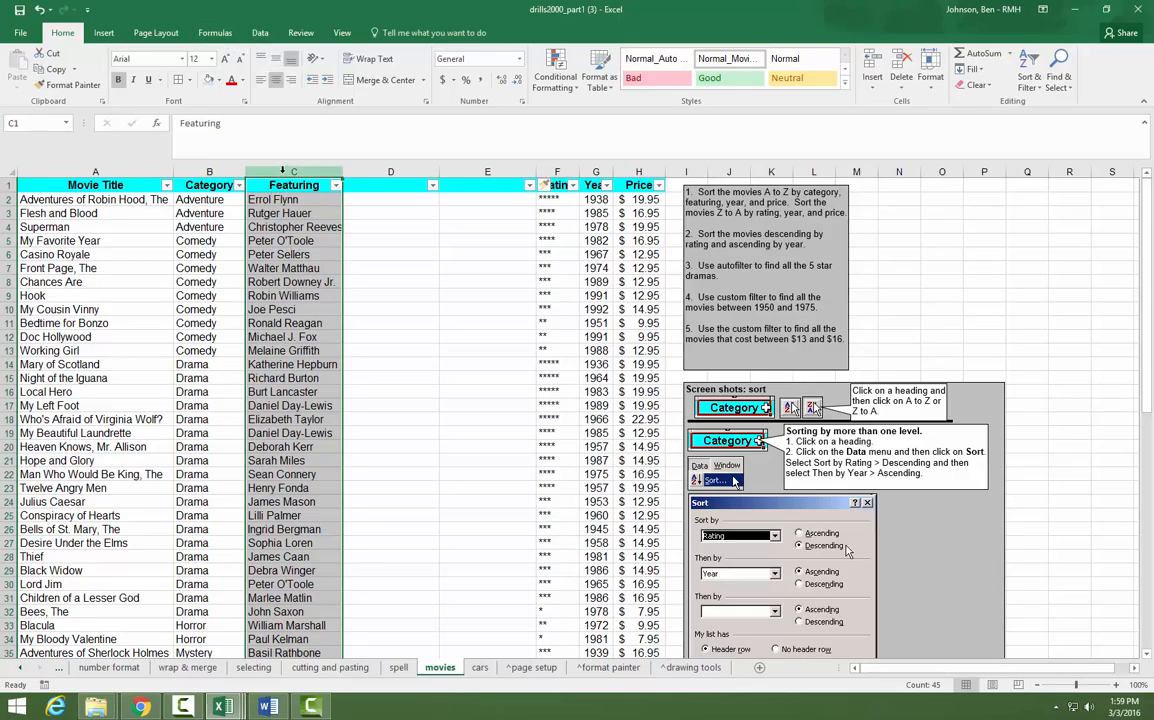
pyautogui.click(262, 36)
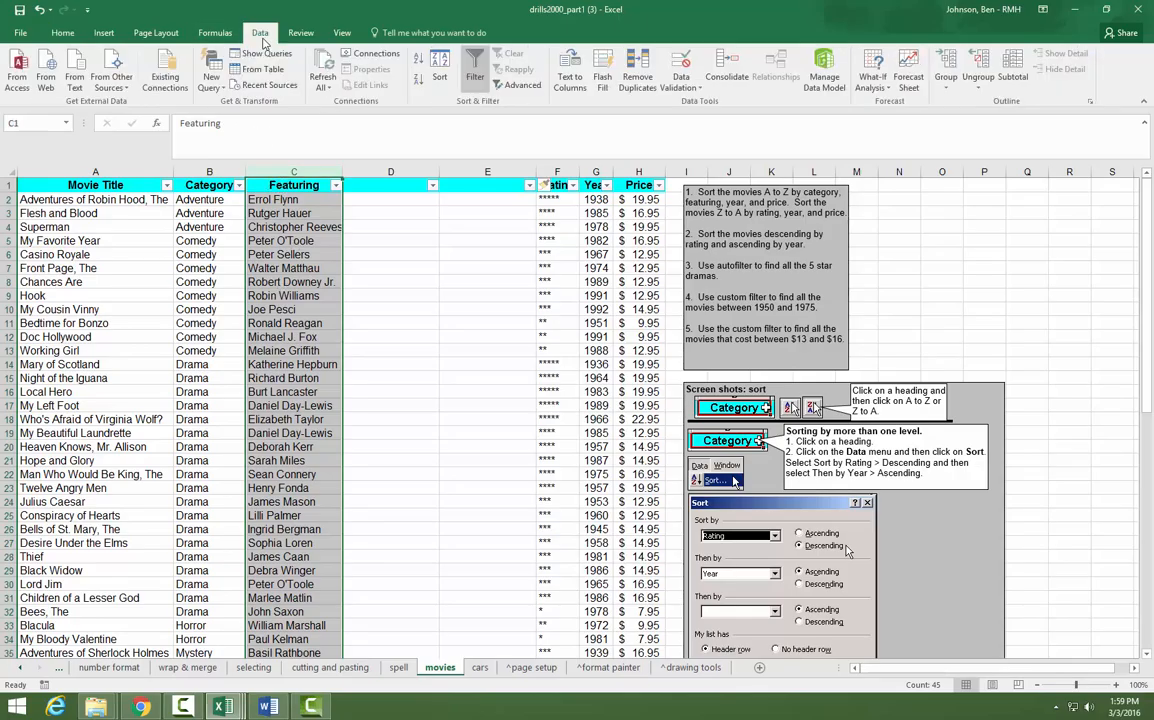
pyautogui.click(570, 82)
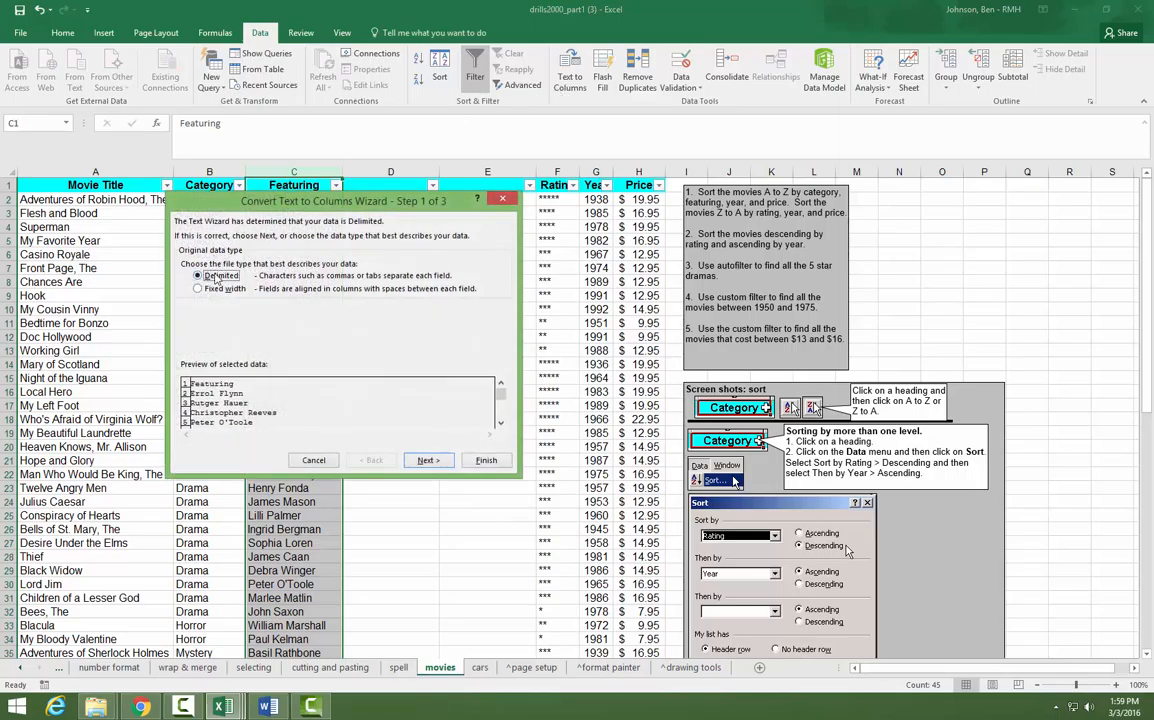
pyautogui.click(428, 461)
pyautogui.click(185, 300)
pyautogui.click(185, 261)
pyautogui.click(185, 261)
pyautogui.click(185, 300)
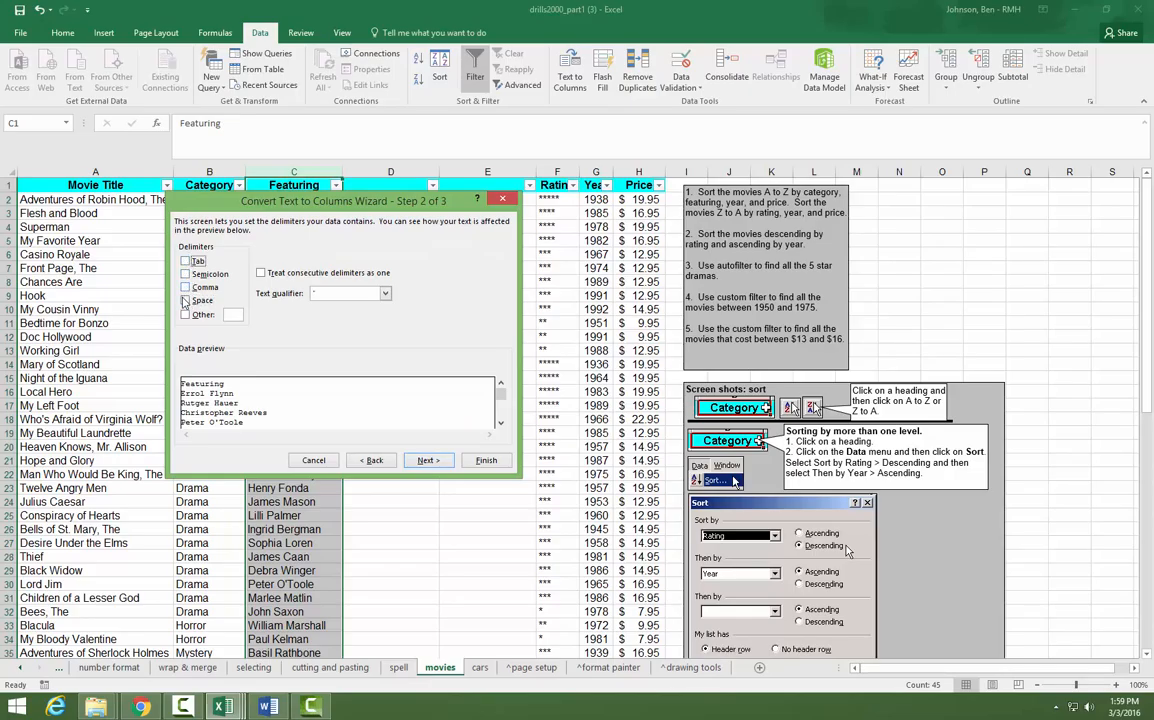
pyautogui.click(422, 462)
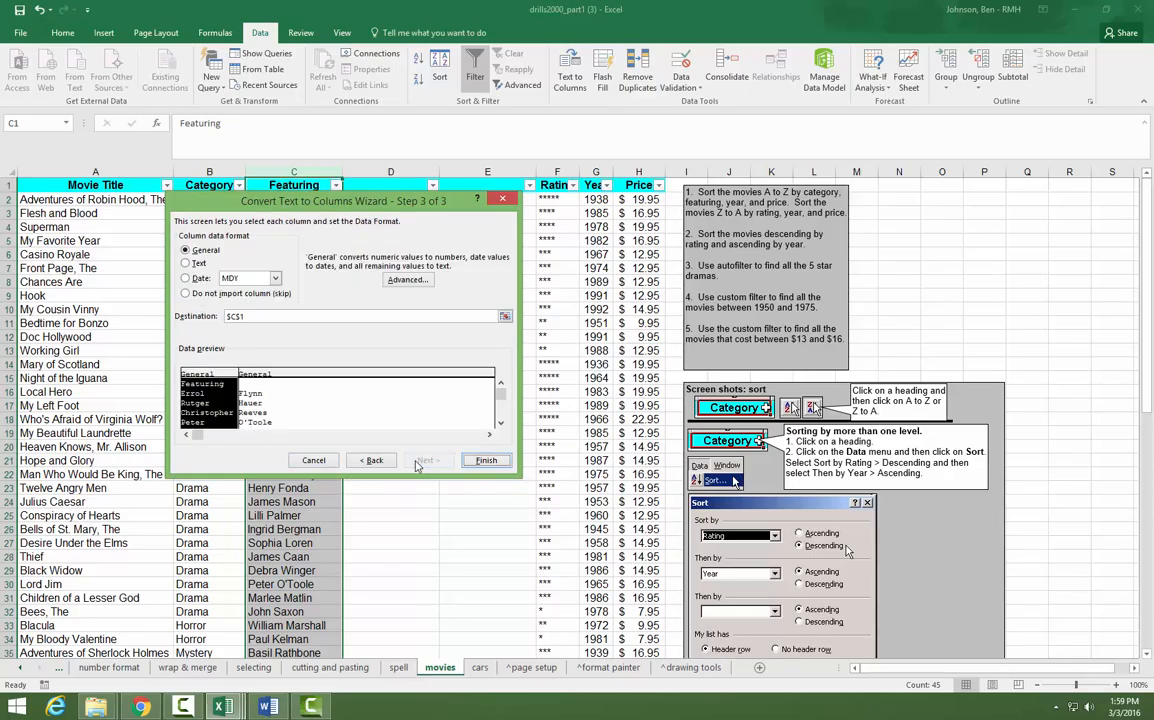
pyautogui.click(485, 461)
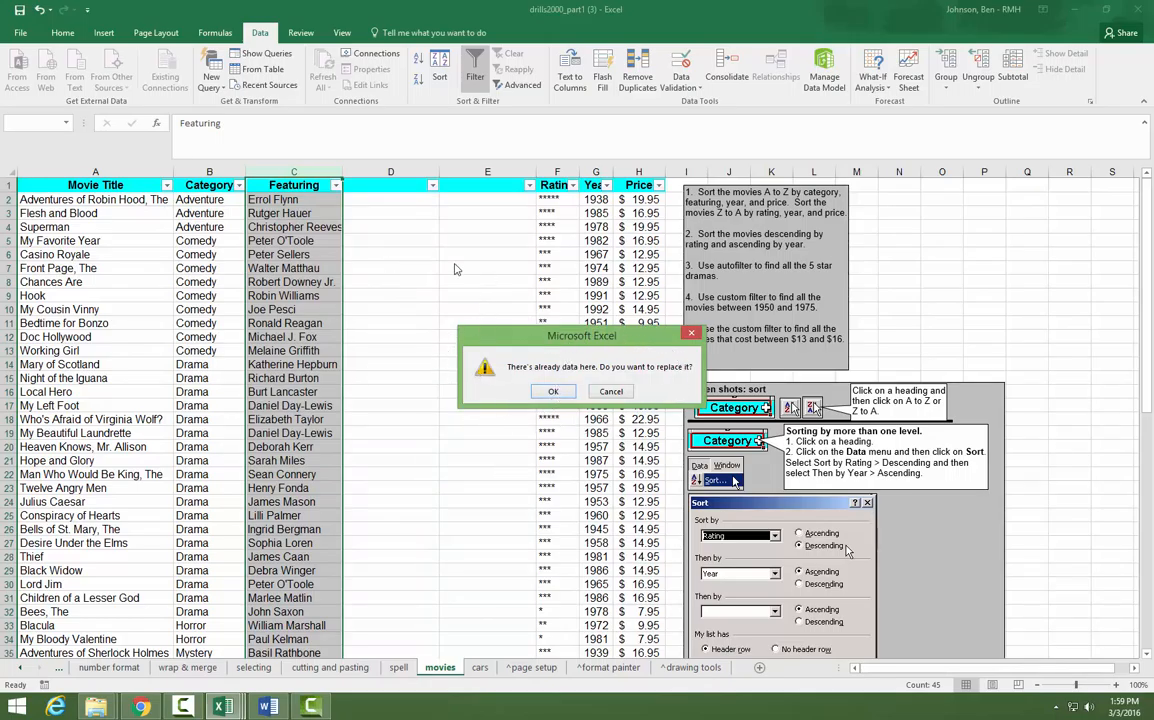
pyautogui.click(552, 392)
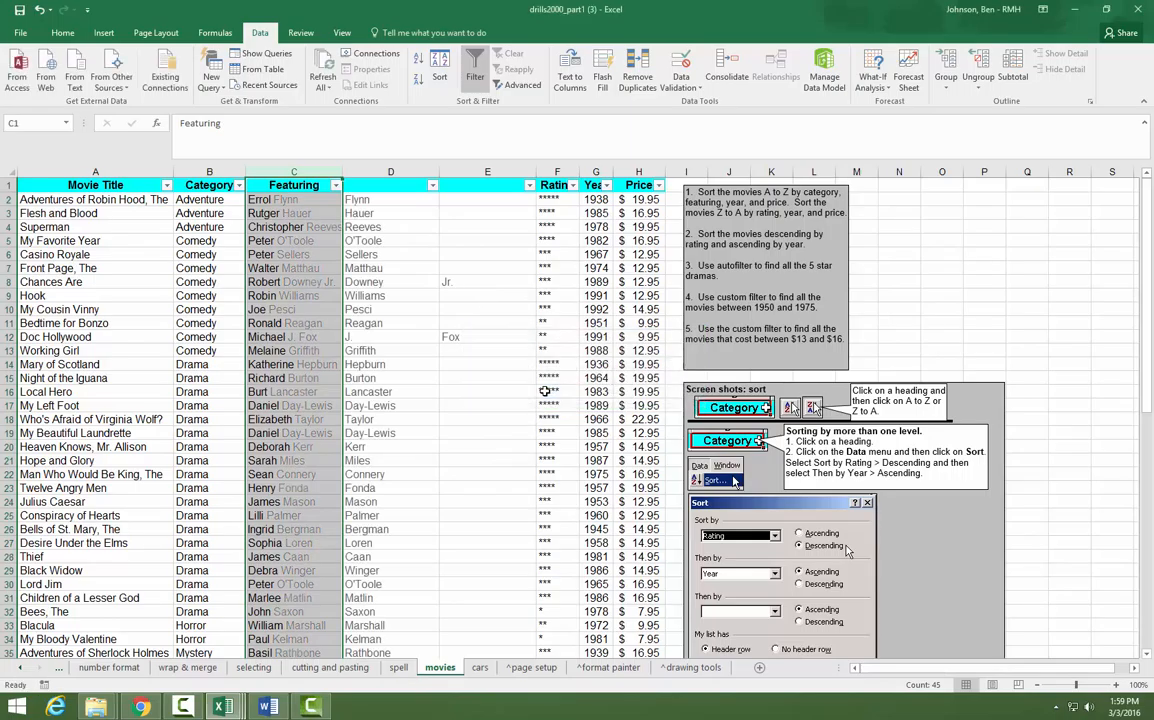
# Step: Rename the Featuring heading as First and enter Last as the heading of the column beside it
pyautogui.doubleClick(293, 185)
pyautogui.doubleClick(293, 185)
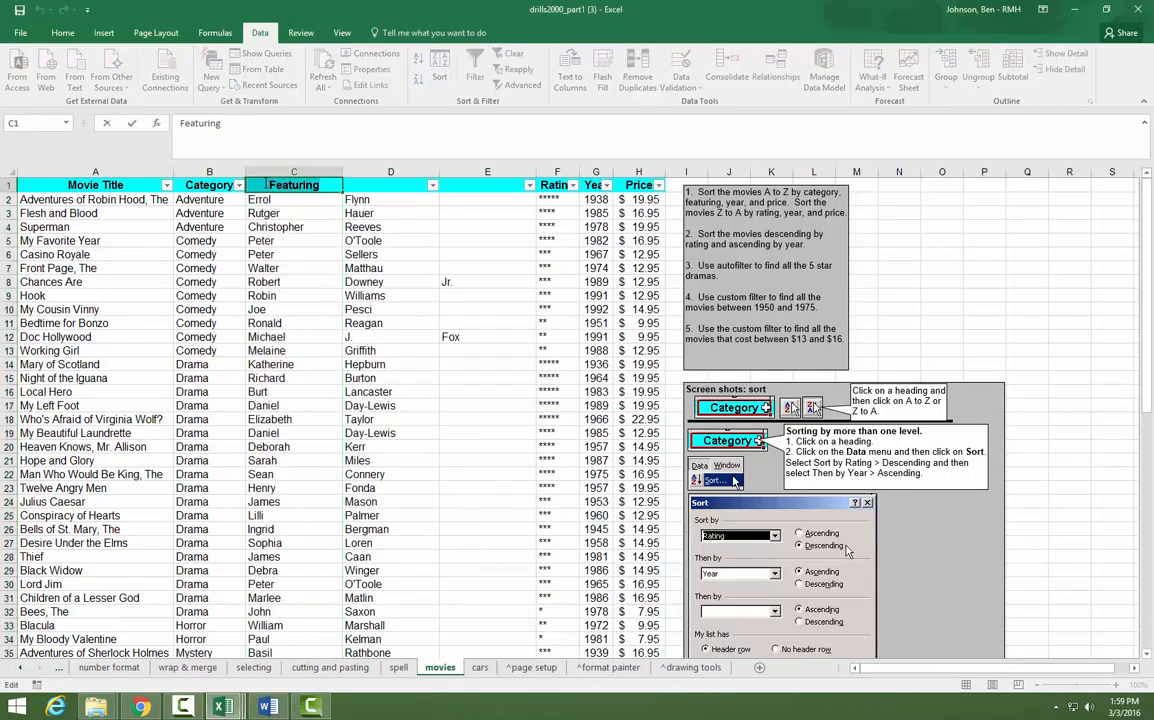
pyautogui.write('First')
pyautogui.press('Tab')
pyautogui.write('Last')
pyautogui.press('Tab')
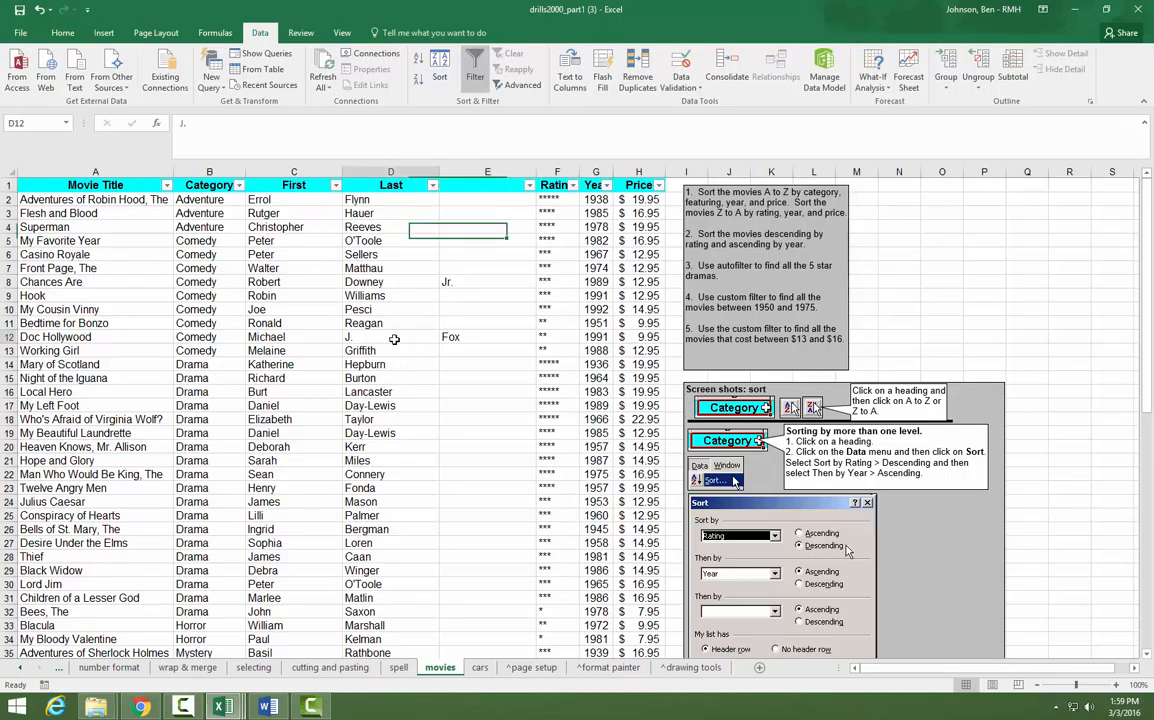
# Step: Replace the middle initial in the Last column for Doc Hollywood with Fox
pyautogui.doubleClick(395, 338)
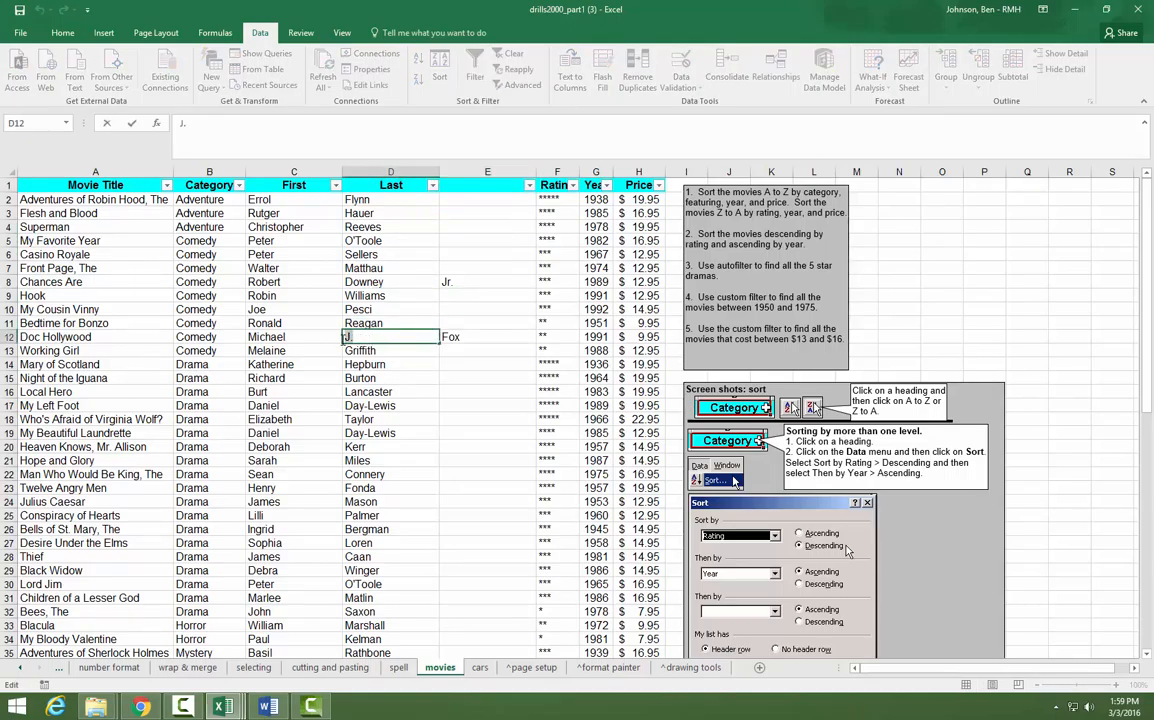
pyautogui.doubleClick(348, 337)
pyautogui.write('Fox')
pyautogui.press('Return')
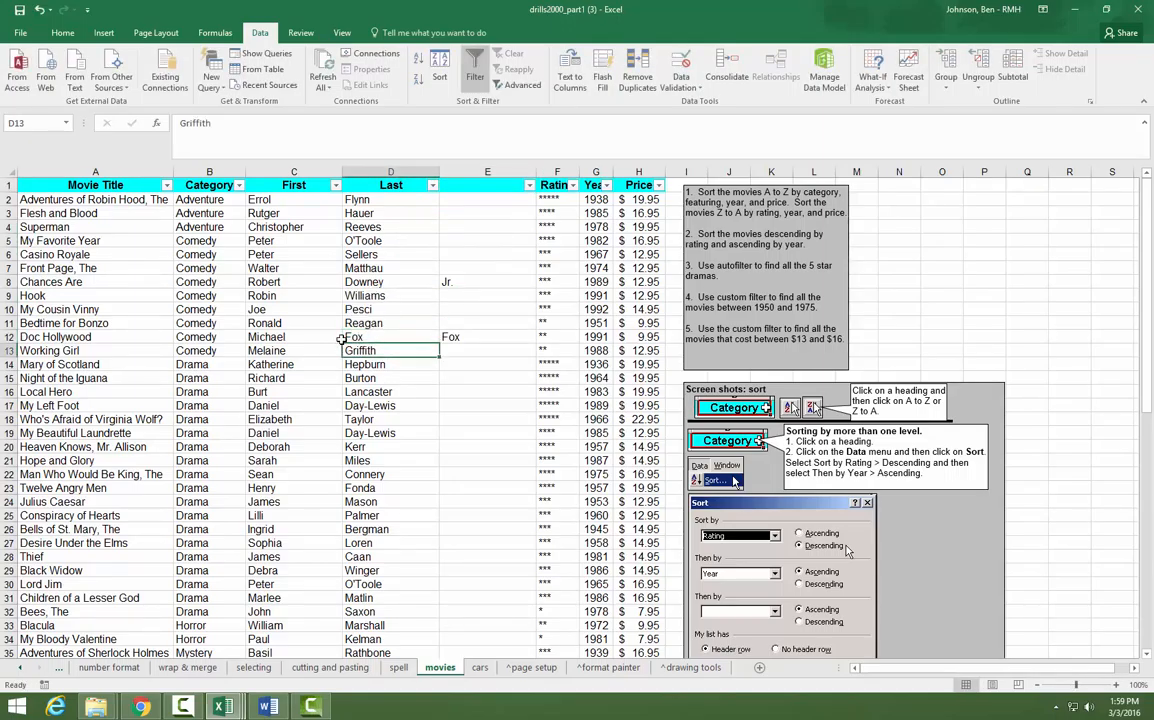
# Step: Complete the split surnames in the Last column: Downey Jr. for Chances Are, and enter Lint for Stealing Heaven
pyautogui.doubleClick(393, 282)
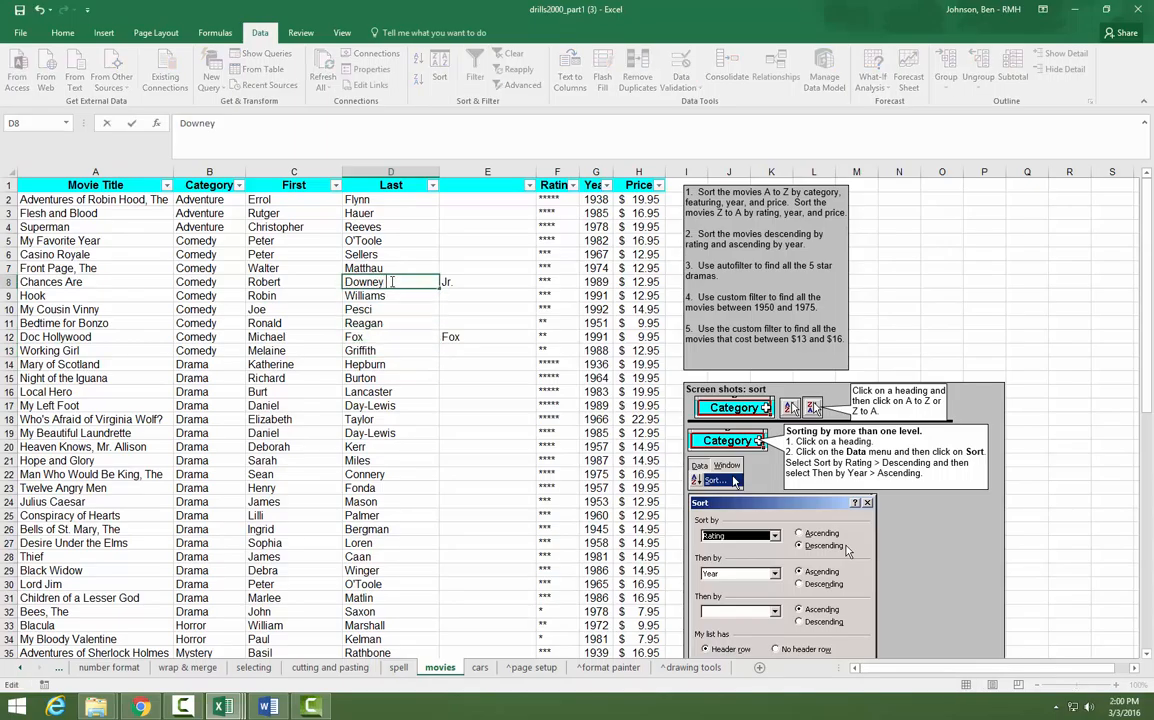
pyautogui.scroll(-3, 452, 368)
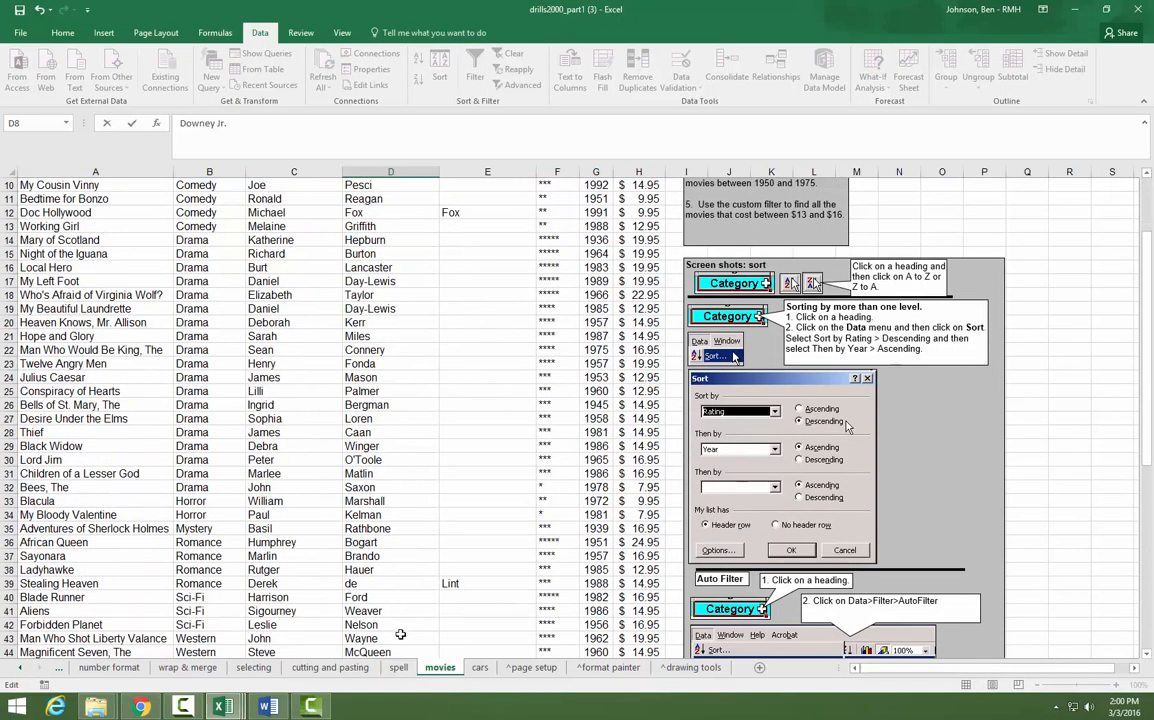
pyautogui.doubleClick(398, 584)
pyautogui.write('Lint')
pyautogui.press('Return')
# Step: Delete the leftover column E with the surplus name parts between Last and Rating
pyautogui.scroll(3, 511, 228)
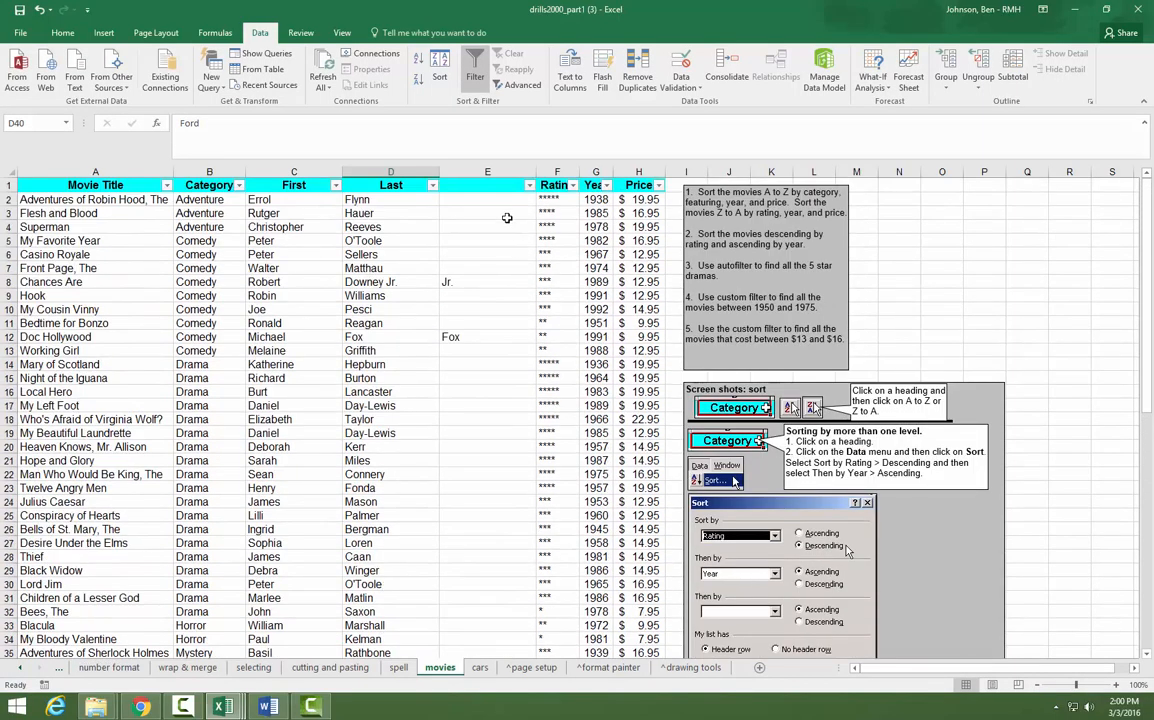
pyautogui.click(487, 172)
pyautogui.rightClick(487, 172)
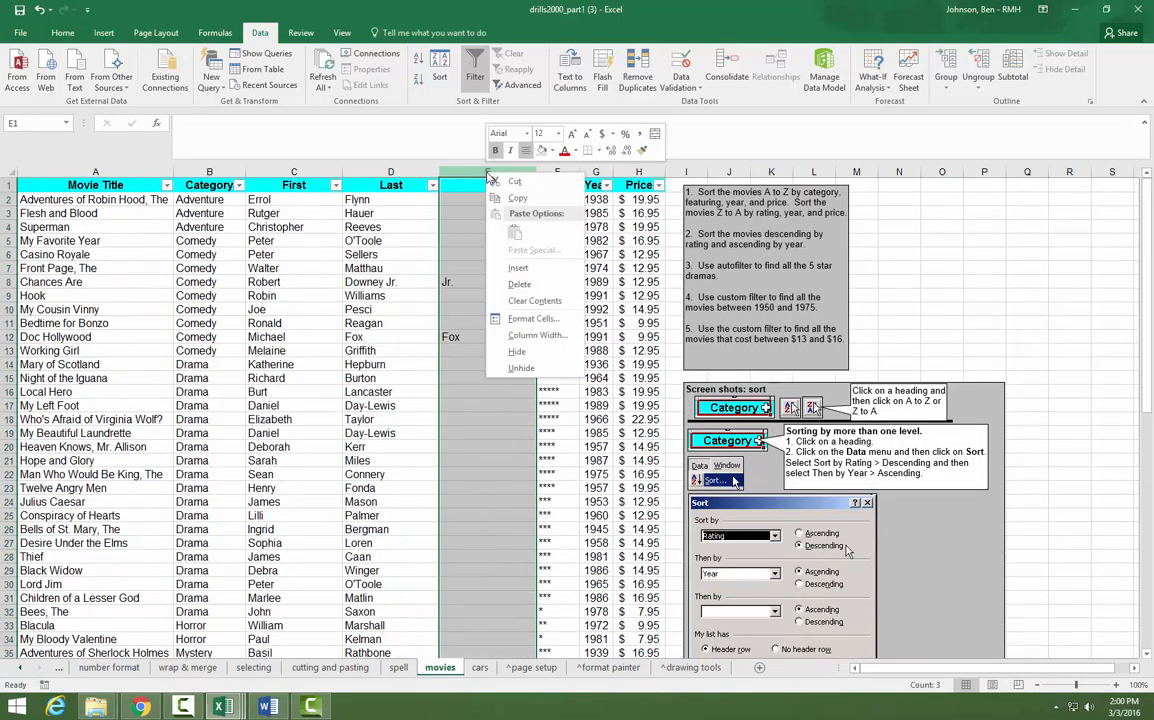
pyautogui.click(519, 284)
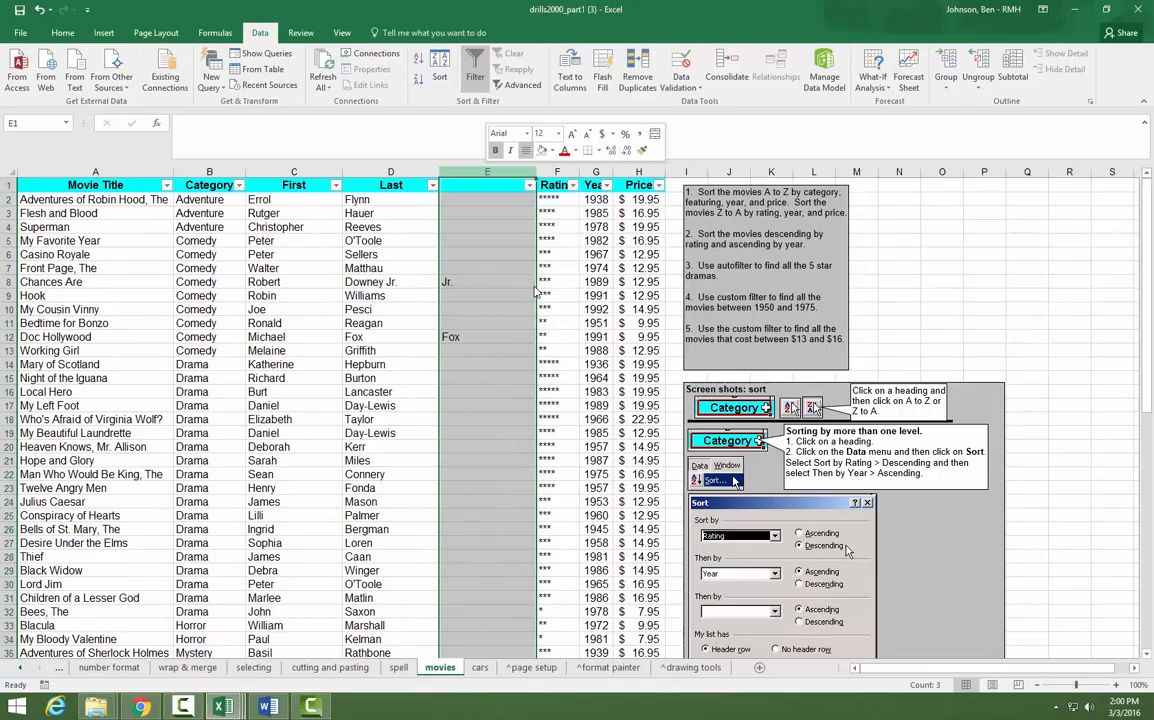
pyautogui.click(324, 369)
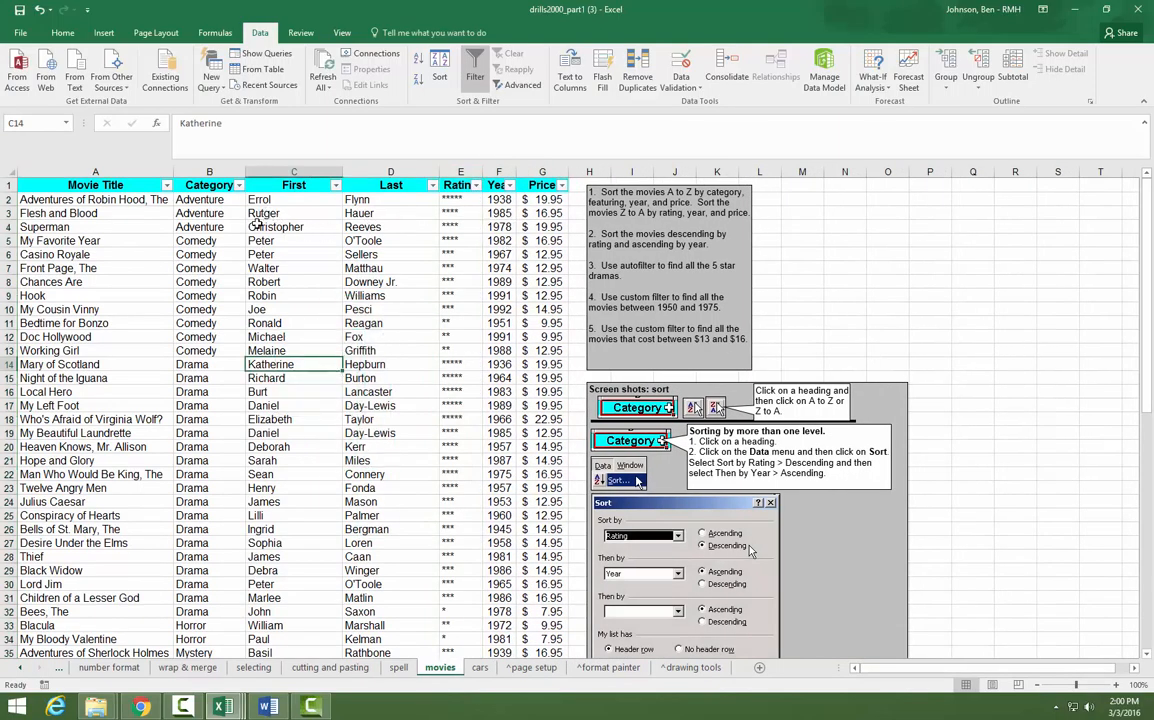
# Step: Look through the workbook's worksheet tabs back to the cells sheet and forward again to the movies sheet
pyautogui.click(84, 182)
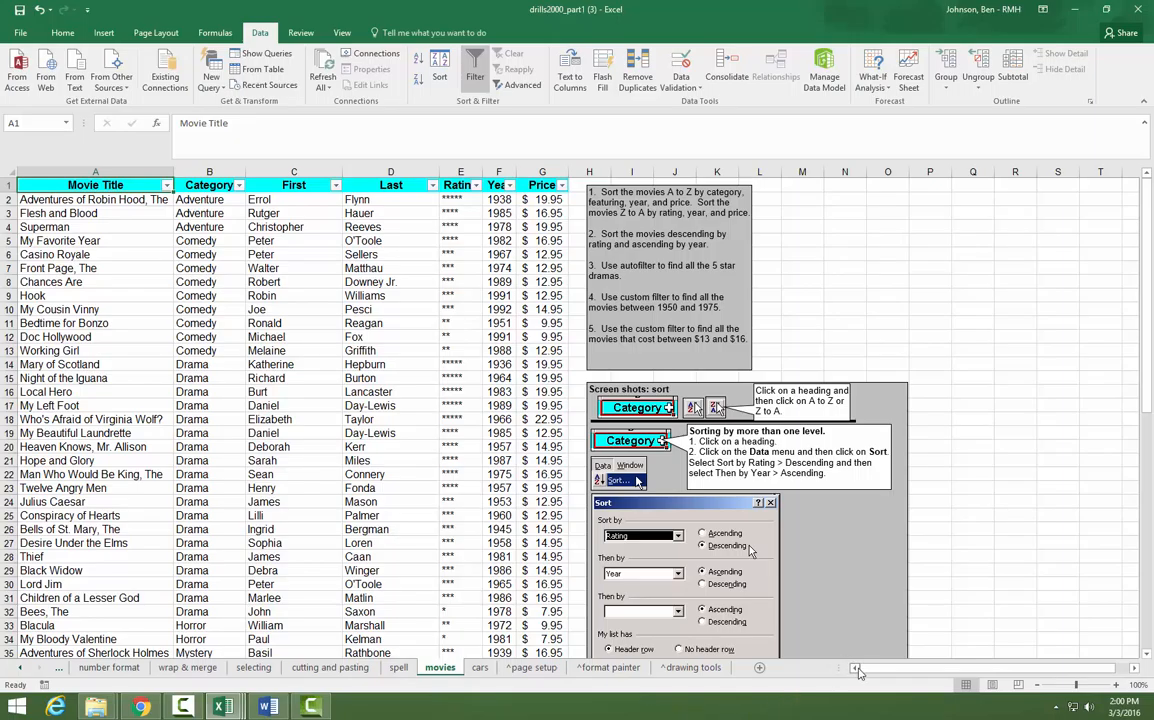
pyautogui.click(22, 670)
pyautogui.click(22, 670)
pyautogui.click(22, 670)
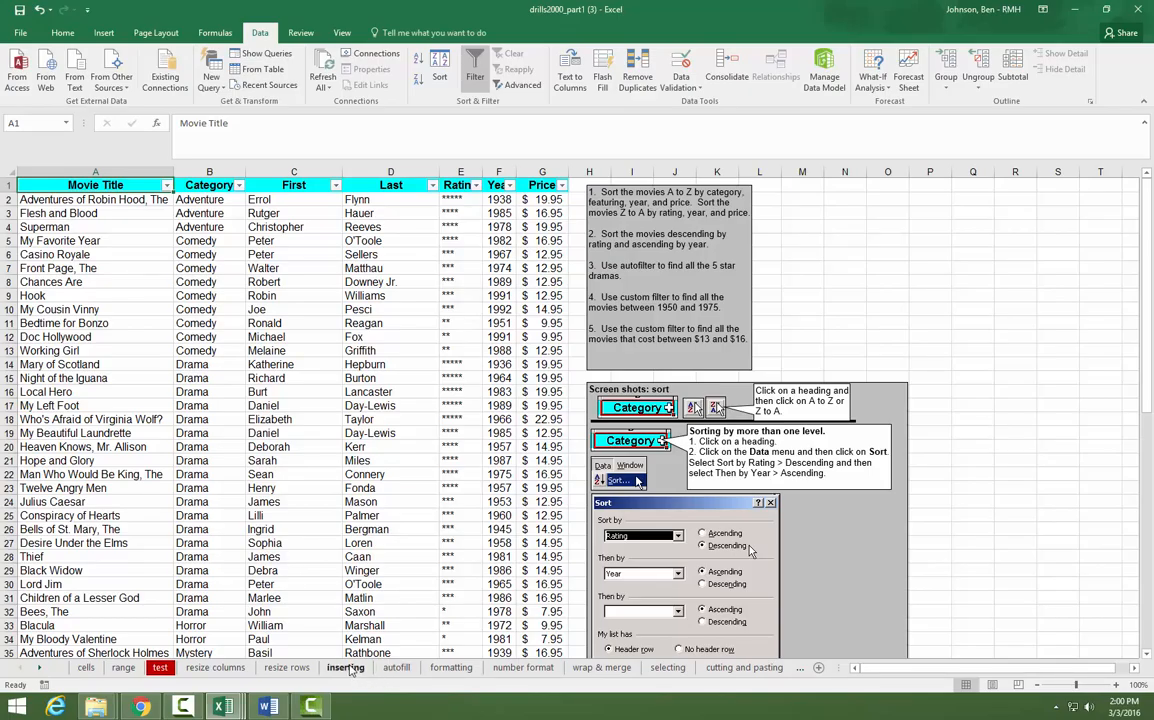
pyautogui.click(40, 668)
pyautogui.click(40, 668)
pyautogui.click(40, 668)
pyautogui.click(40, 668)
pyautogui.click(40, 668)
pyautogui.click(40, 668)
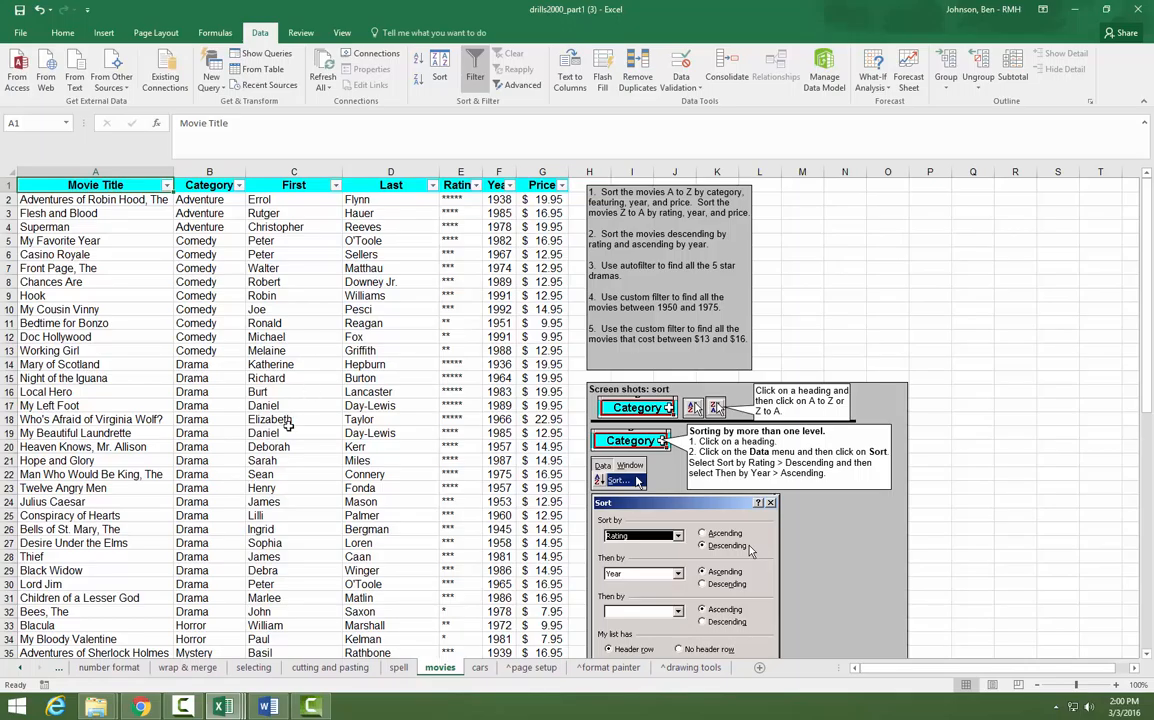
pyautogui.click(183, 708)
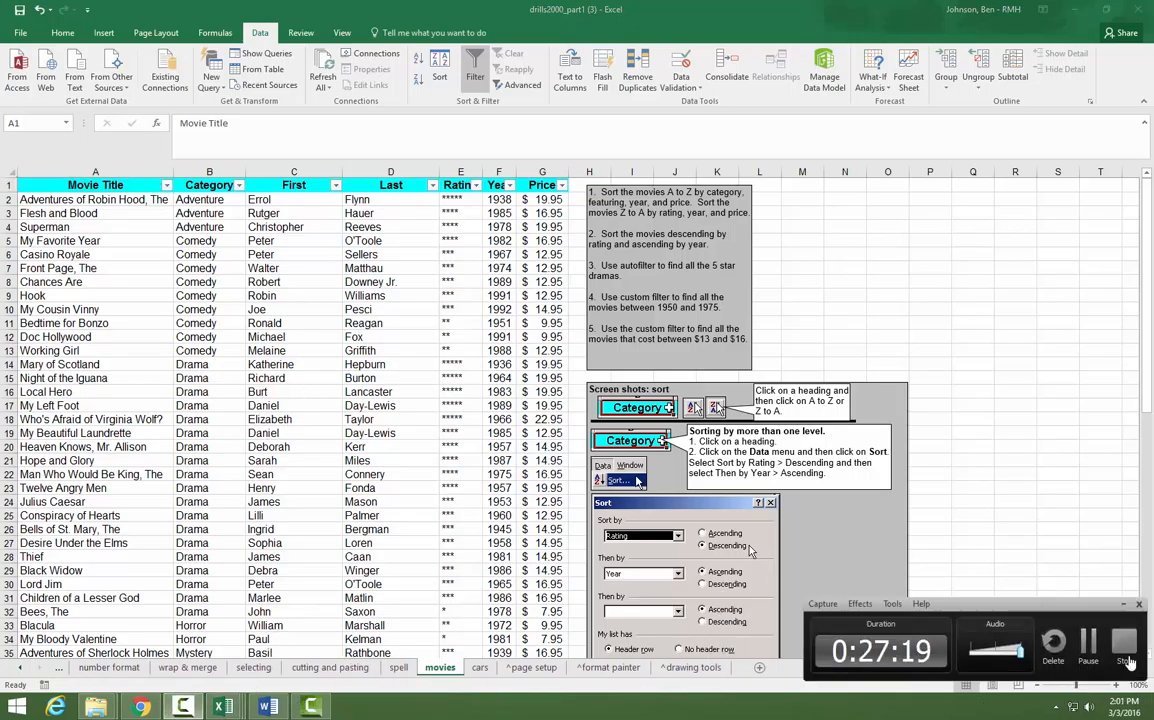